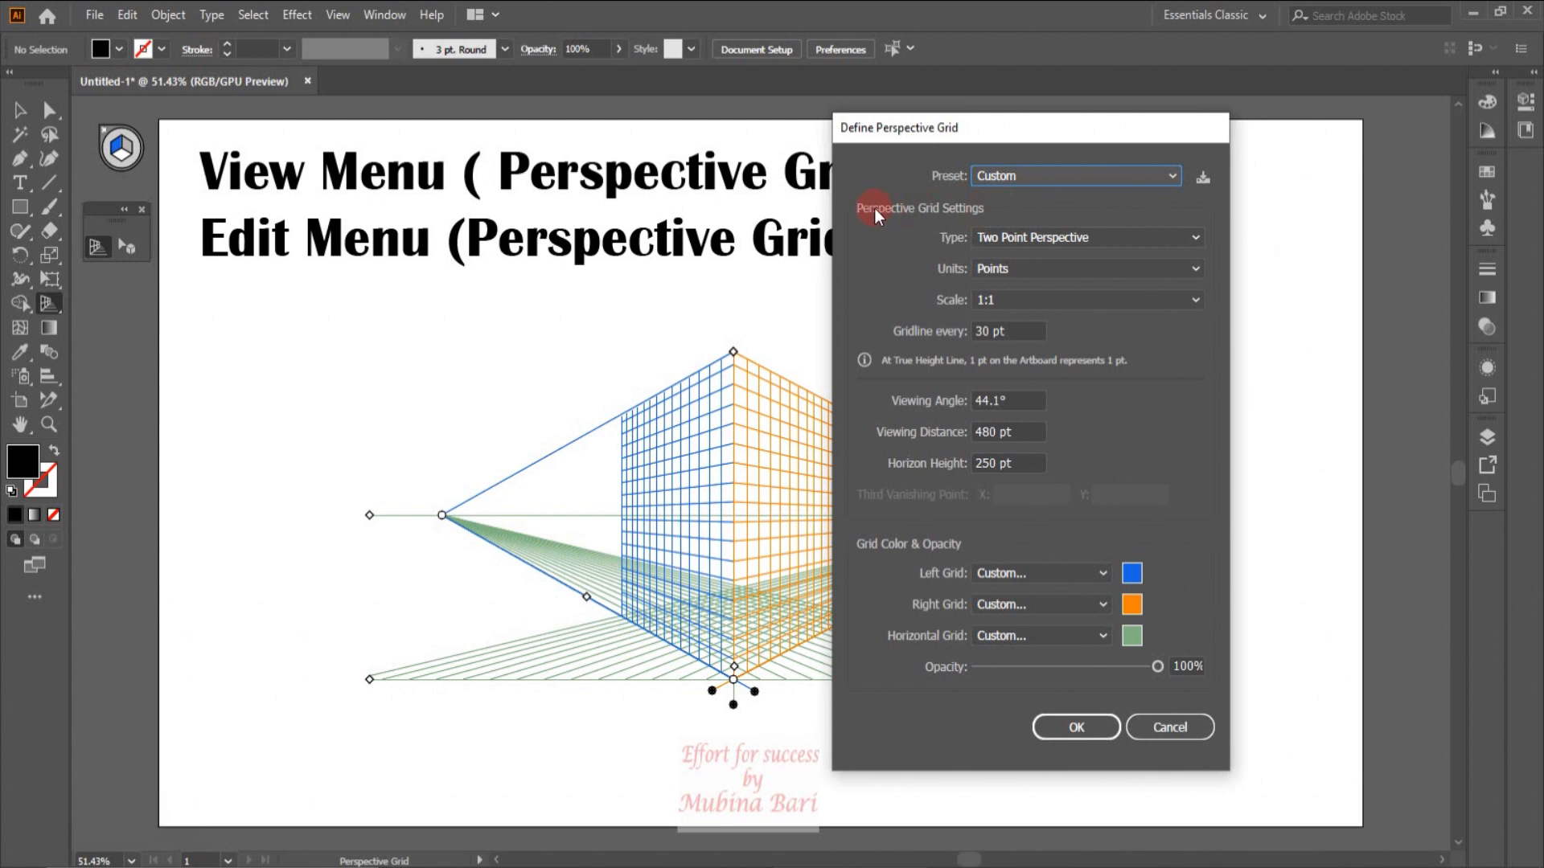
Step: Try the One Point and Three Point Perspective grid types, returning to One Point Perspective
left_click(1198, 238)
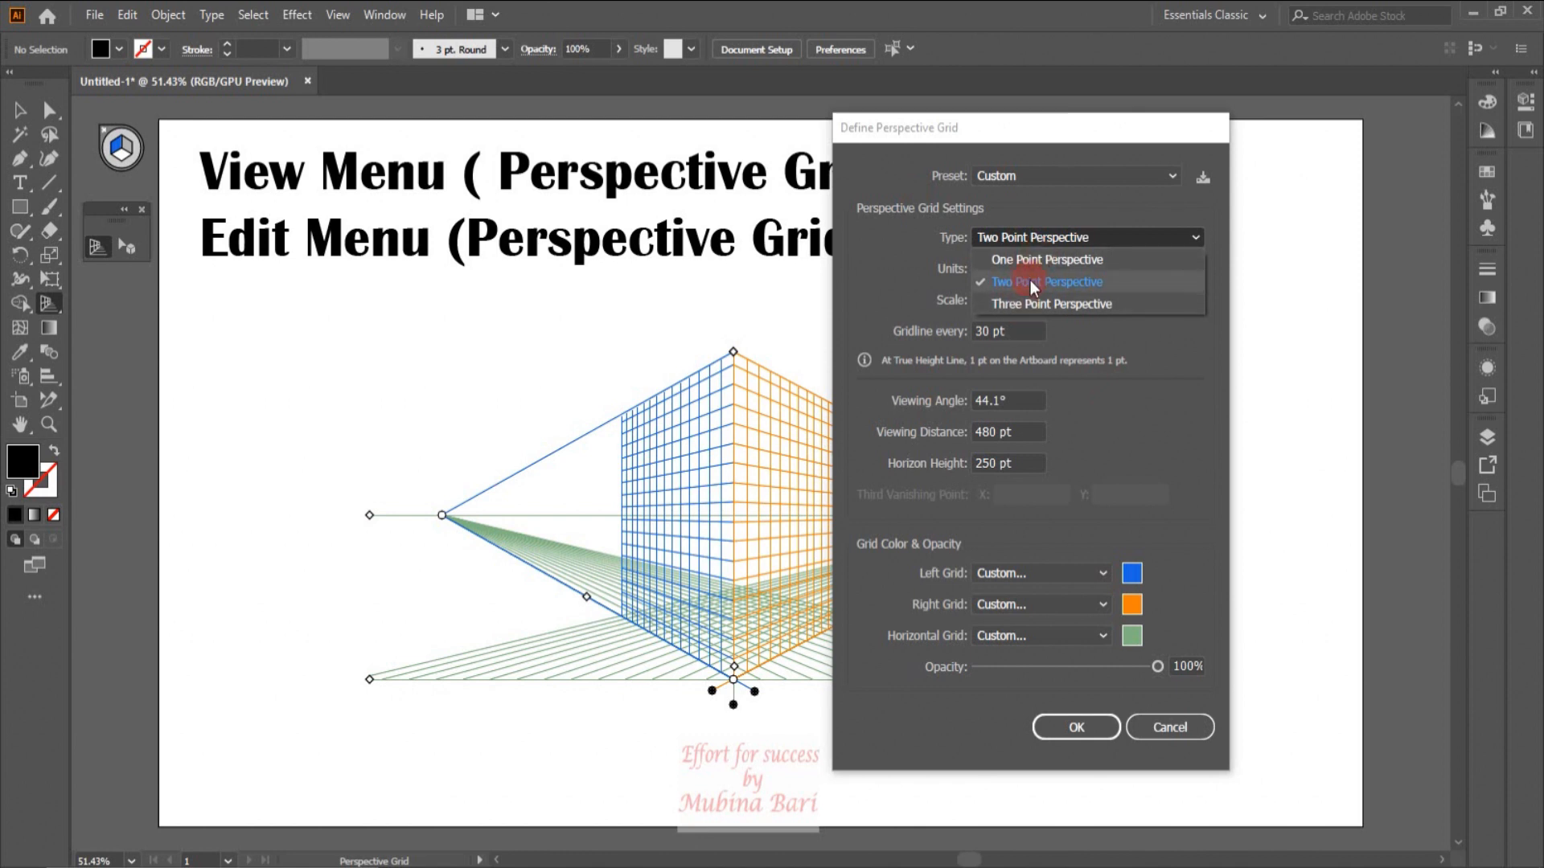
left_click(995, 259)
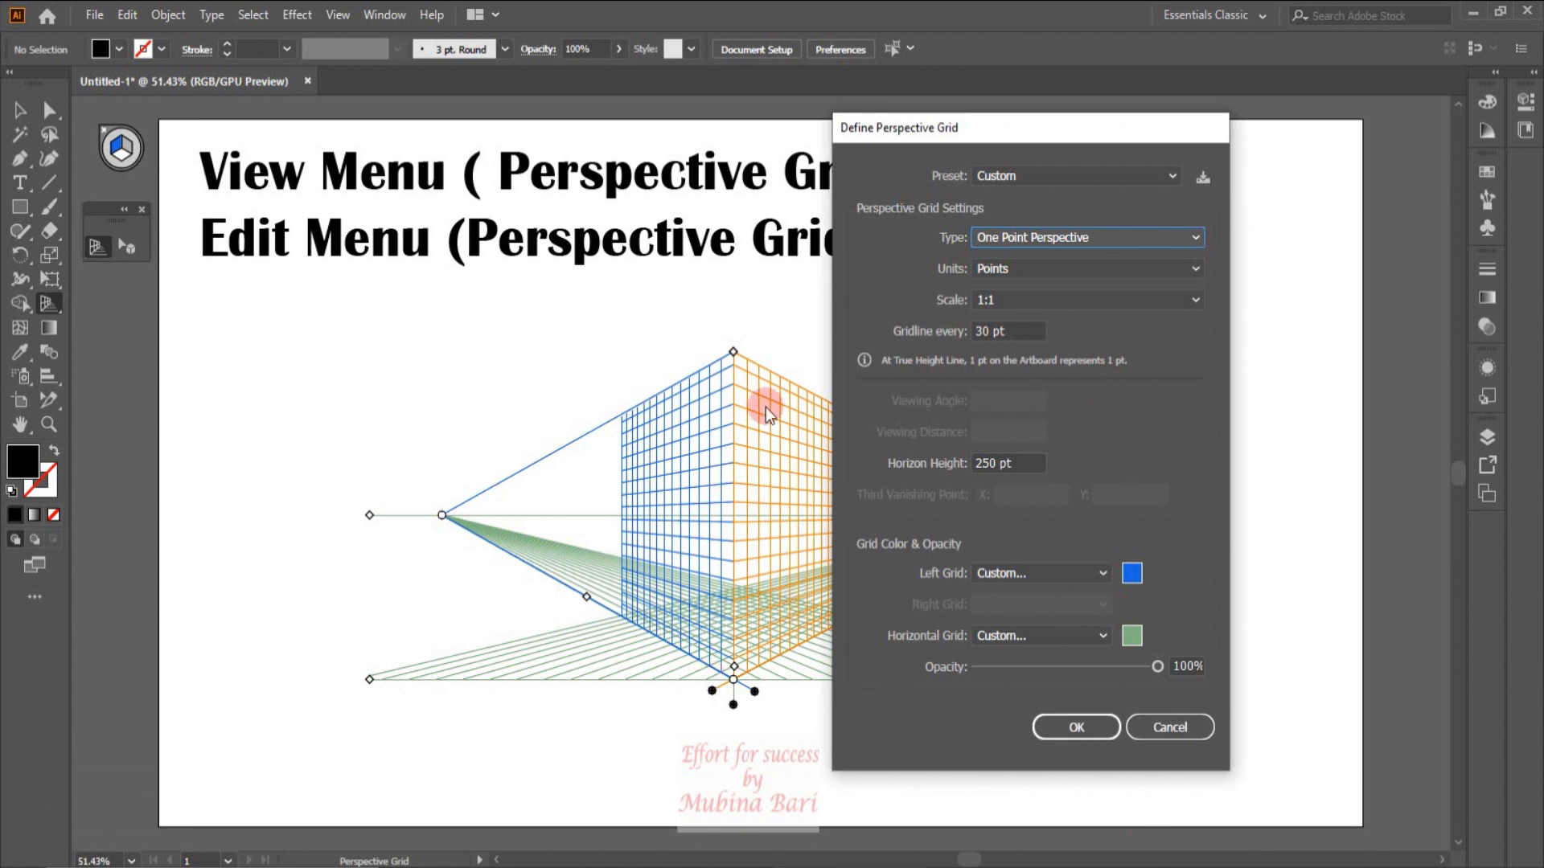
left_click(1190, 238)
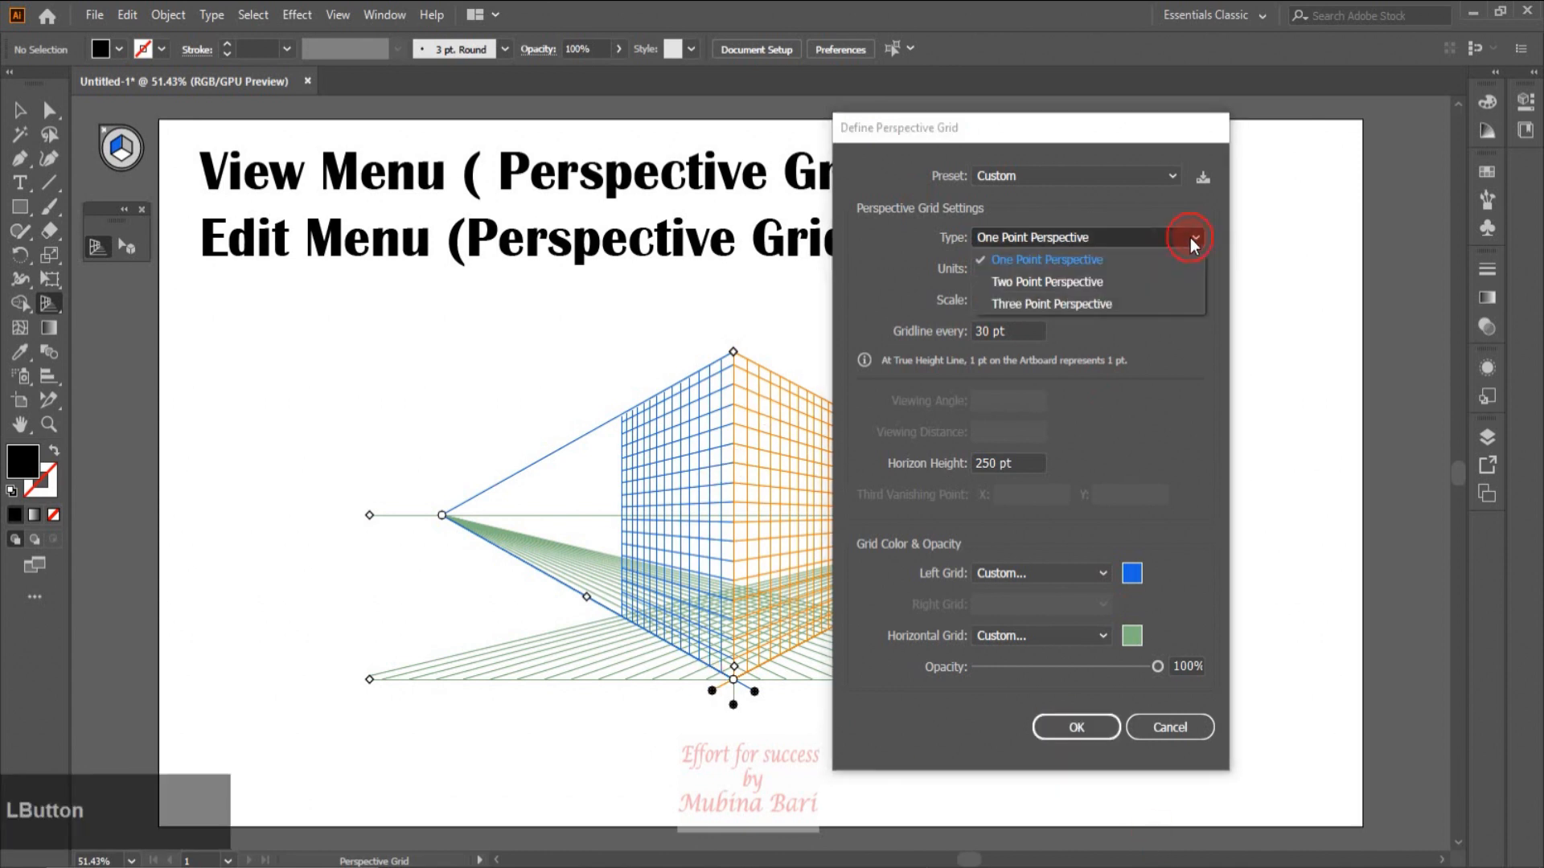
left_click(1067, 300)
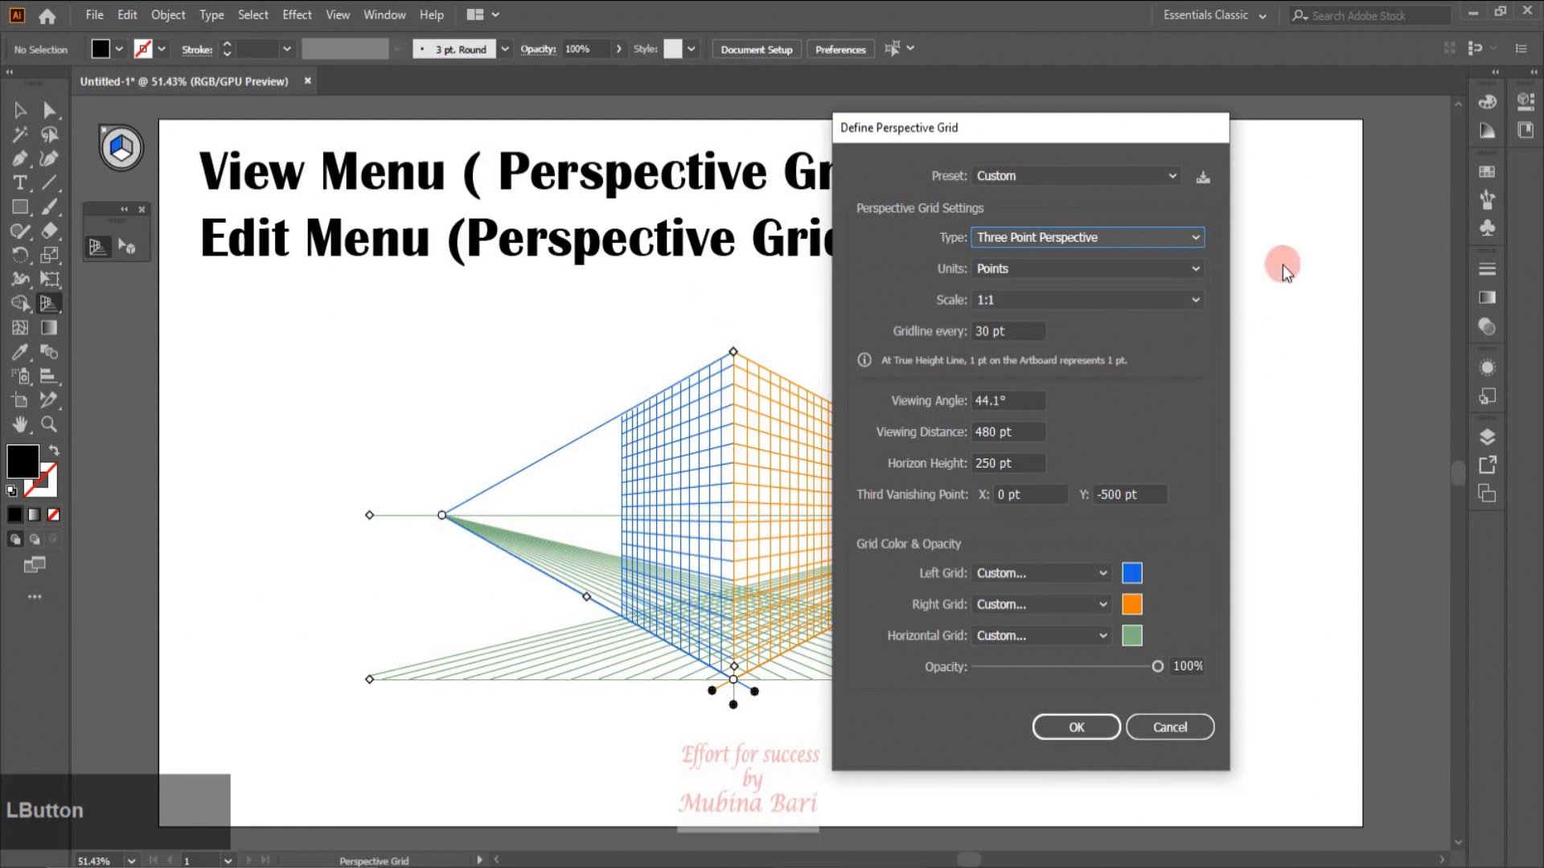
left_click(1197, 236)
left_click(1058, 258)
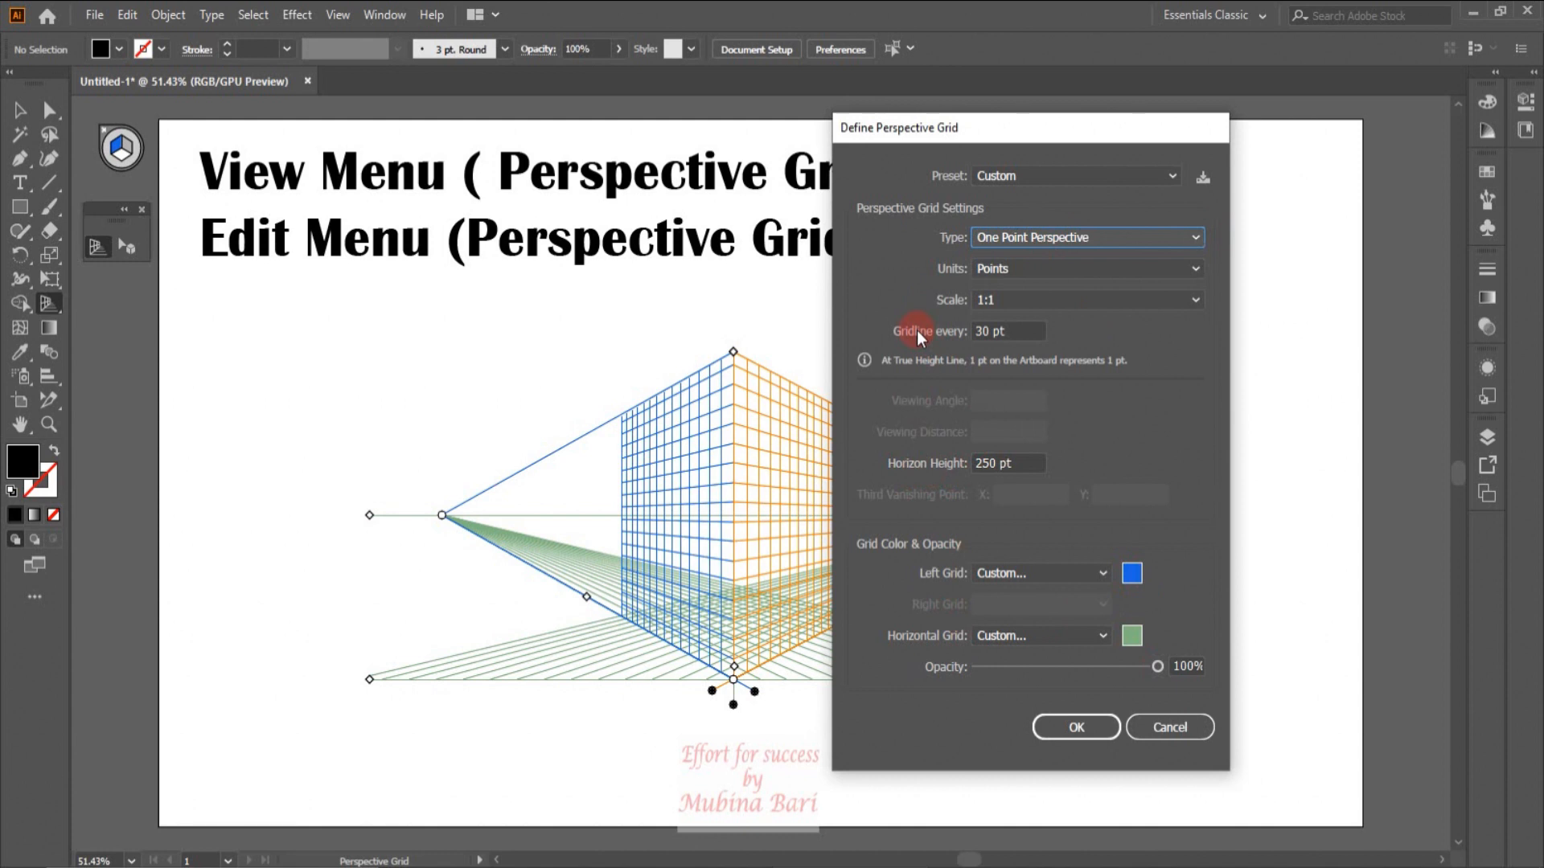
Step: Compare the Two Point and Three Point Perspective grid types, settling on Two Point Perspective
left_click(1091, 257)
left_click(1195, 238)
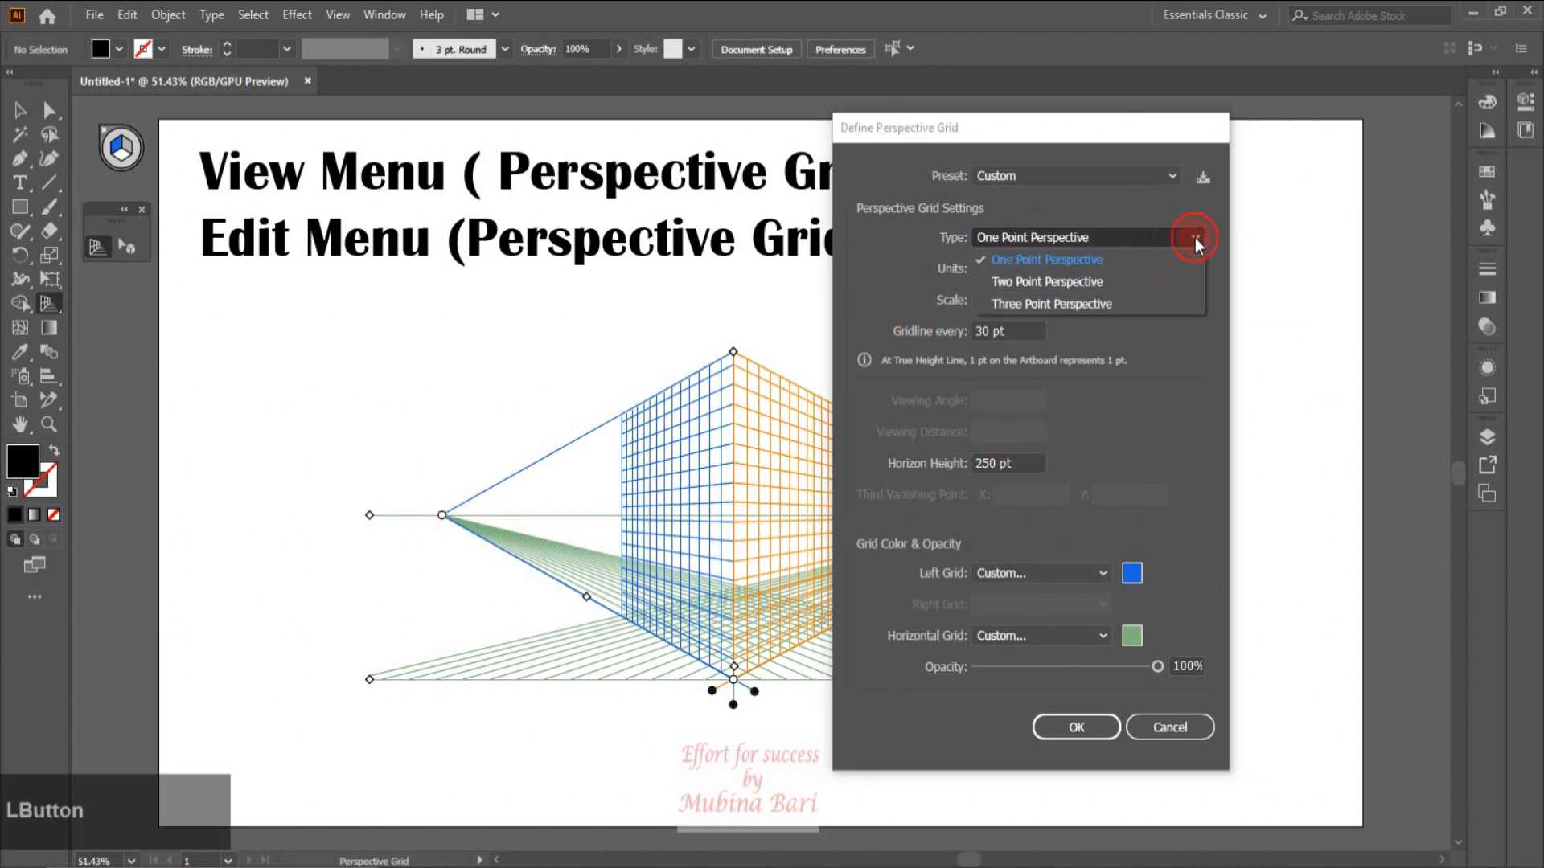
left_click(1092, 280)
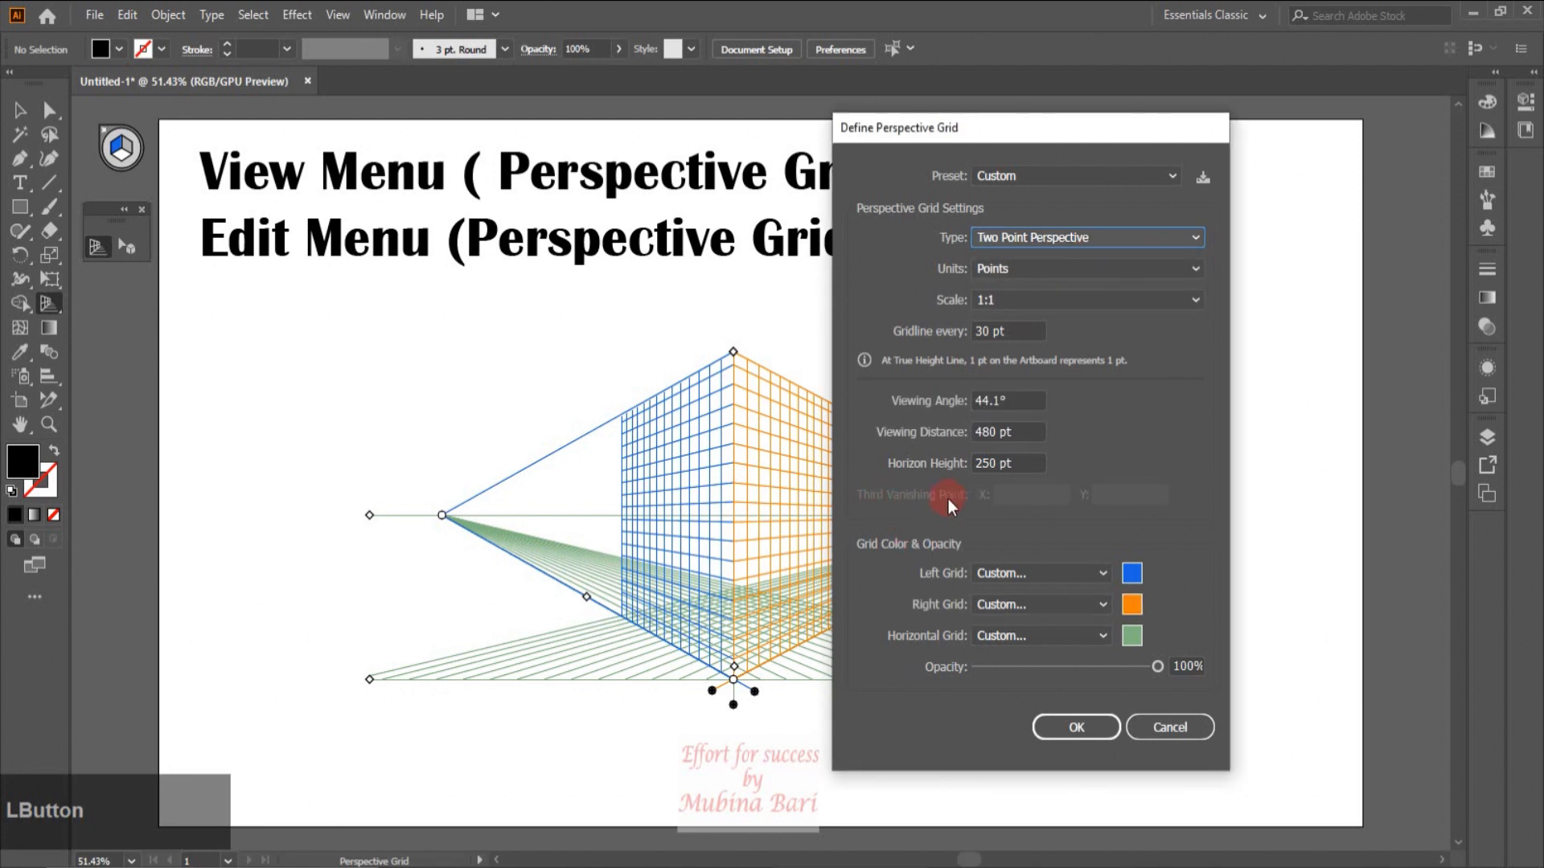
left_click(1192, 238)
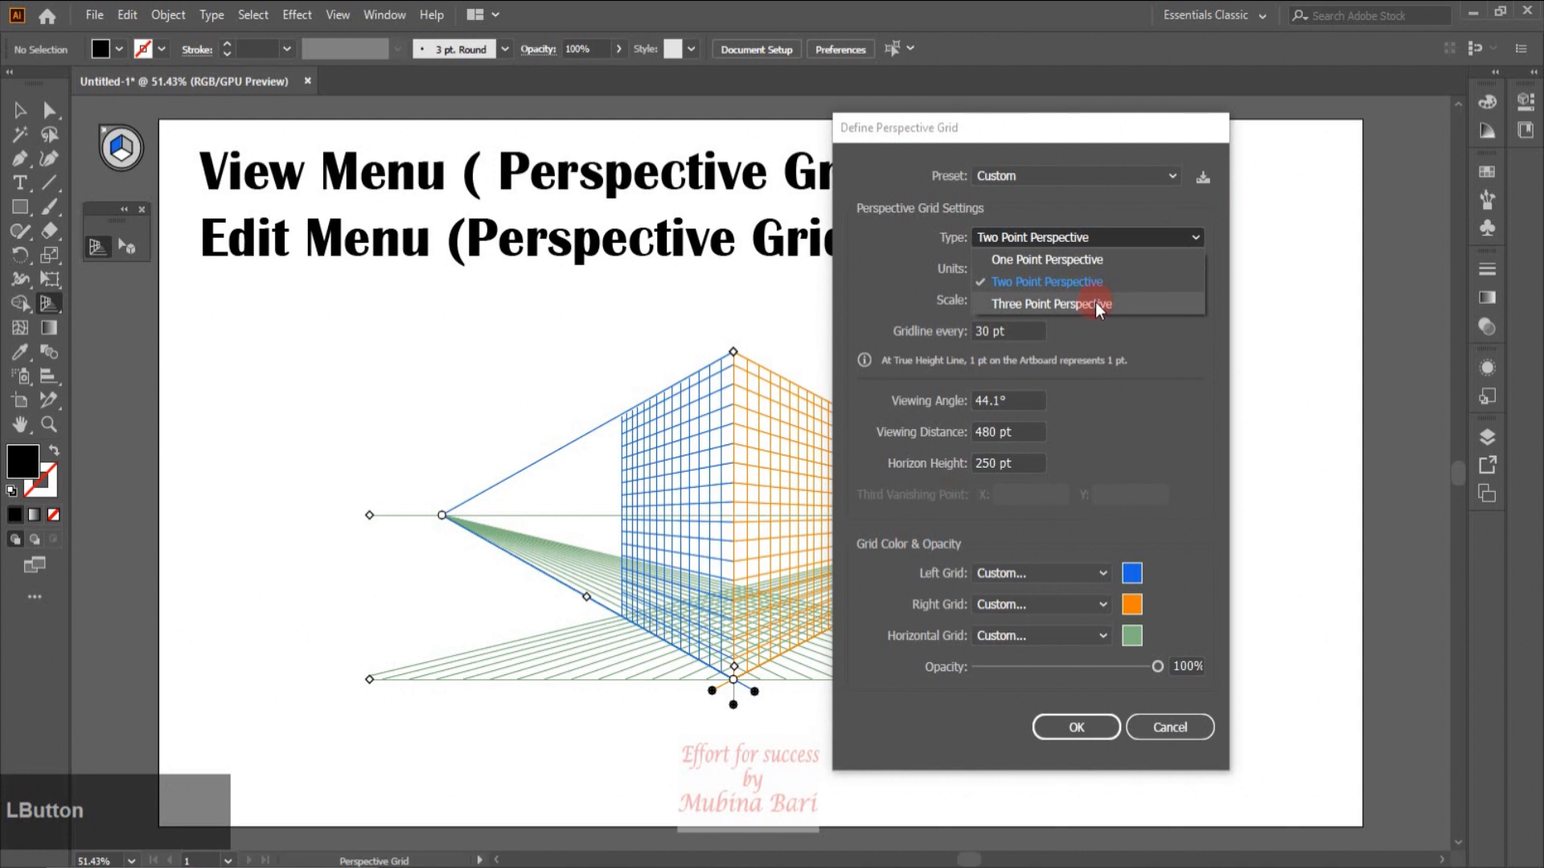
left_click(1095, 302)
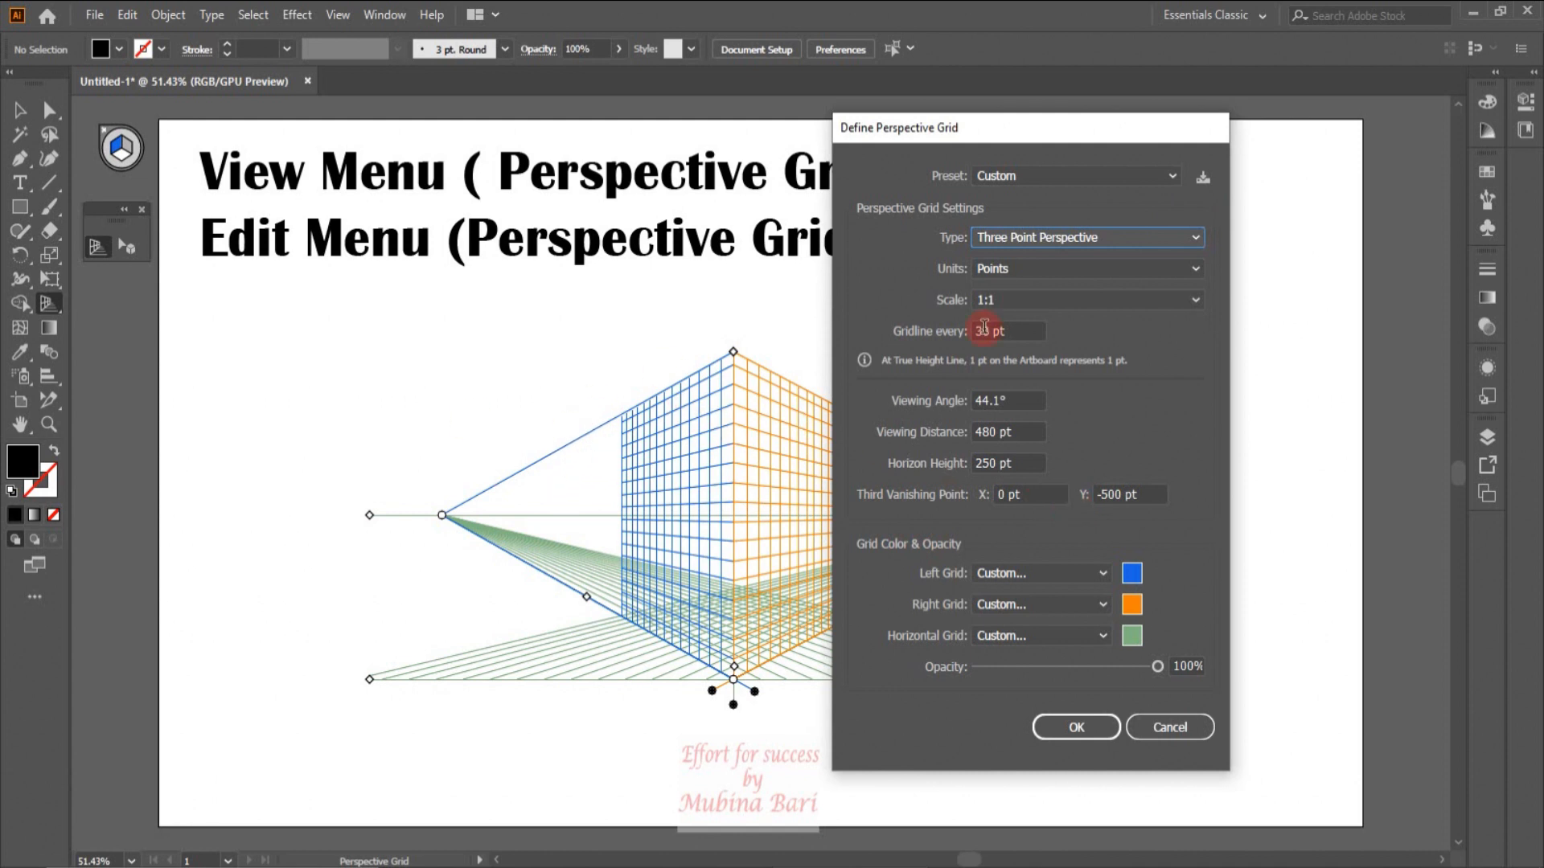
left_click(1196, 237)
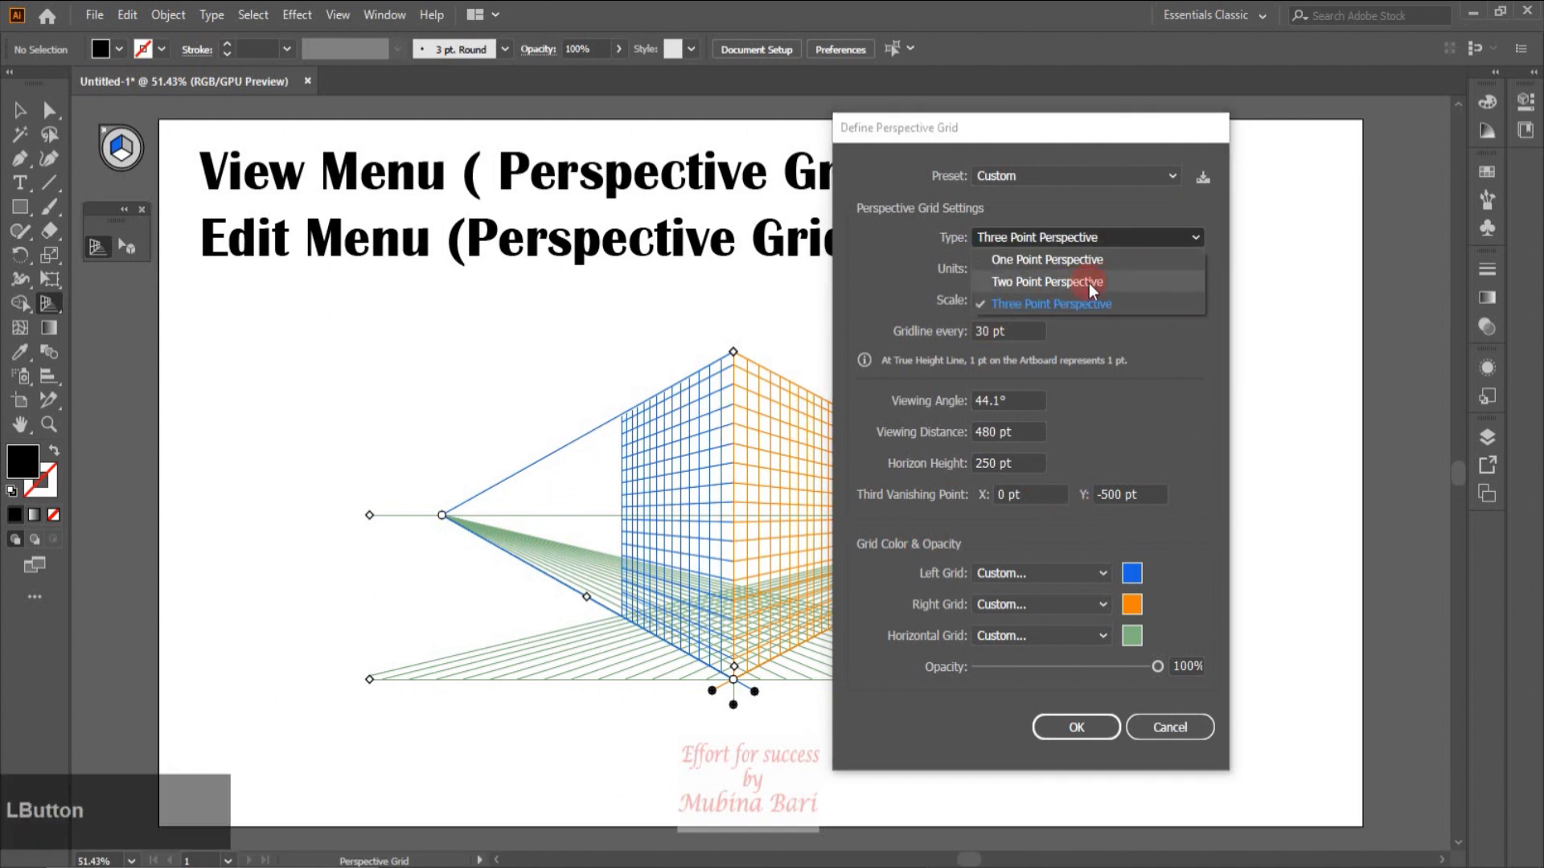
left_click(1068, 282)
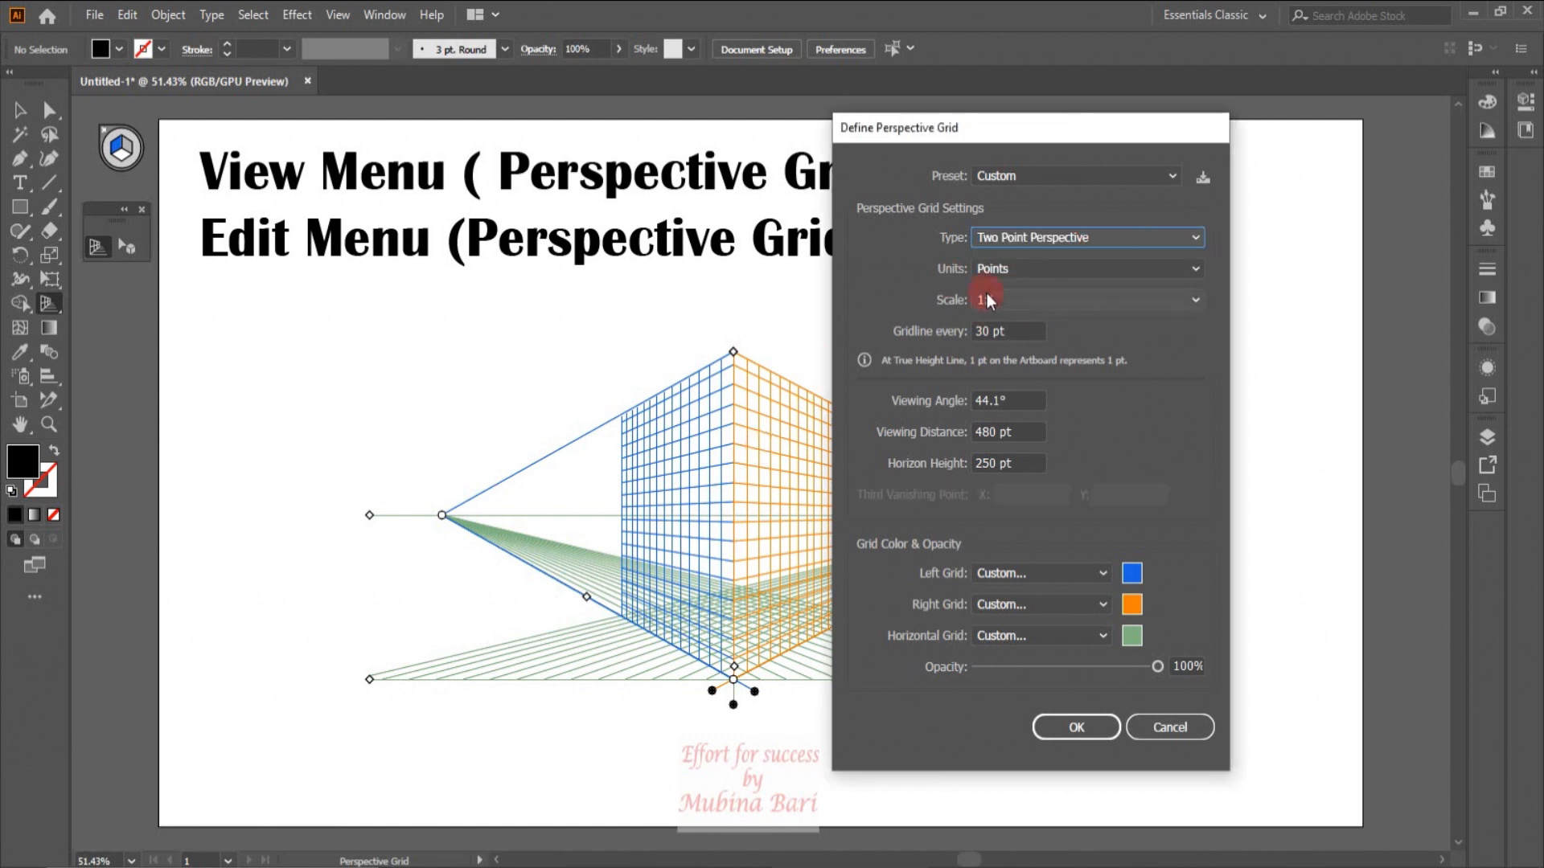
Step: Examine the unit and scale options for the perspective grid, keeping Points and 1:1
left_click(1191, 269)
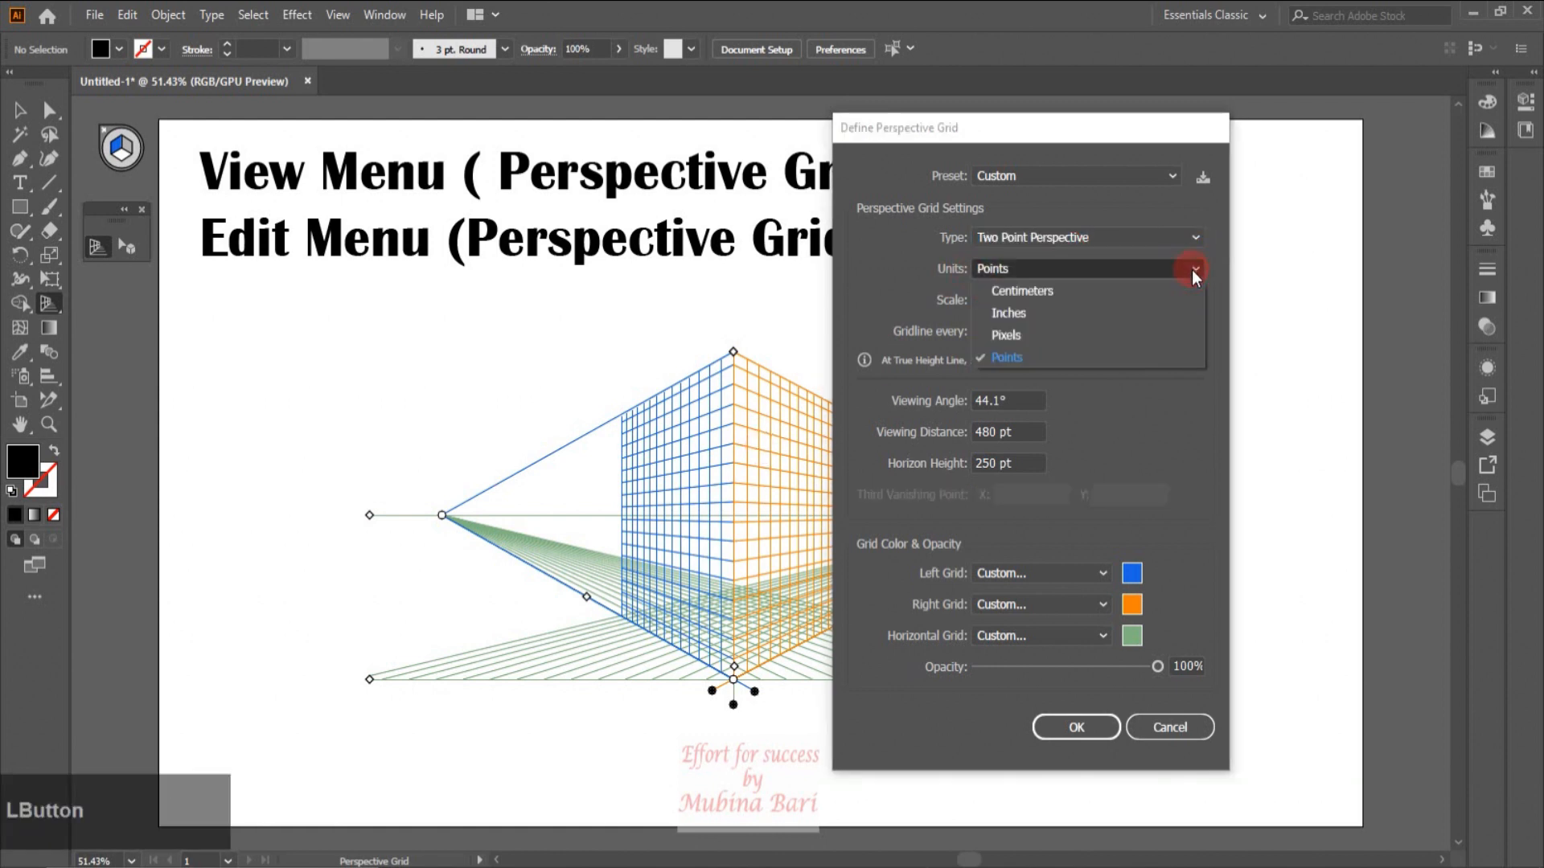
left_click(1003, 357)
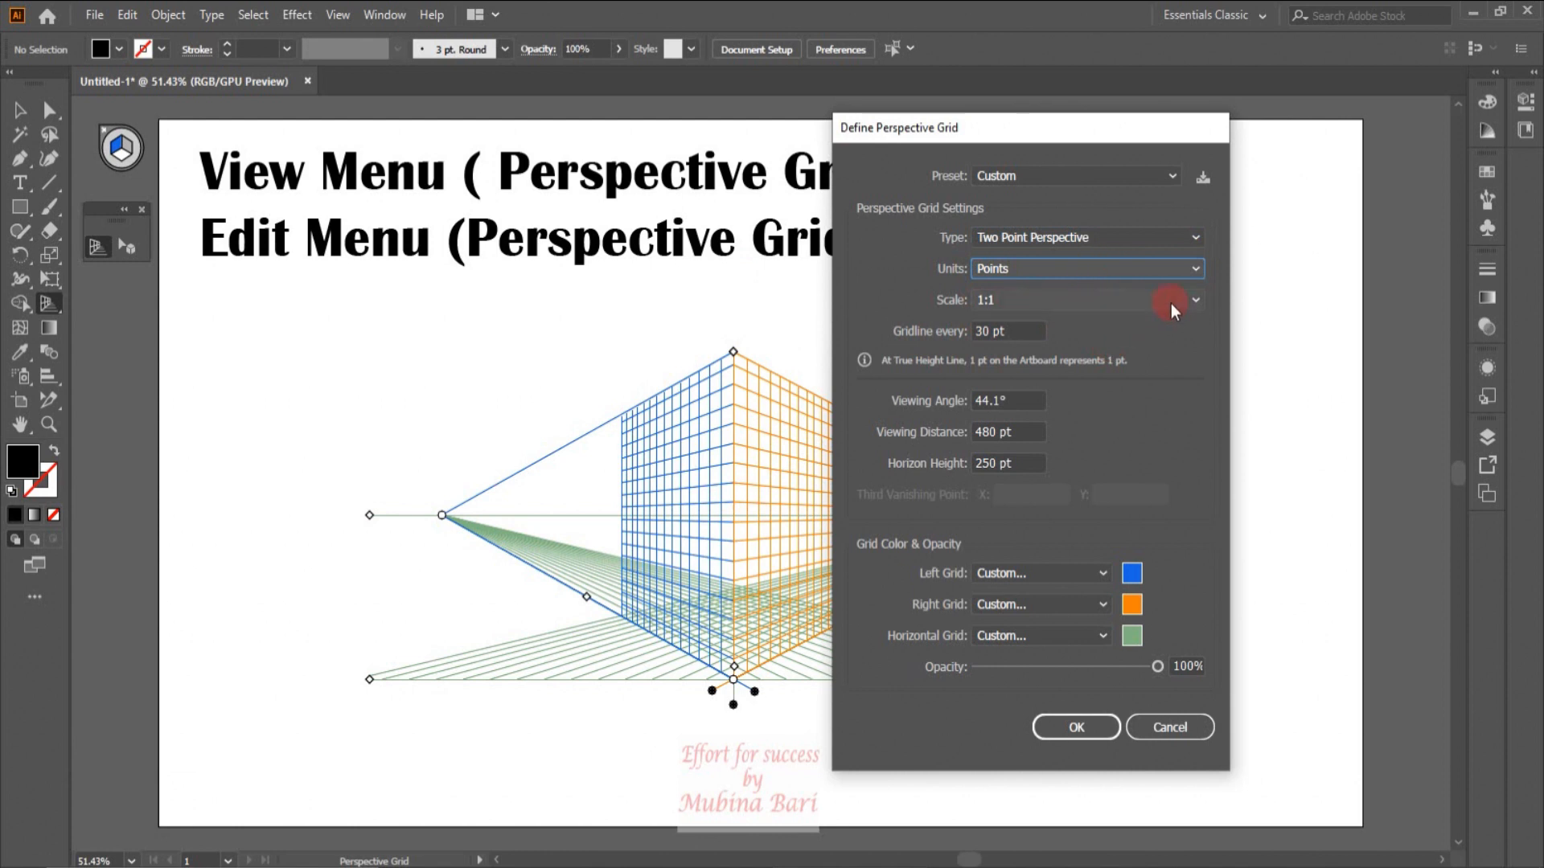
left_click(1192, 303)
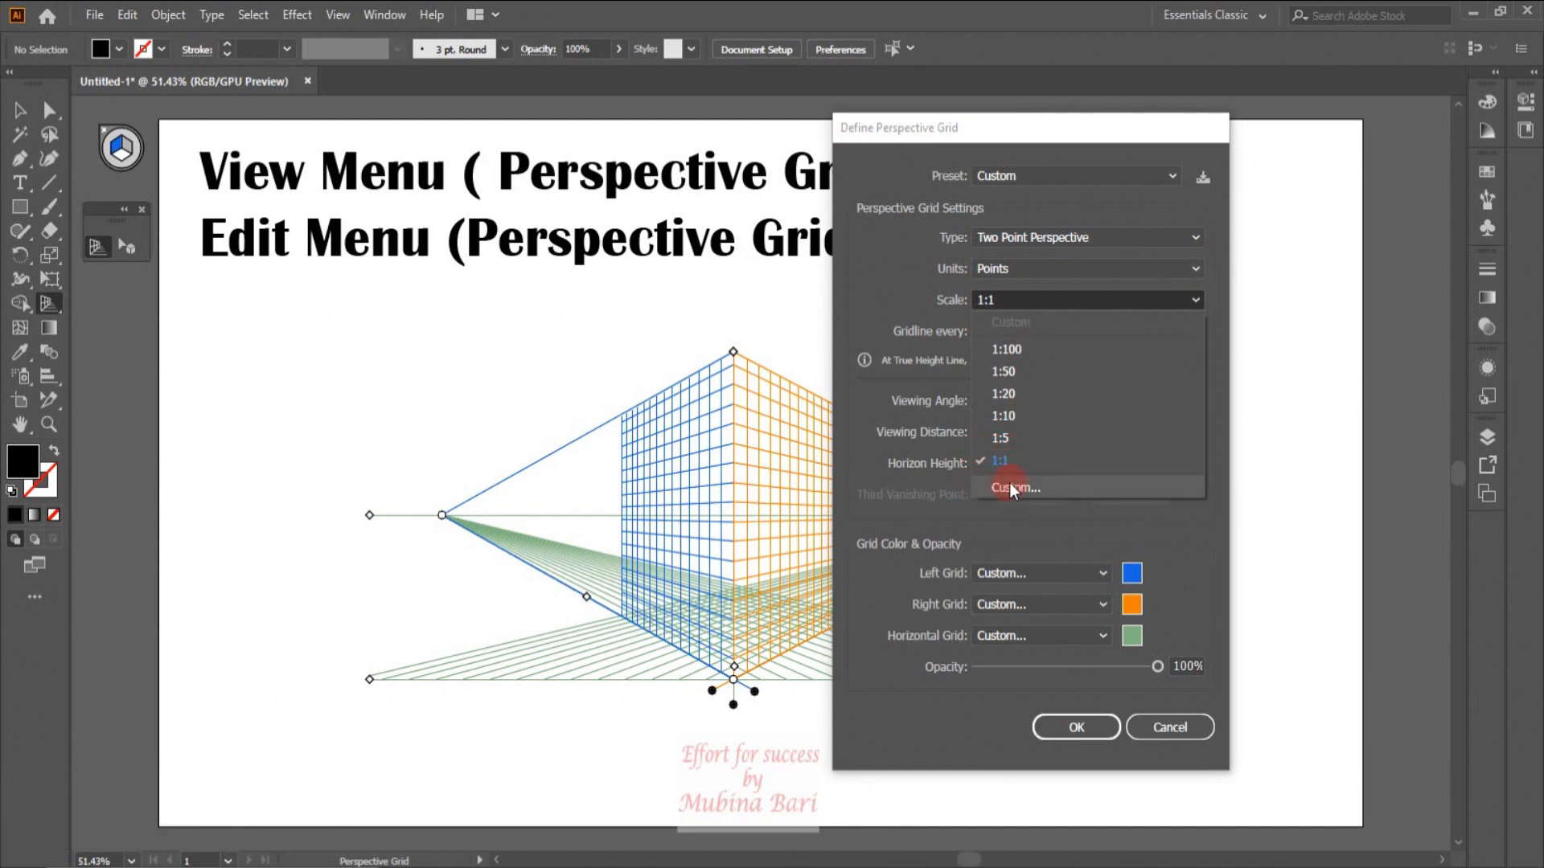
left_click(1195, 299)
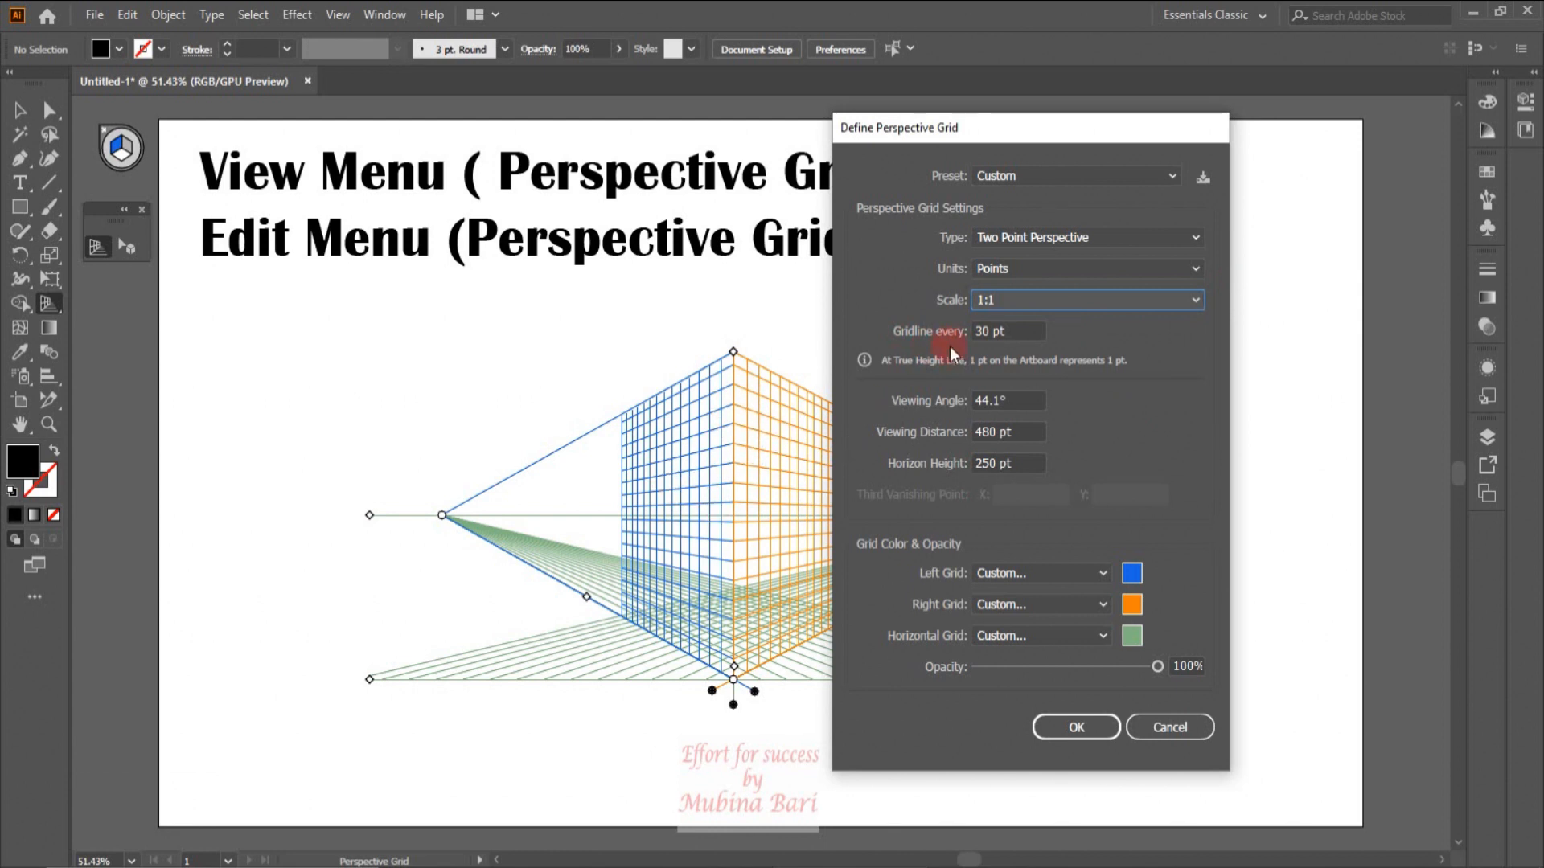
Step: Set the gridline spacing to 50 pt and the viewing angle to 80.1°
left_click_drag(987, 331, 971, 334)
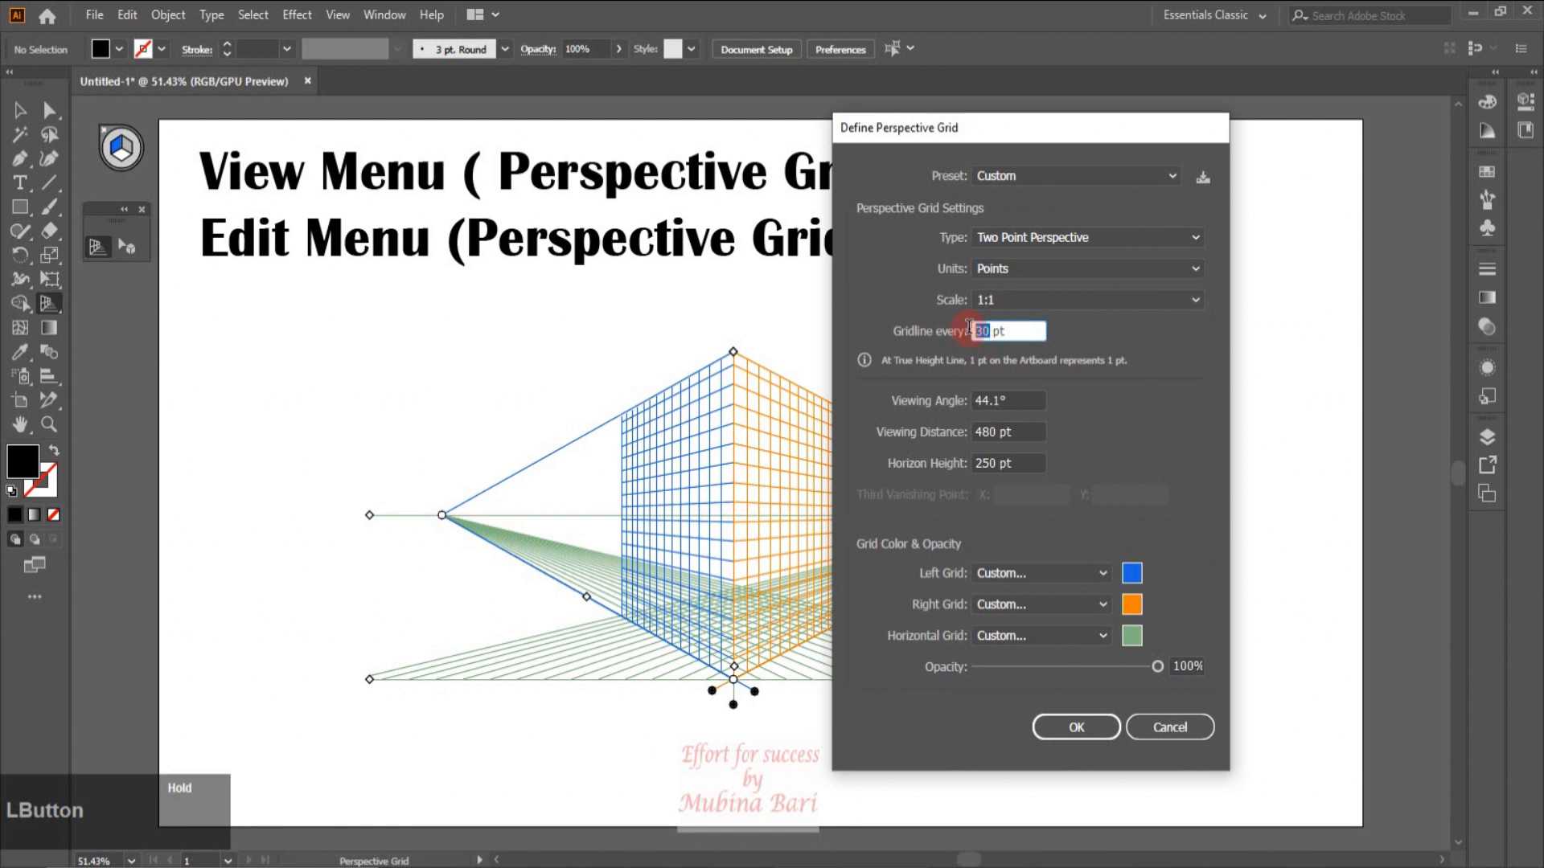
type("50")
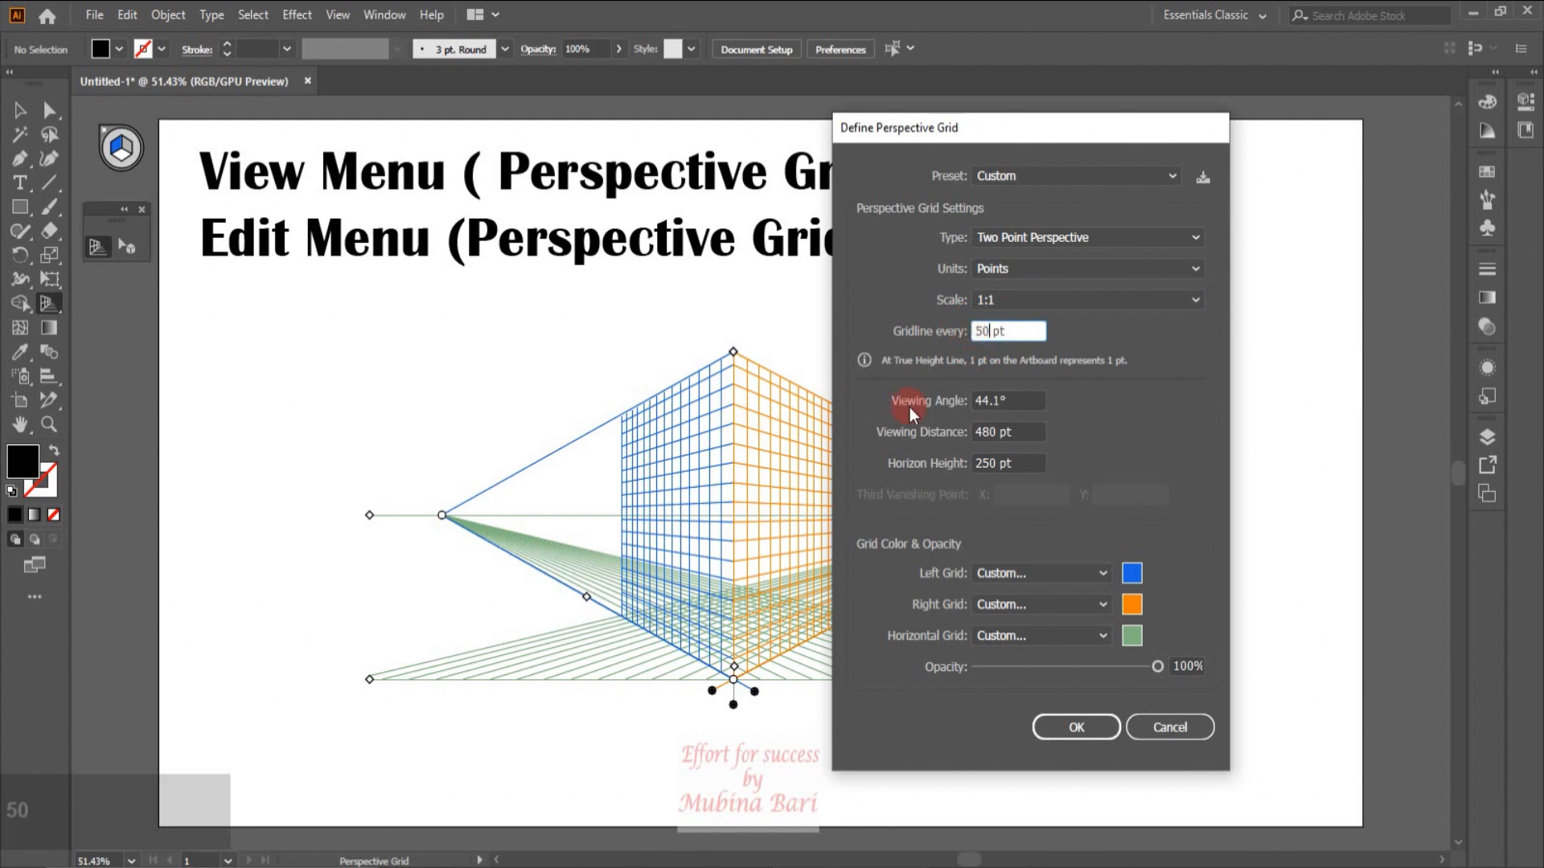
left_click(982, 406)
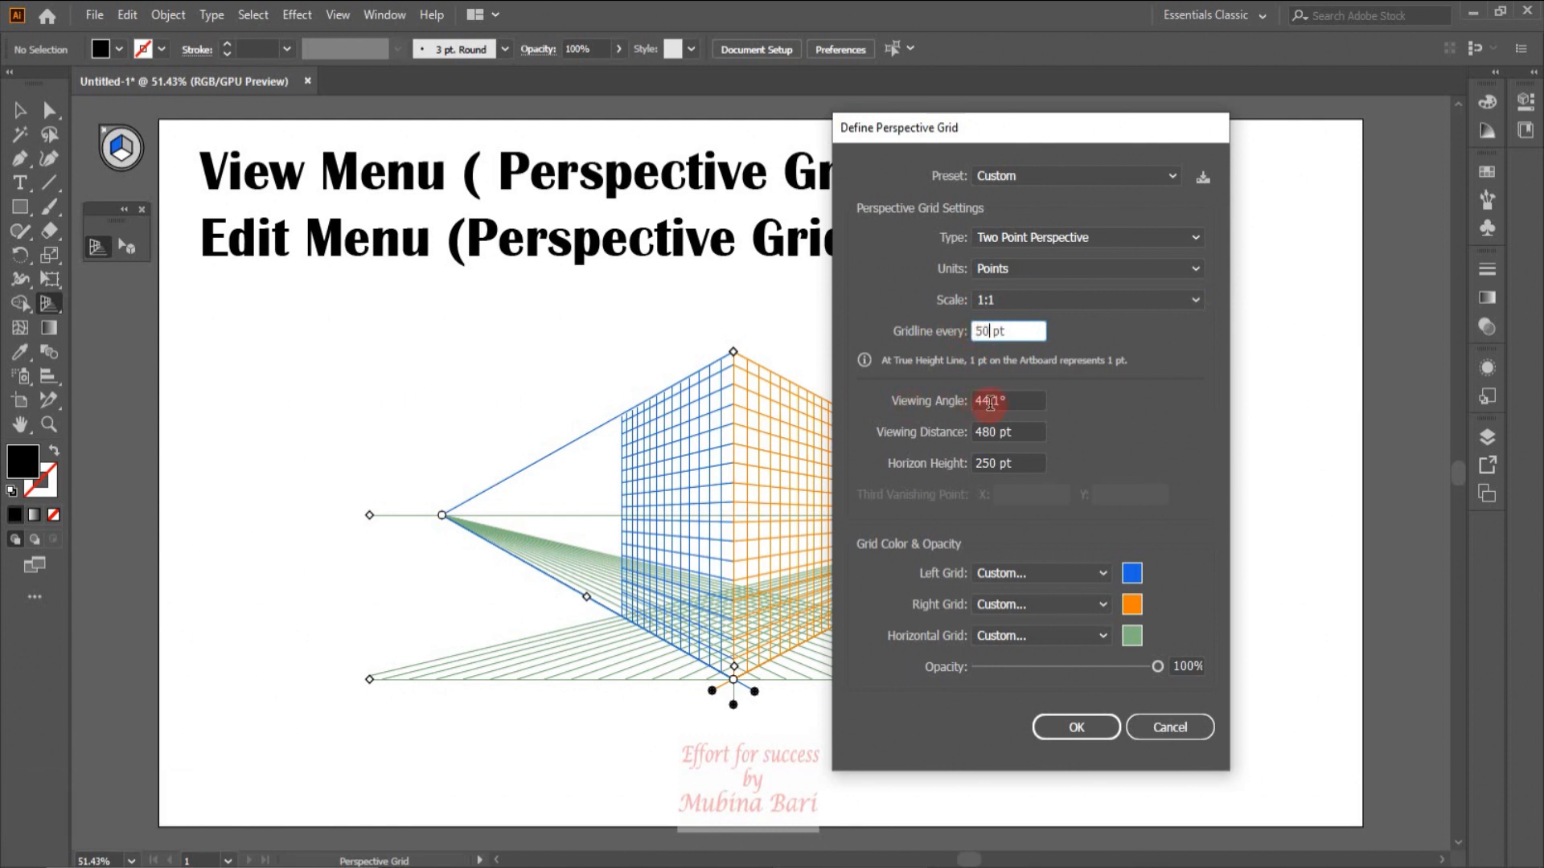
double_click(990, 404)
type("80")
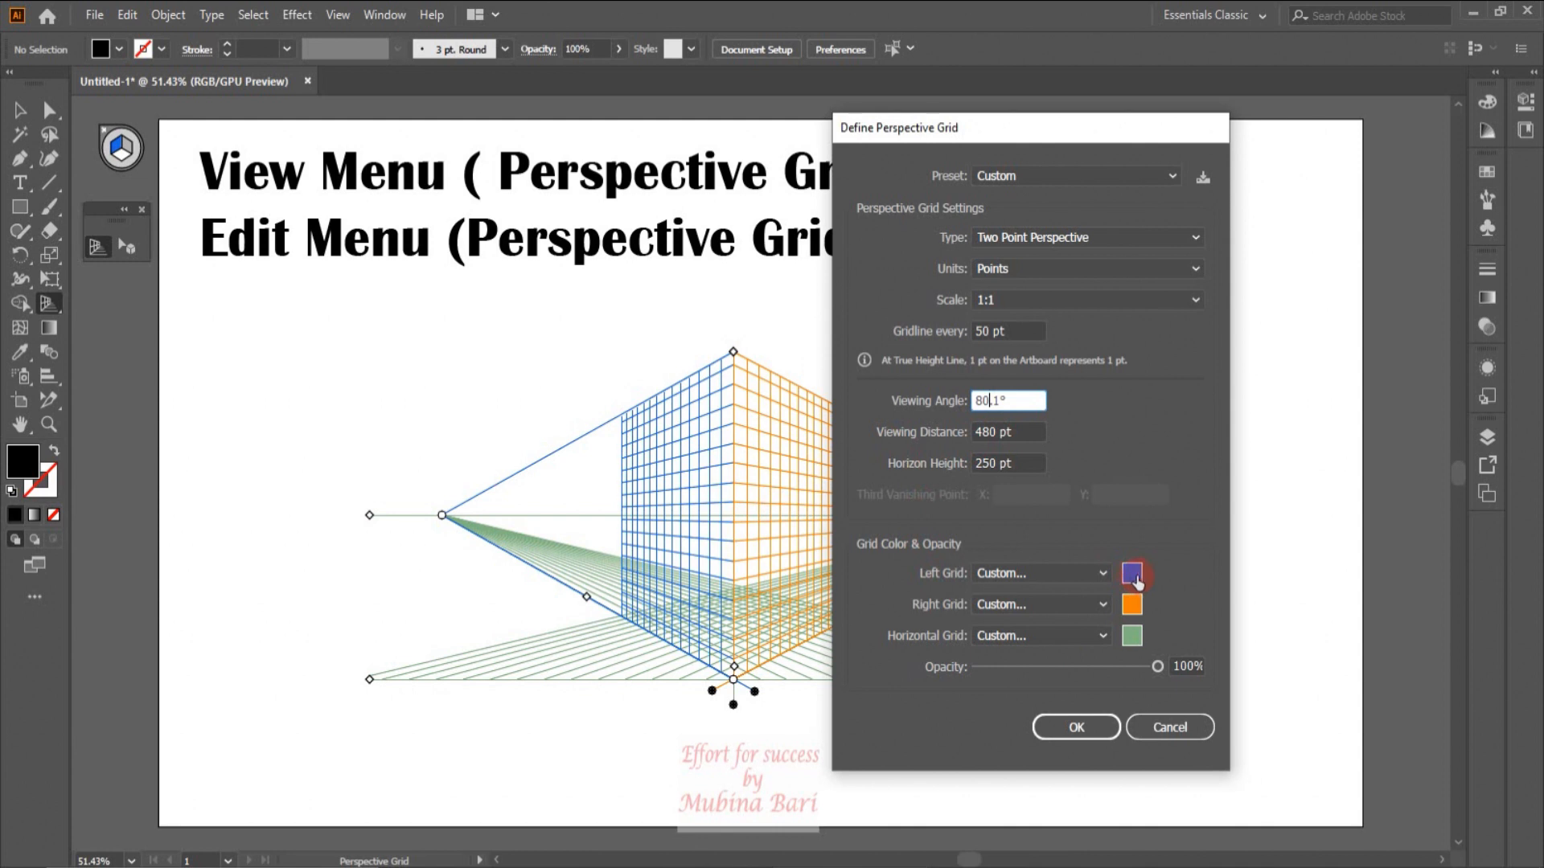
Step: Set the left grid color to Violet and the right grid to a custom blue with RGB 0, 128, 255
left_click(1101, 572)
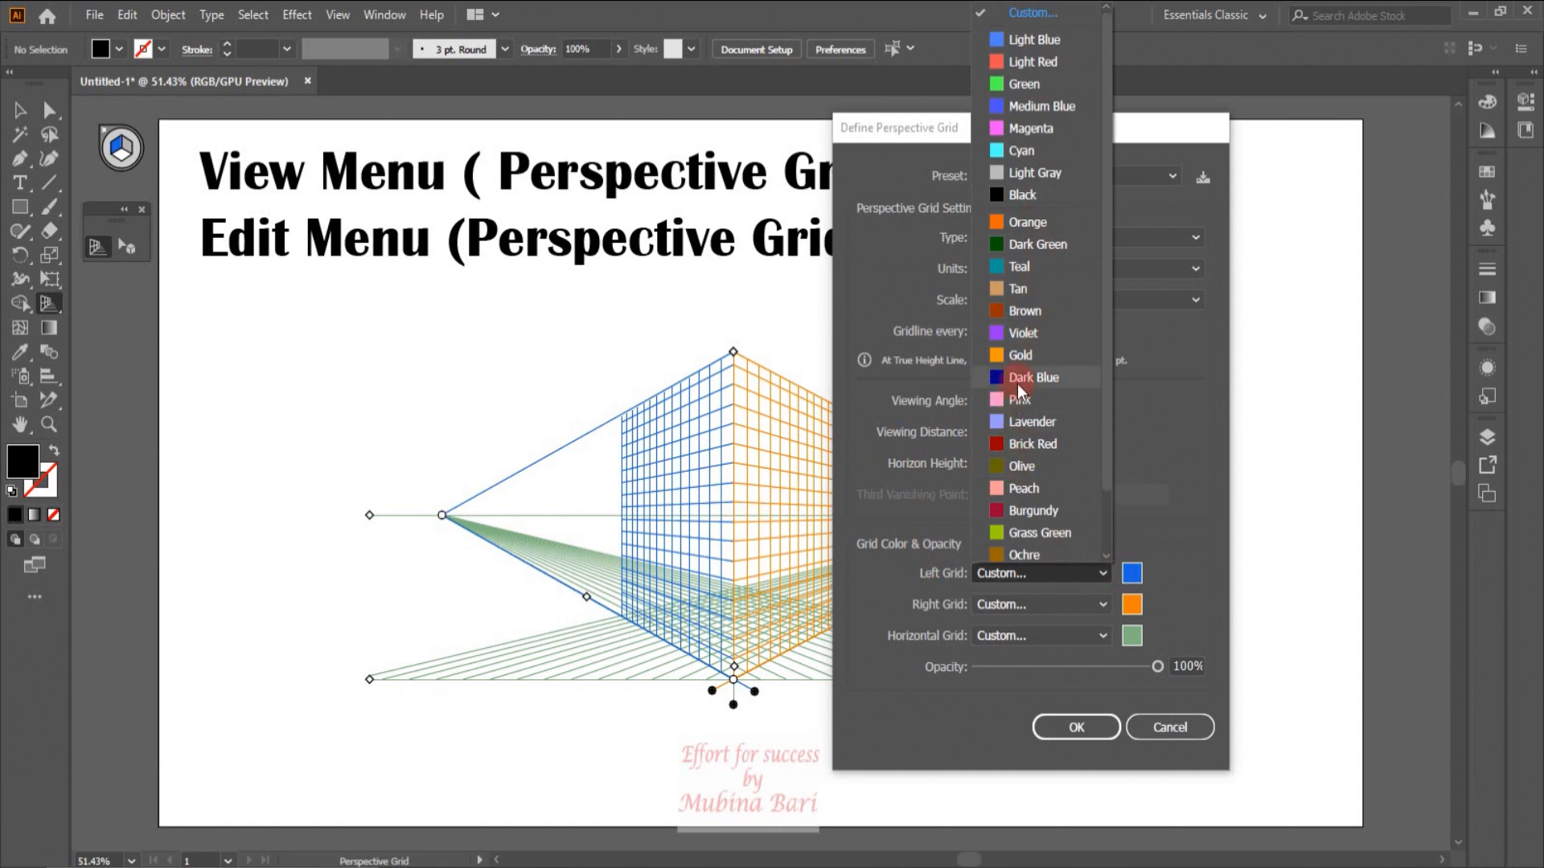
left_click(1025, 333)
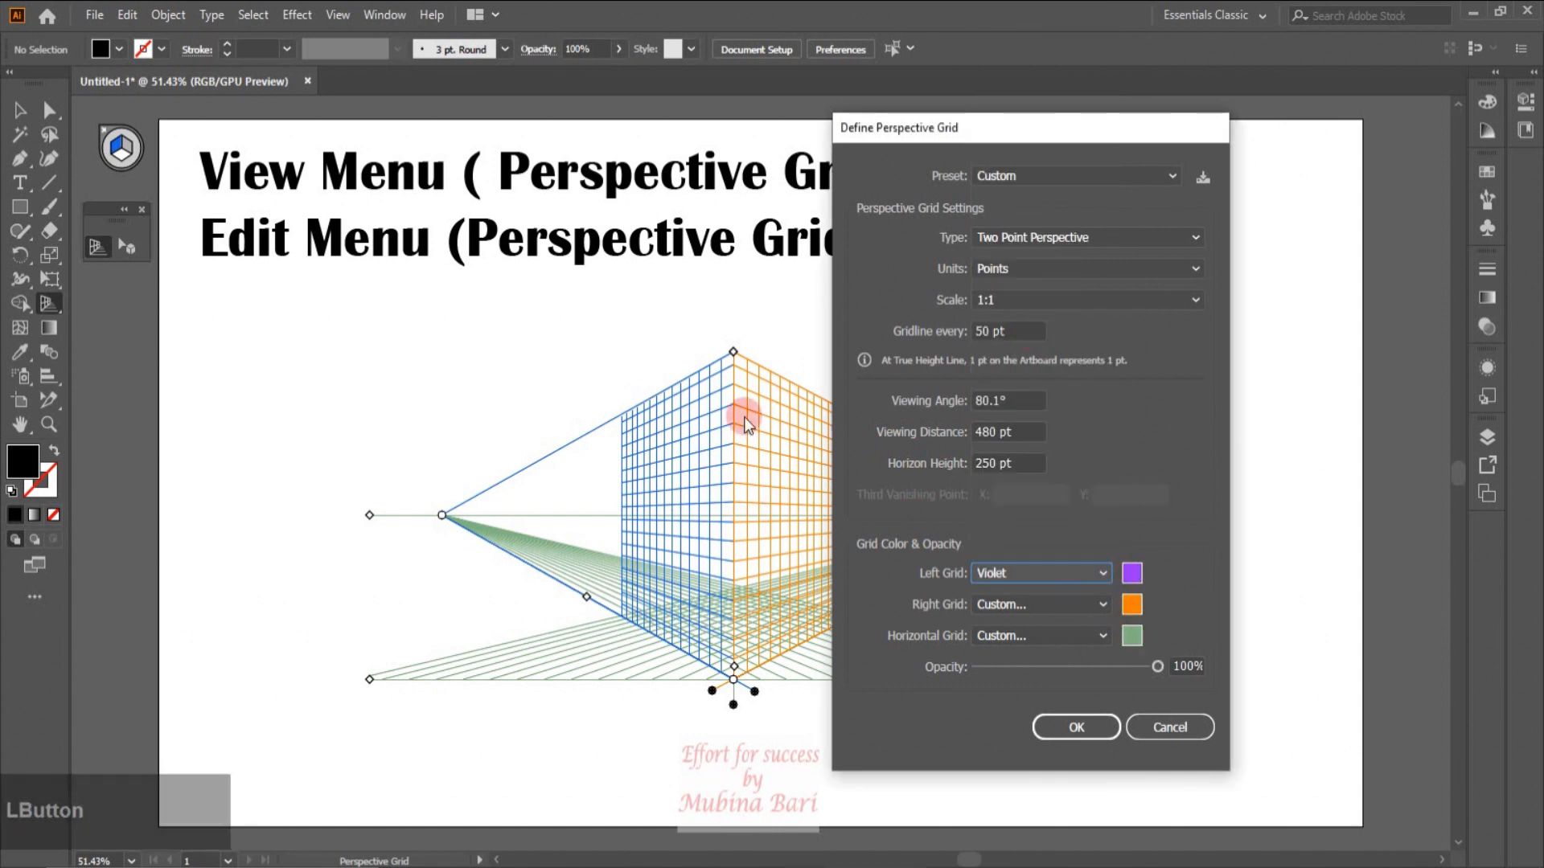
left_click(1130, 608)
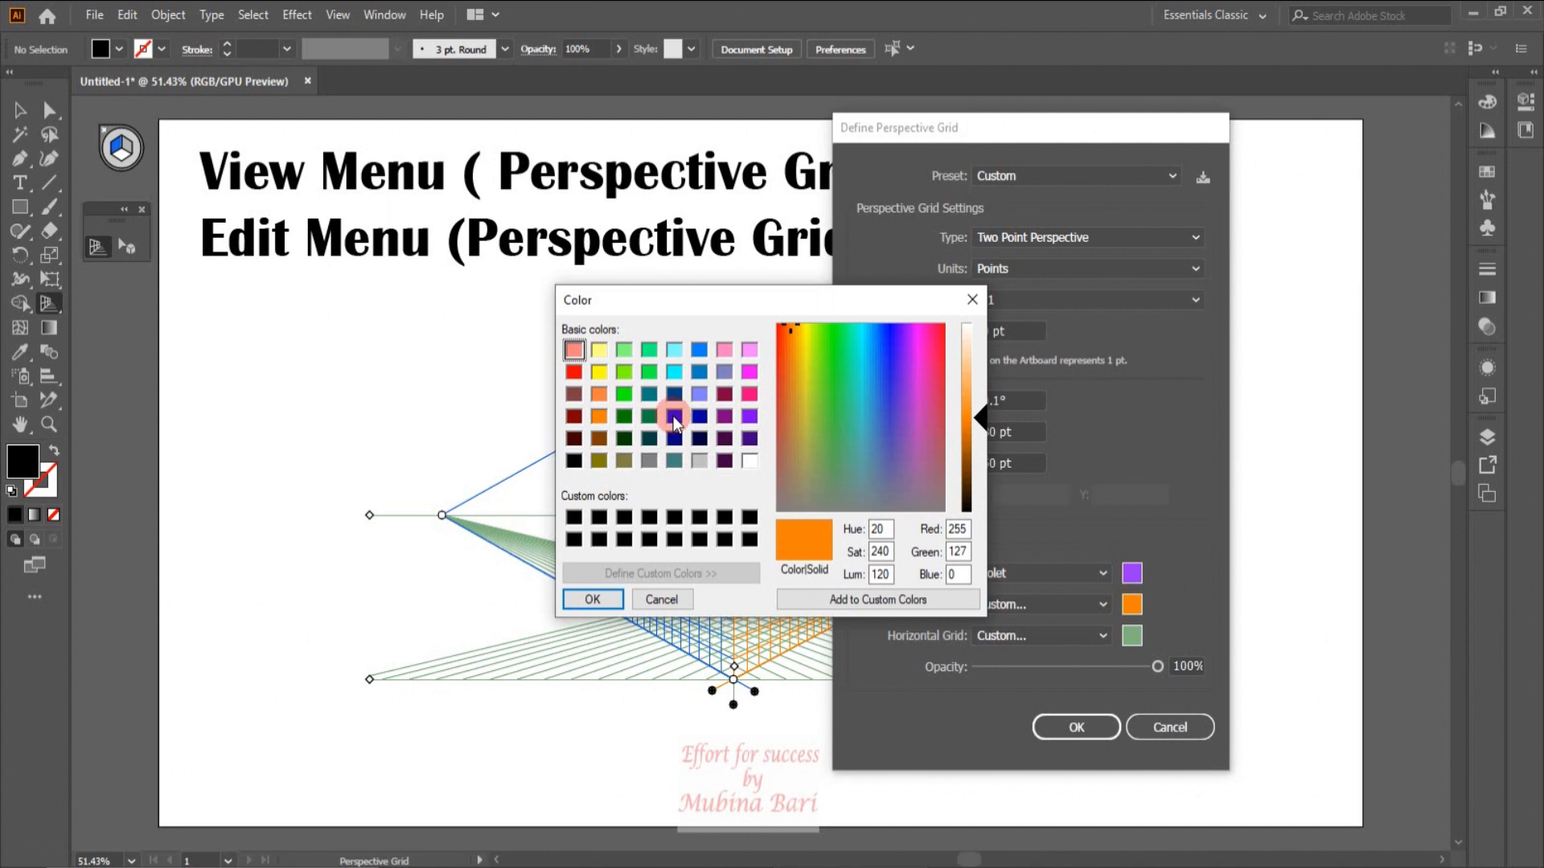
left_click(700, 349)
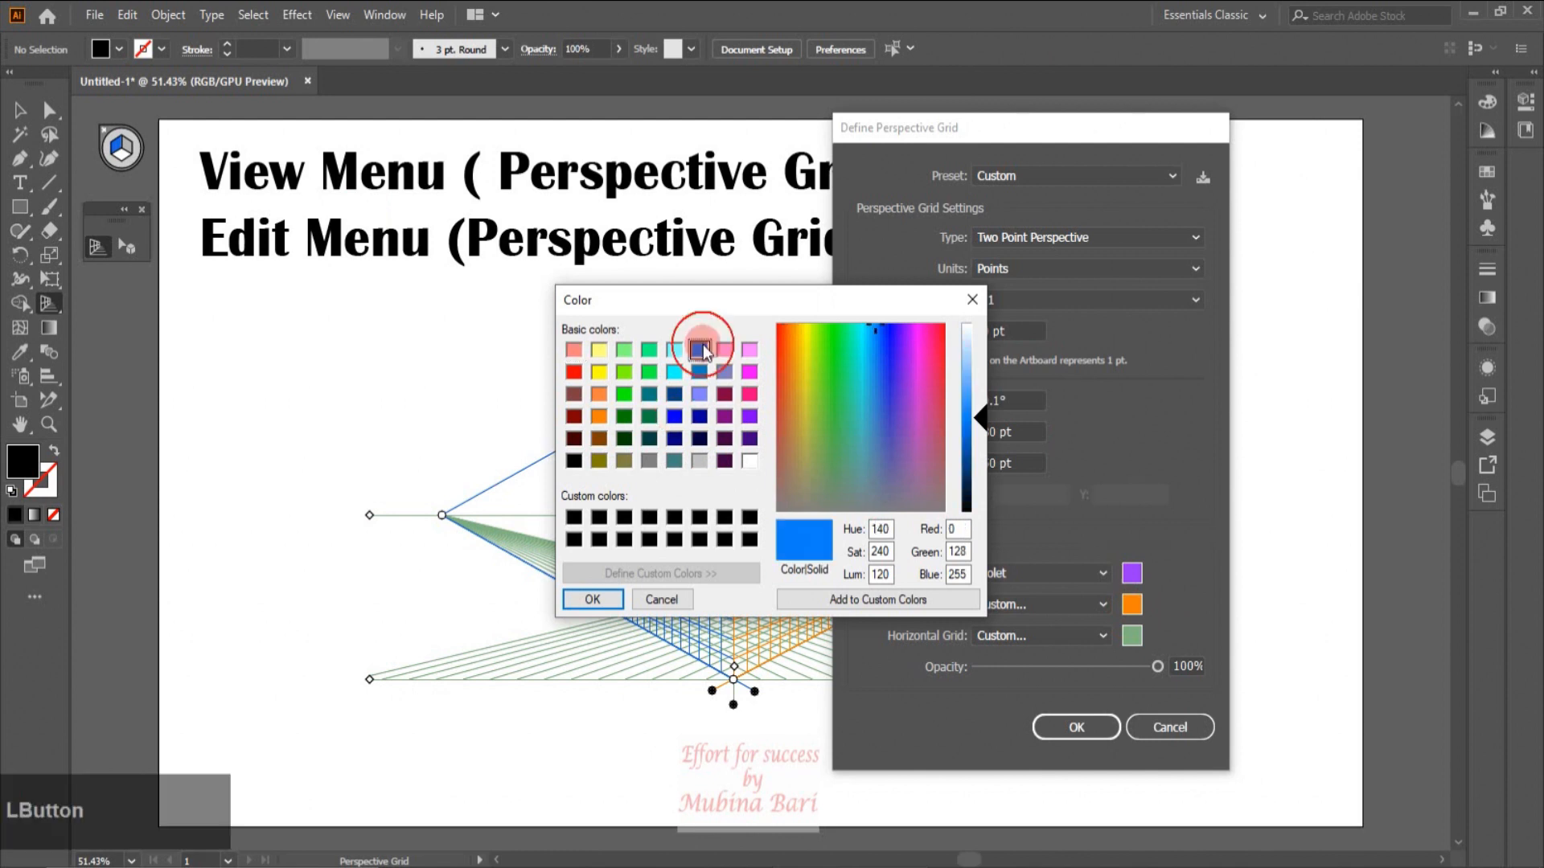
left_click(593, 599)
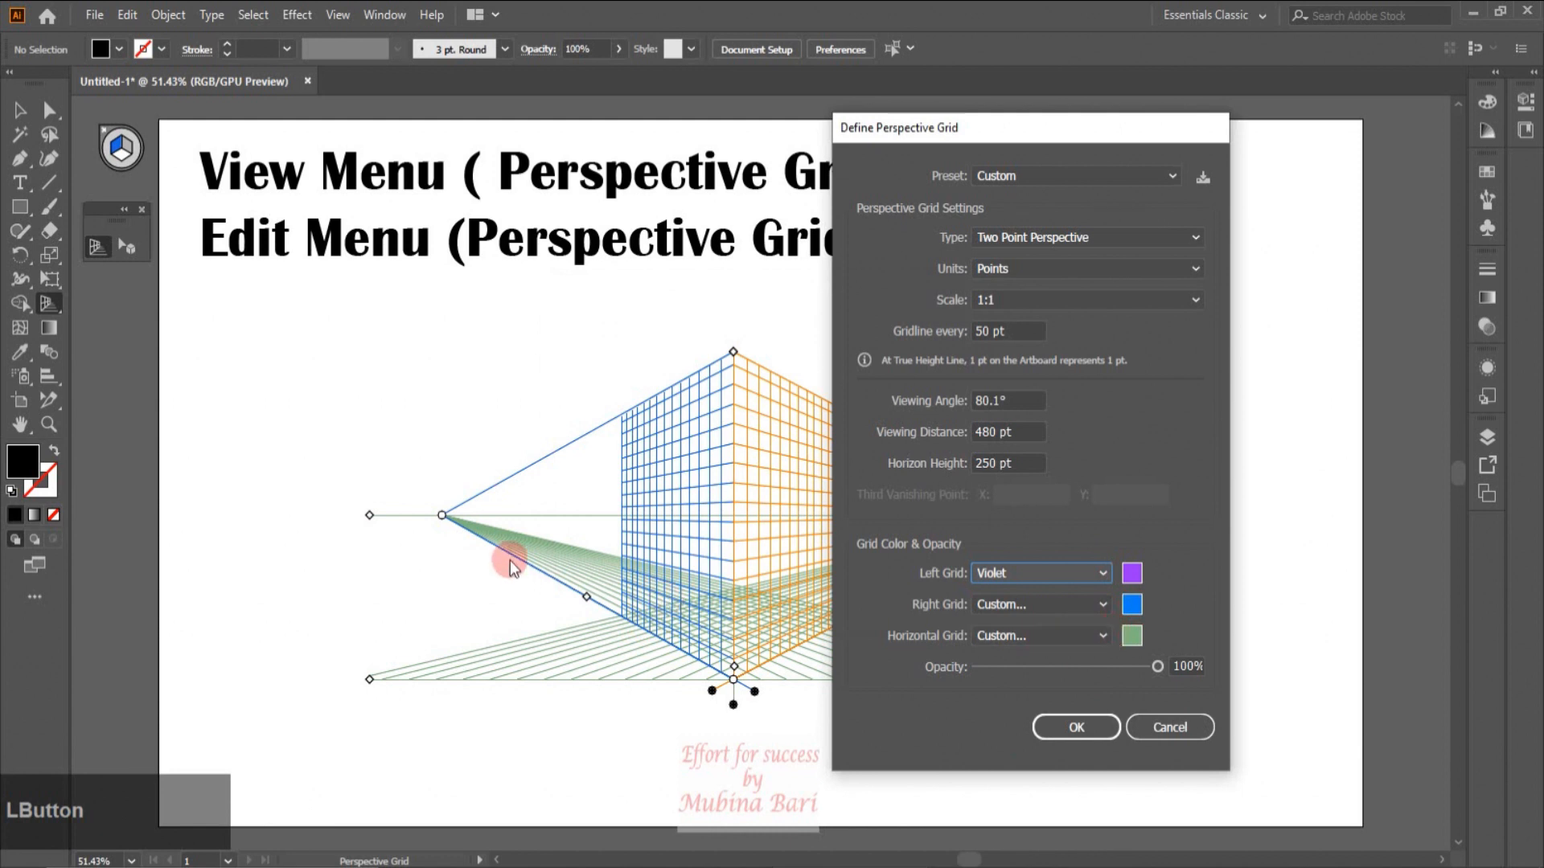
Step: Color the horizontal grid pure blue (RGB 0, 0, 255) and set the grid opacity to 77%
left_click(1129, 638)
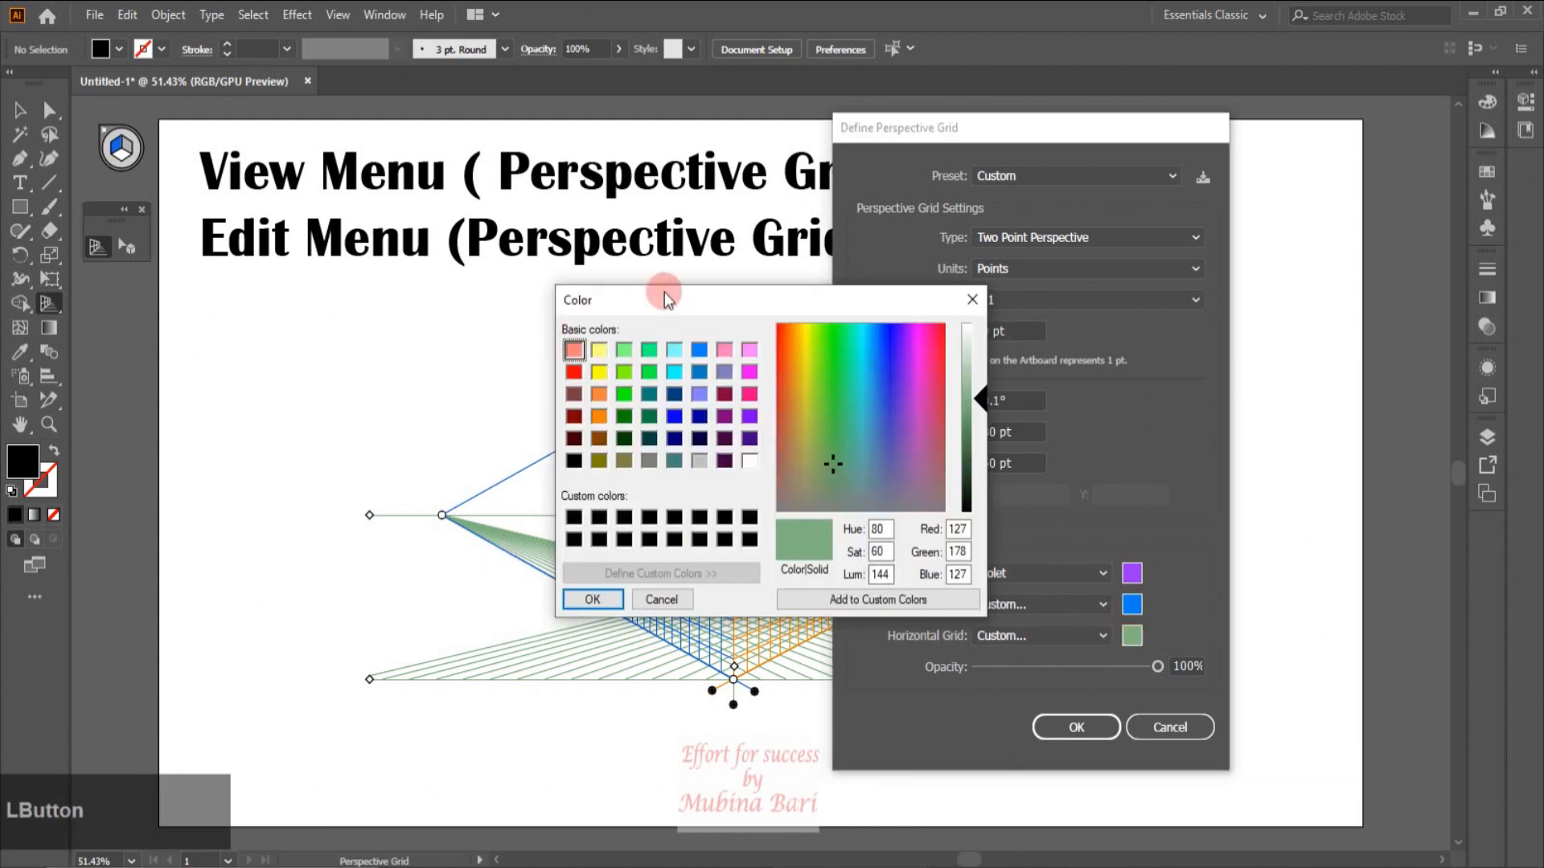
left_click(675, 418)
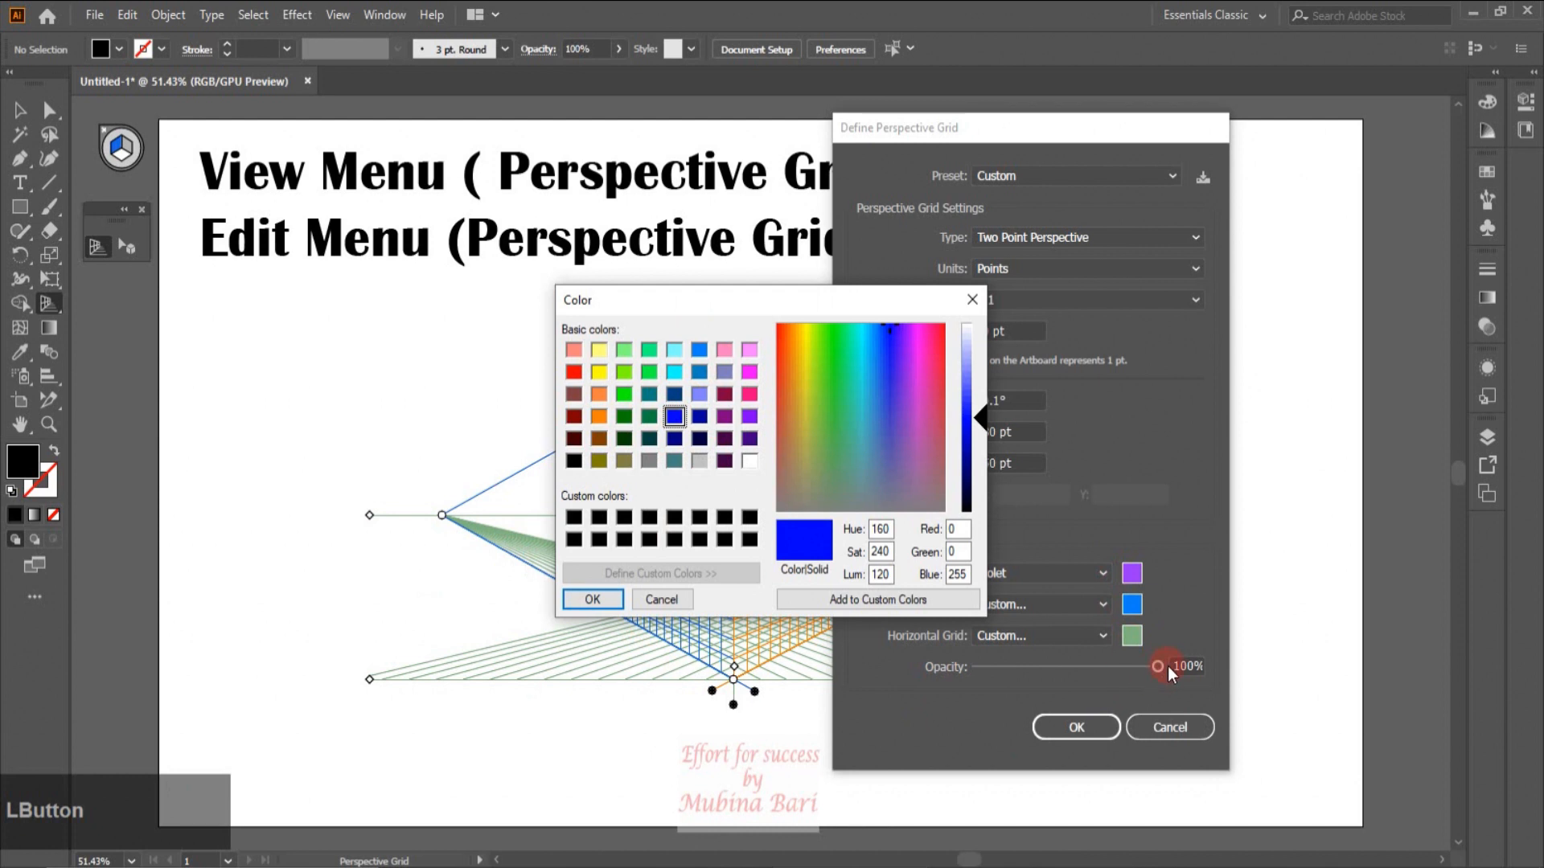
left_click(605, 601)
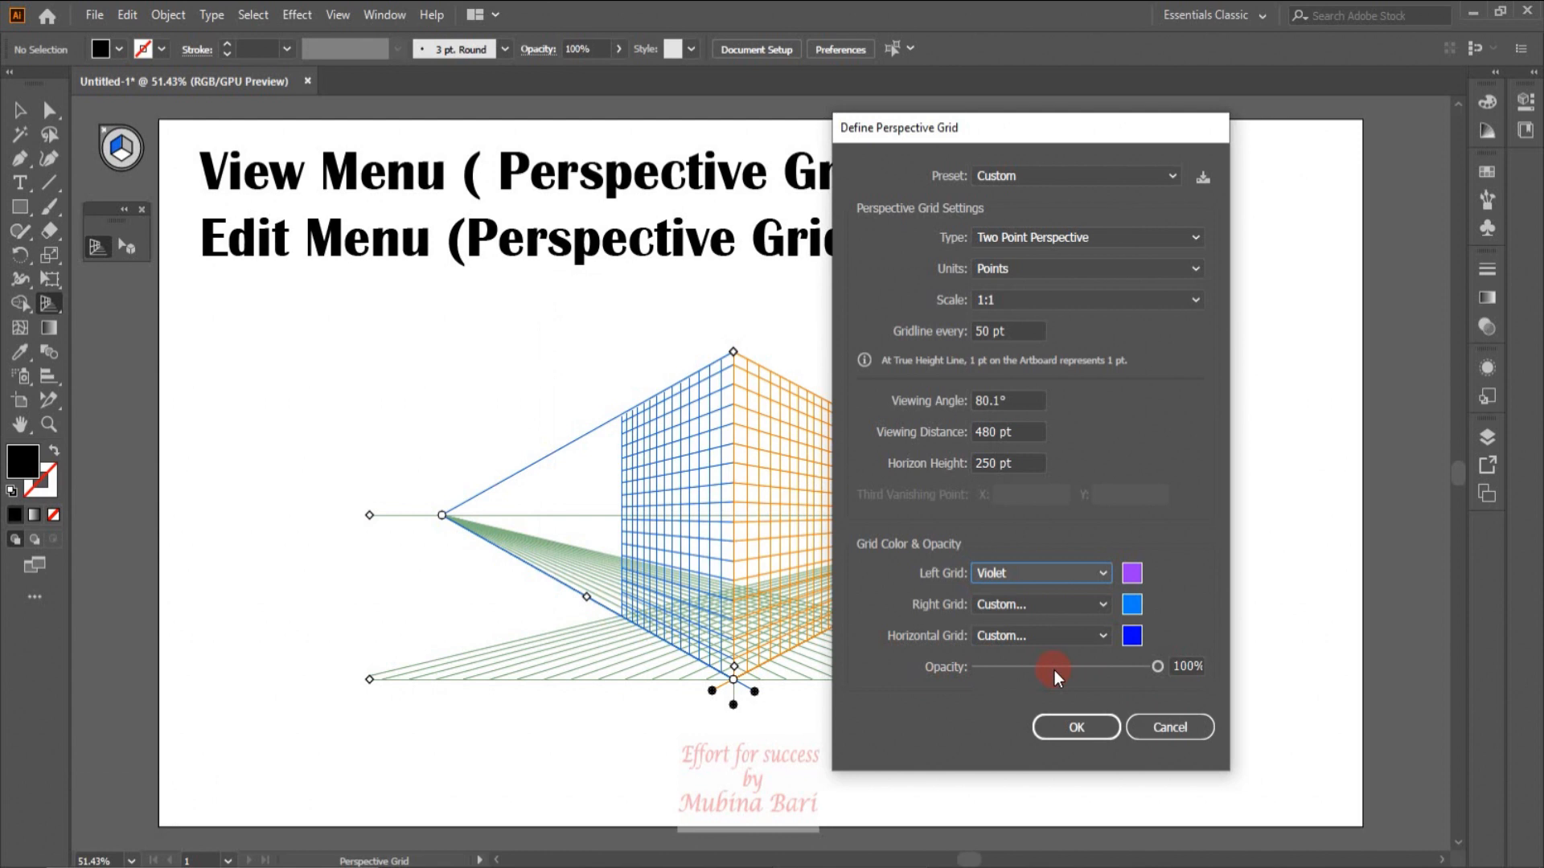
left_click(1116, 665)
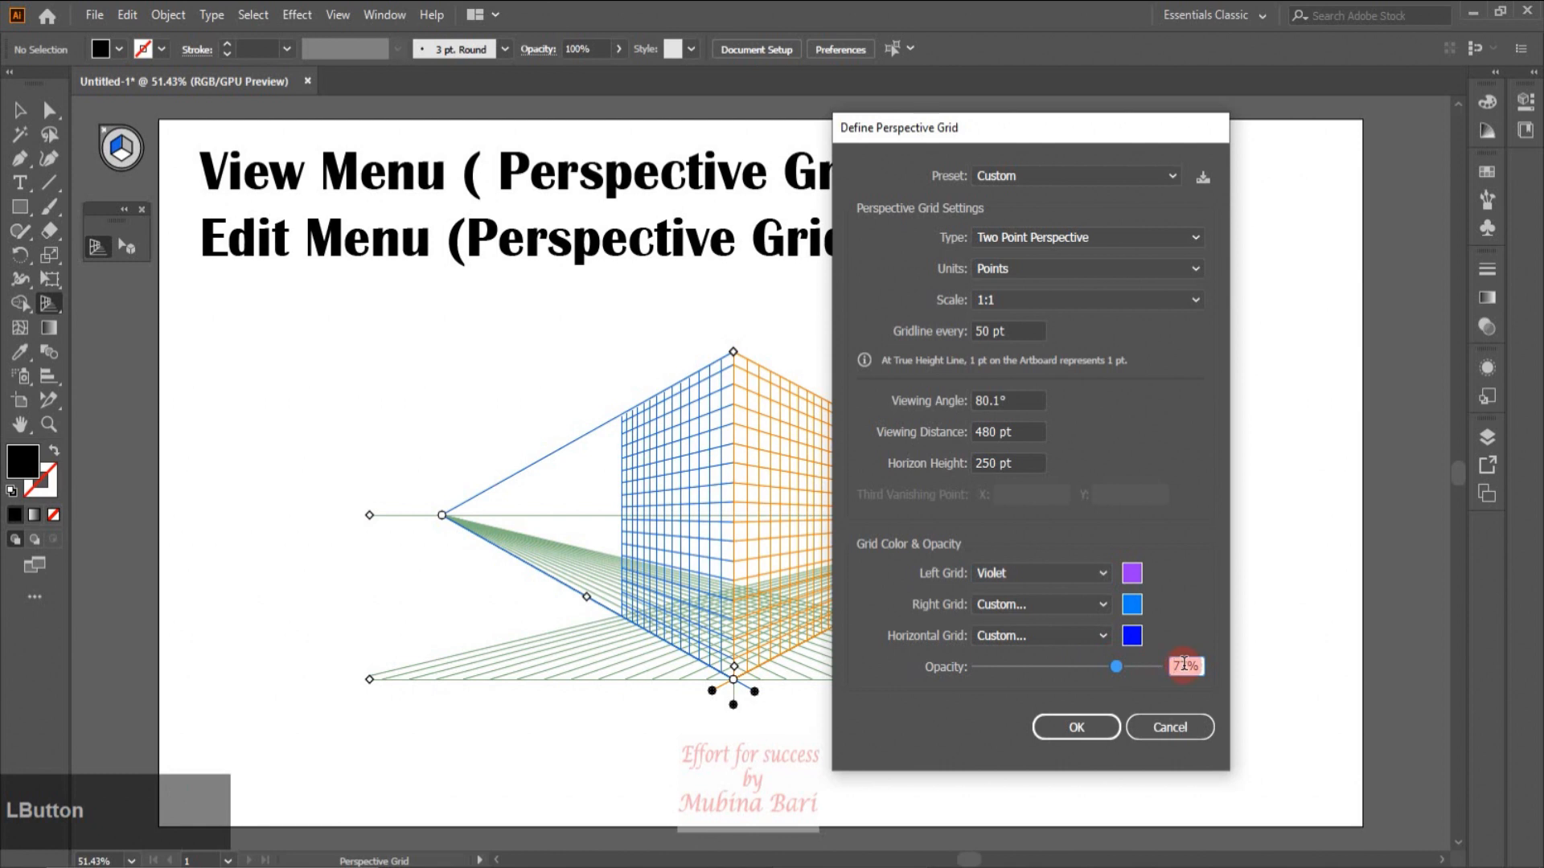
Step: Set the perspective grid's horizon height to 500 pt
left_click(996, 463)
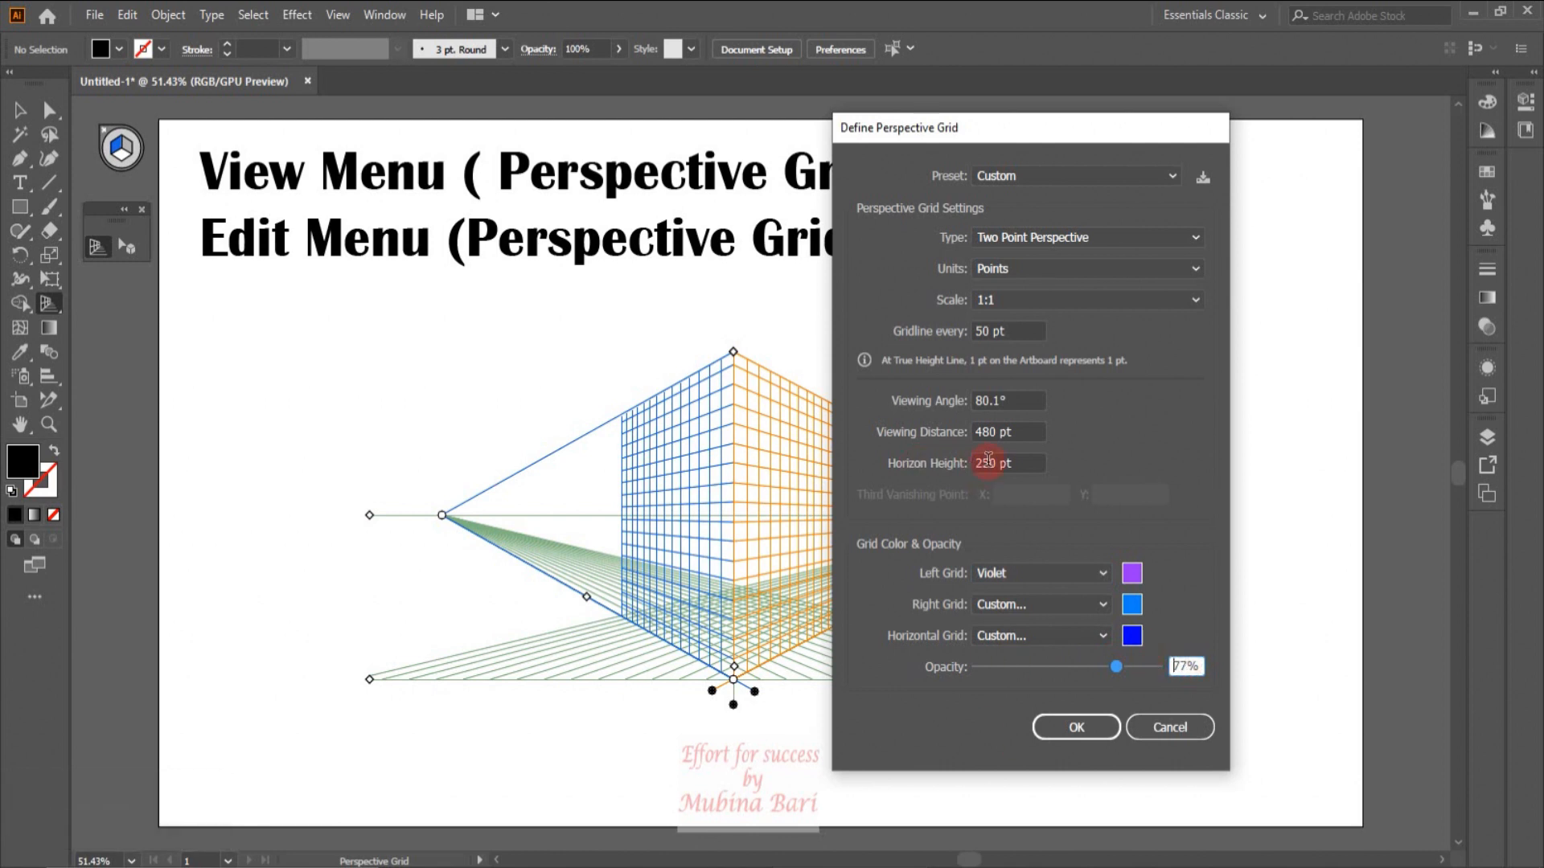
left_click_drag(997, 462, 959, 461)
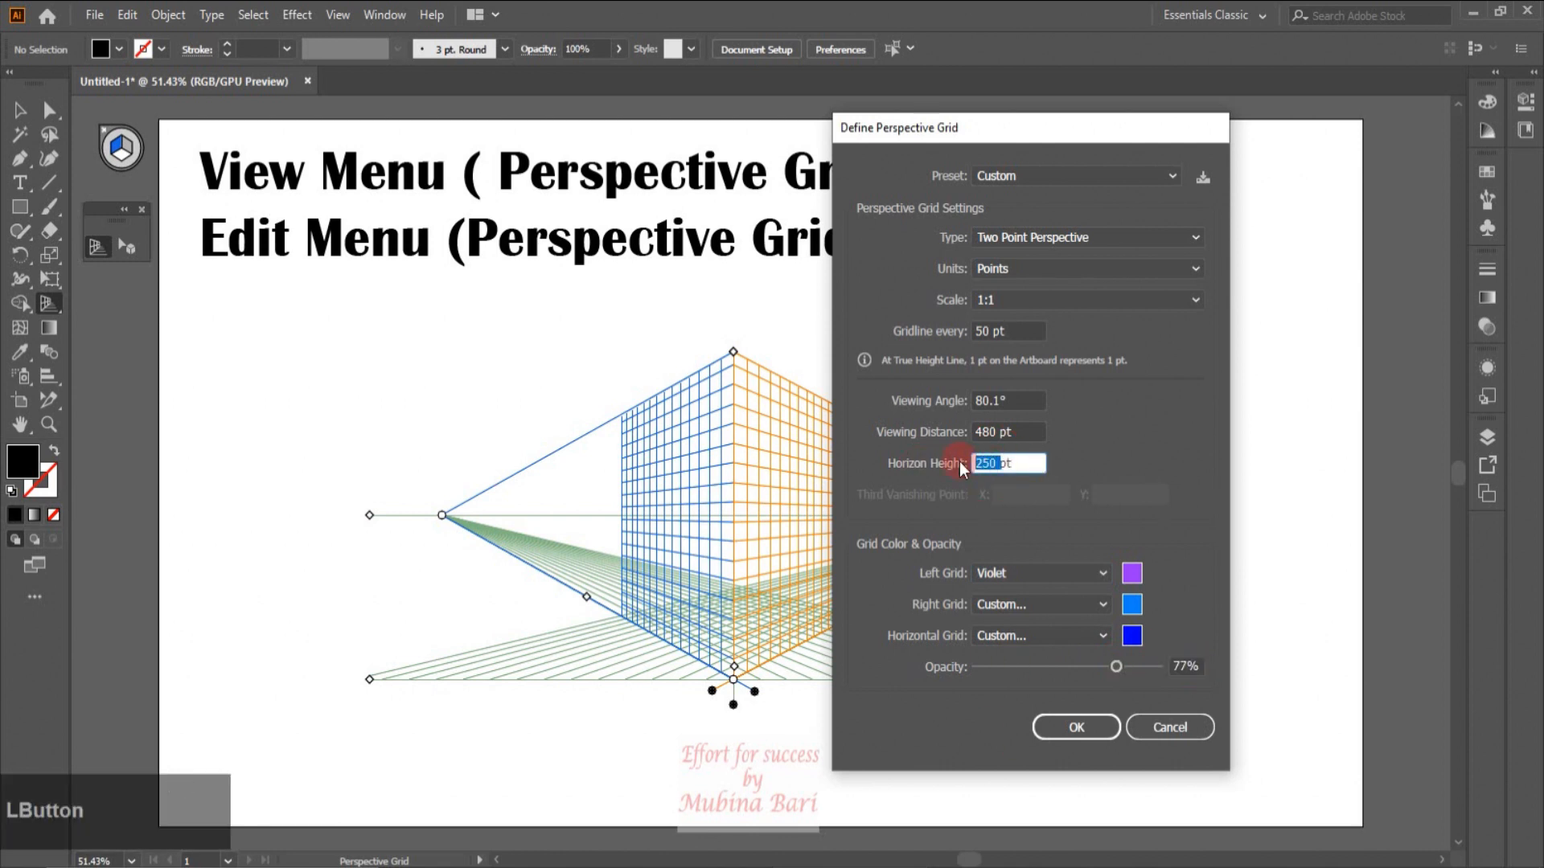
type("500")
Step: Save the current grid settings as a preset named "new grid" and choose it as the active preset
left_click(1175, 177)
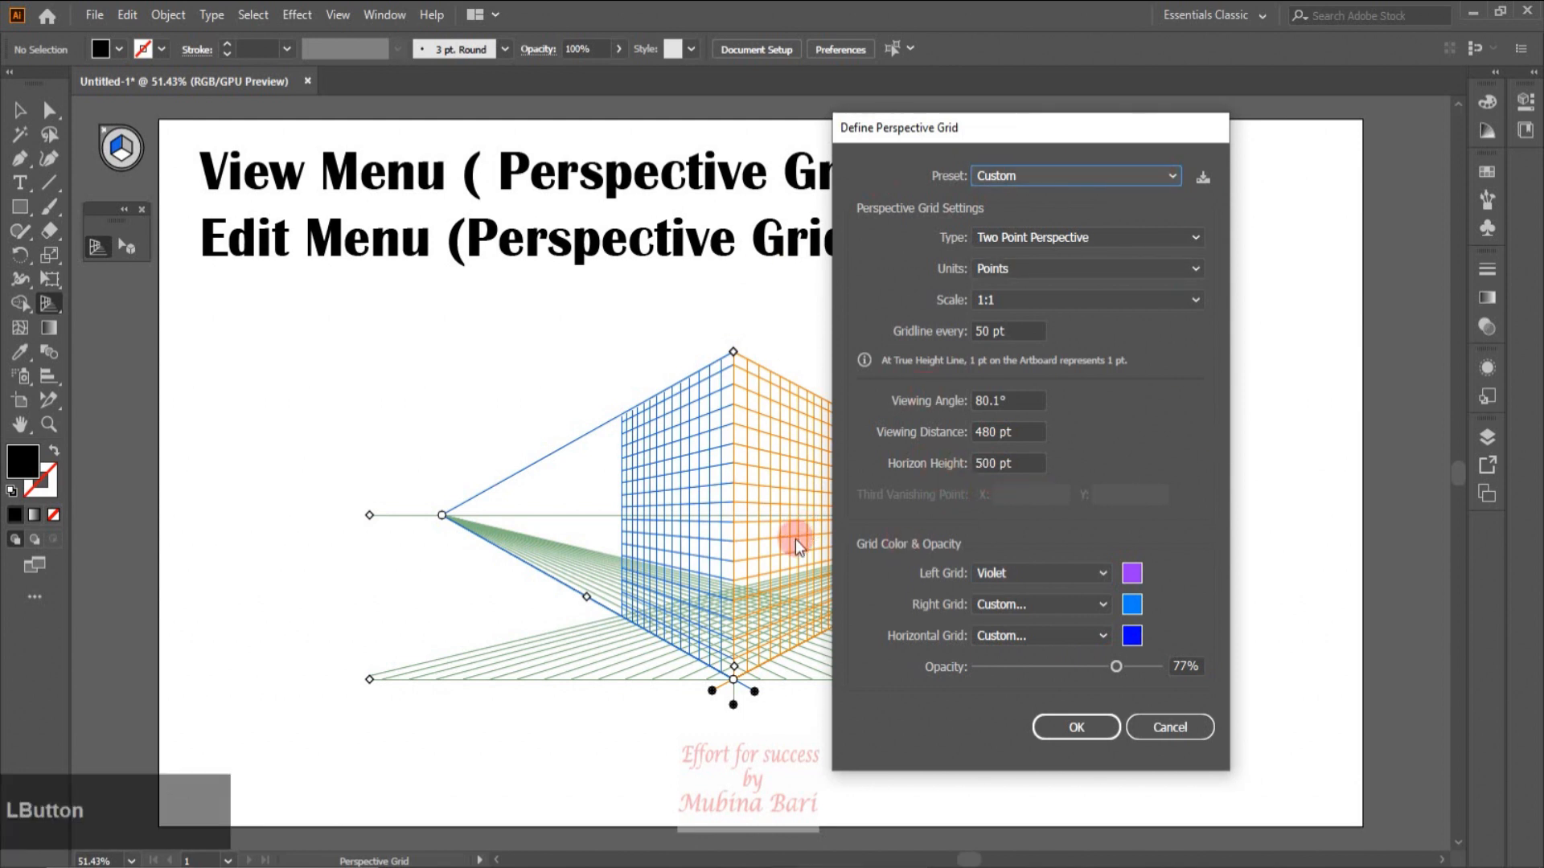
left_click(1201, 182)
left_click(697, 405)
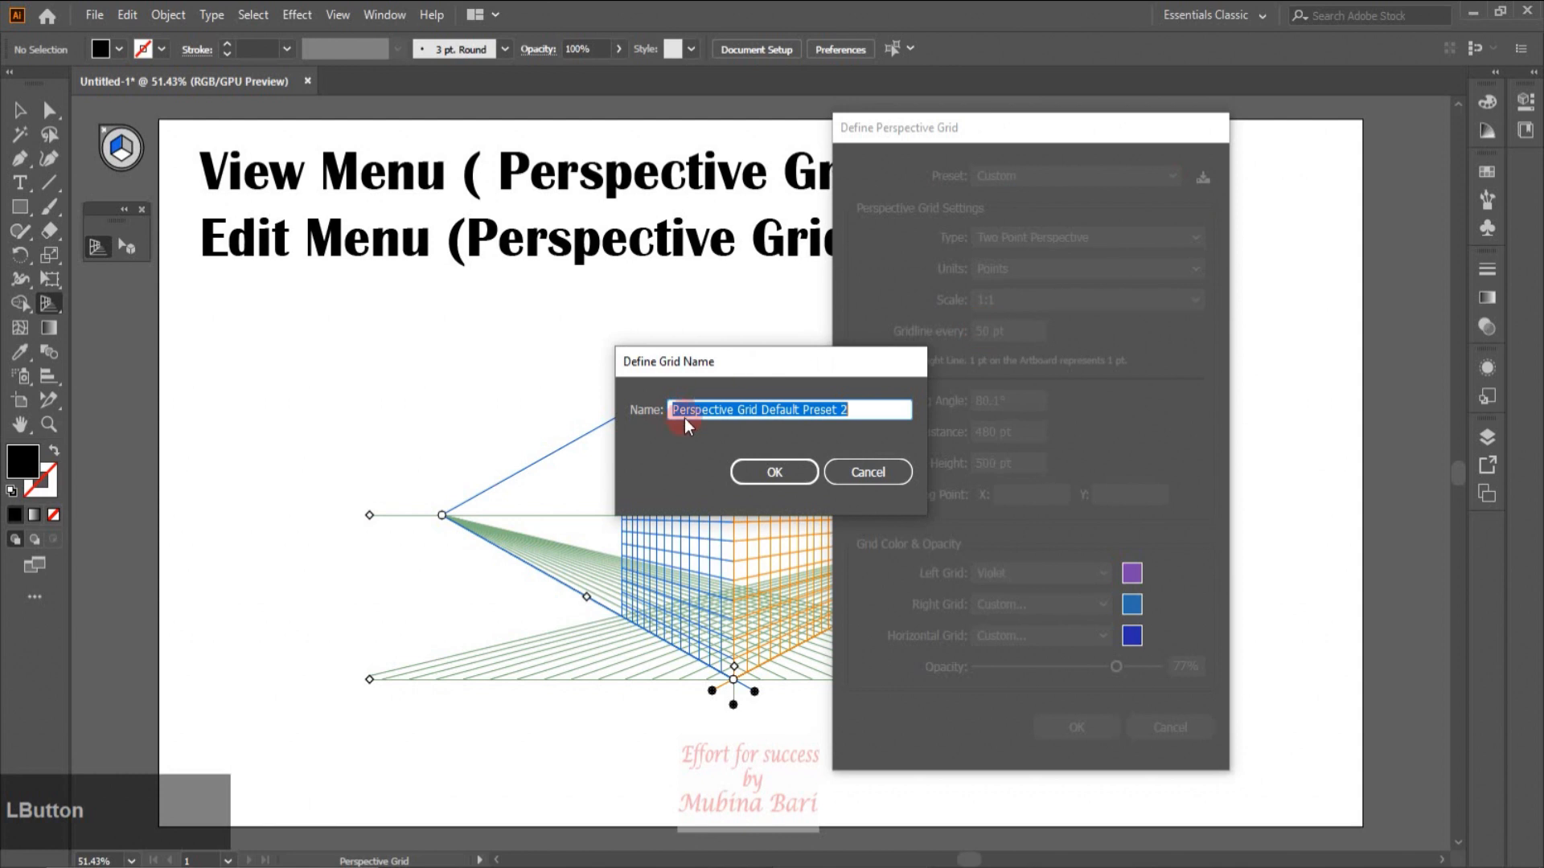
left_click_drag(680, 415, 876, 405)
type("n")
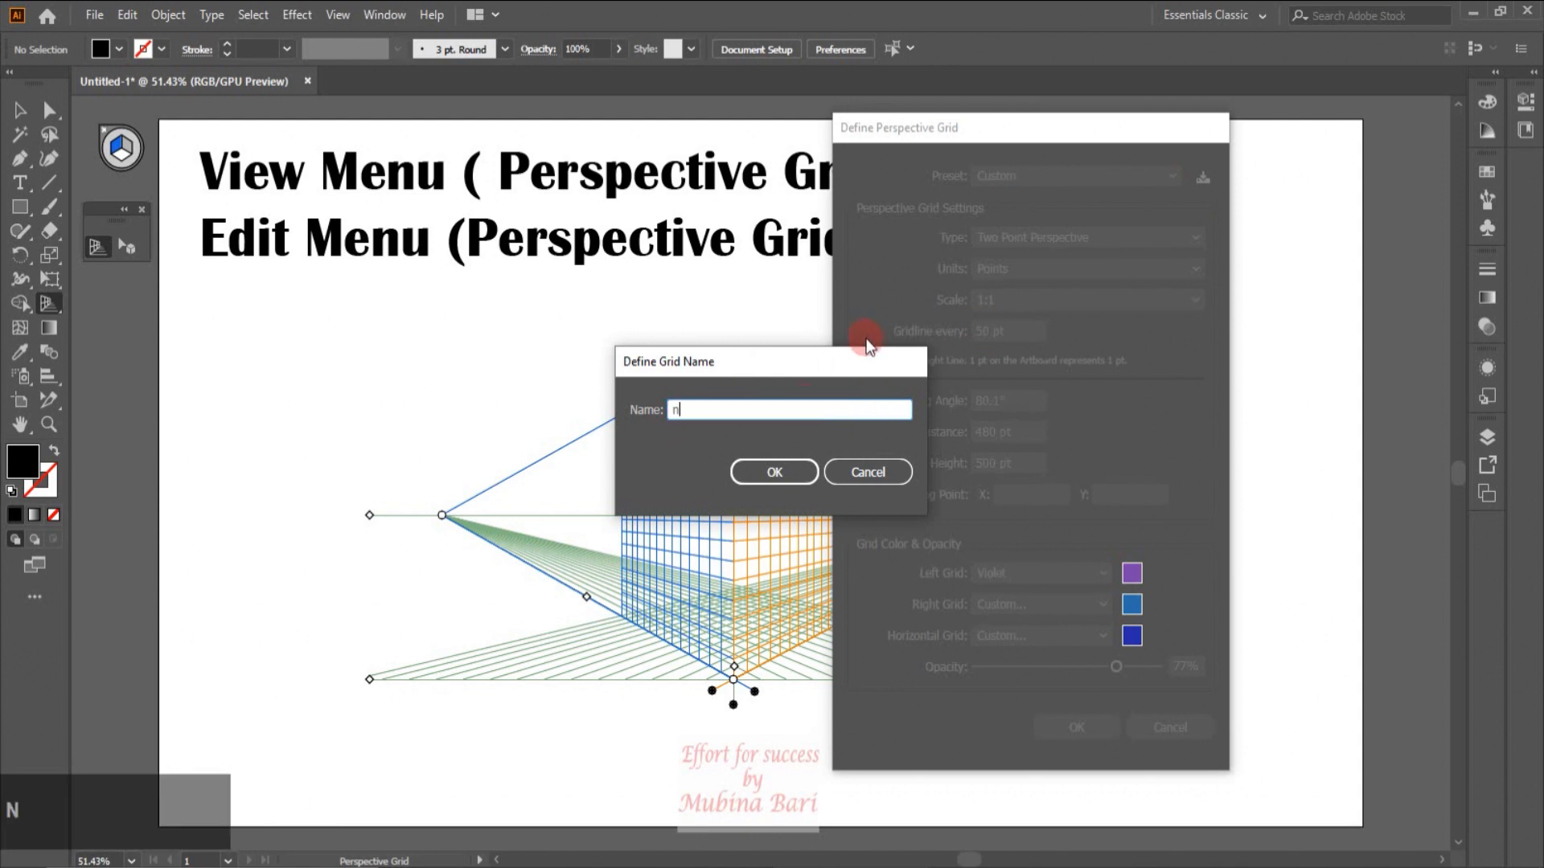
type("ew grid")
left_click(775, 473)
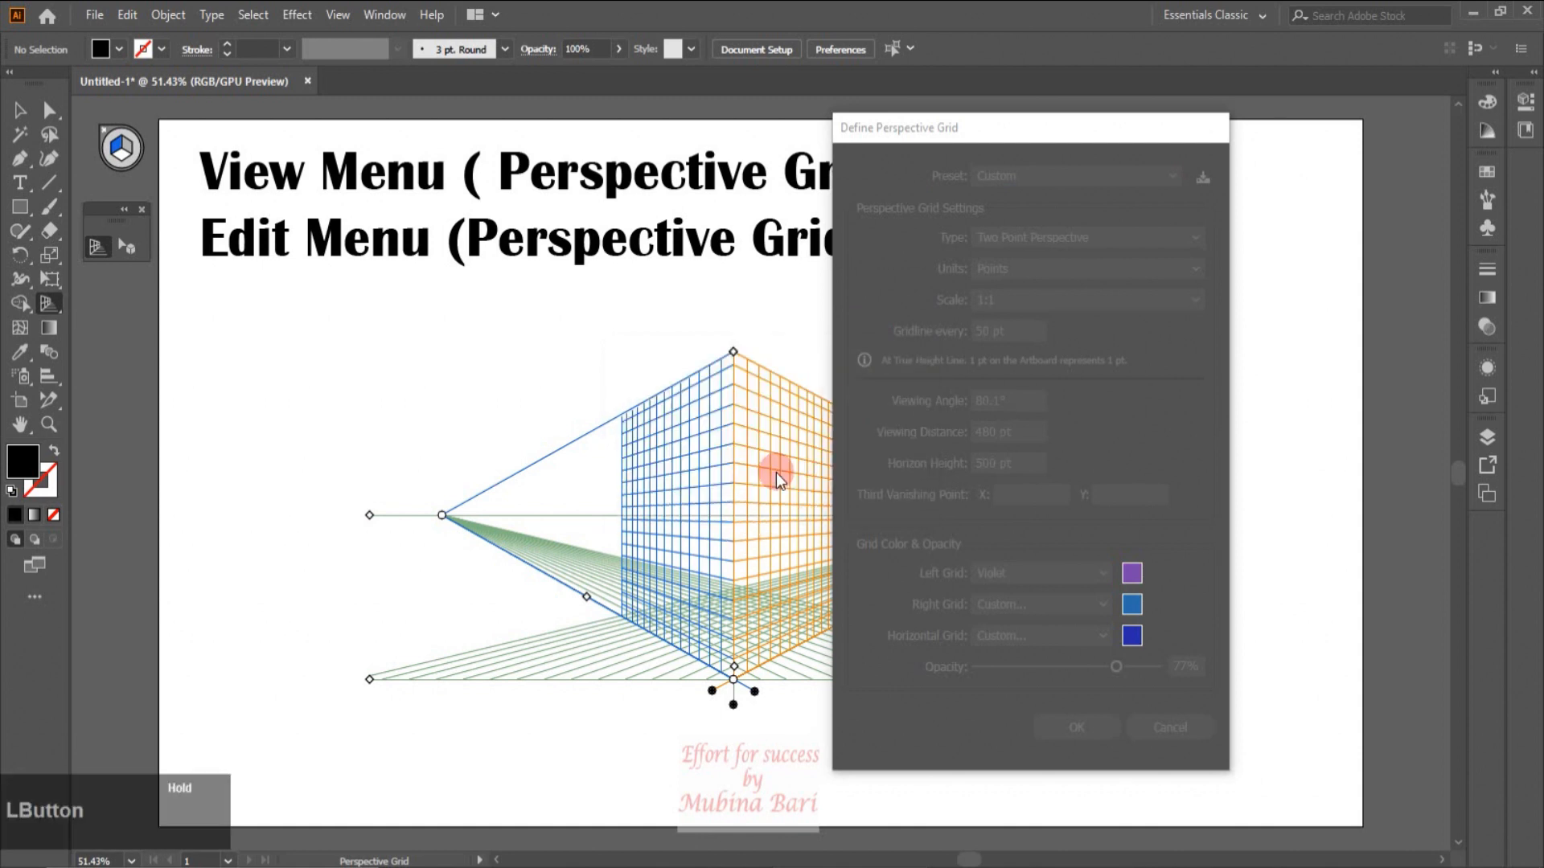
left_click(1176, 176)
left_click(1163, 362)
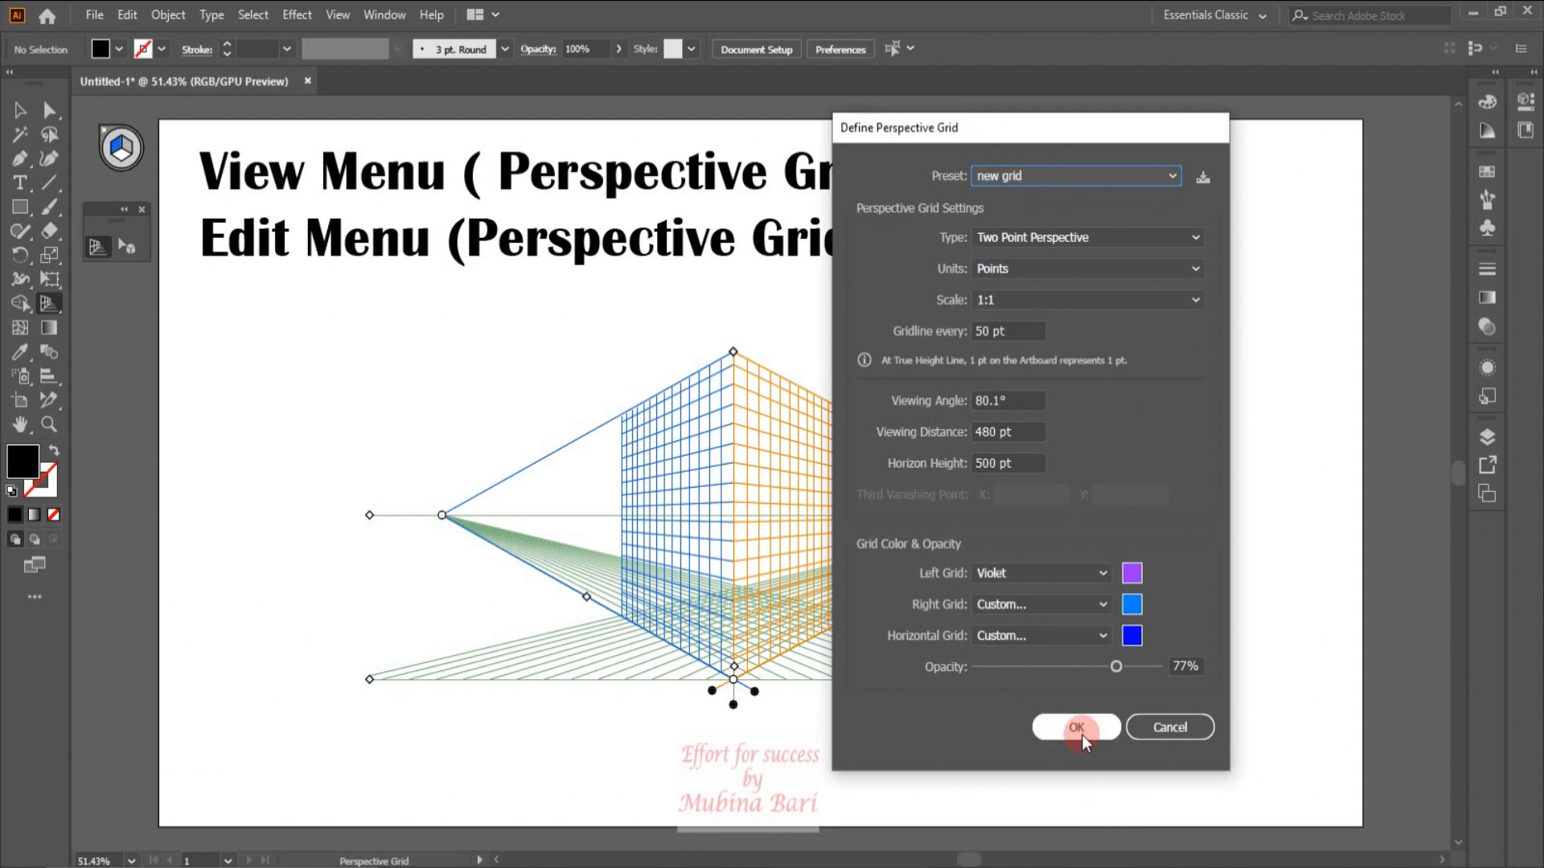
Step: Try the [1P-Normal View] preset in the grid definition, switch back to "new grid", and apply it to the document
left_click(1172, 176)
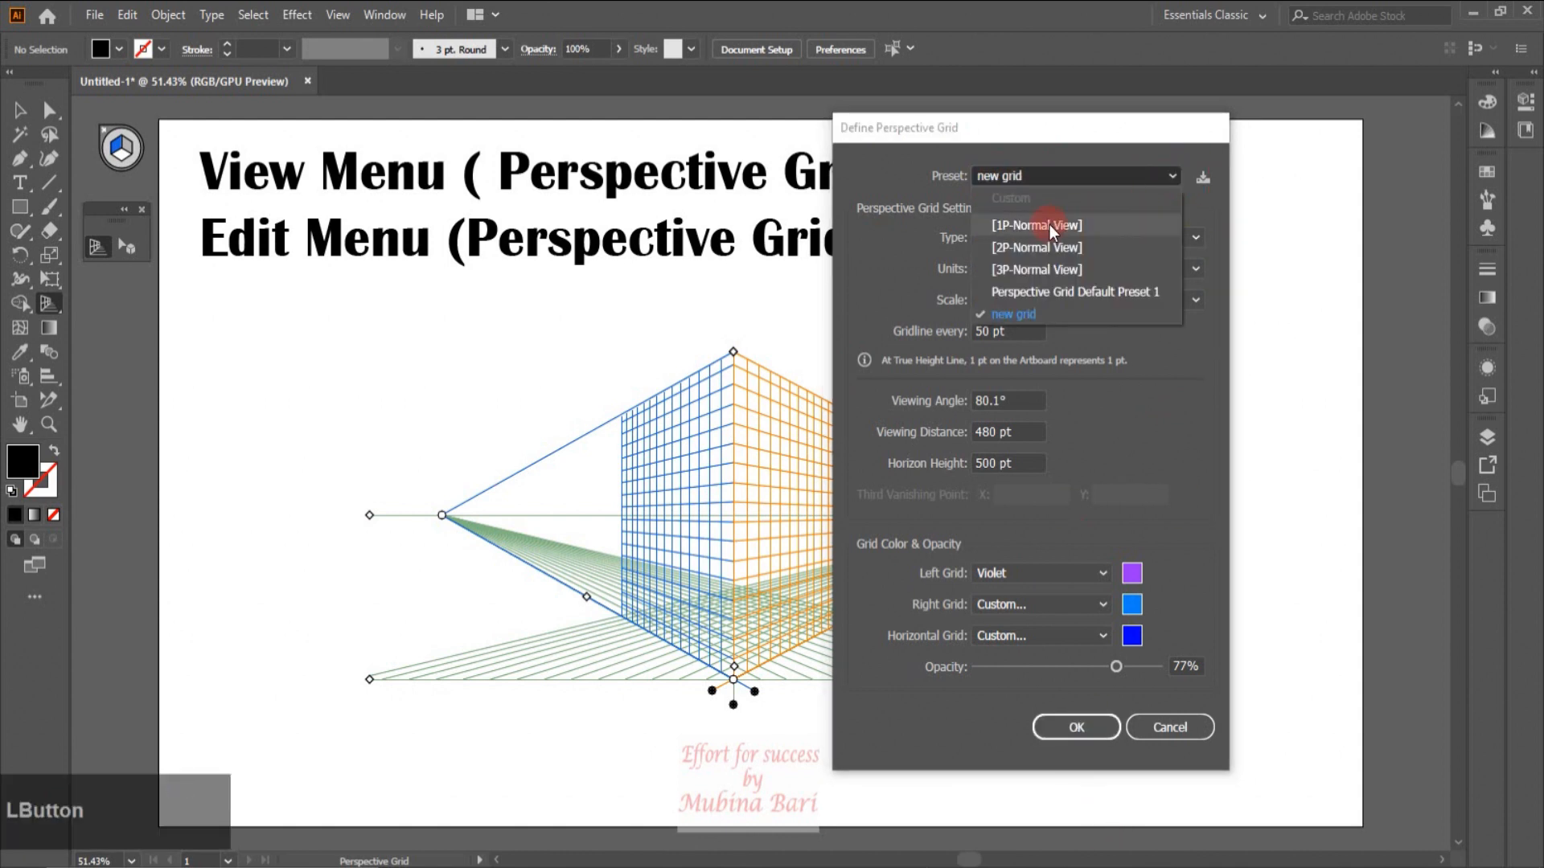
left_click(1049, 225)
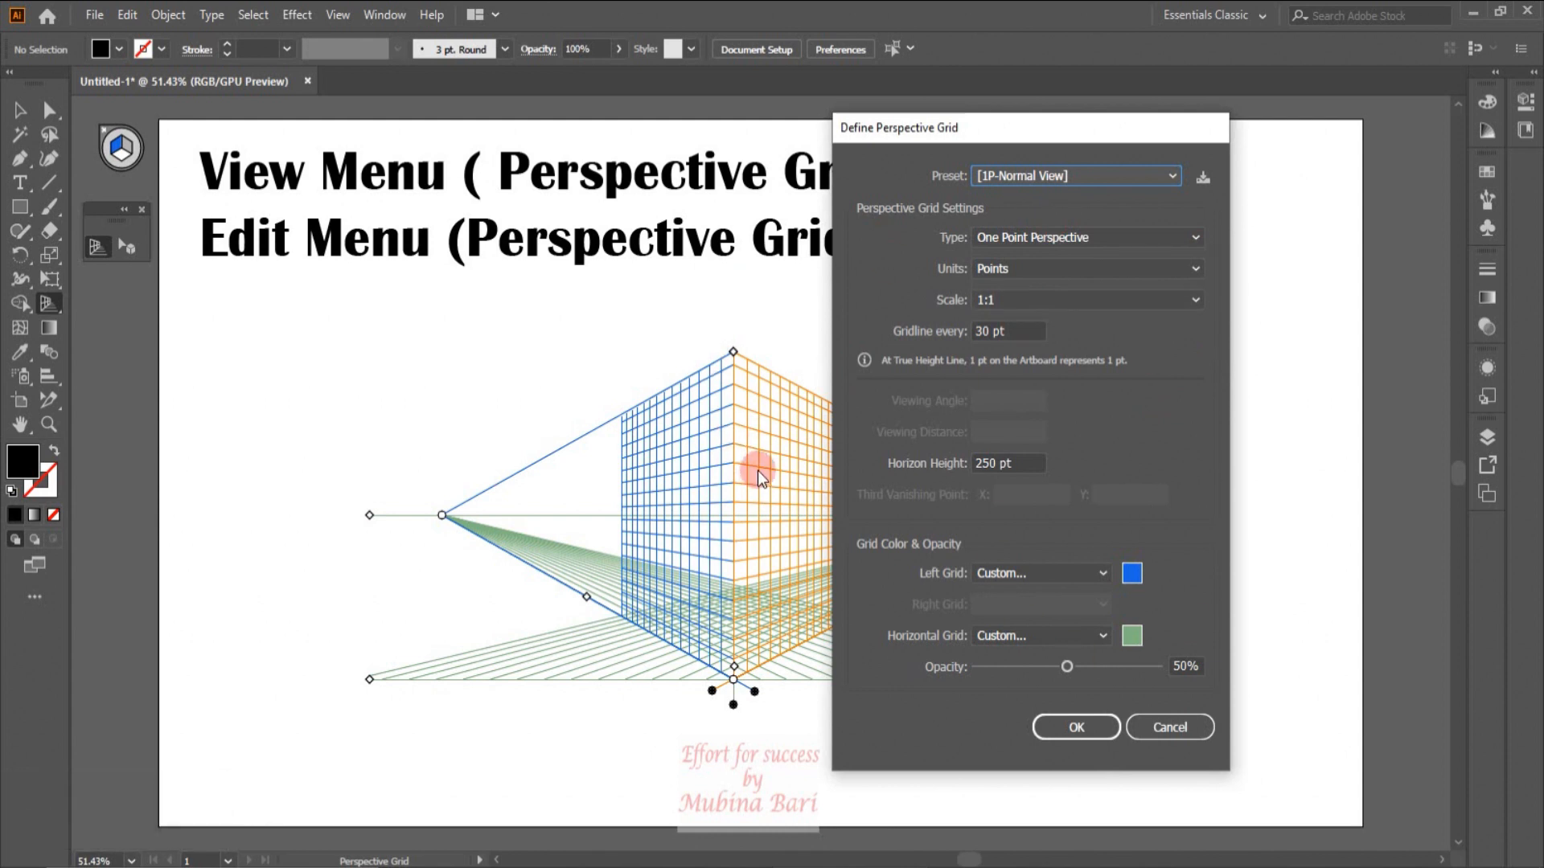
left_click(1176, 172)
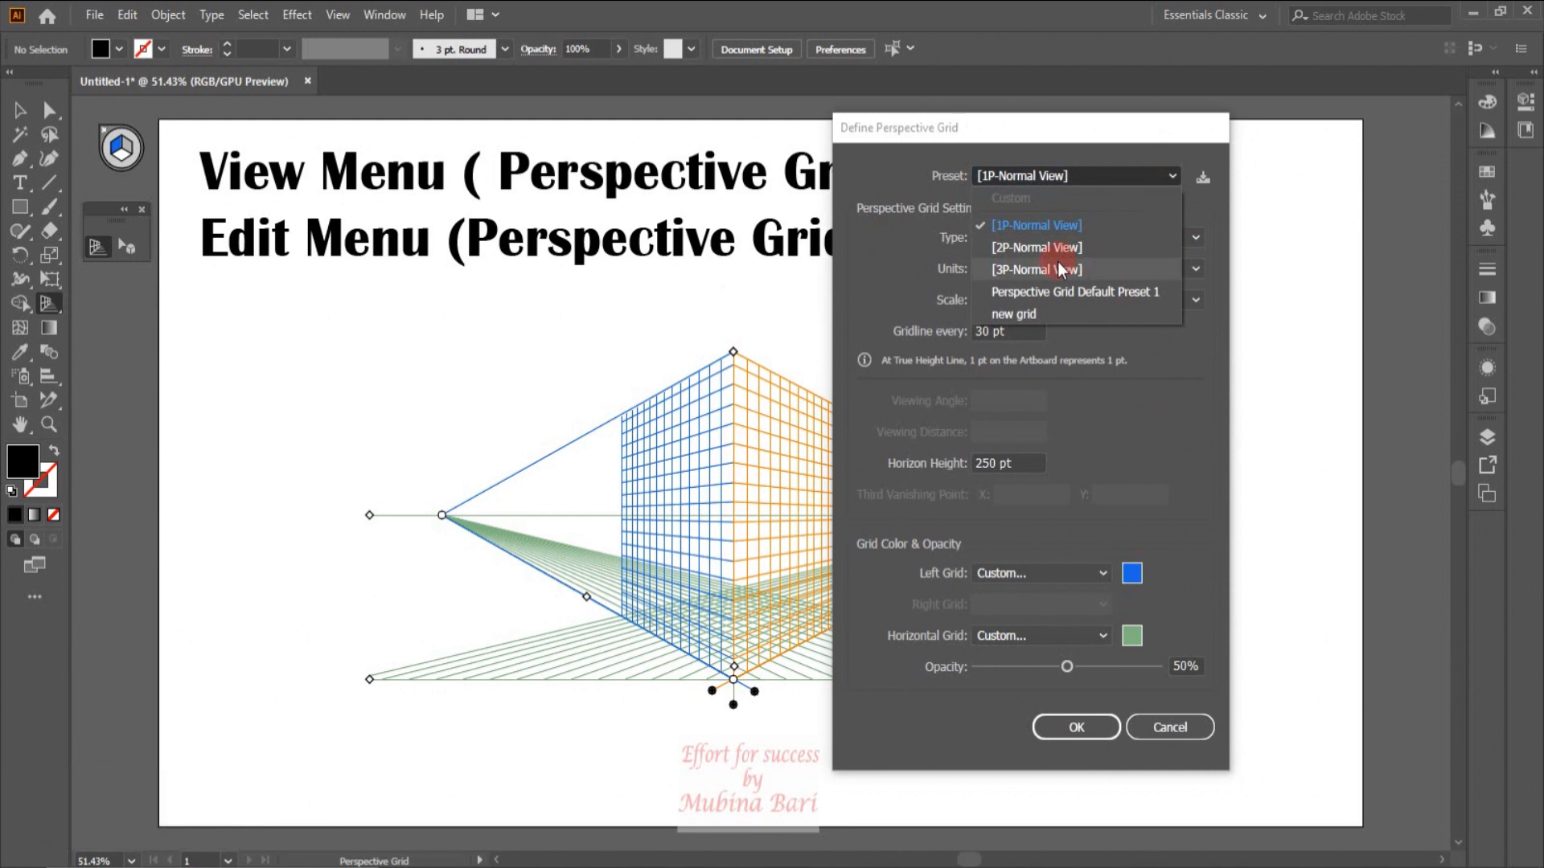
left_click(1025, 314)
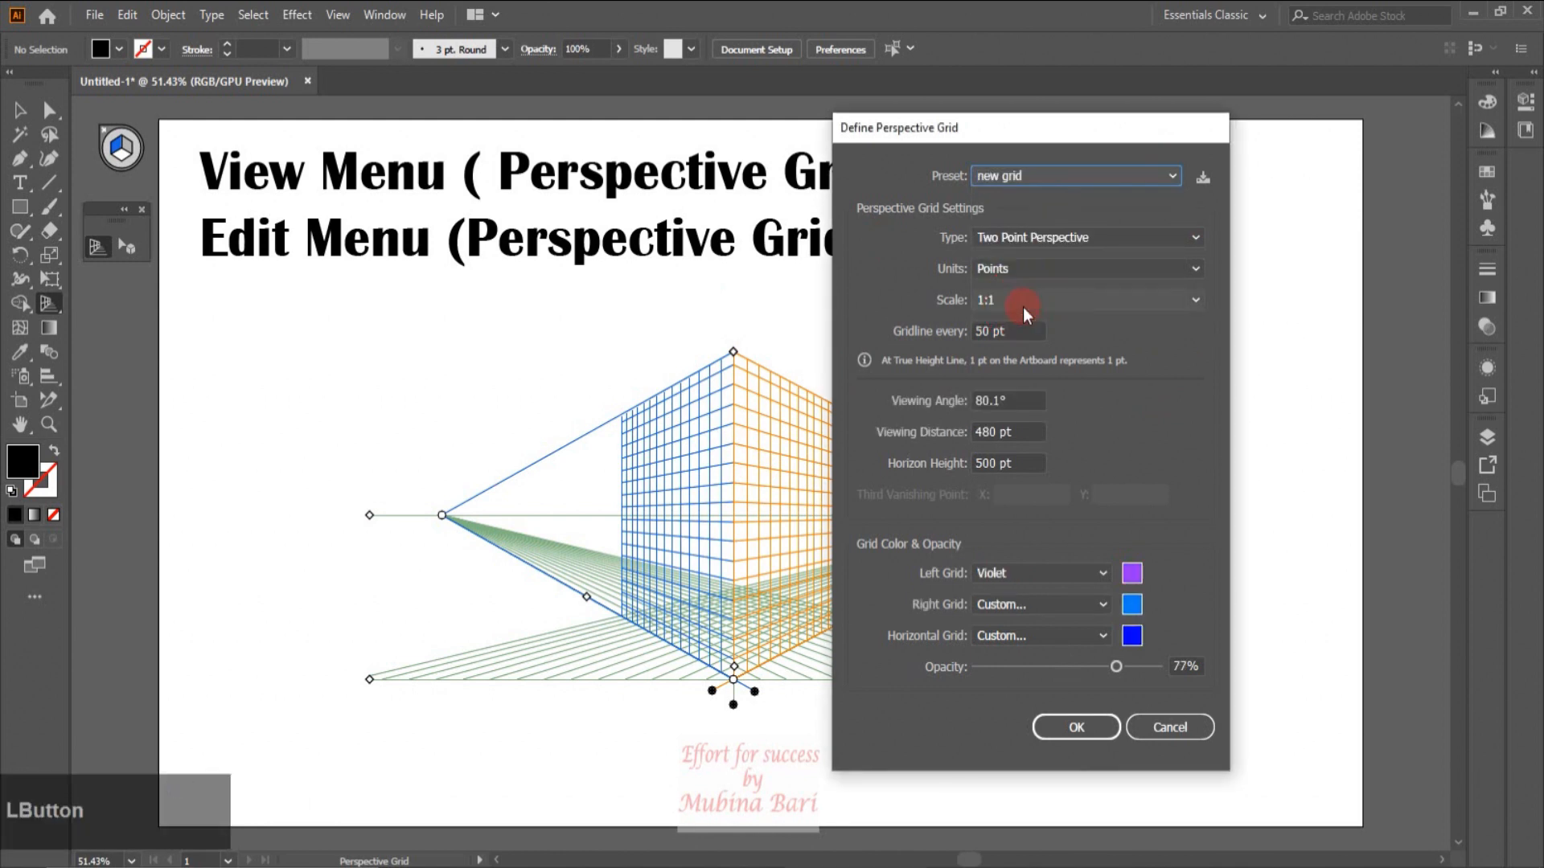
left_click(1097, 729)
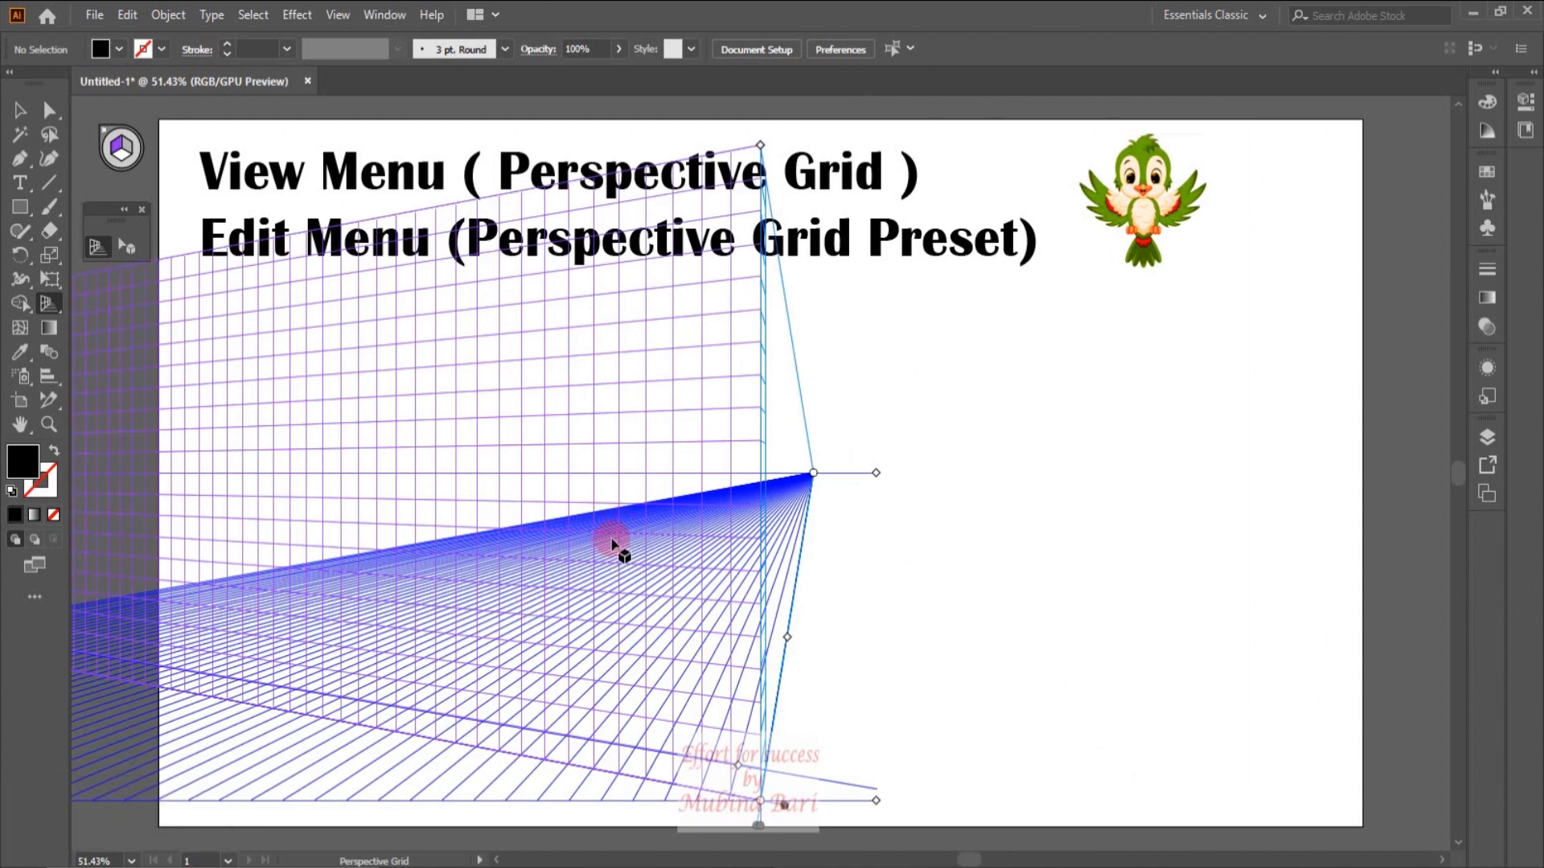
Step: Replace the displayed perspective grid with the one-point [1P-Normal View] preset
left_click(49, 423)
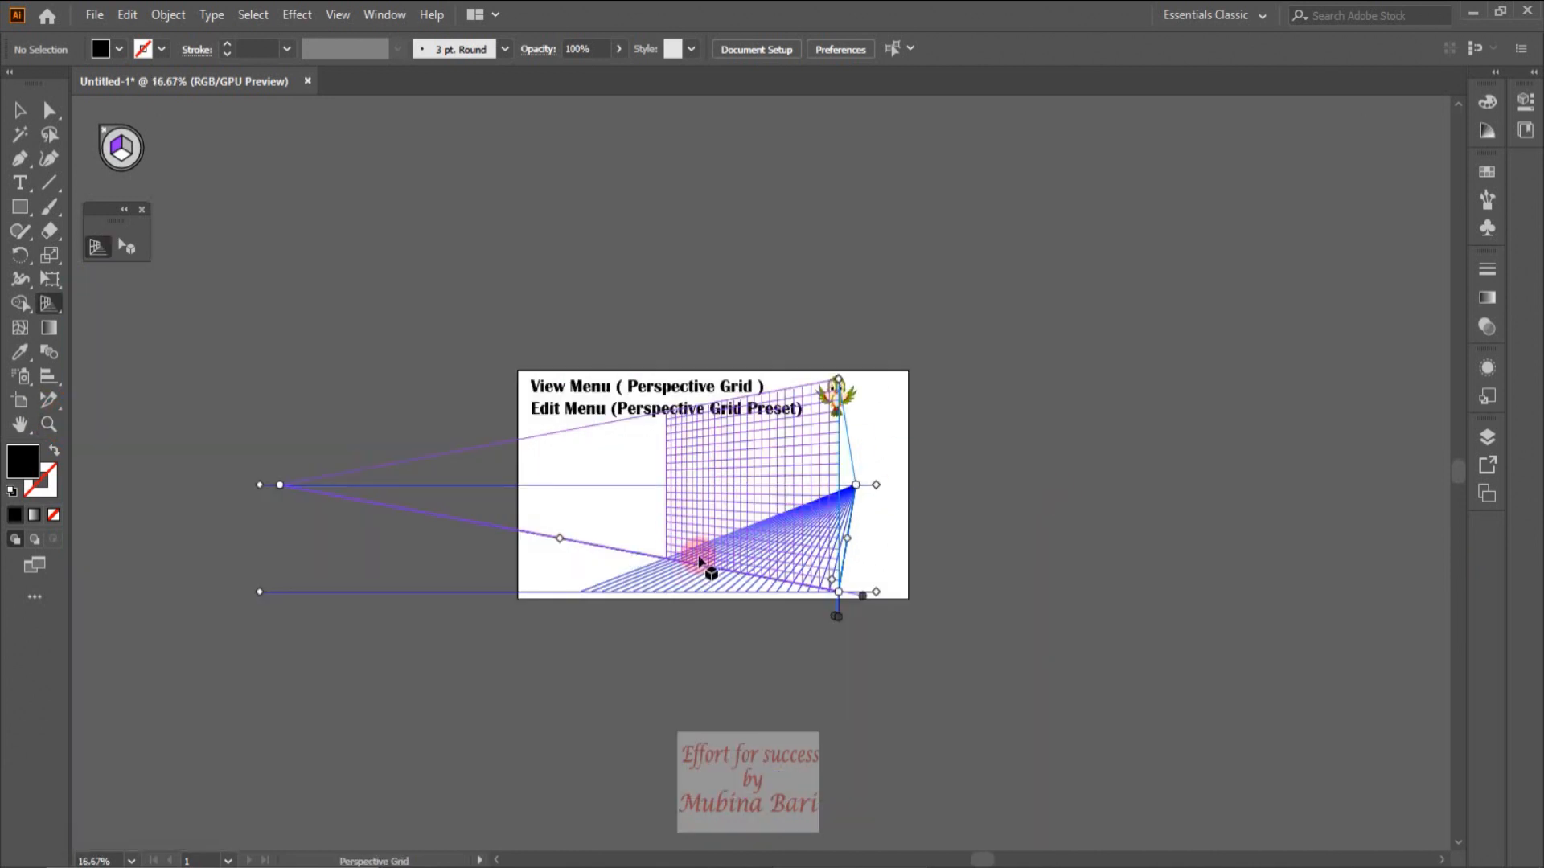
left_click(606, 409)
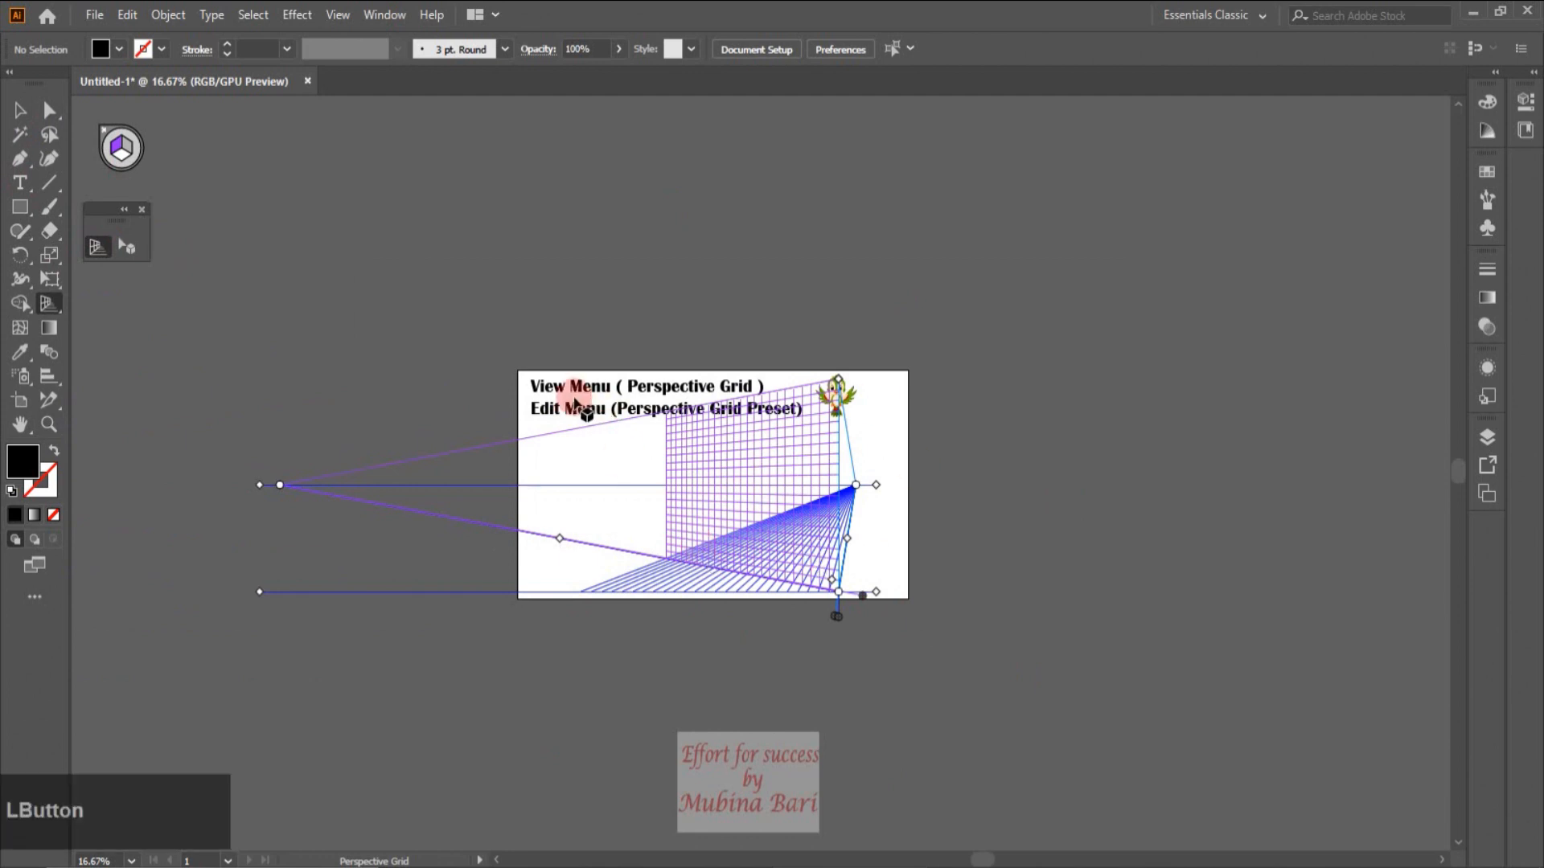
left_click(338, 24)
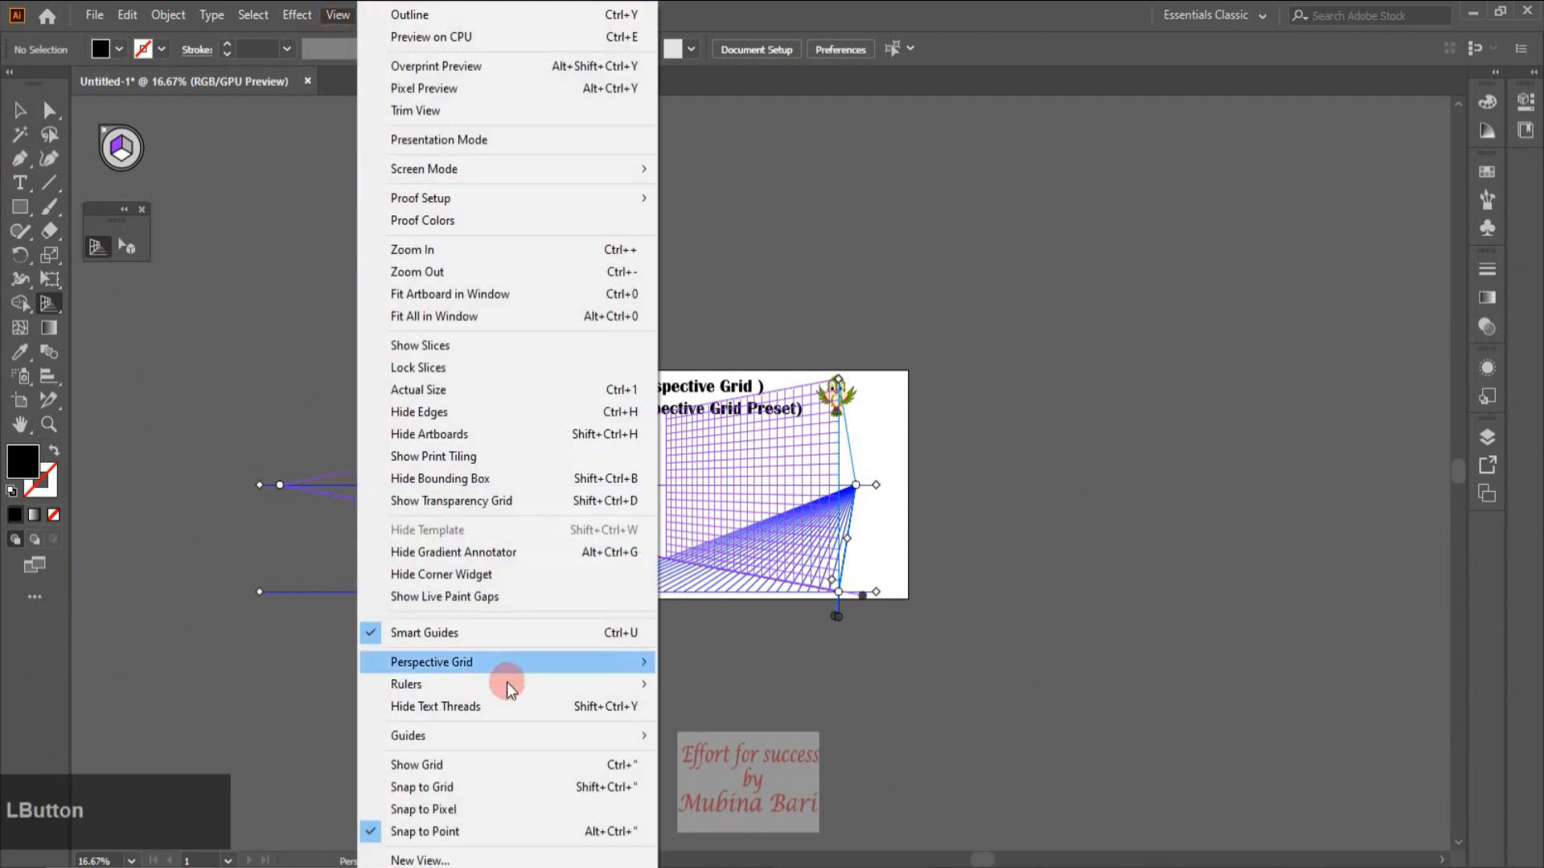
left_click(450, 662)
left_click(733, 818)
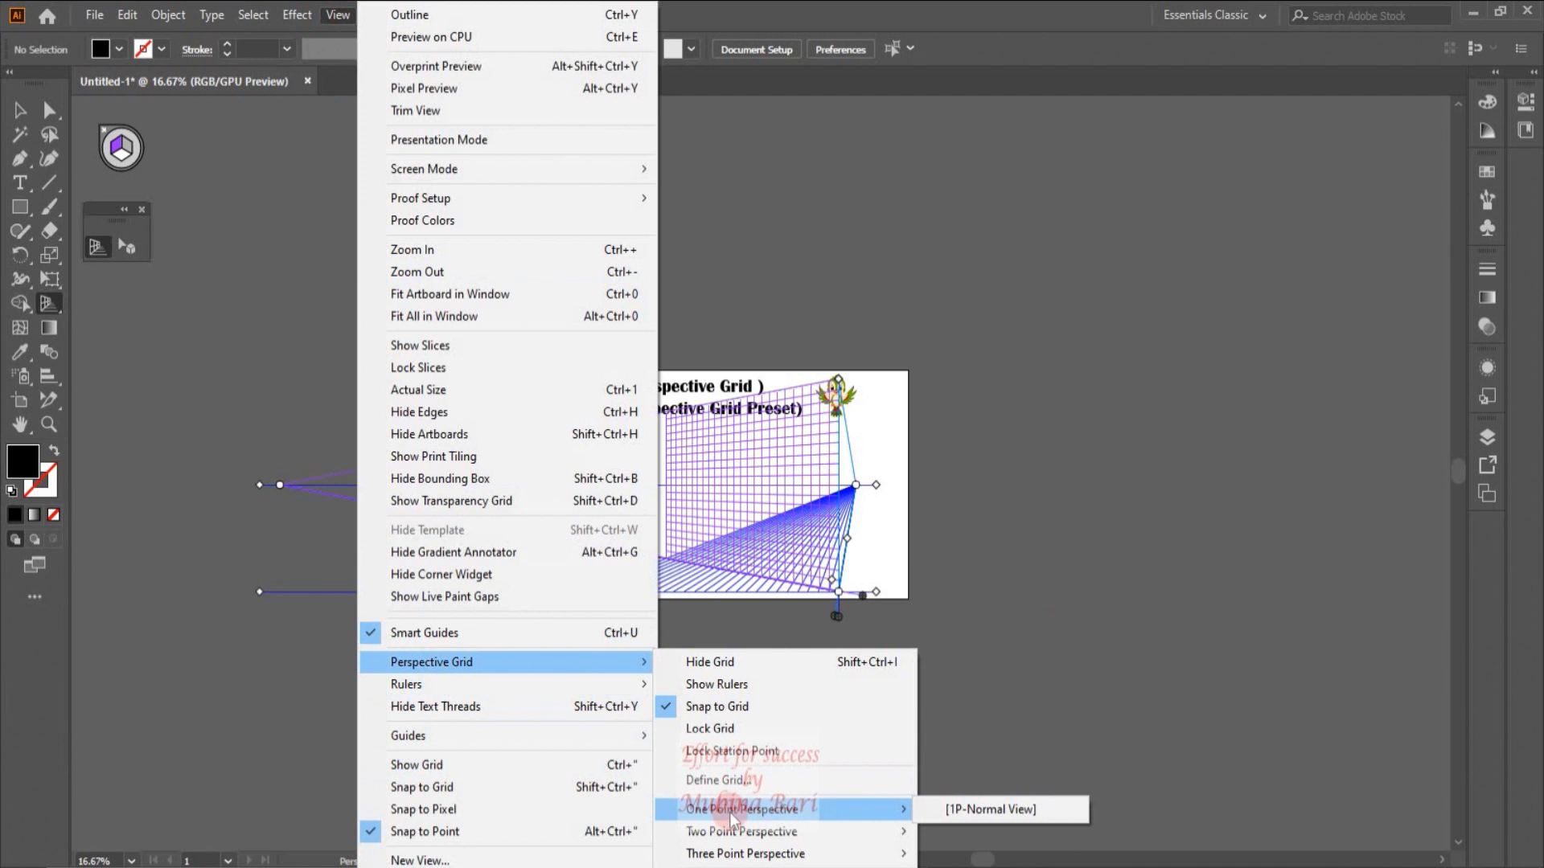
left_click(968, 815)
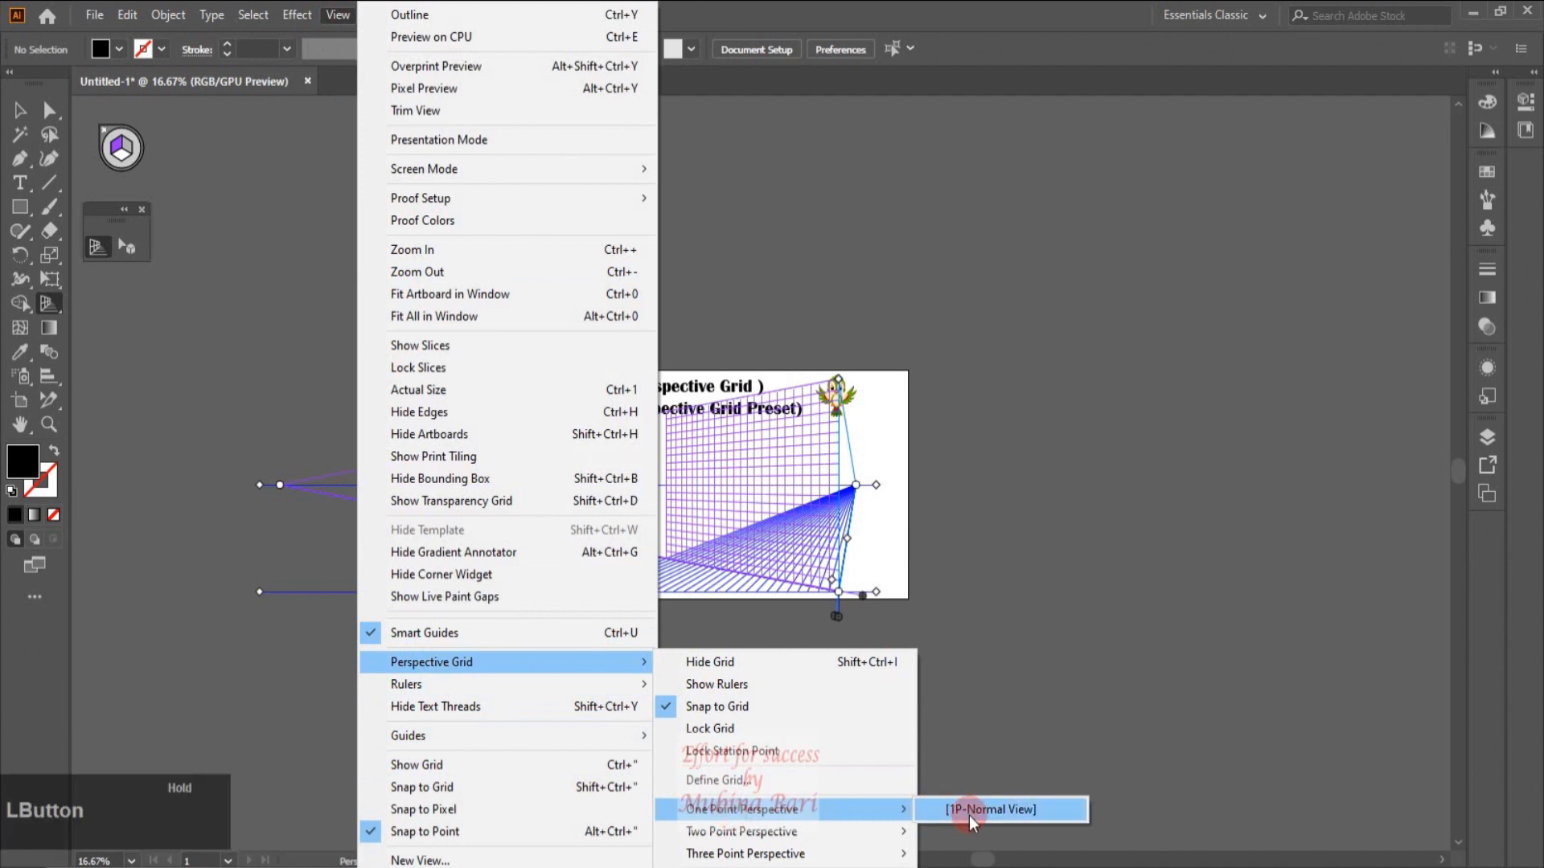
key("z")
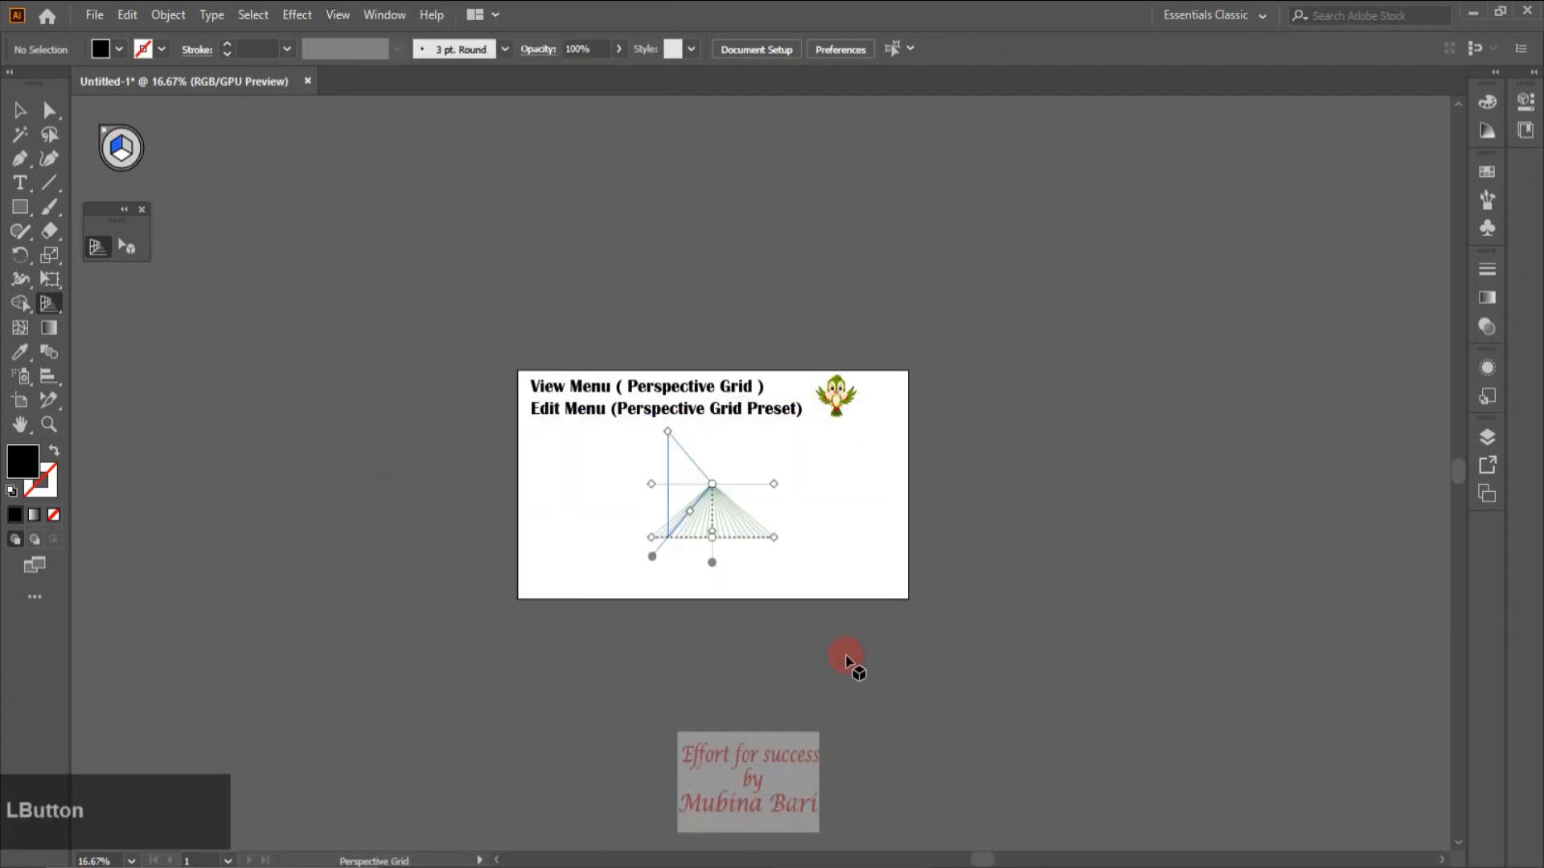
scroll(527, 471, "down", 1)
left_click(527, 466)
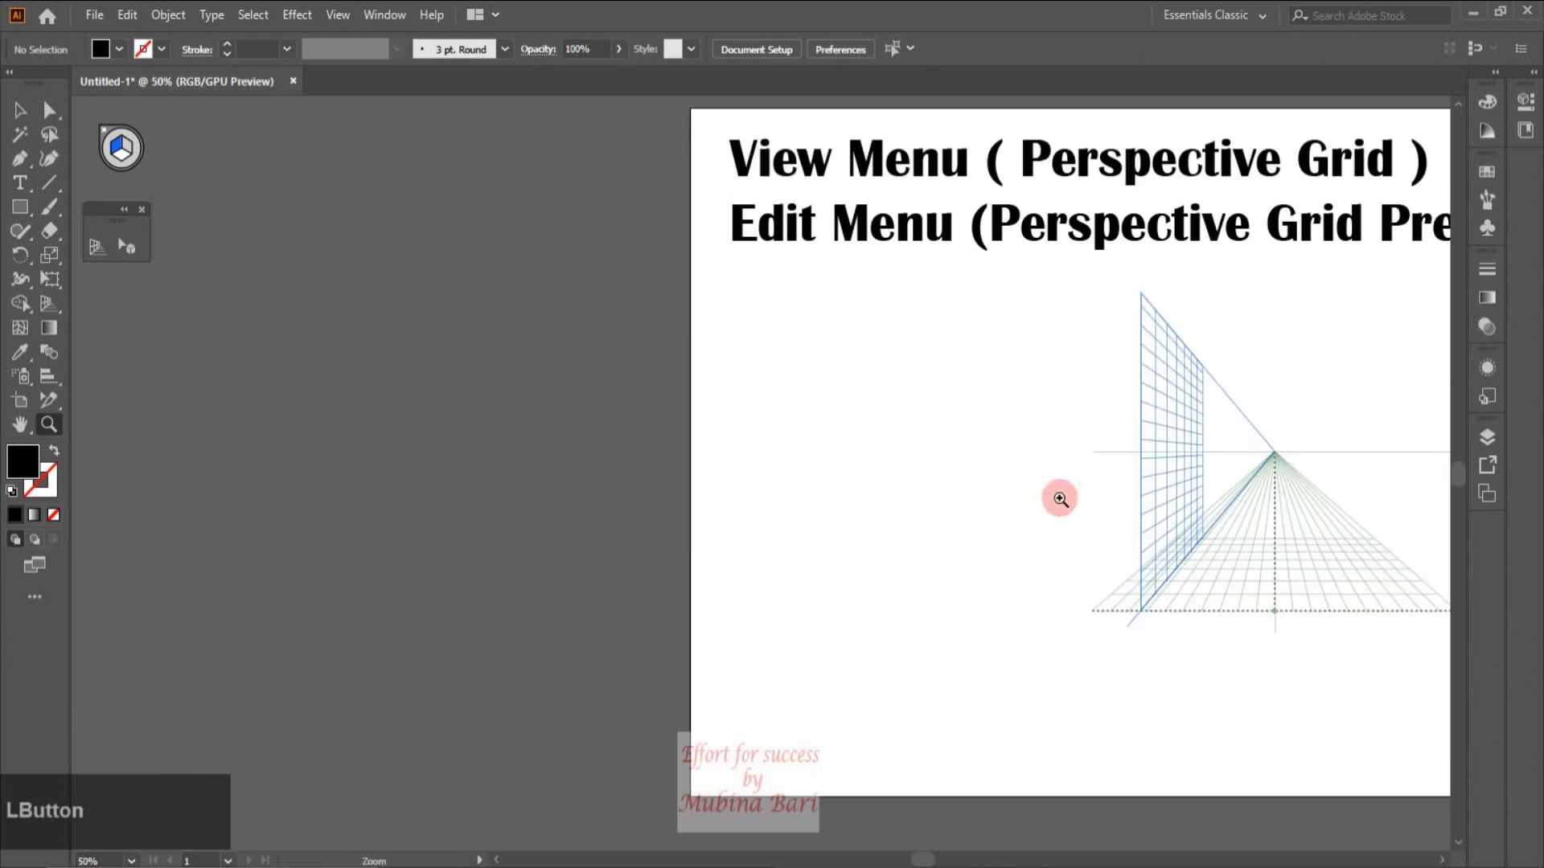
left_click(153, 858)
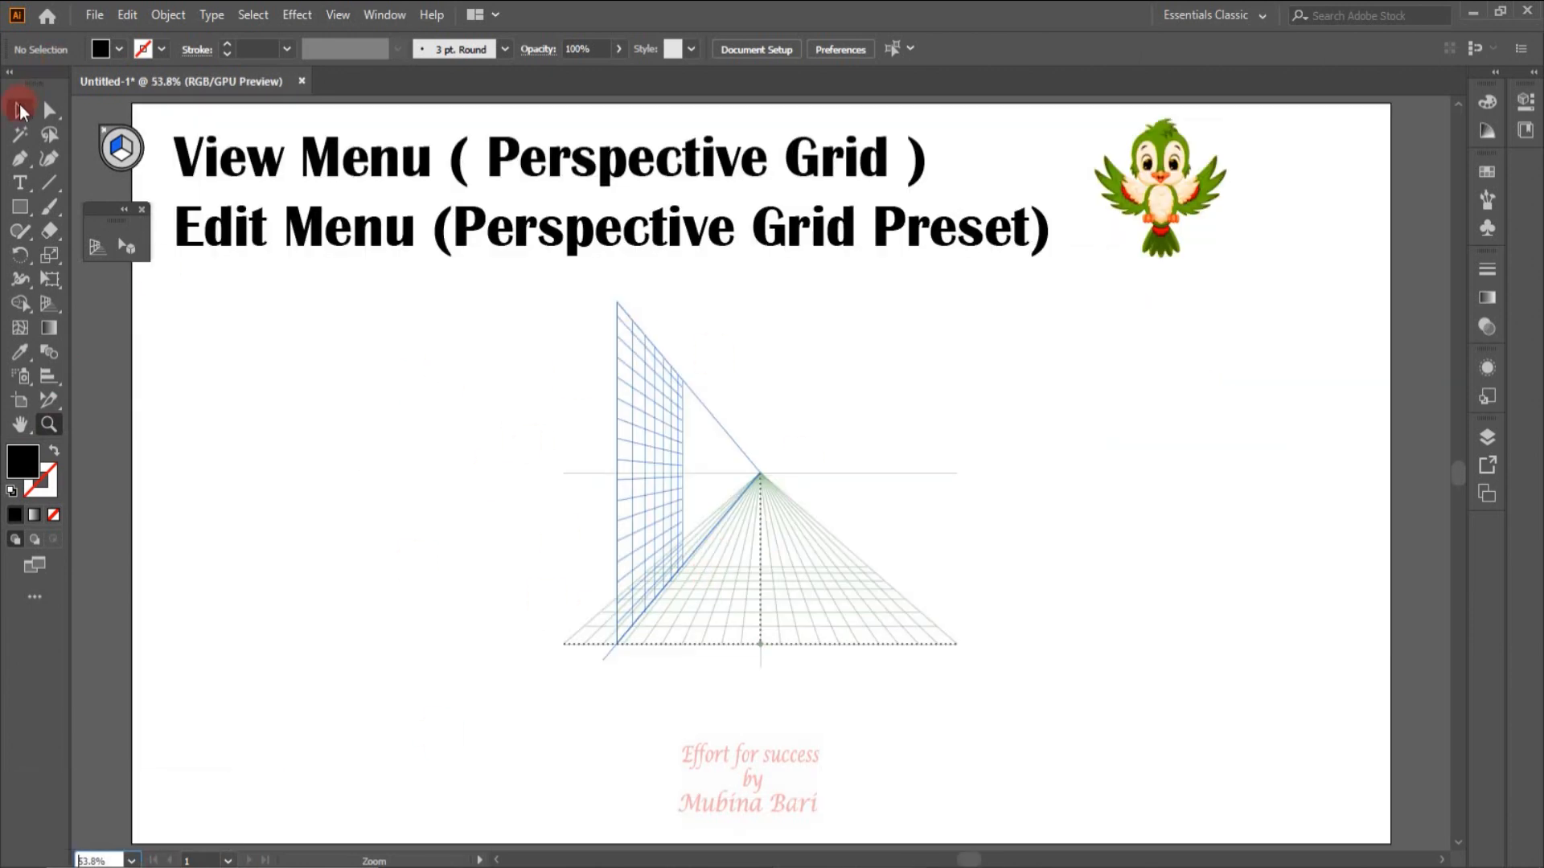
Step: Apply the saved two-point preset "new grid" to the document with the Selection tool active
left_click(20, 110)
left_click(338, 14)
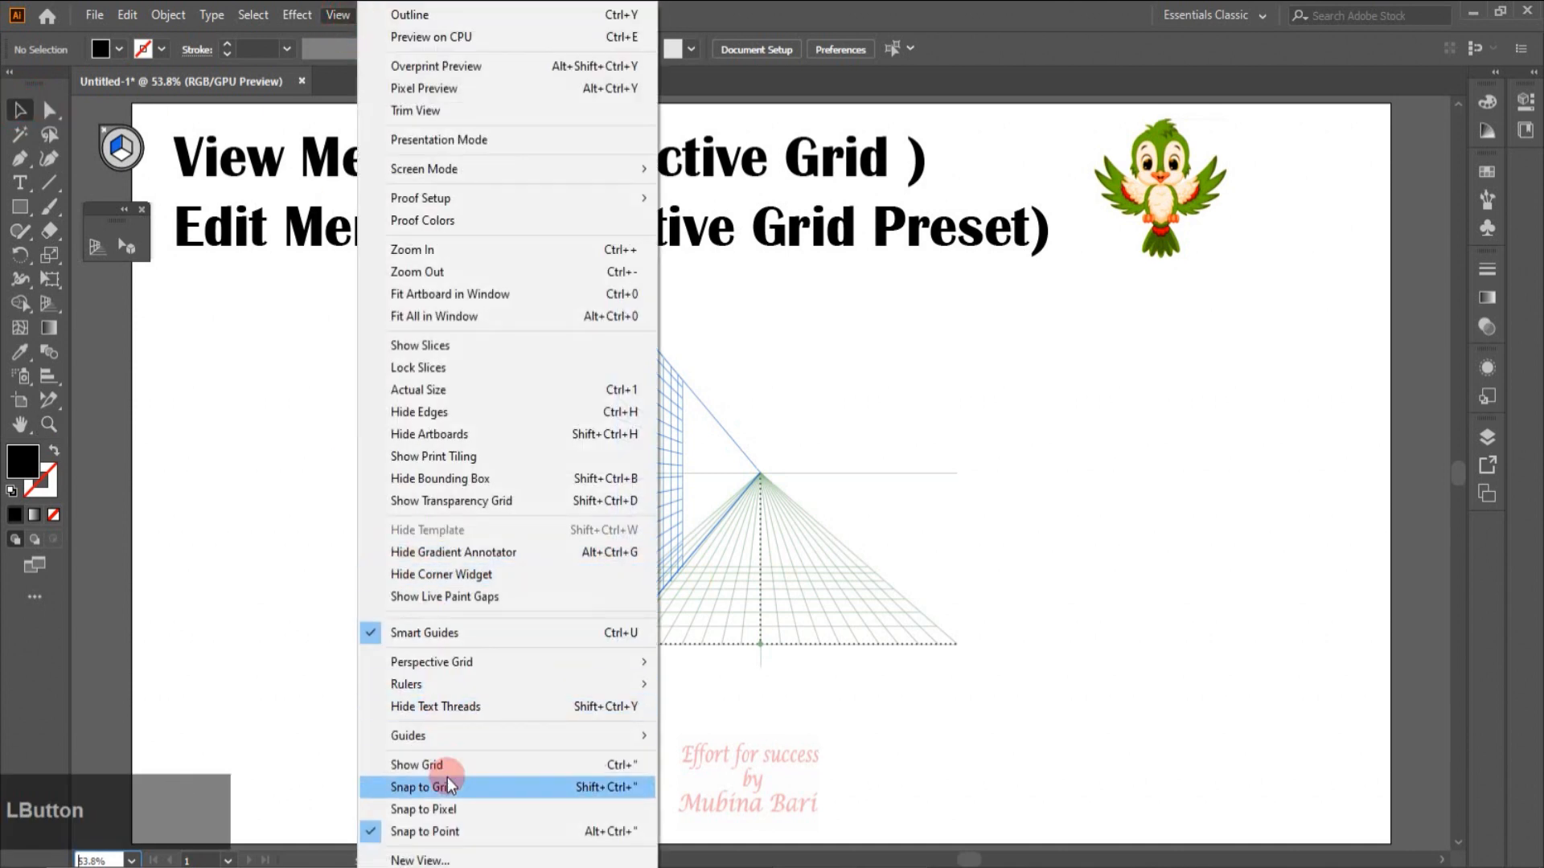
mouse_move(456, 659)
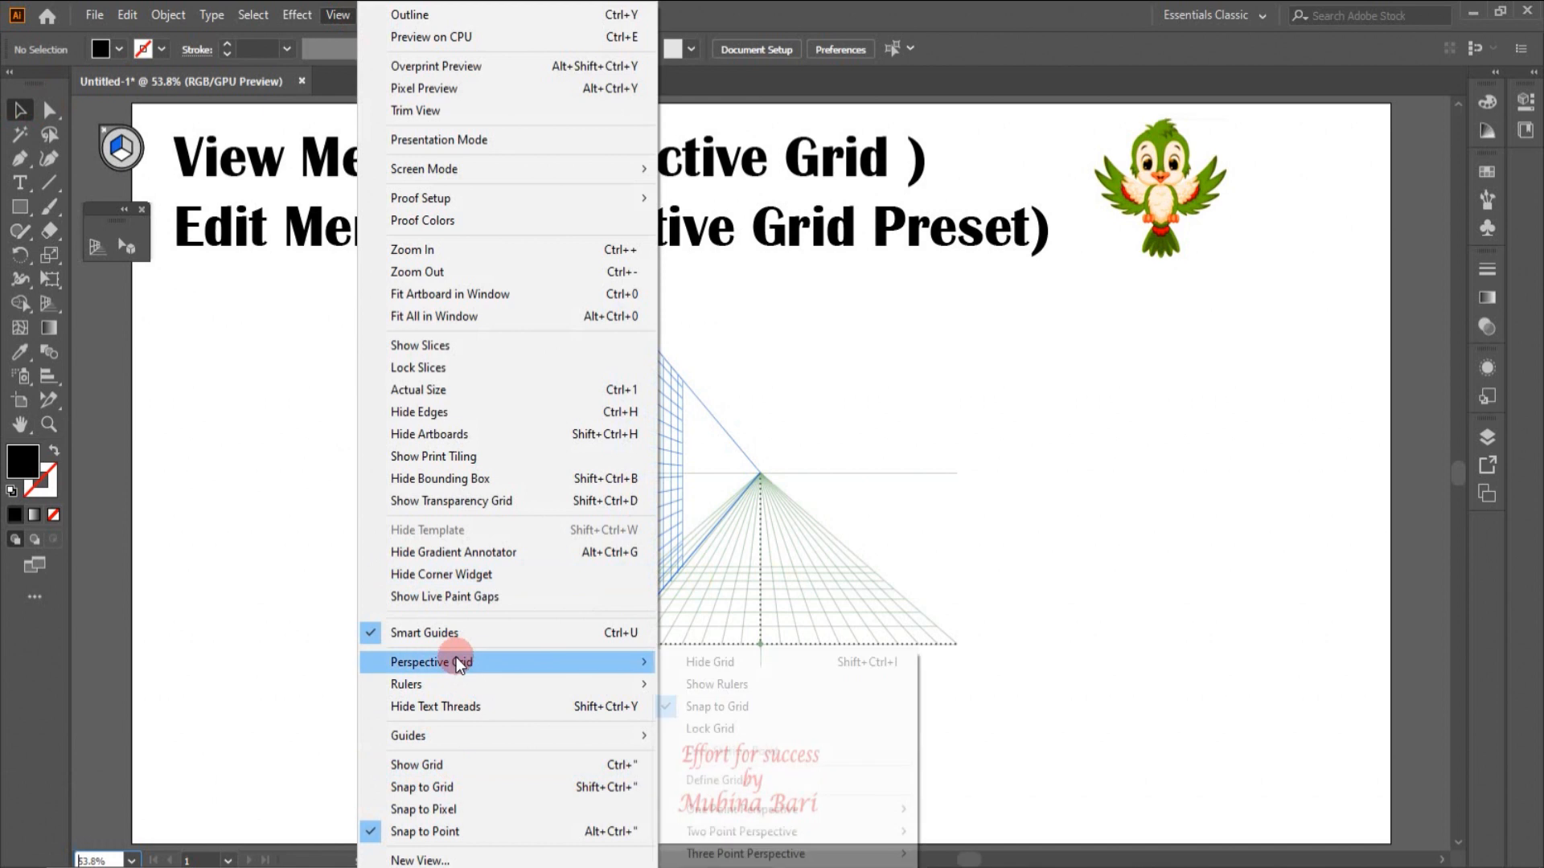
mouse_move(749, 837)
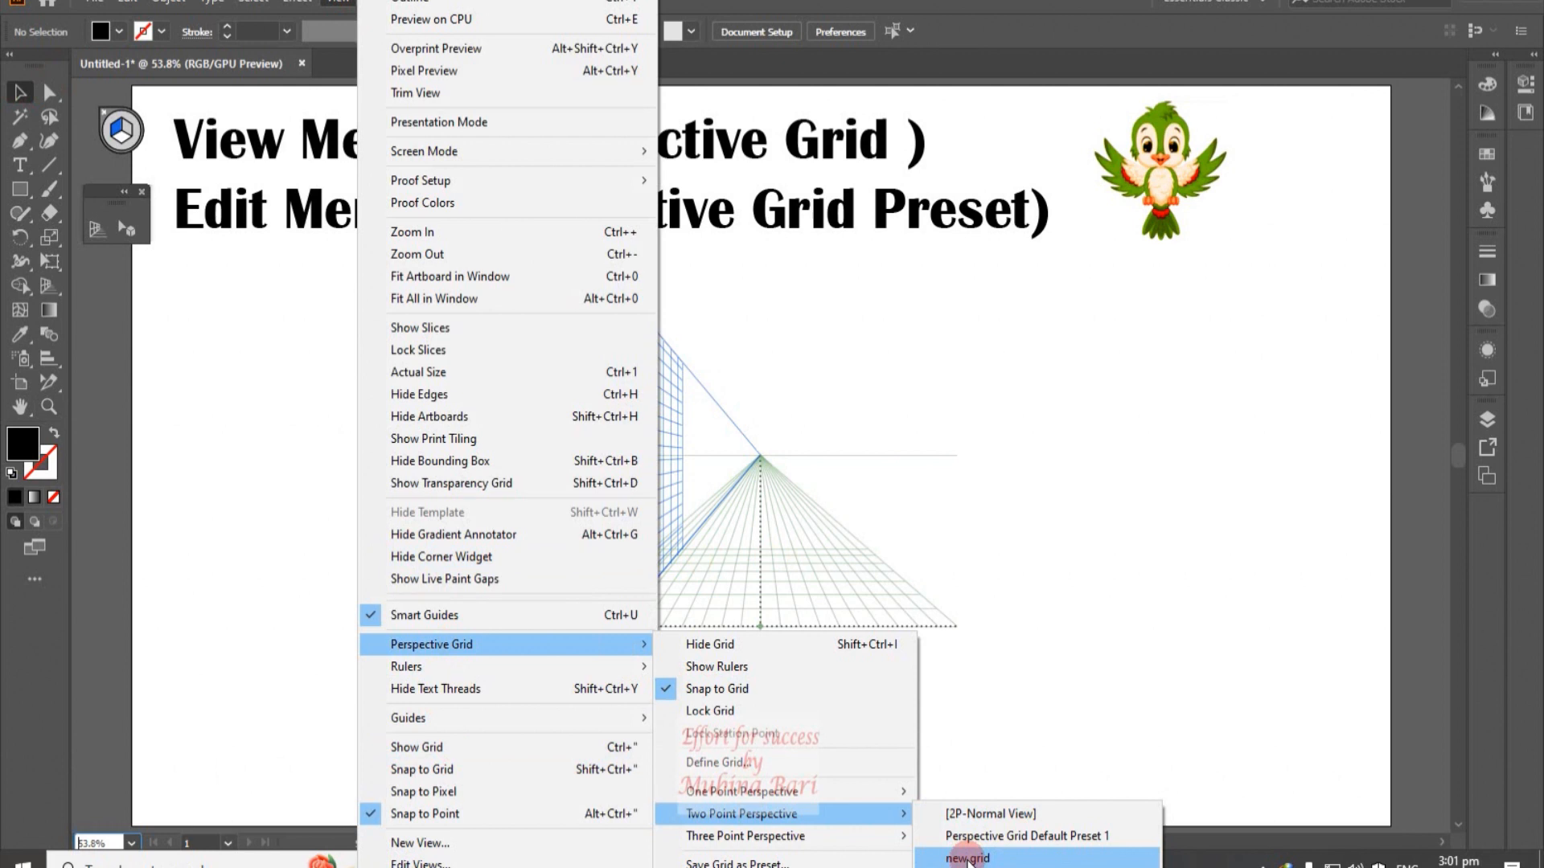
left_click(967, 858)
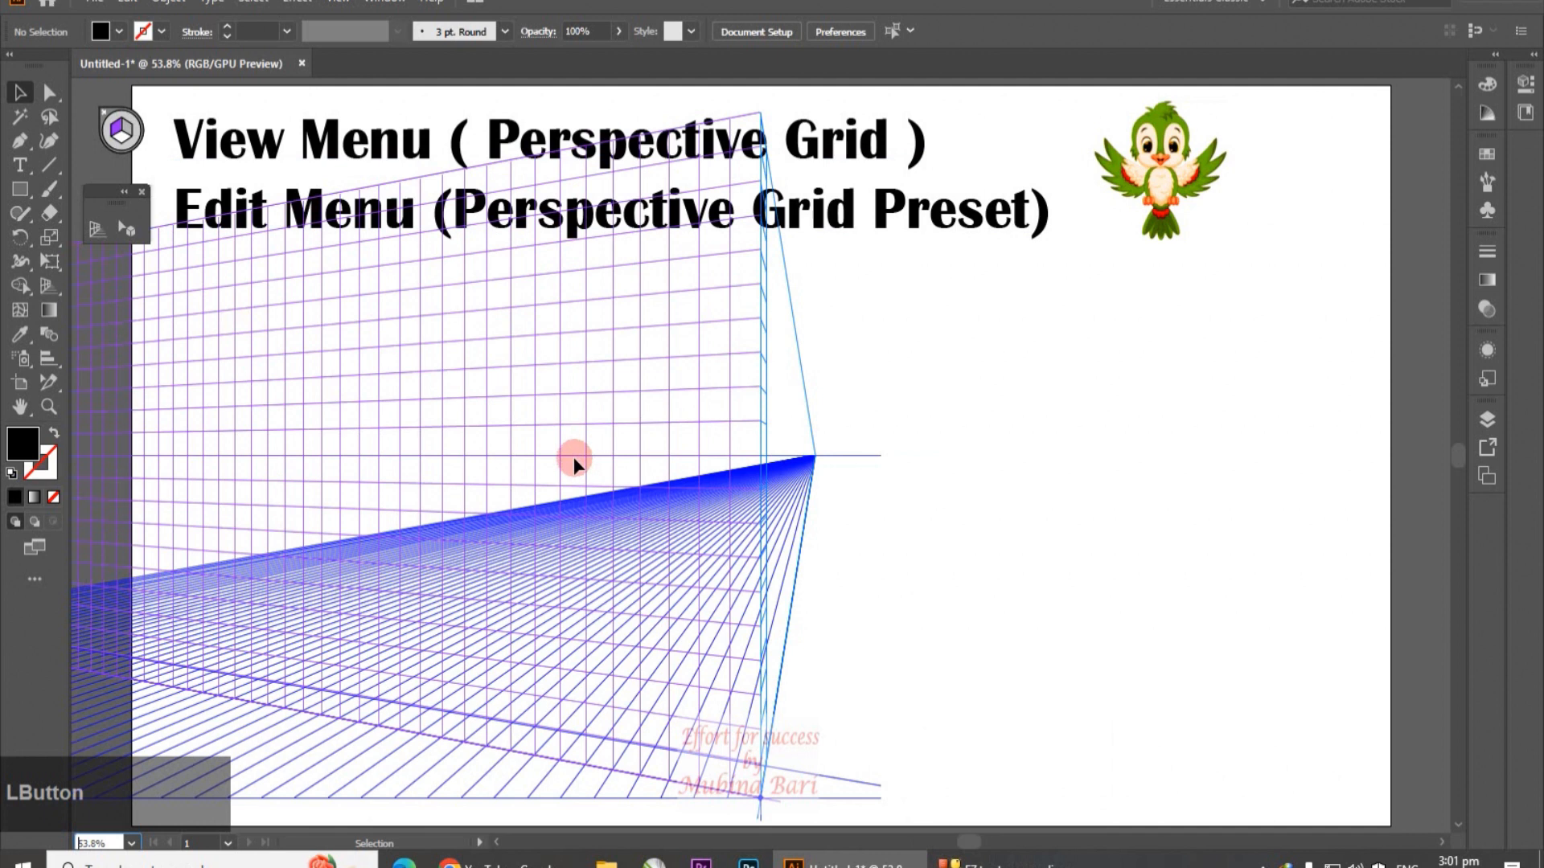
Step: Switch the perspective grid to the two-point [2P-Normal View] preset
left_click(337, 7)
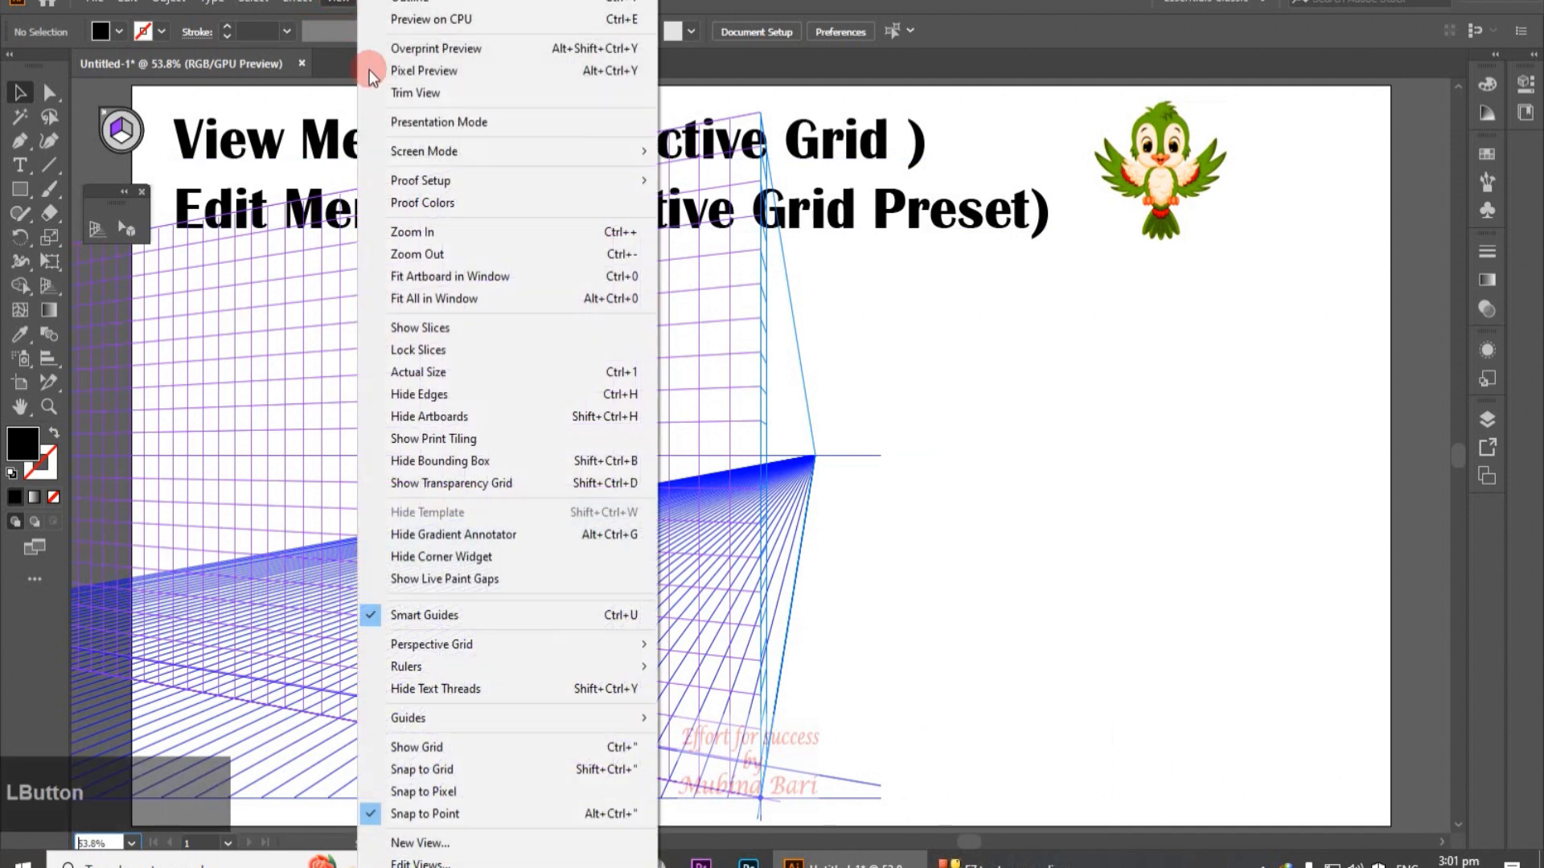
left_click(463, 644)
mouse_move(708, 815)
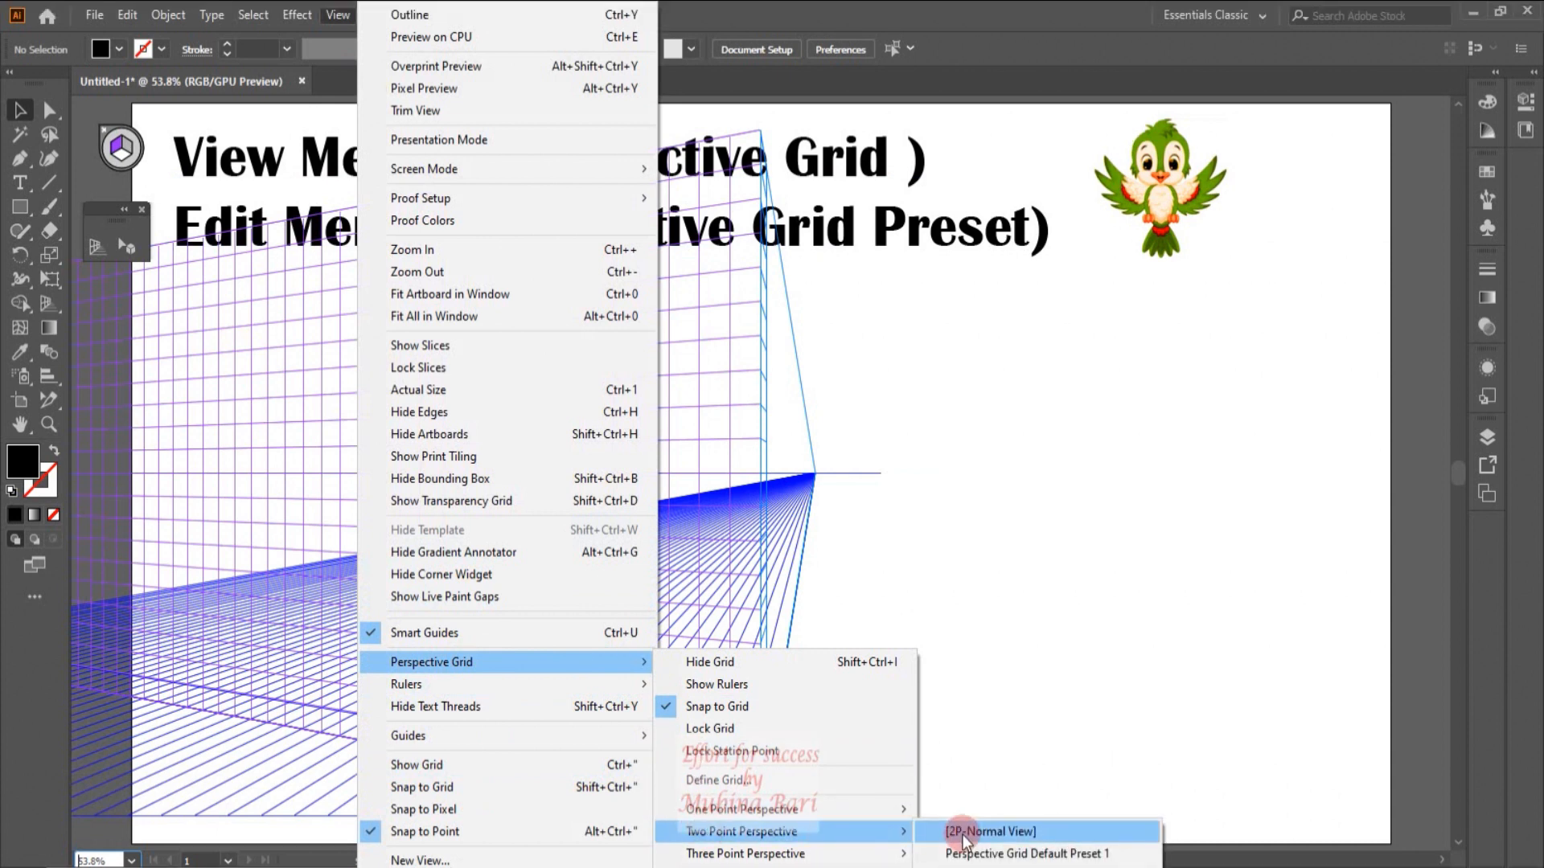
left_click(963, 833)
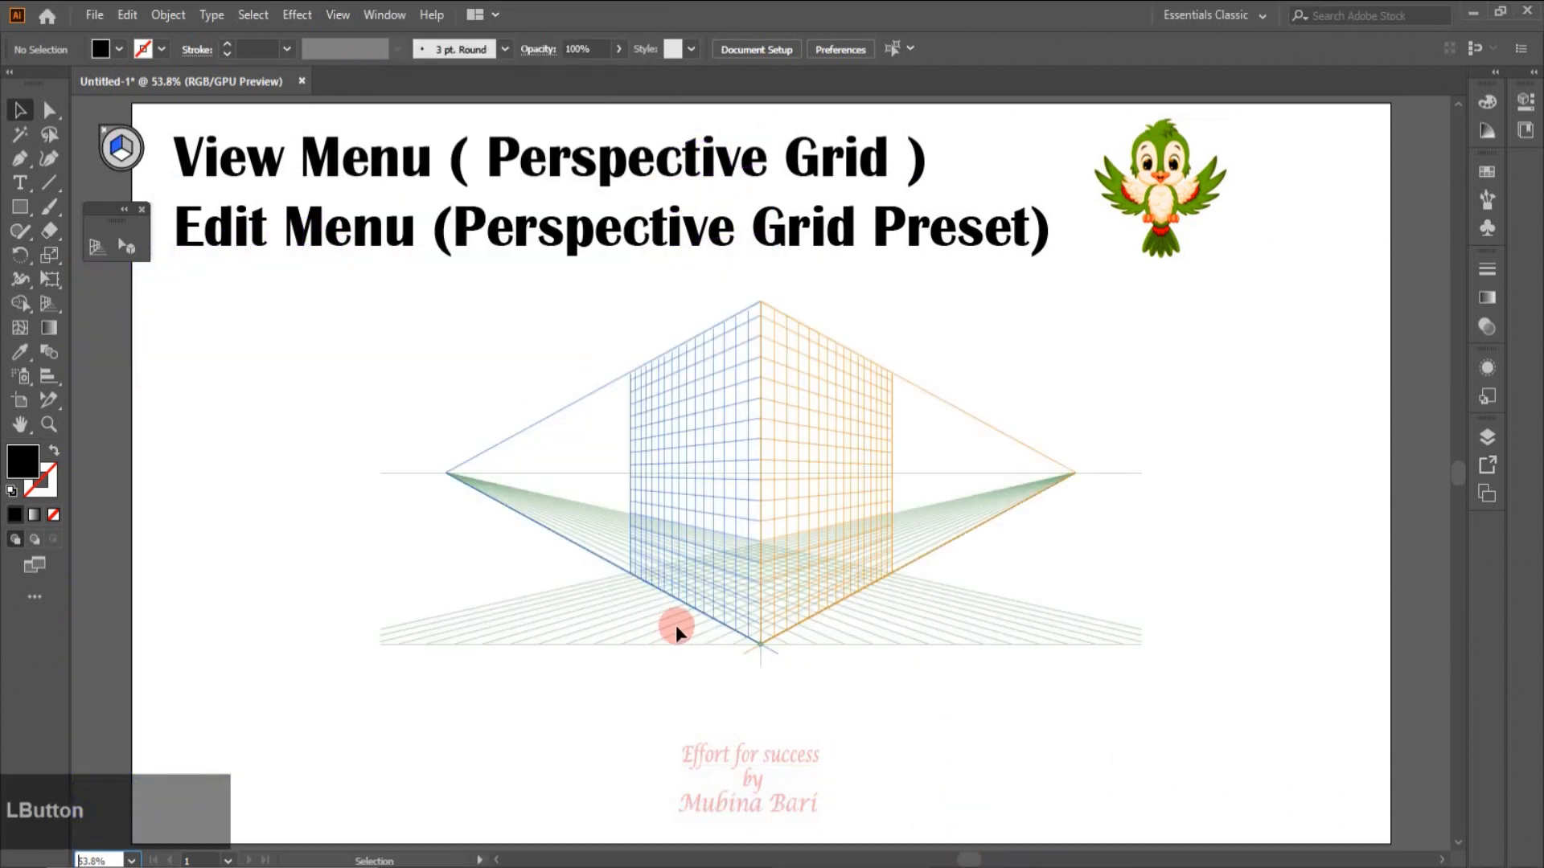
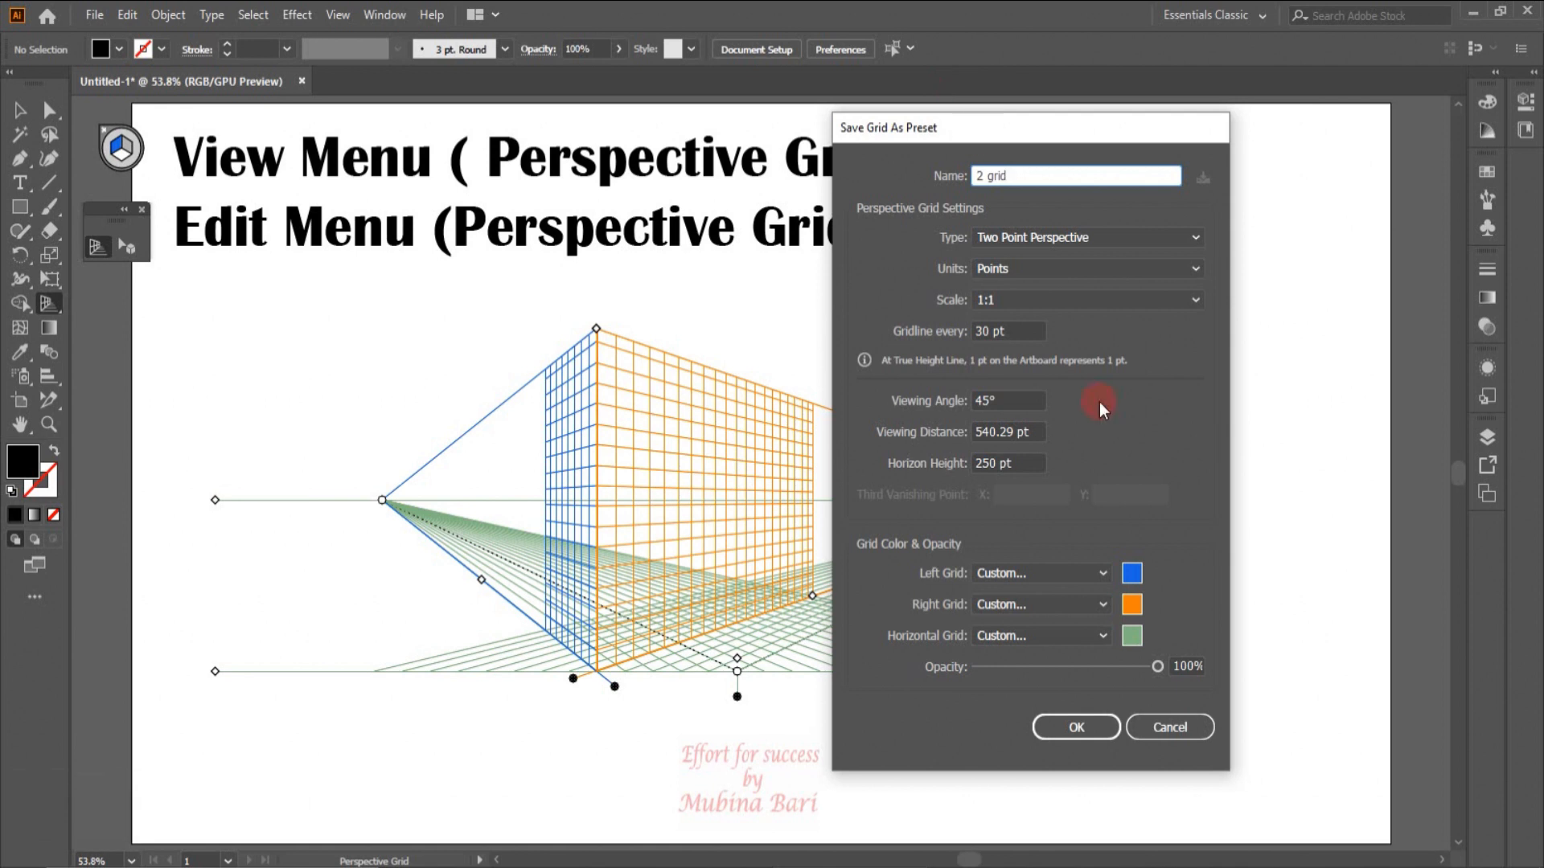
Step: Save the adjusted two-point grid as a preset named "2 grid" and look through the presets offered when defining a grid
left_click(1074, 727)
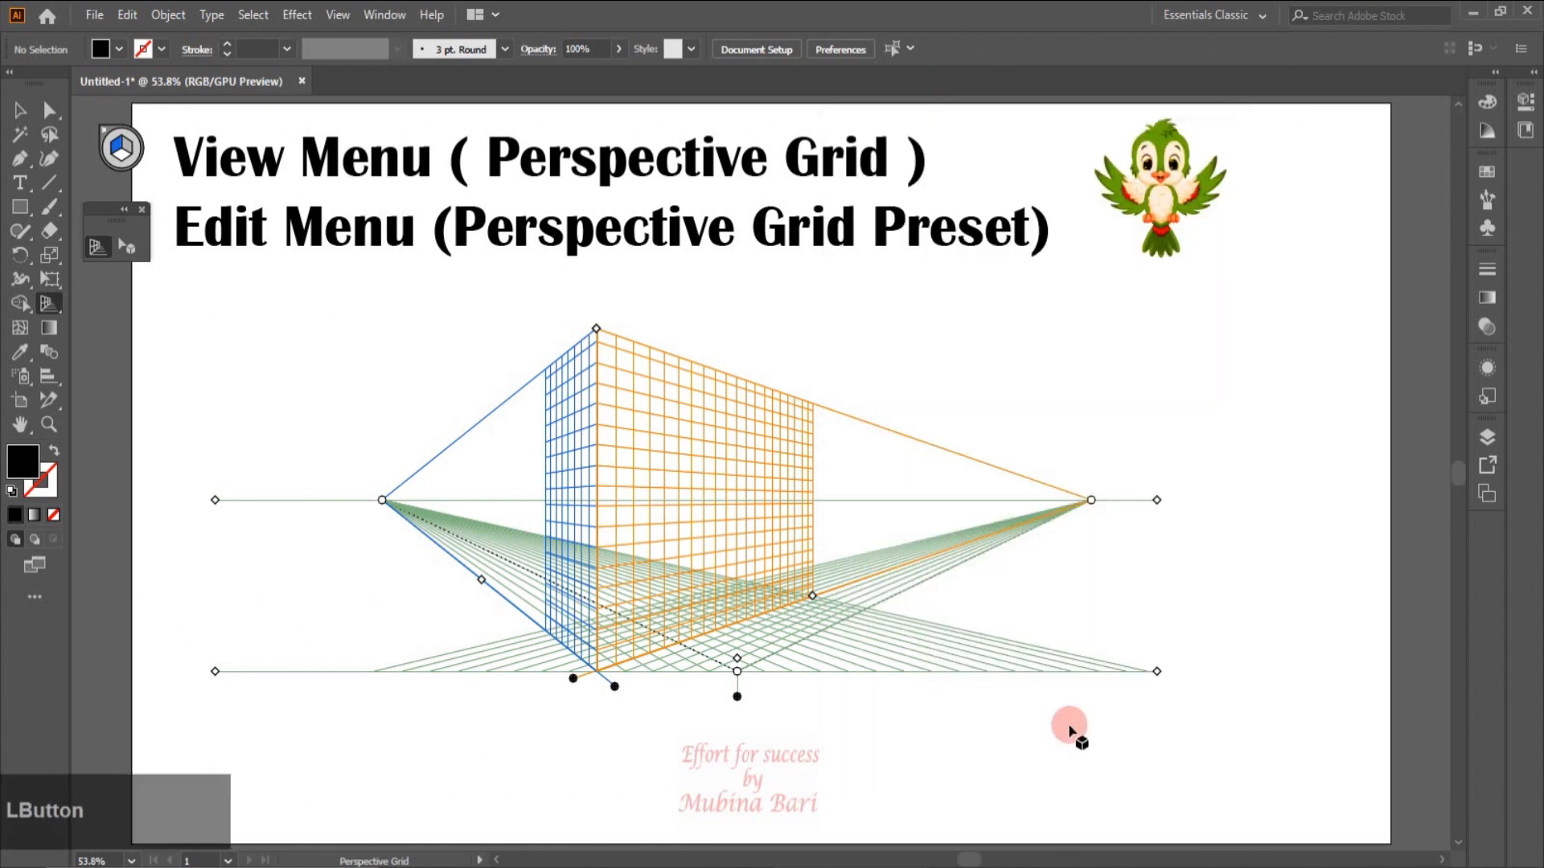
left_click(342, 18)
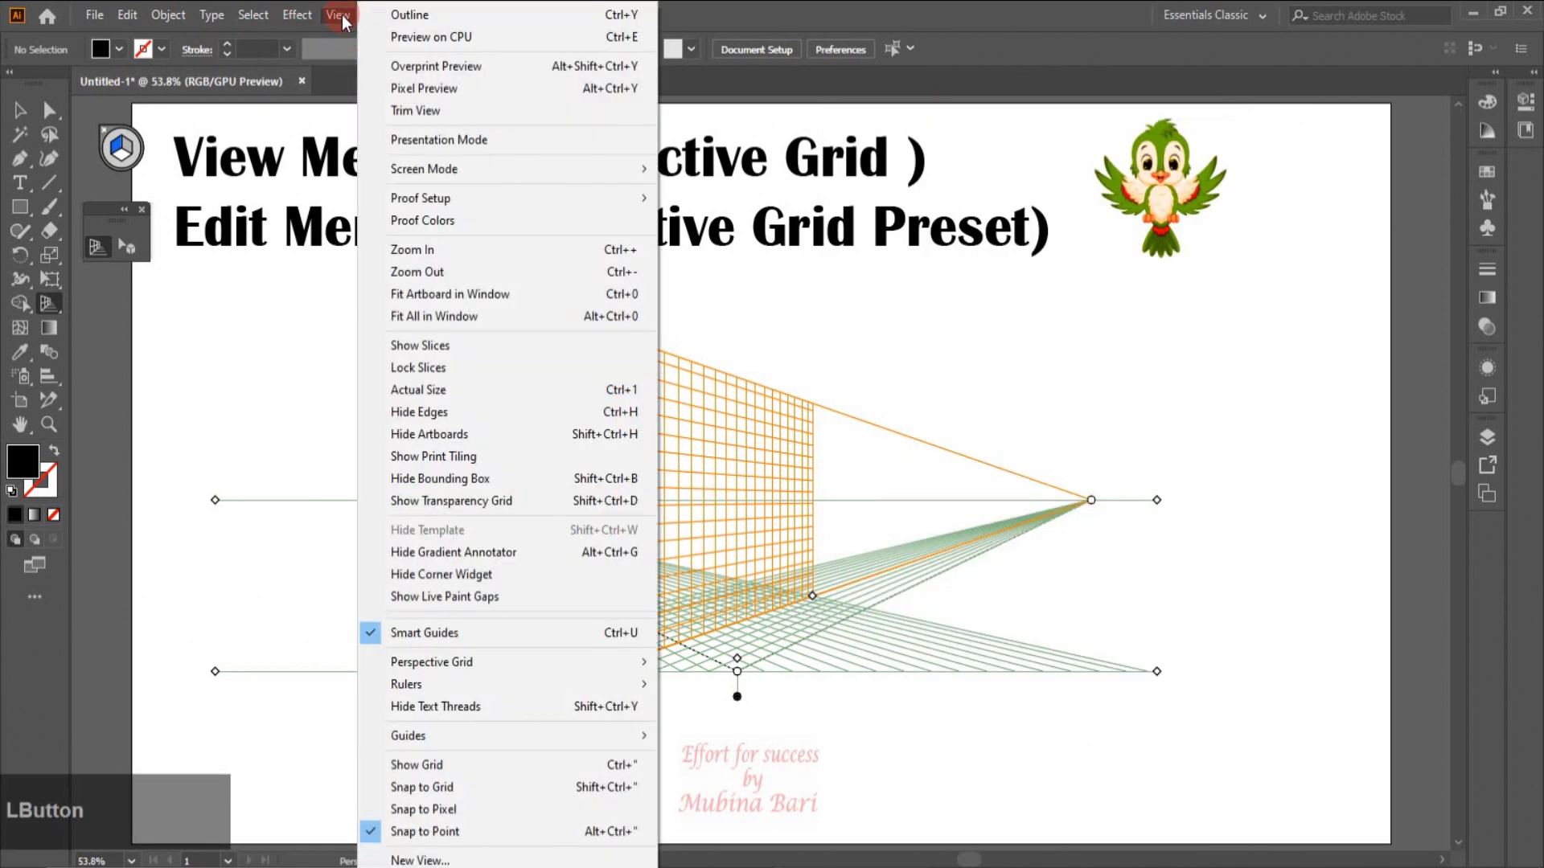
left_click(460, 661)
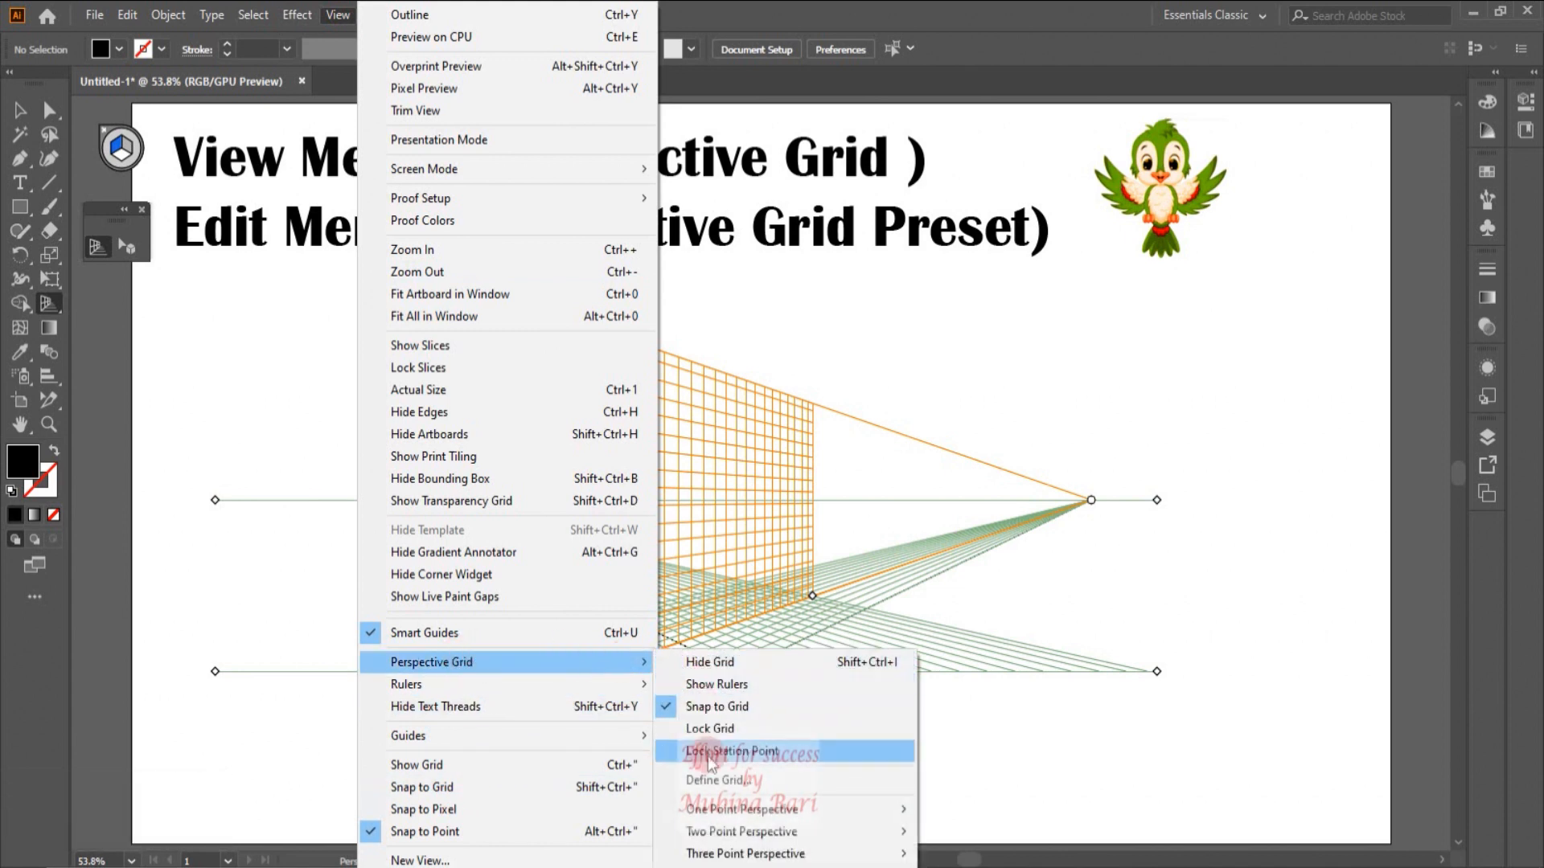
left_click(728, 780)
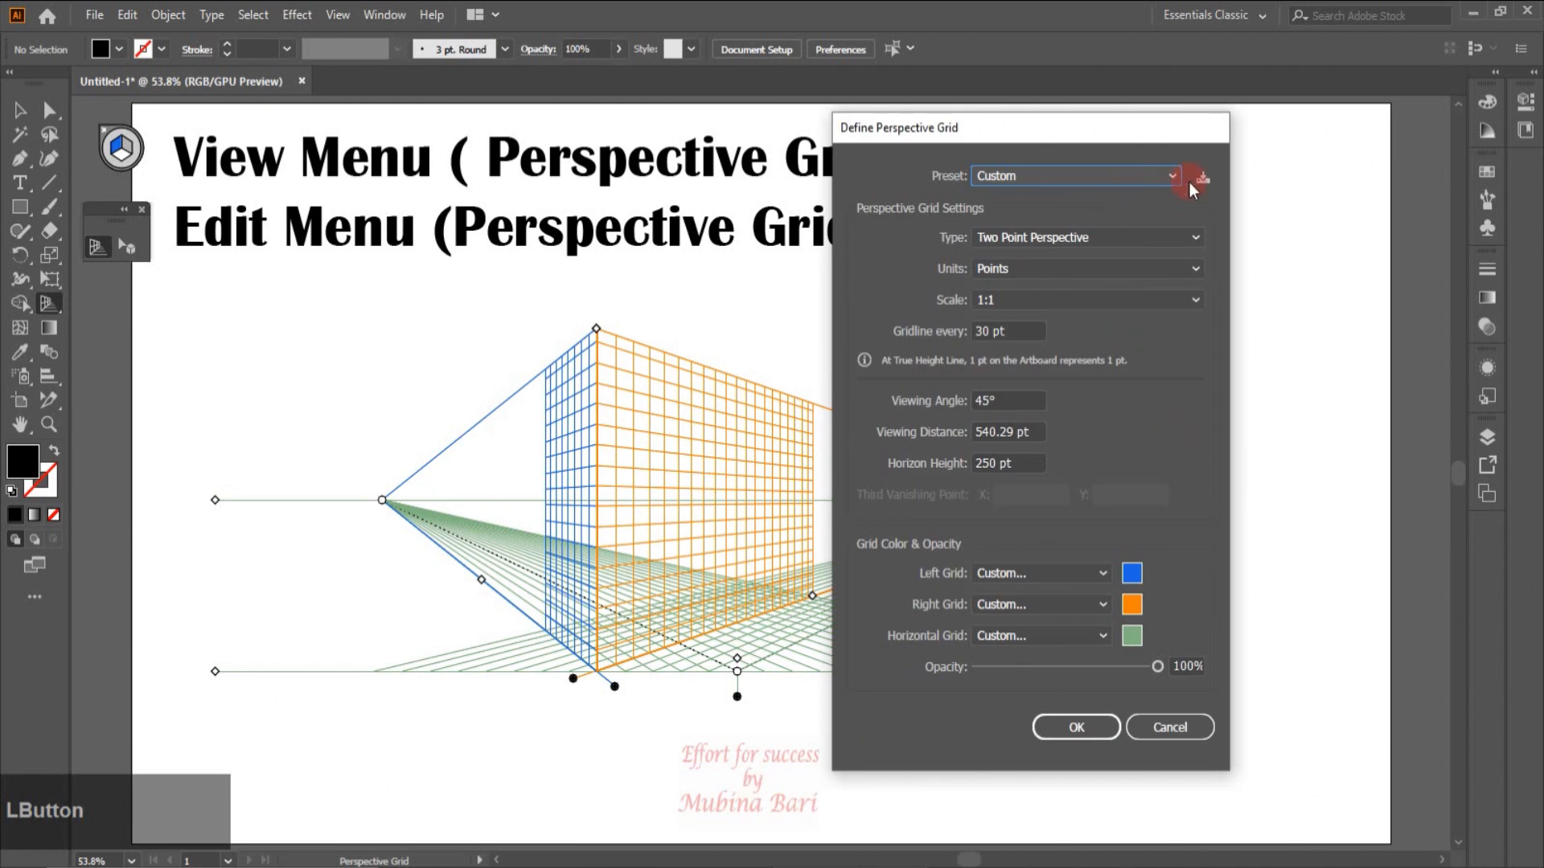
left_click(1177, 171)
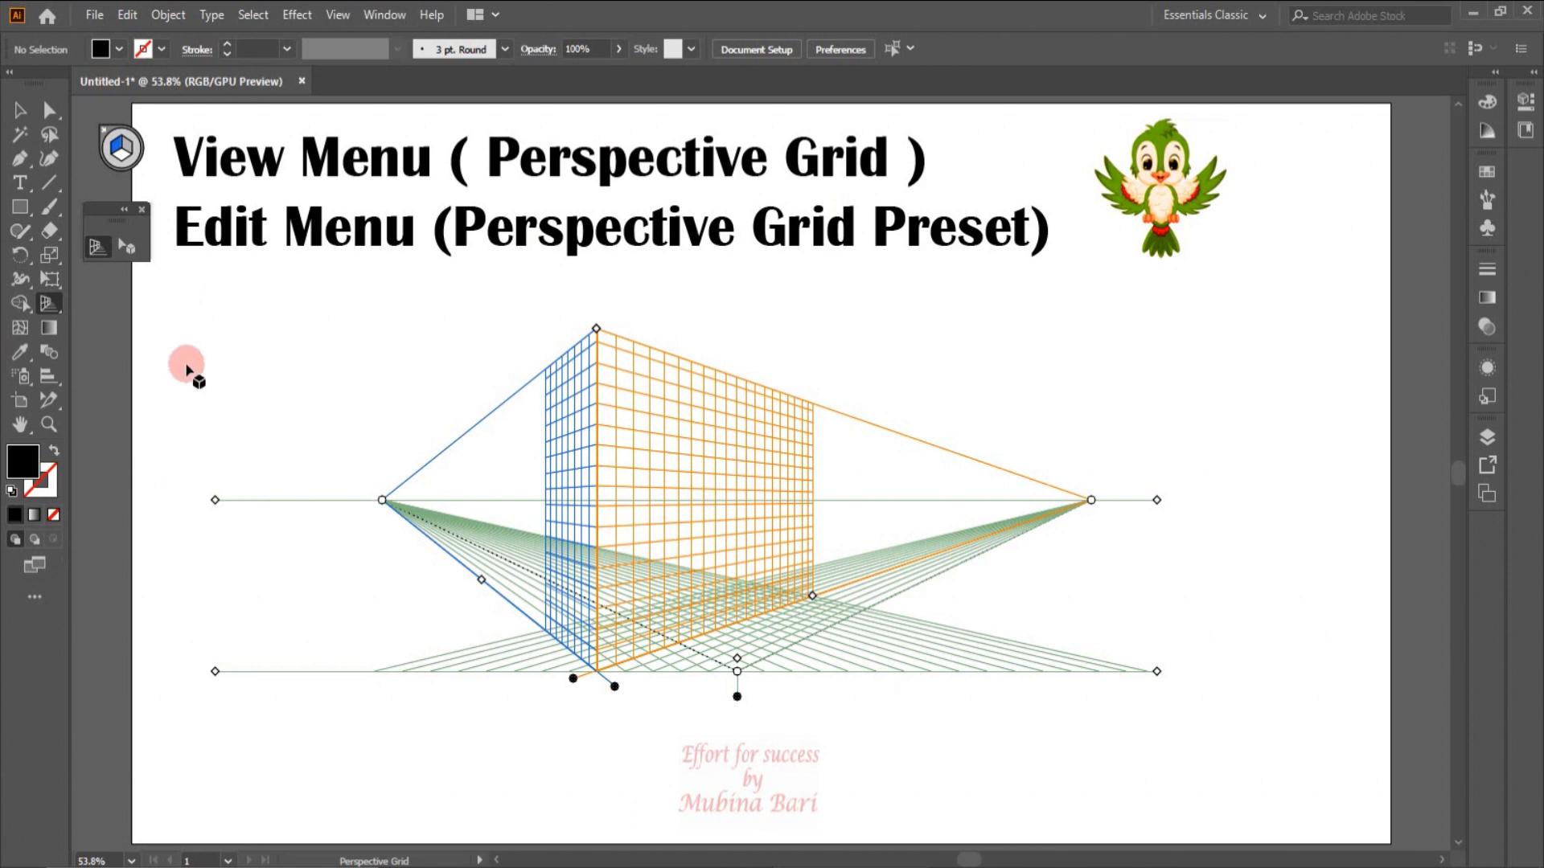
Step: Open the Perspective Grid Presets manager and examine the settings stored in the "new grid" preset
left_click(122, 18)
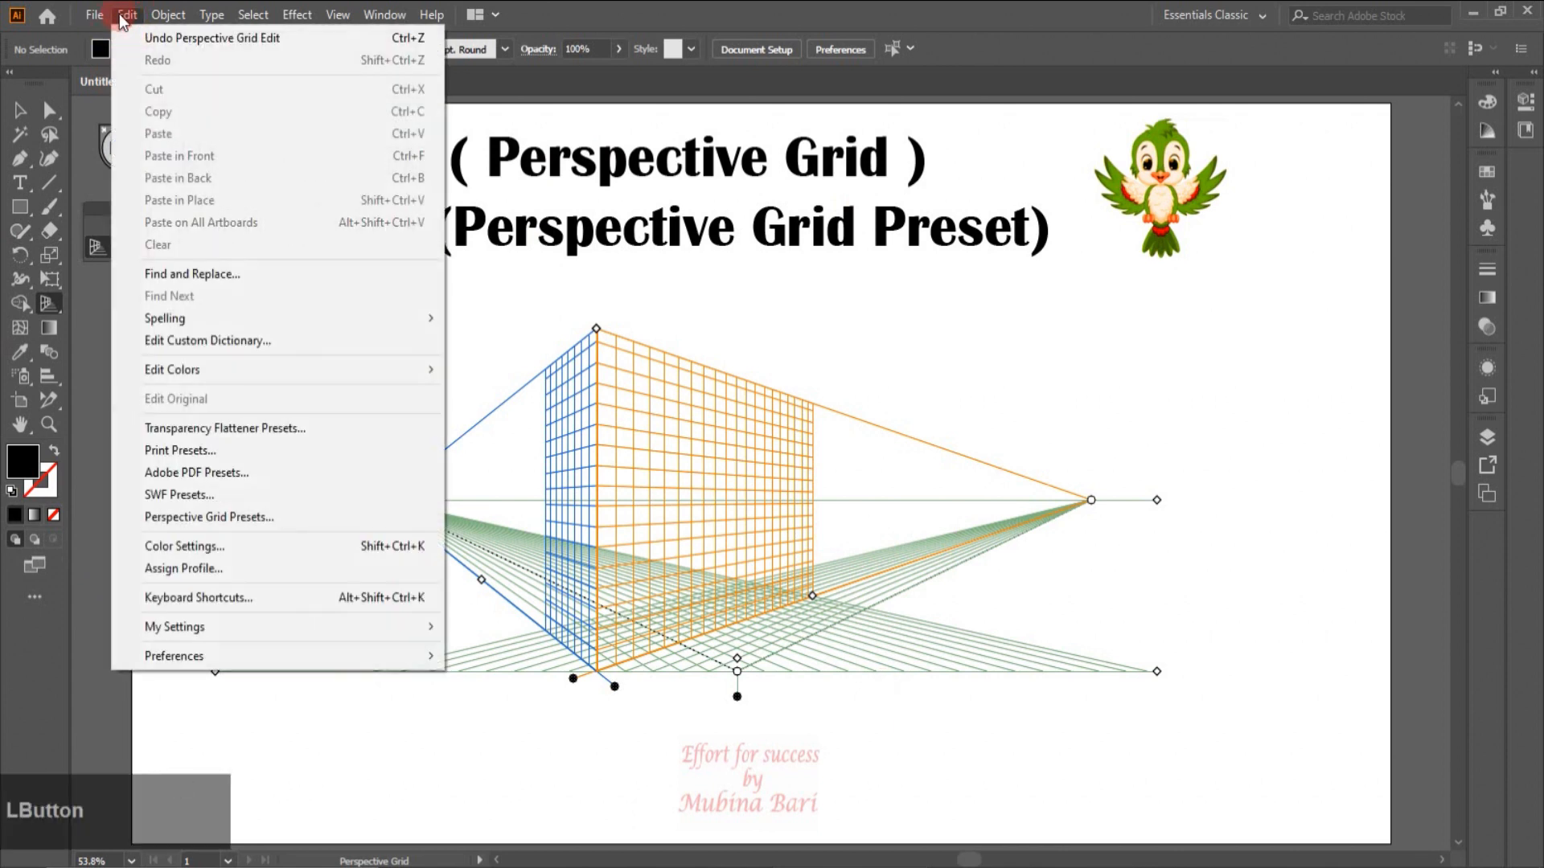
left_click(201, 518)
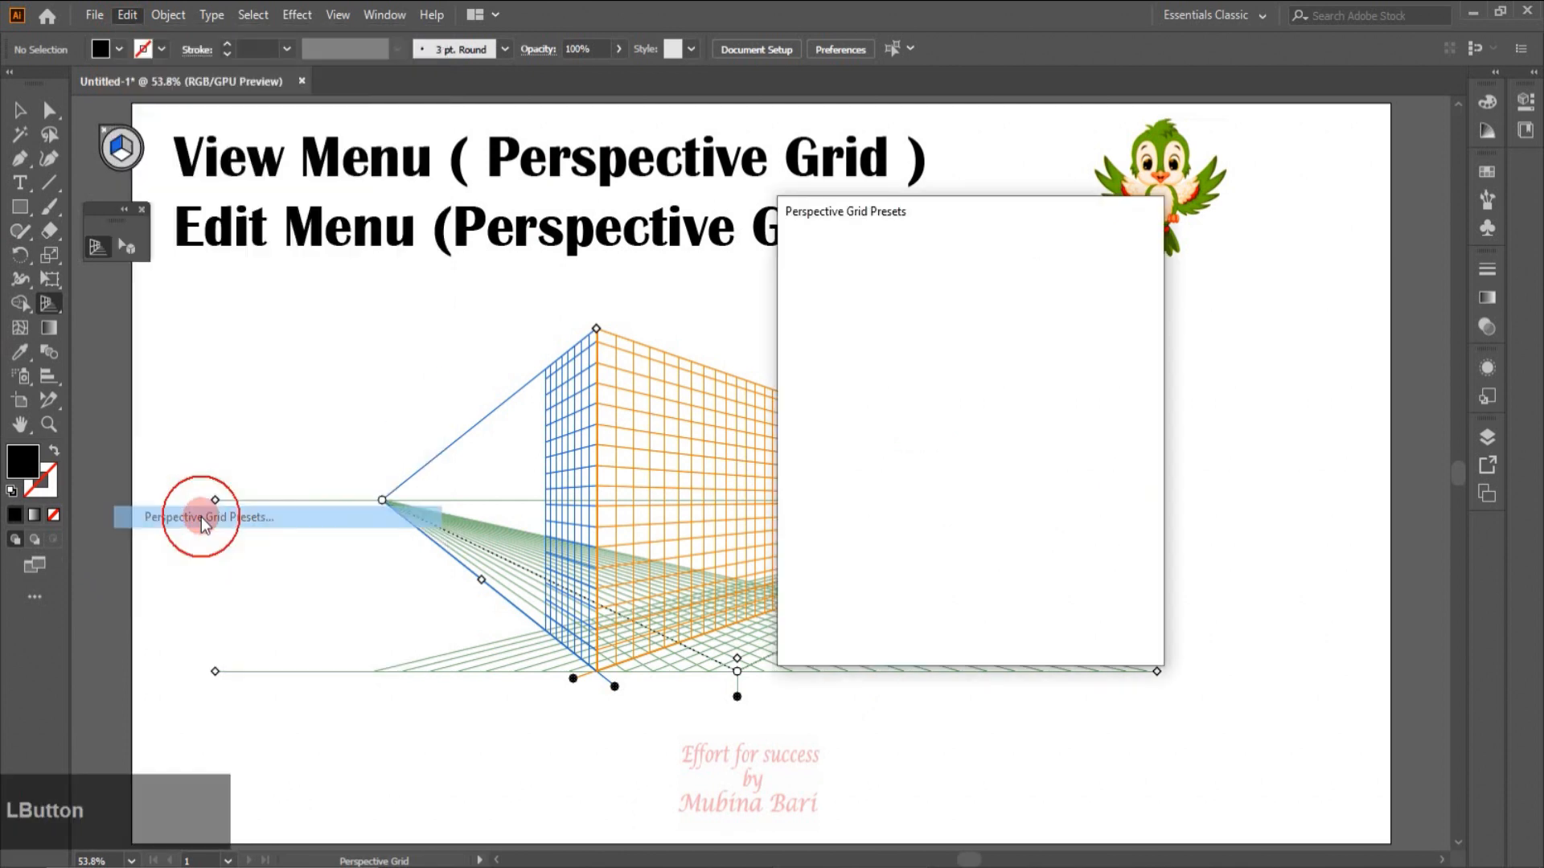
left_click_drag(922, 209, 1068, 239)
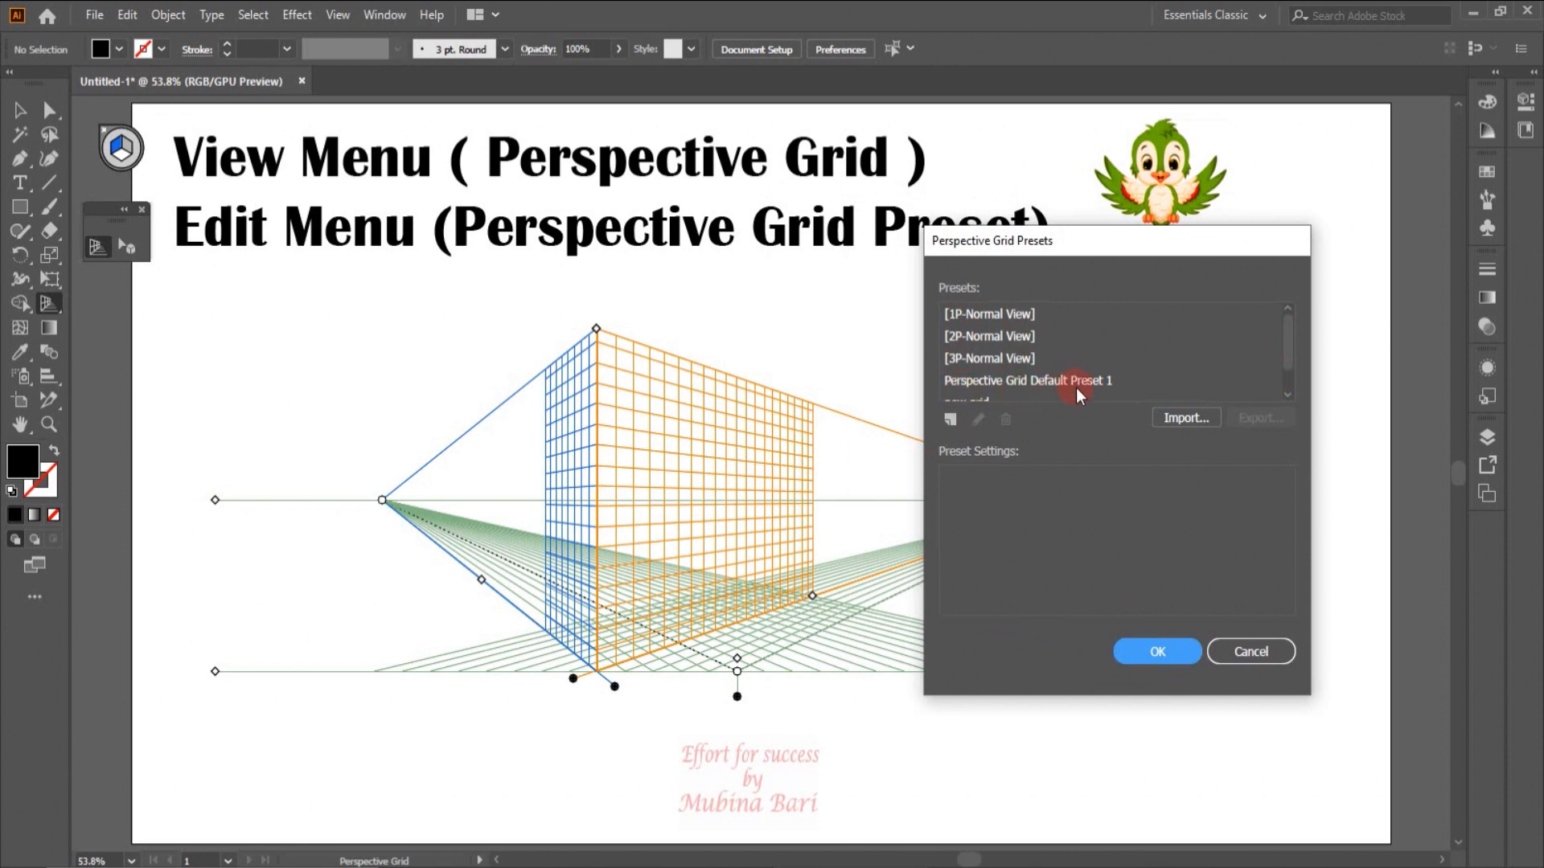
left_click_drag(1291, 343, 1282, 383)
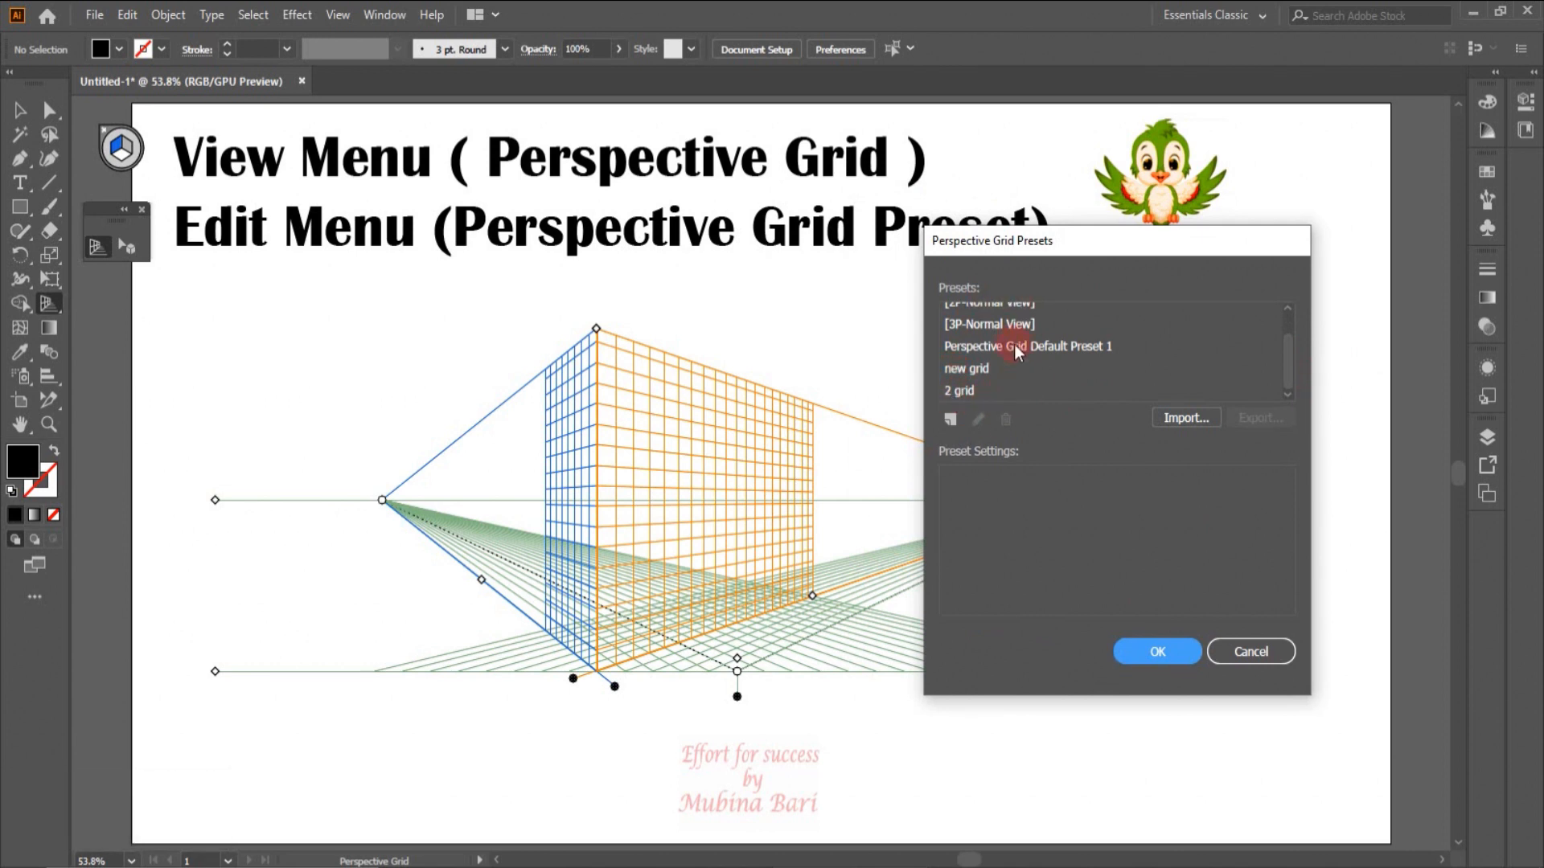
left_click(972, 368)
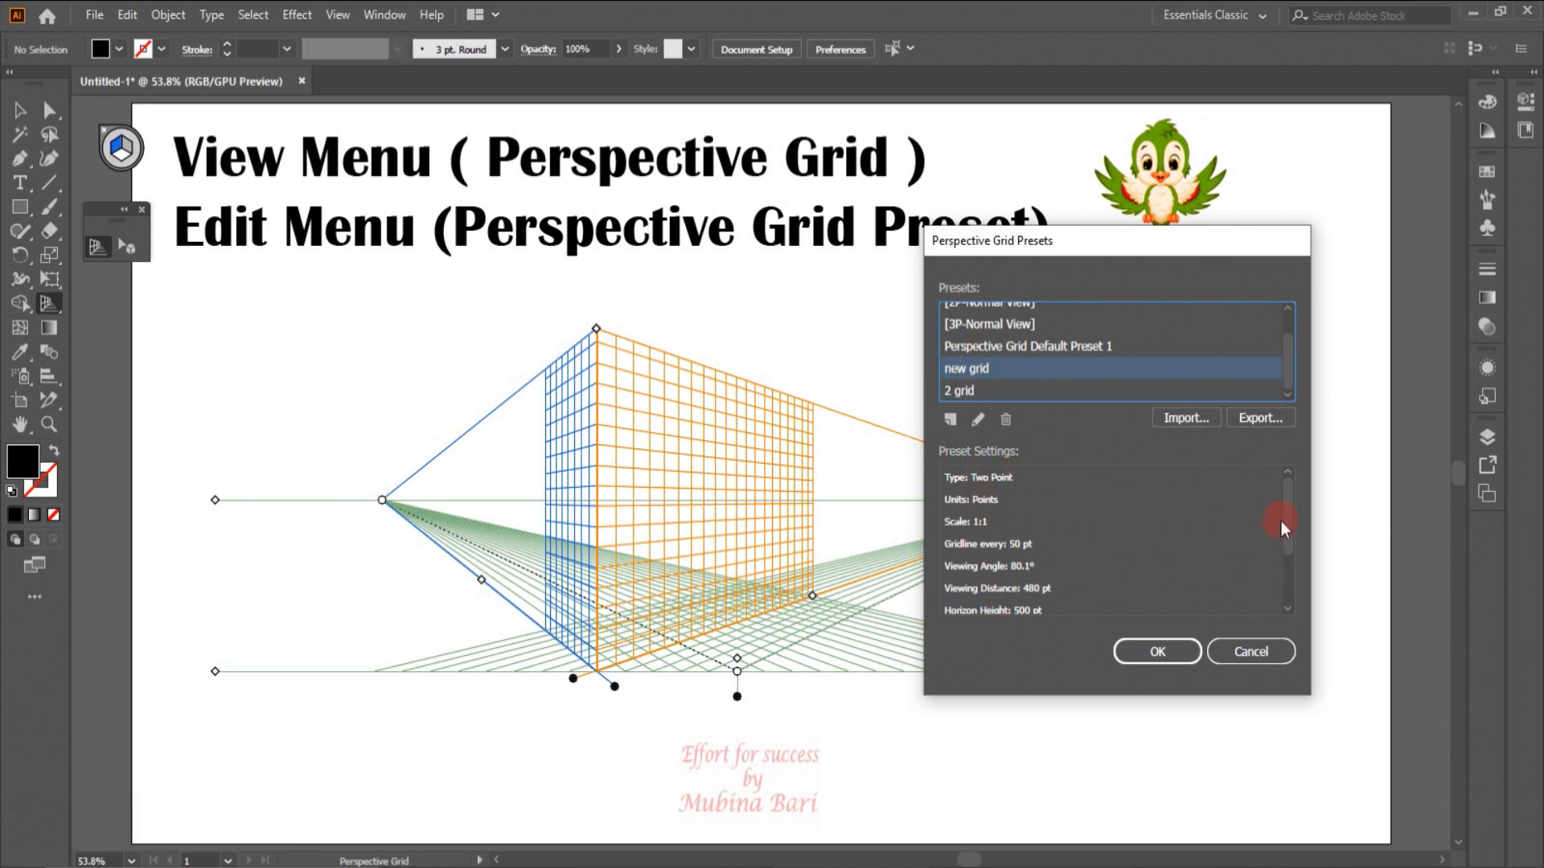
mouse_move(1286, 518)
left_mouse_down()
mouse_move(1286, 576)
mouse_move(1276, 504)
left_mouse_up()
Step: Edit the "new grid" preset with a 250 pt viewing distance and a light pink left grid color
left_click(978, 419)
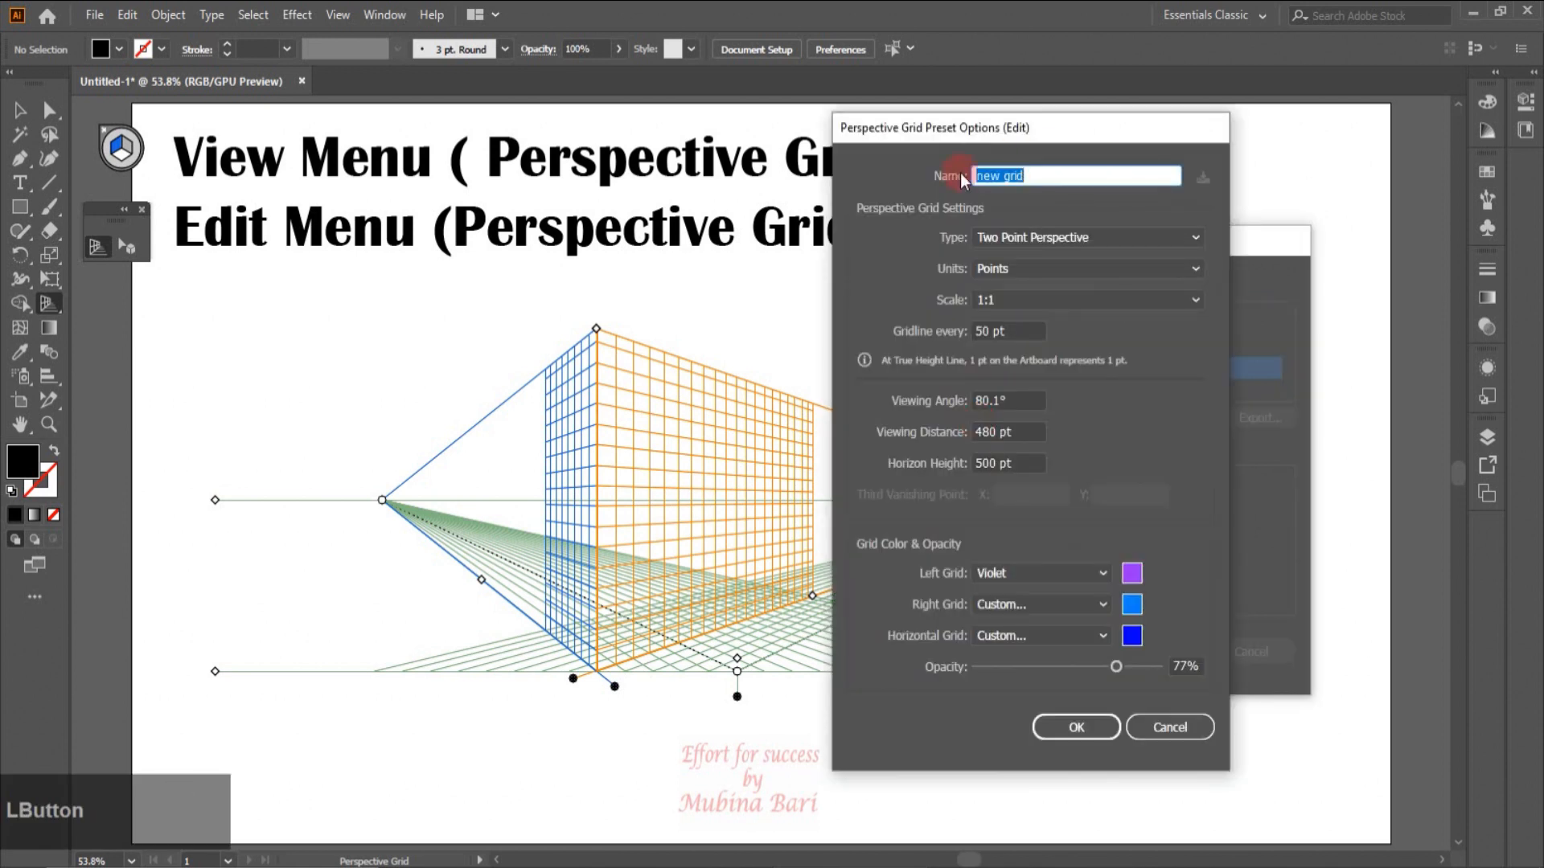
left_click(993, 433)
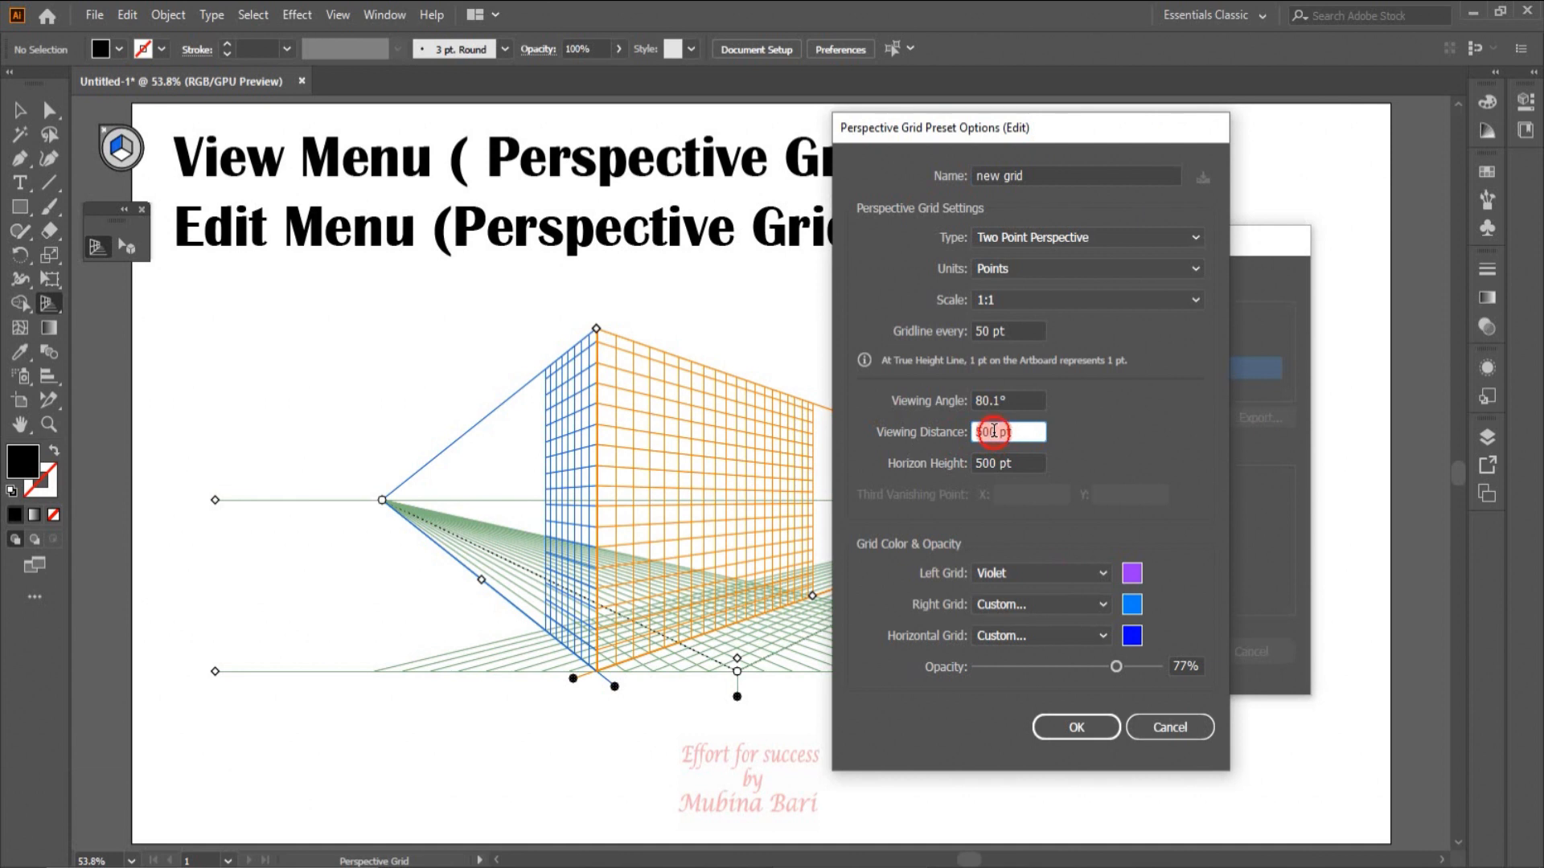
double_click(994, 432)
type("250")
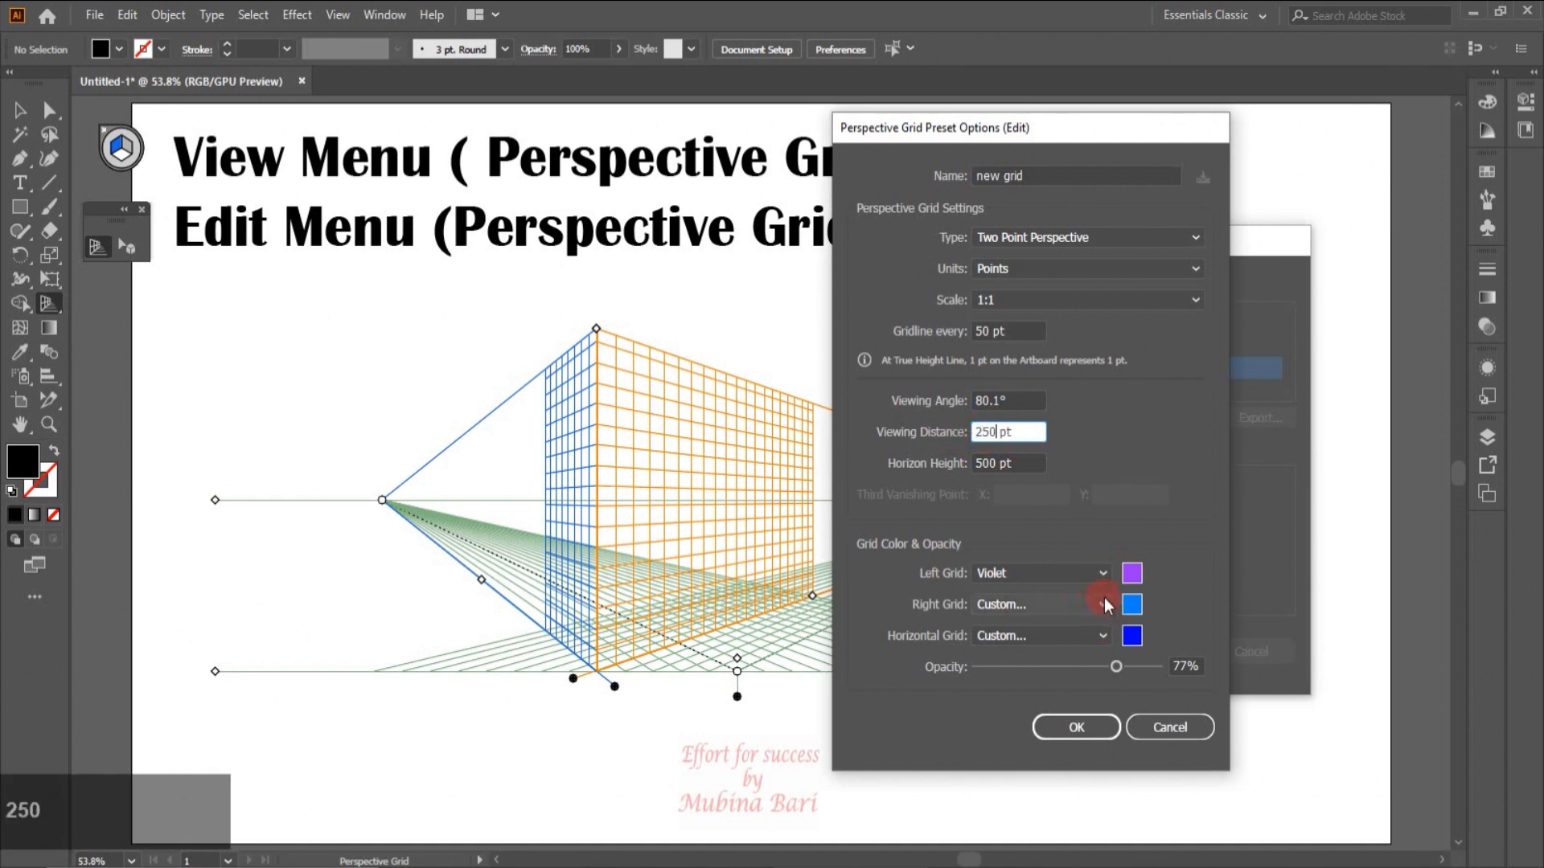
left_click(1130, 581)
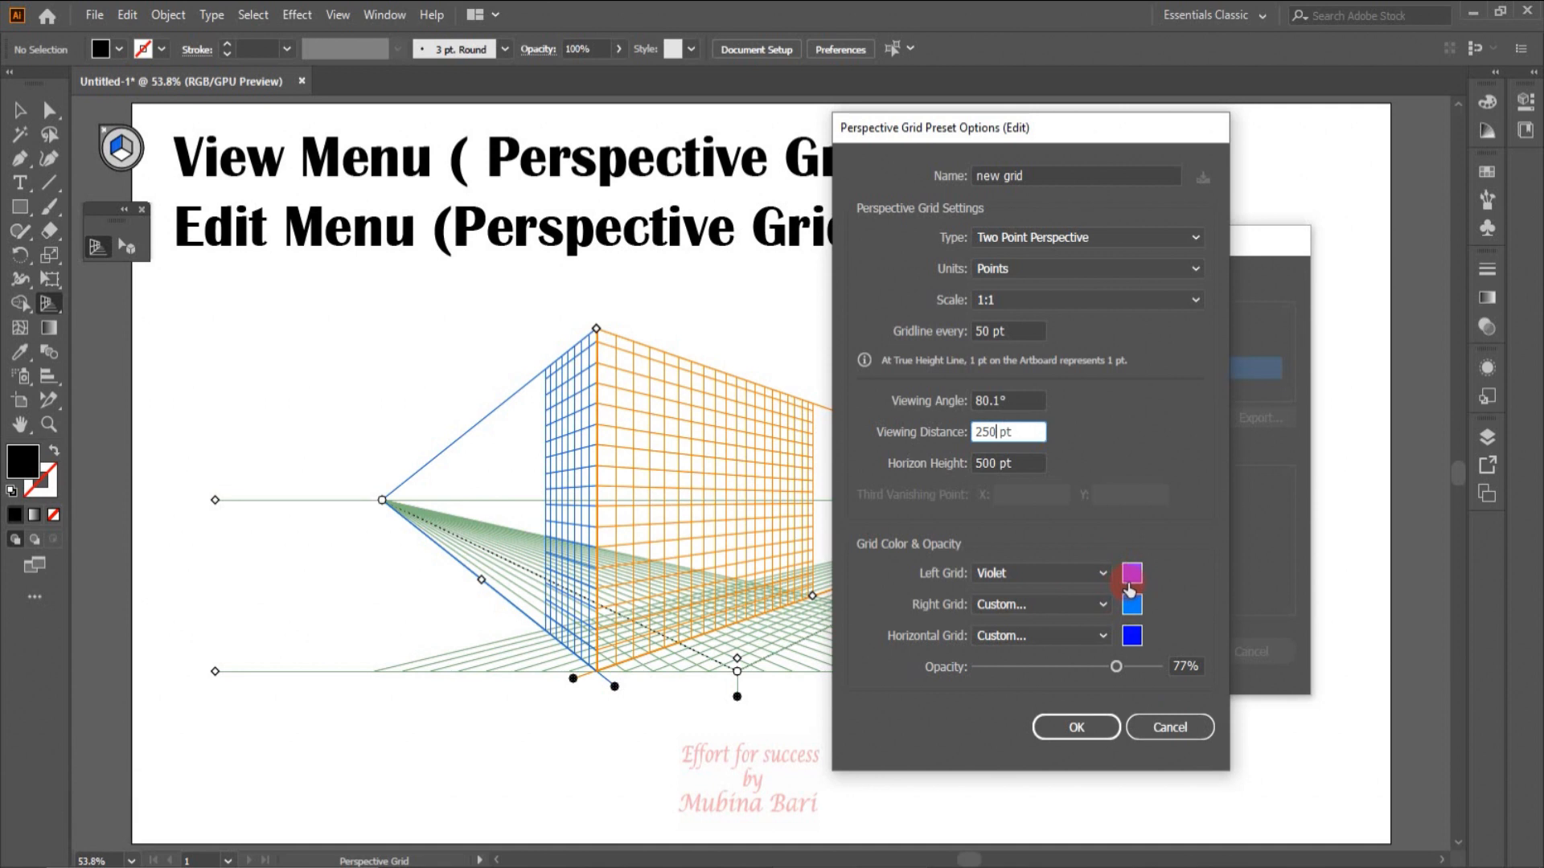
left_click(749, 350)
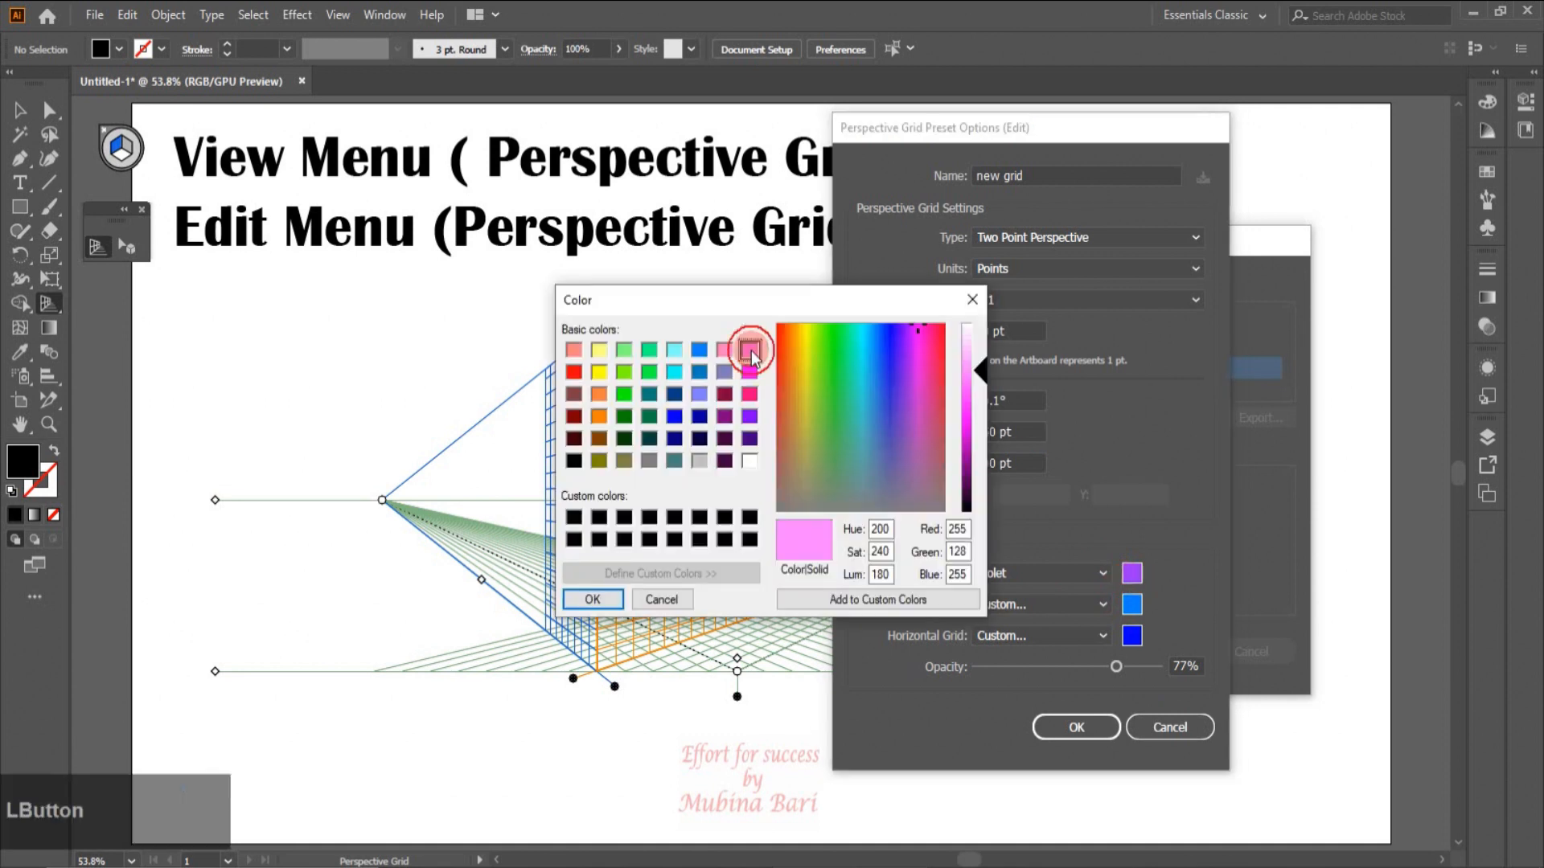
left_click(592, 600)
left_click(1079, 727)
Step: Start a new preset, cancel it, and close the preset manager without keeping its pending changes
left_click(953, 394)
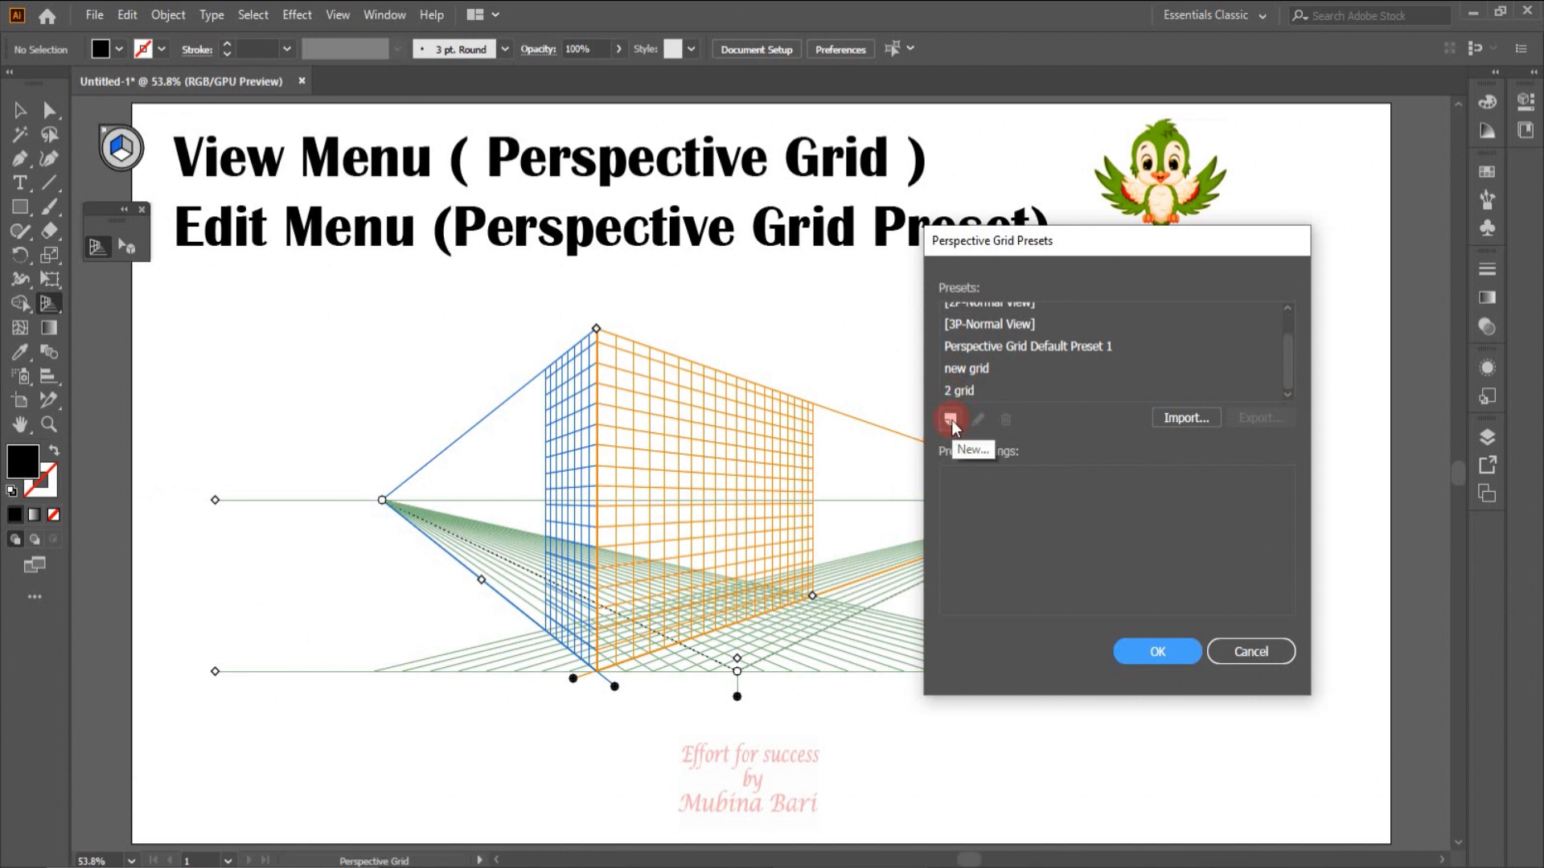
left_click(952, 420)
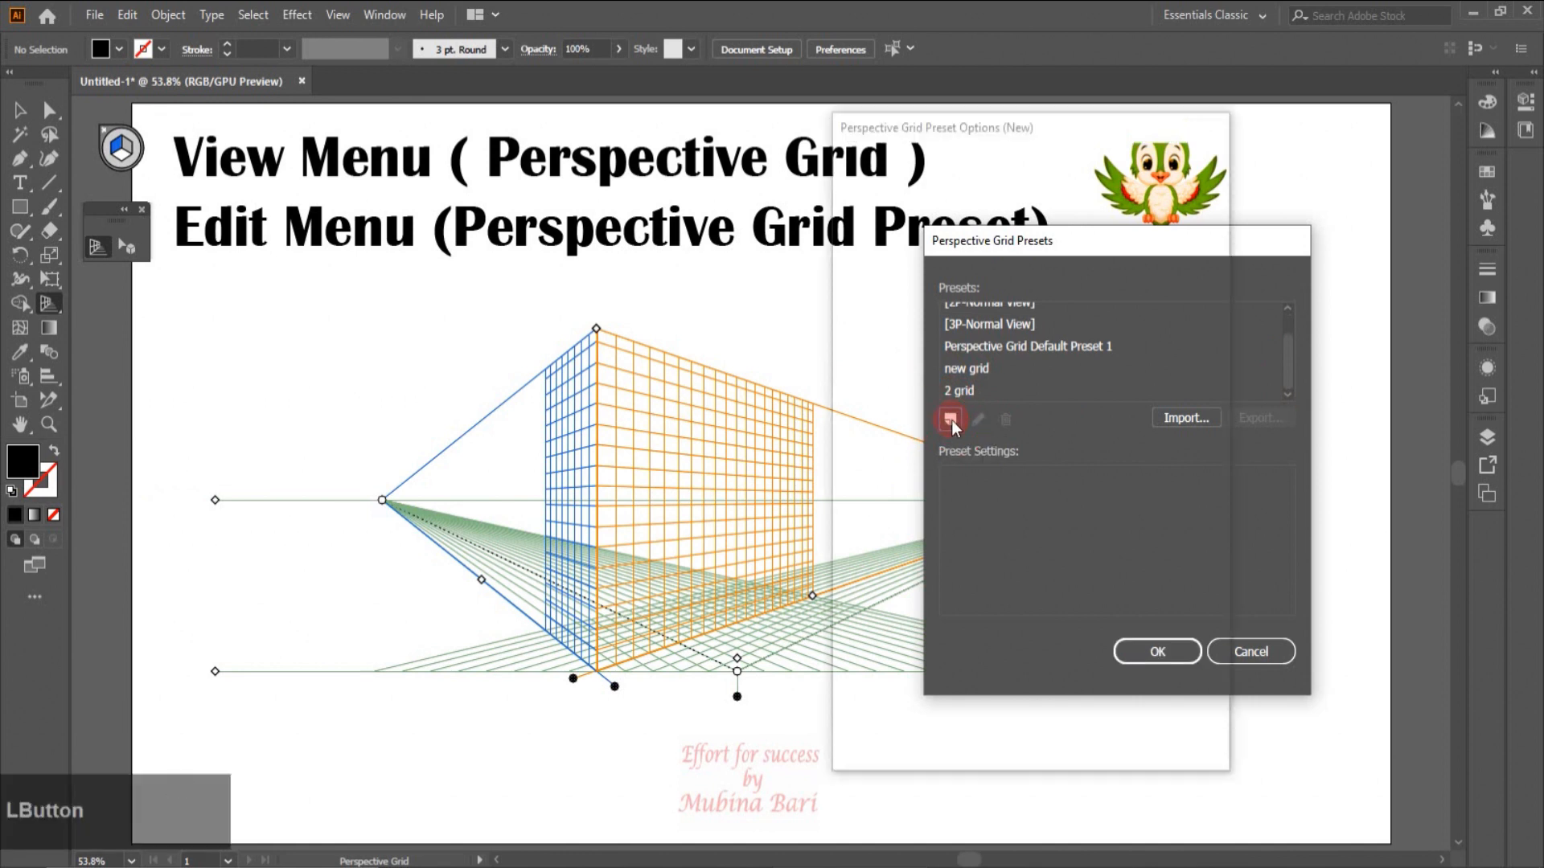
left_click(1251, 664)
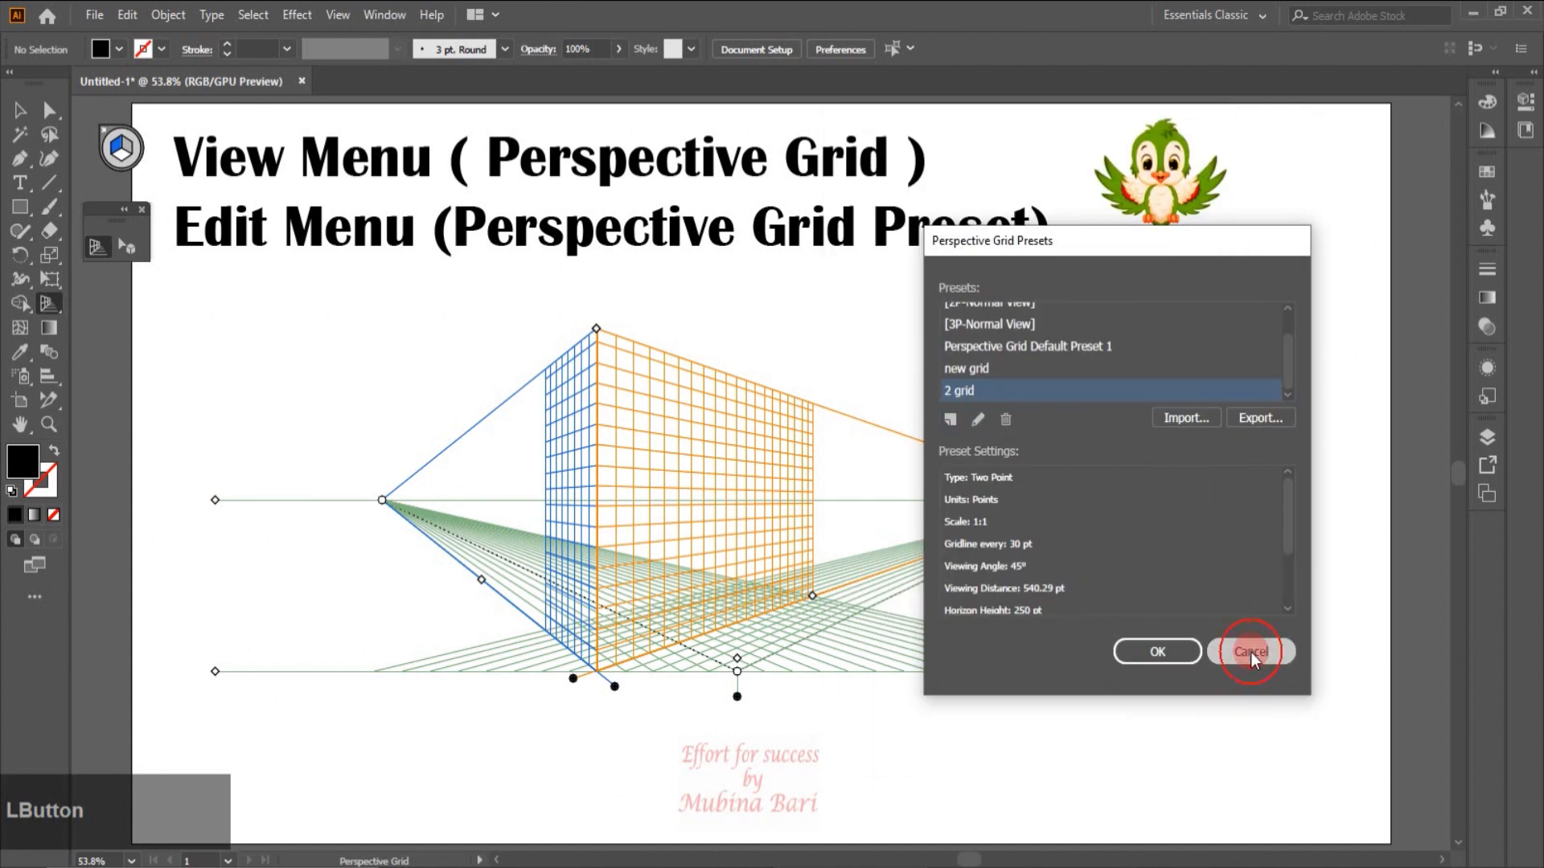
left_click(1251, 653)
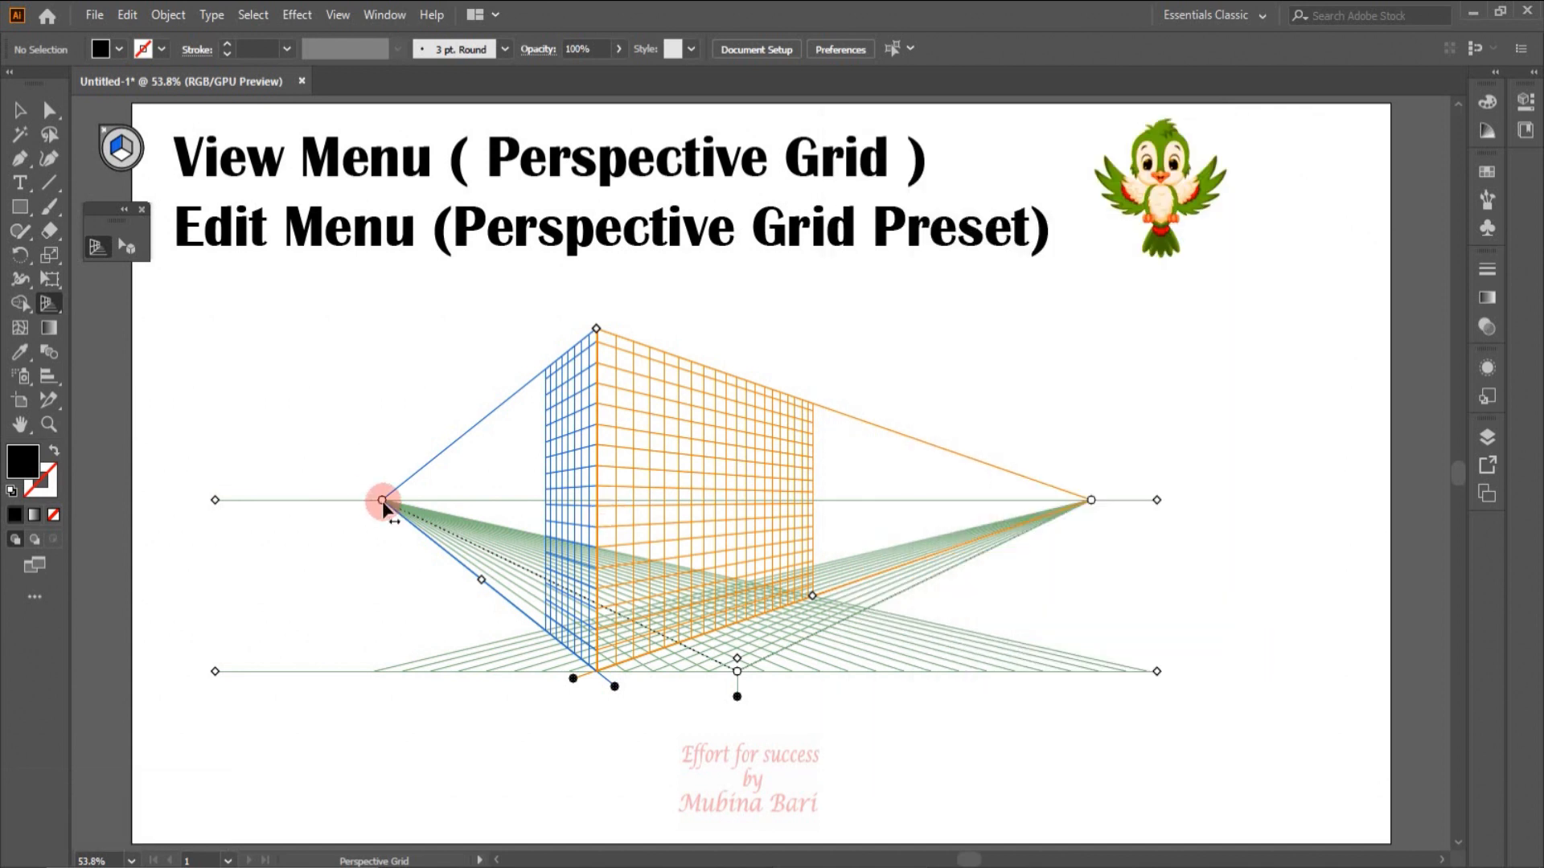
Step: Reshape the perspective grid by moving the left vanishing point outward and the right one inward, and shift the whole grid rightward
left_click_drag(383, 500, 146, 516)
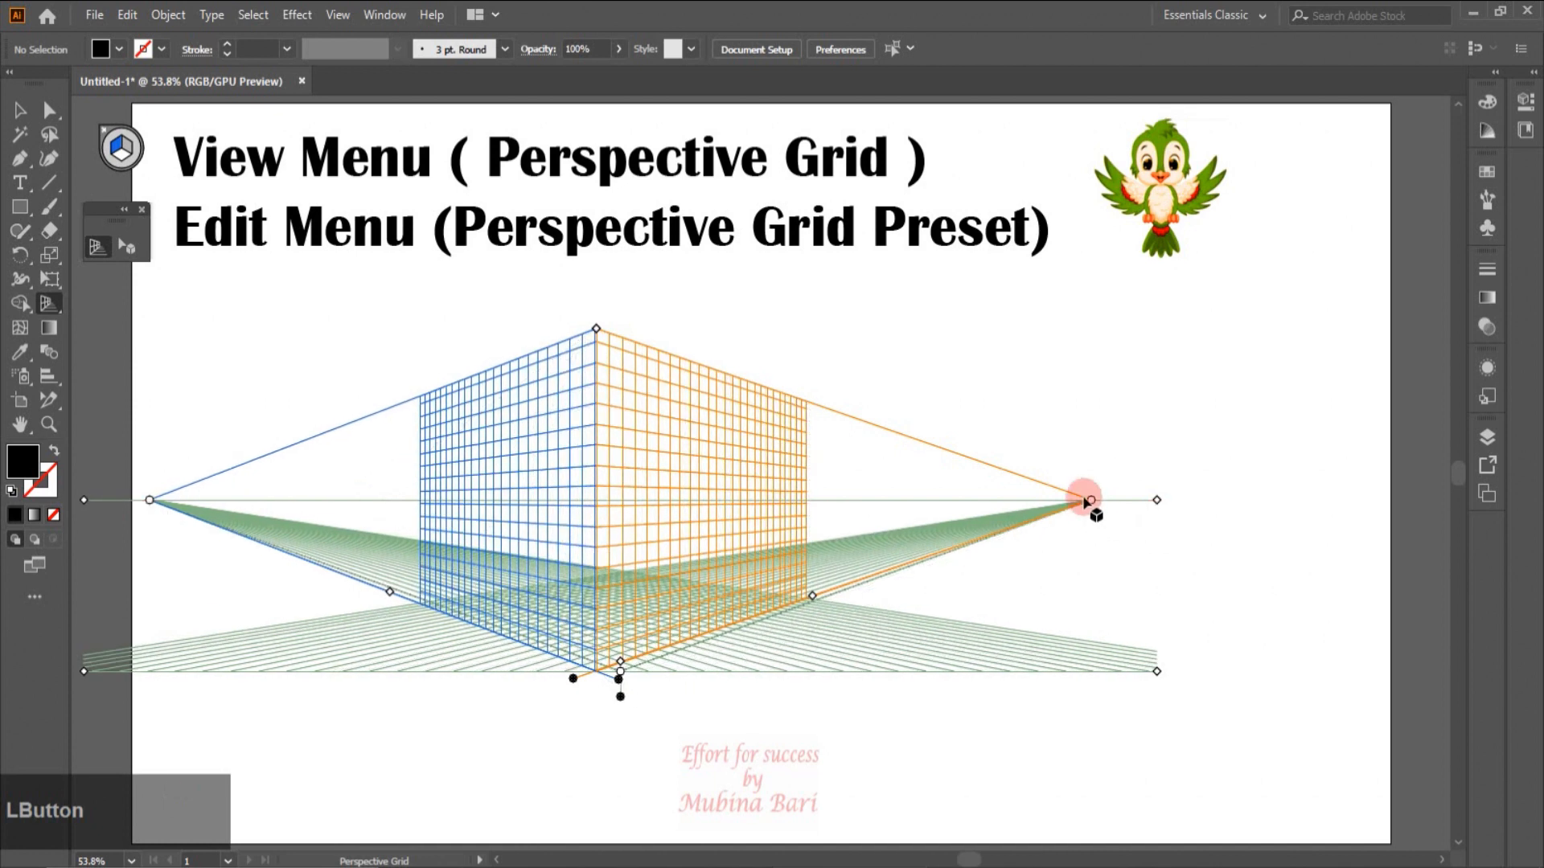
left_click_drag(1088, 500, 809, 500)
left_click_drag(1154, 671, 1325, 668)
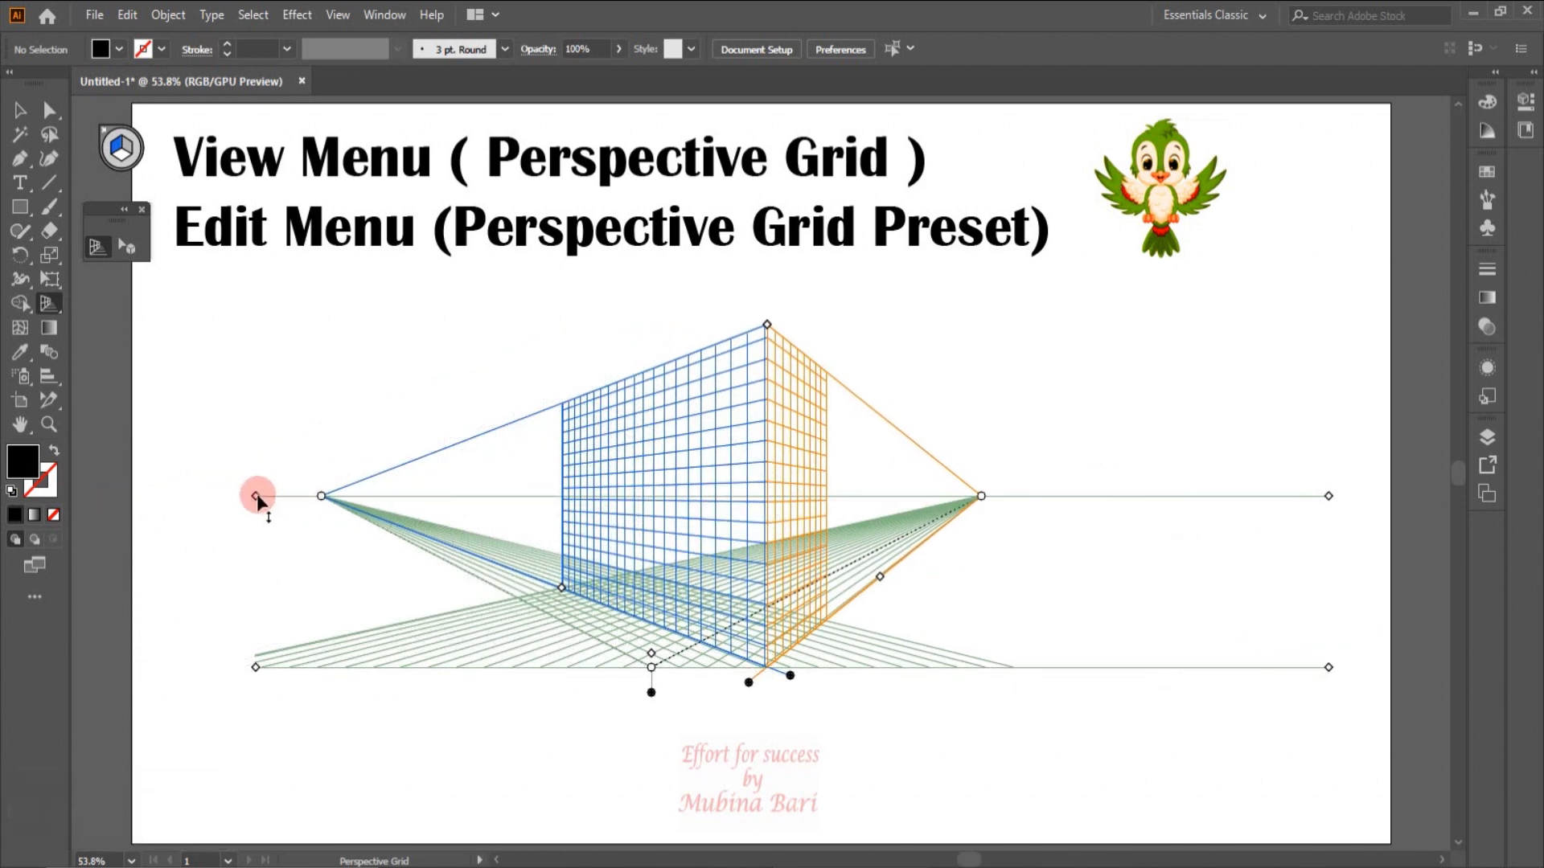
left_click_drag(321, 496, 257, 508)
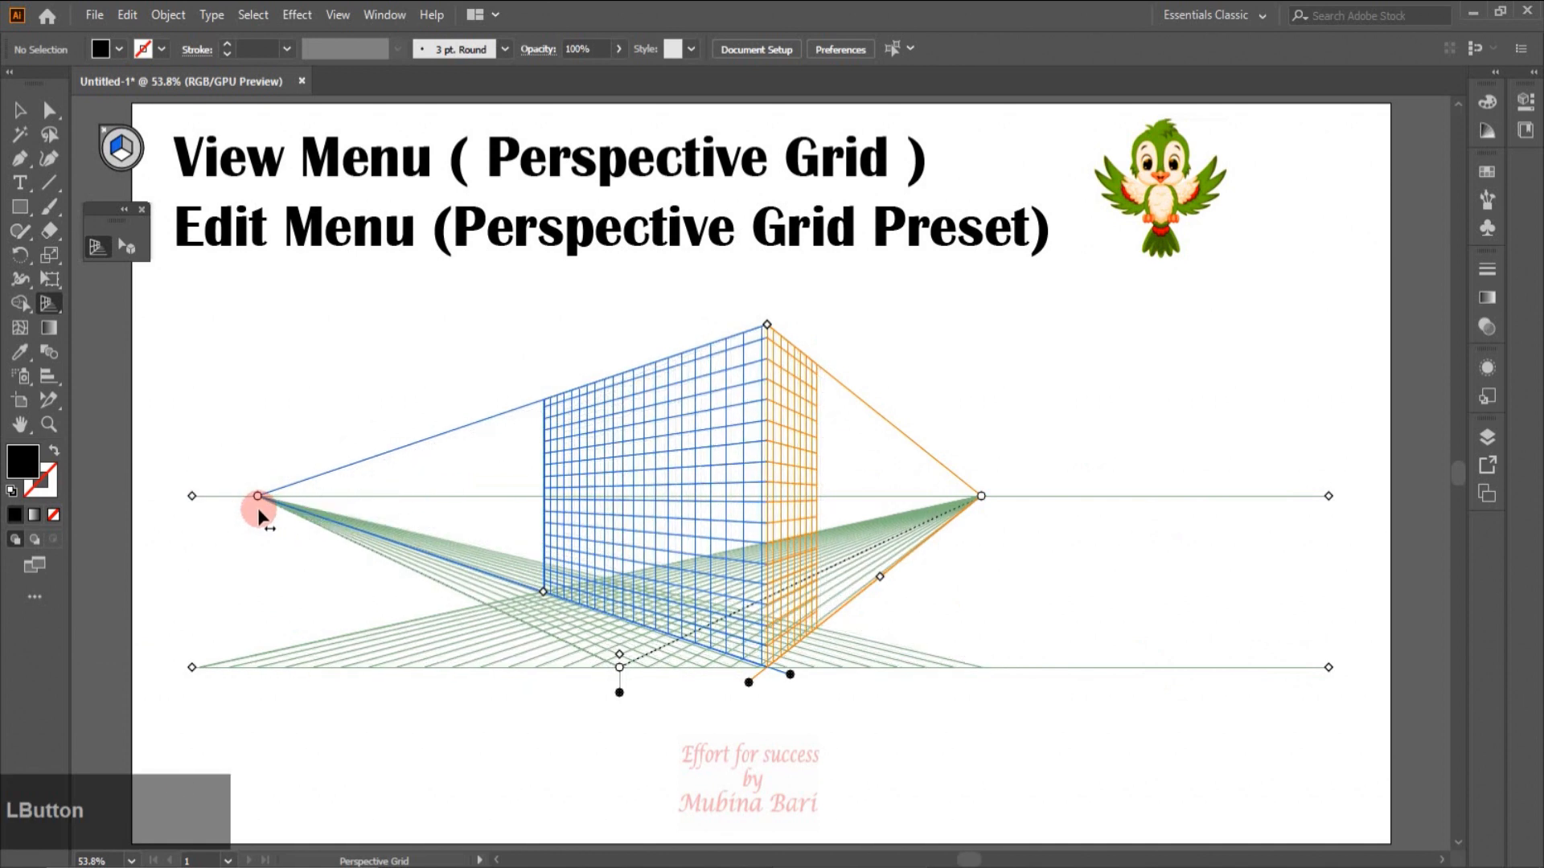
Step: Create a new two-point perspective grid preset named "3 grid" with the default settings and save it
left_click(129, 15)
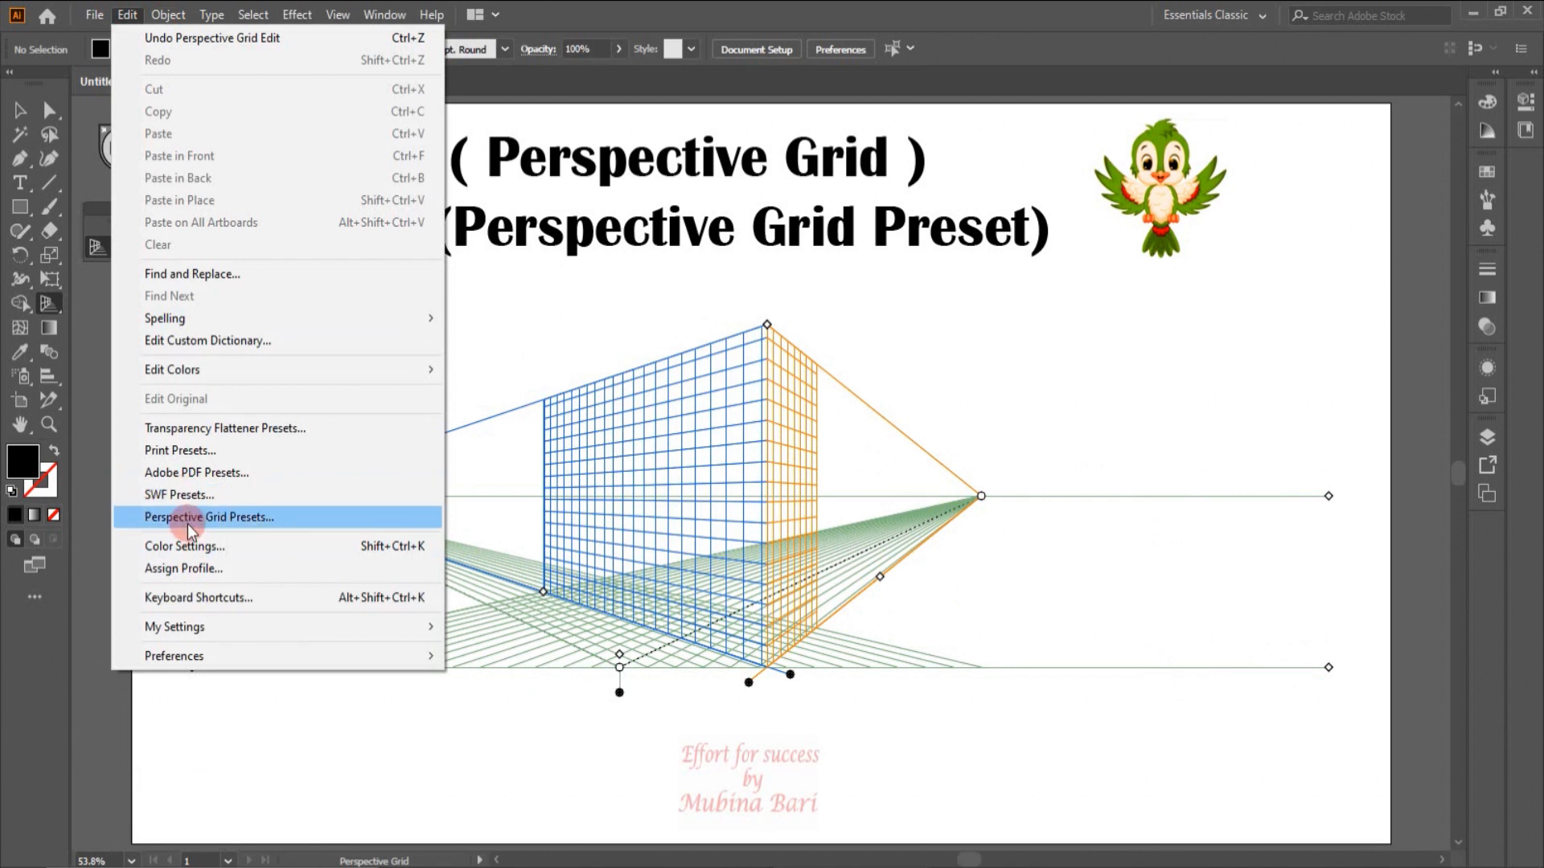
left_click(190, 519)
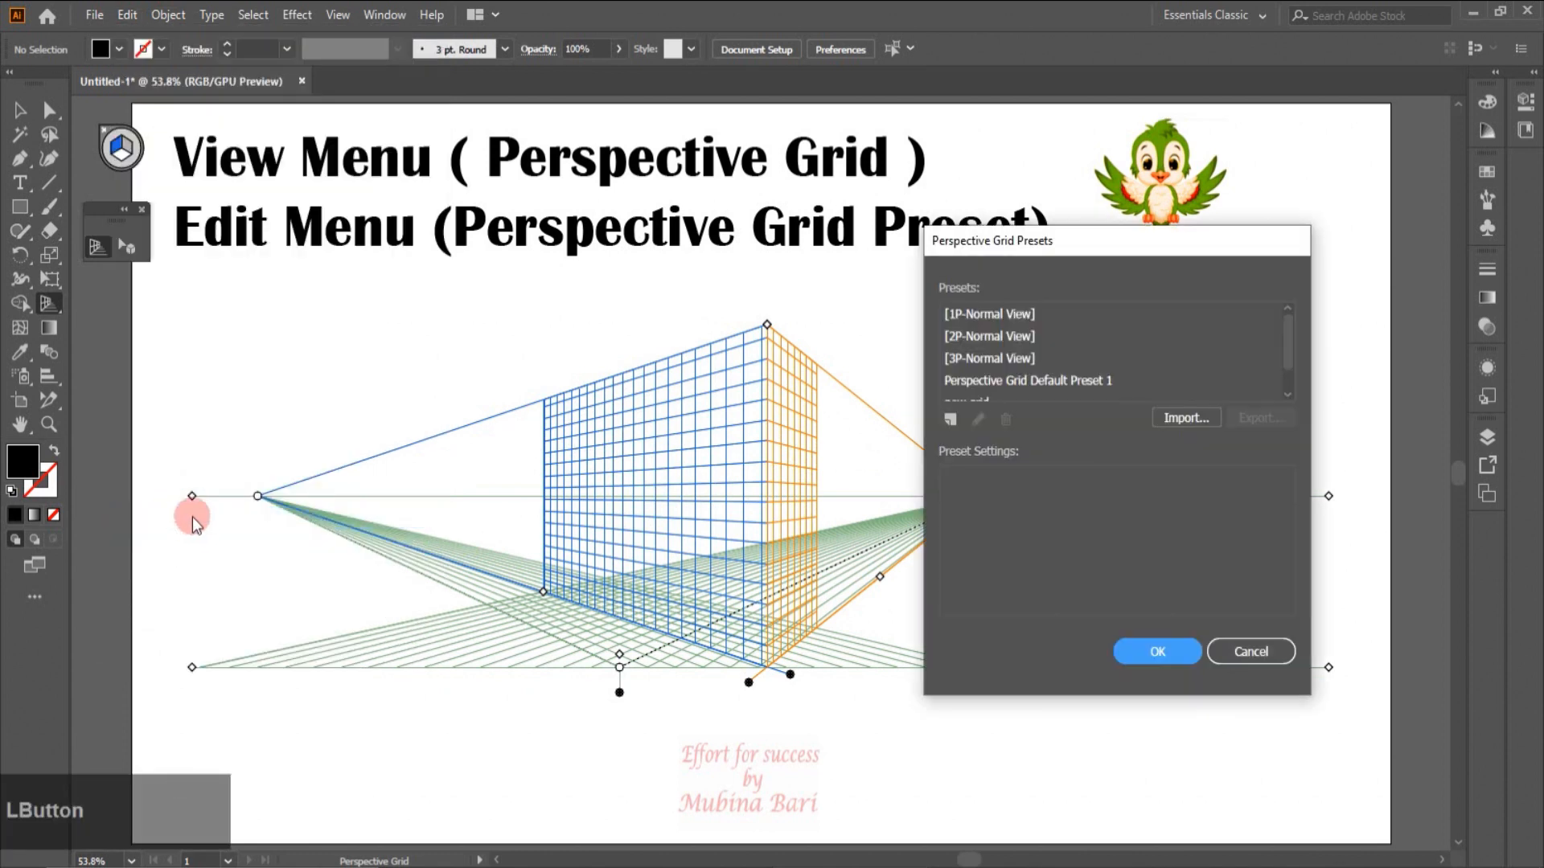
left_click(950, 419)
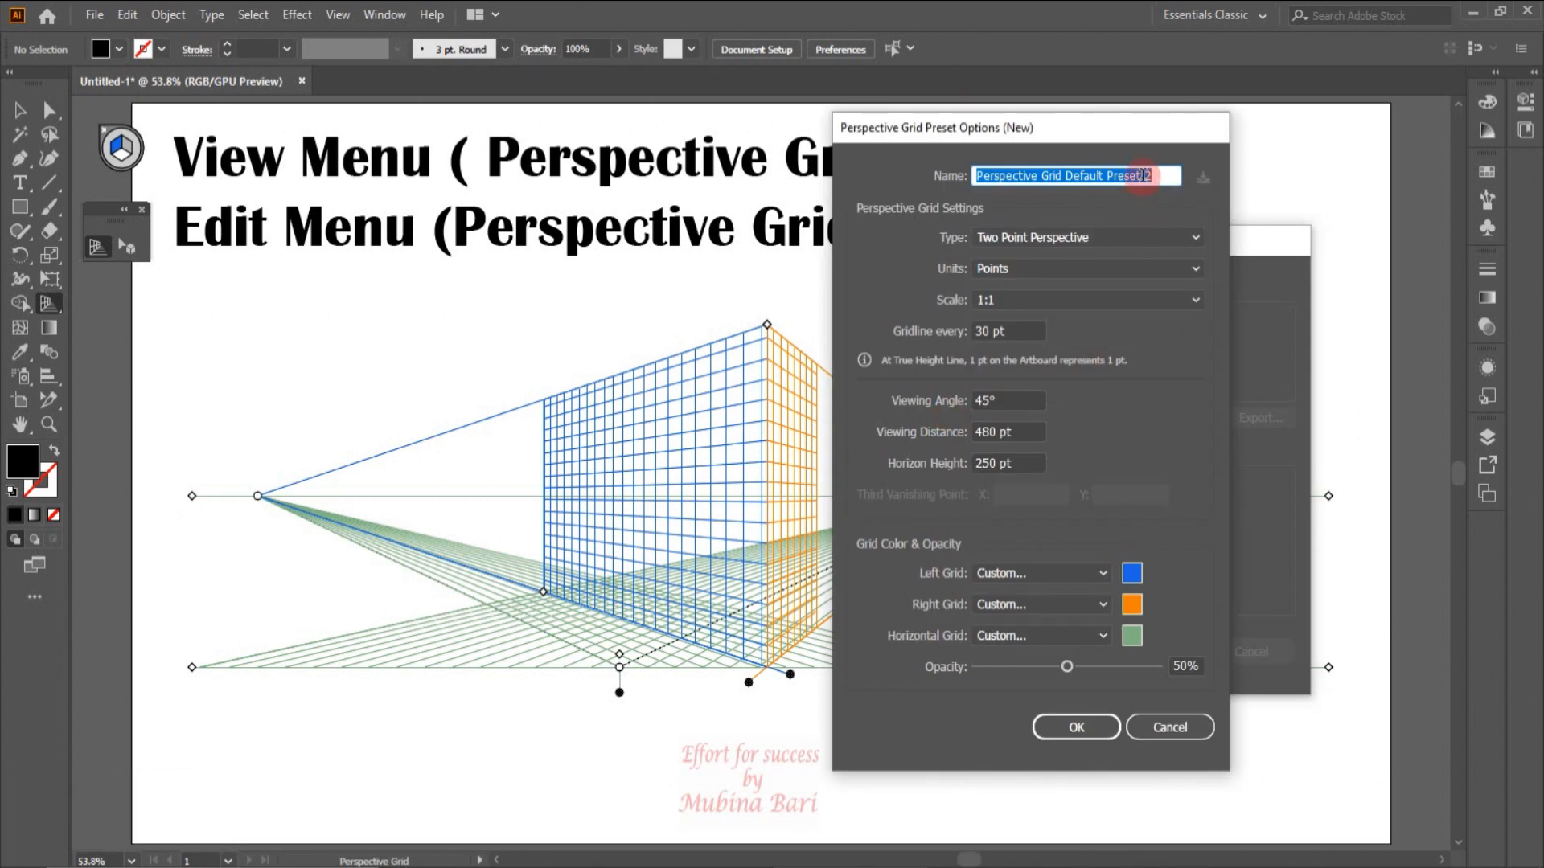
type("3")
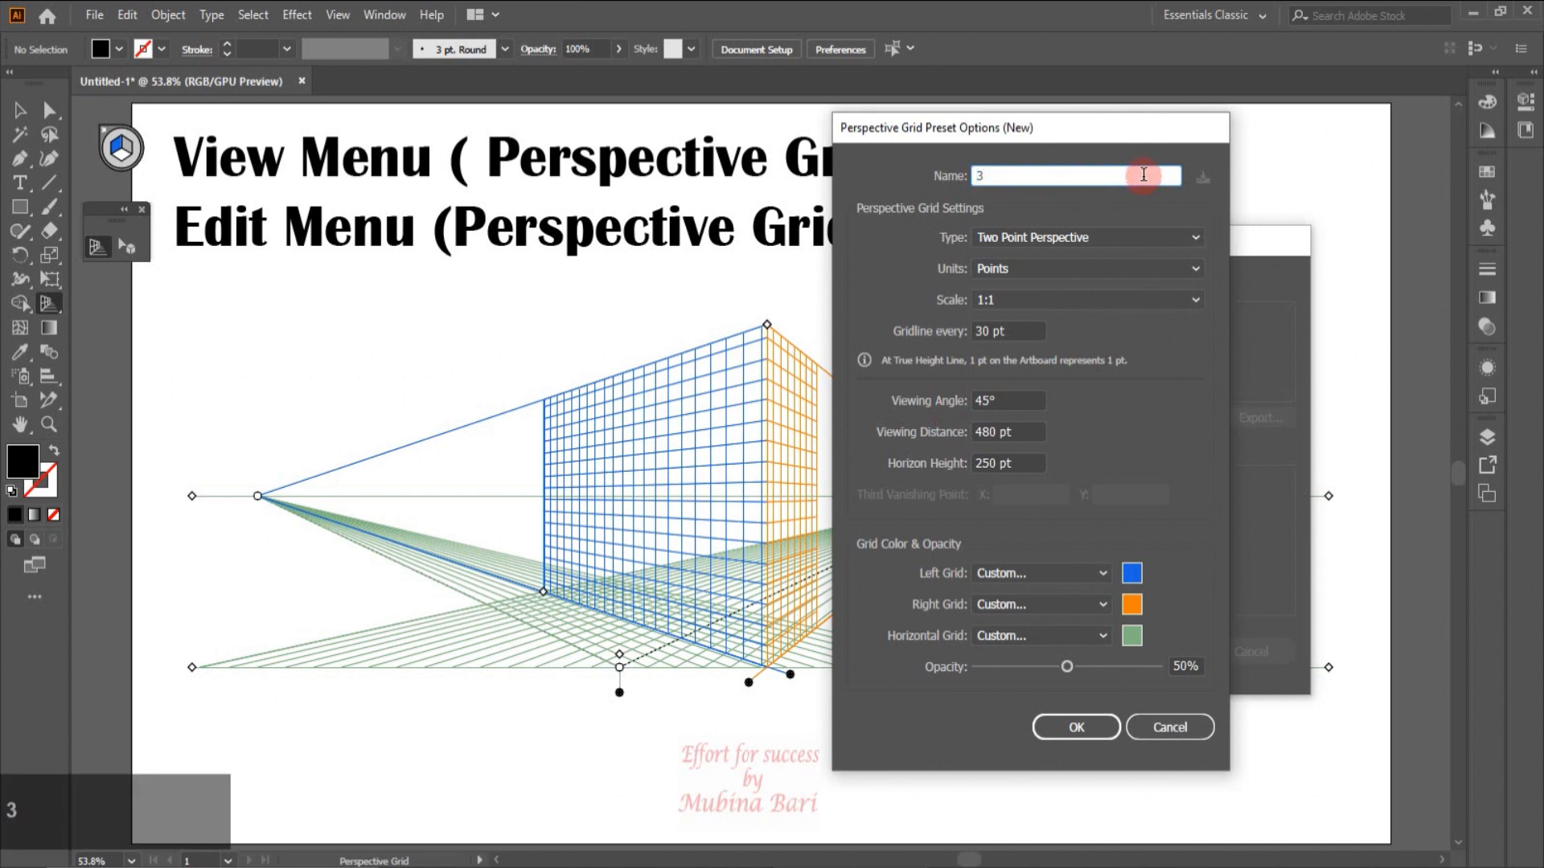
type(" grid")
left_click(1064, 731)
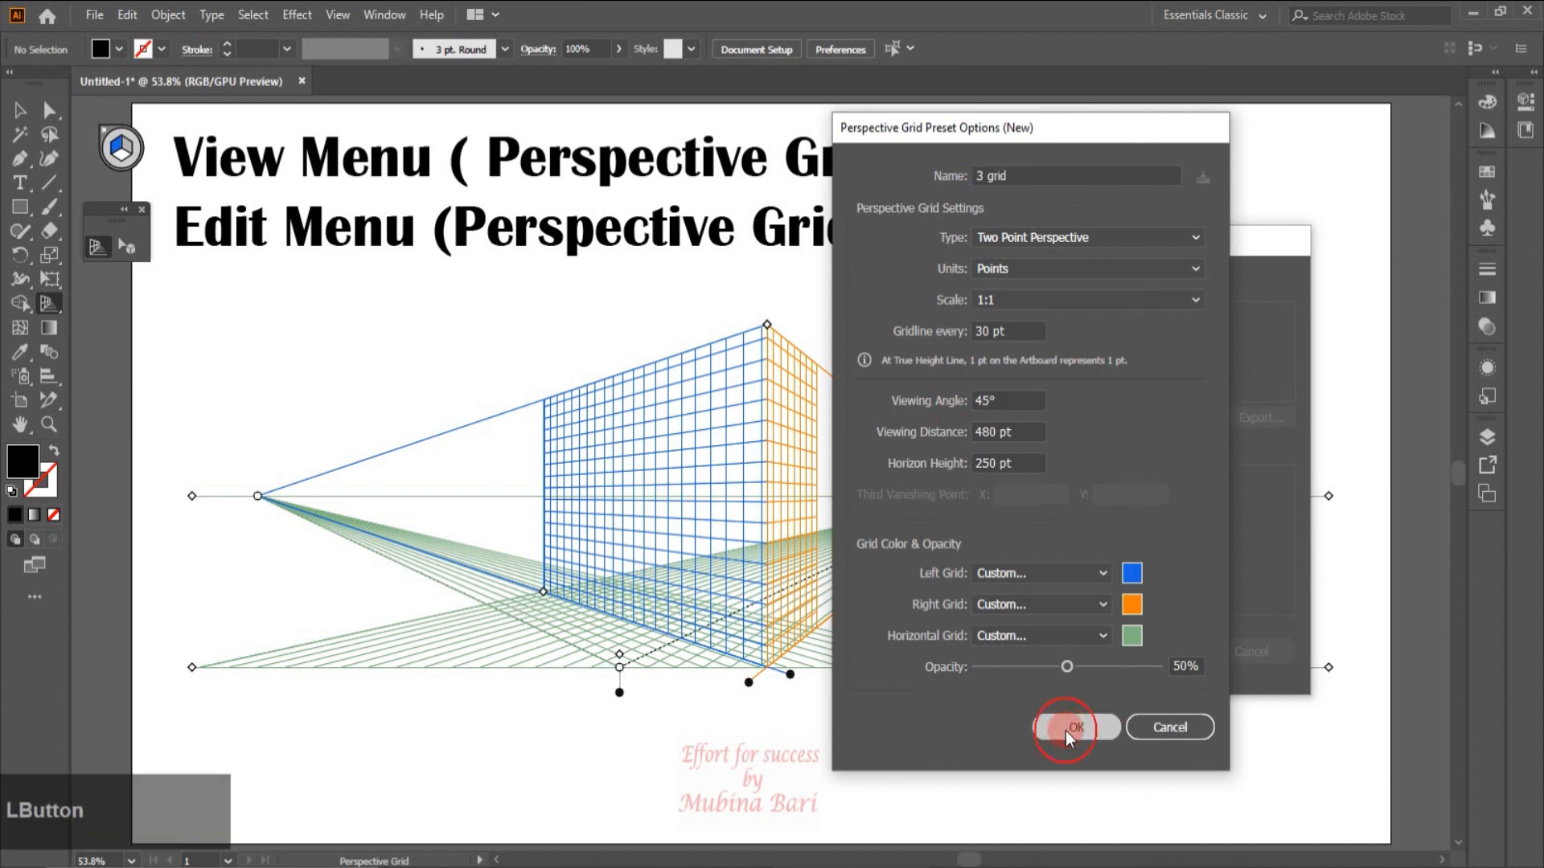
mouse_move(1288, 372)
left_mouse_down()
mouse_move(1286, 325)
mouse_move(1284, 396)
left_mouse_up()
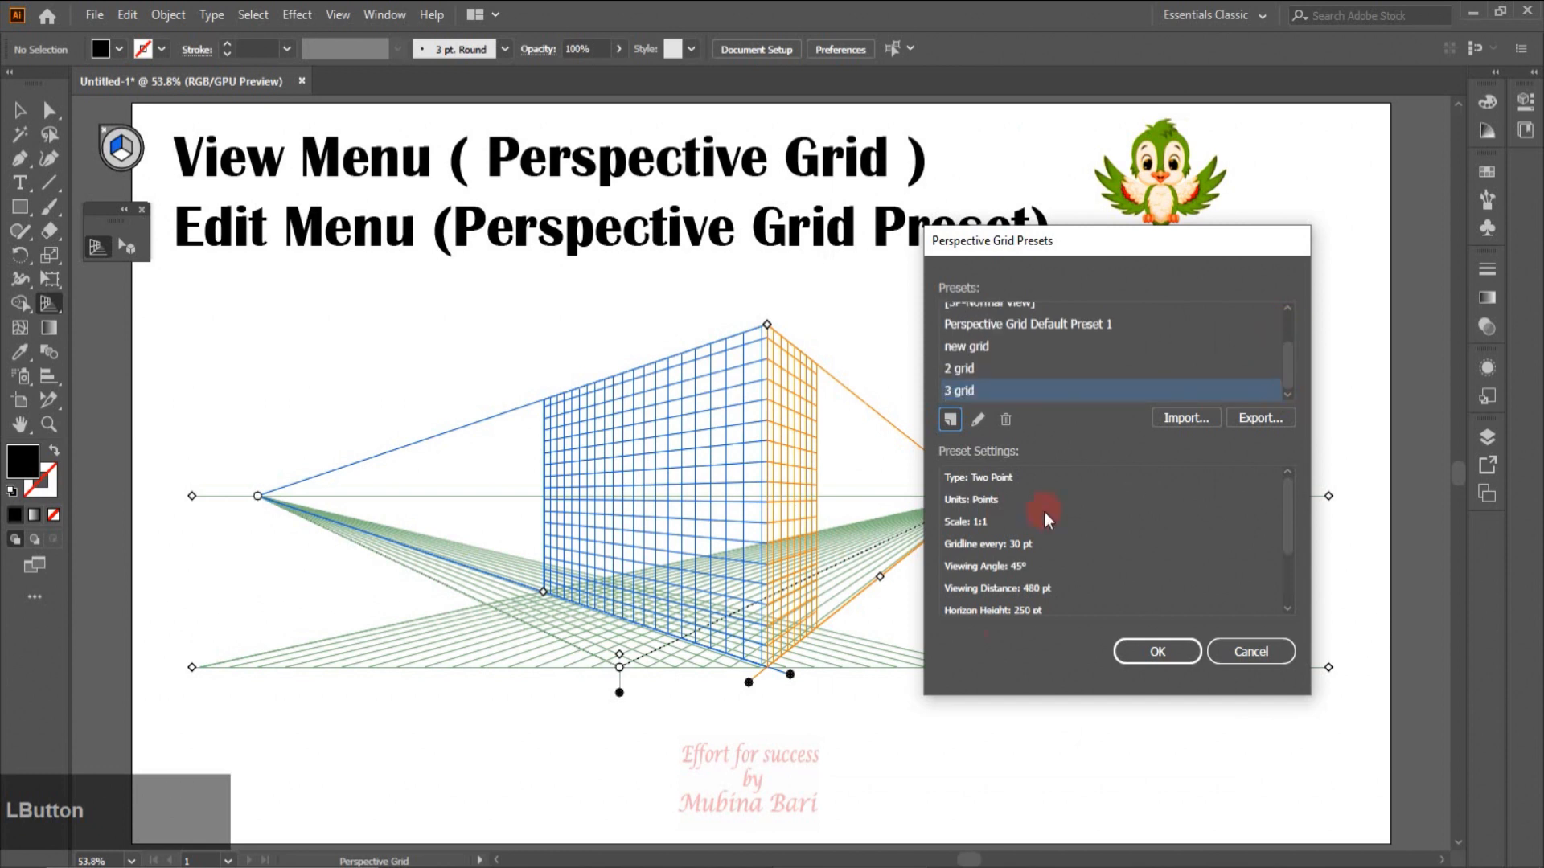
left_click(1119, 664)
Step: Apply the two-point [2P-Normal View] preset to the document and activate the Perspective Grid tool
left_click(352, 16)
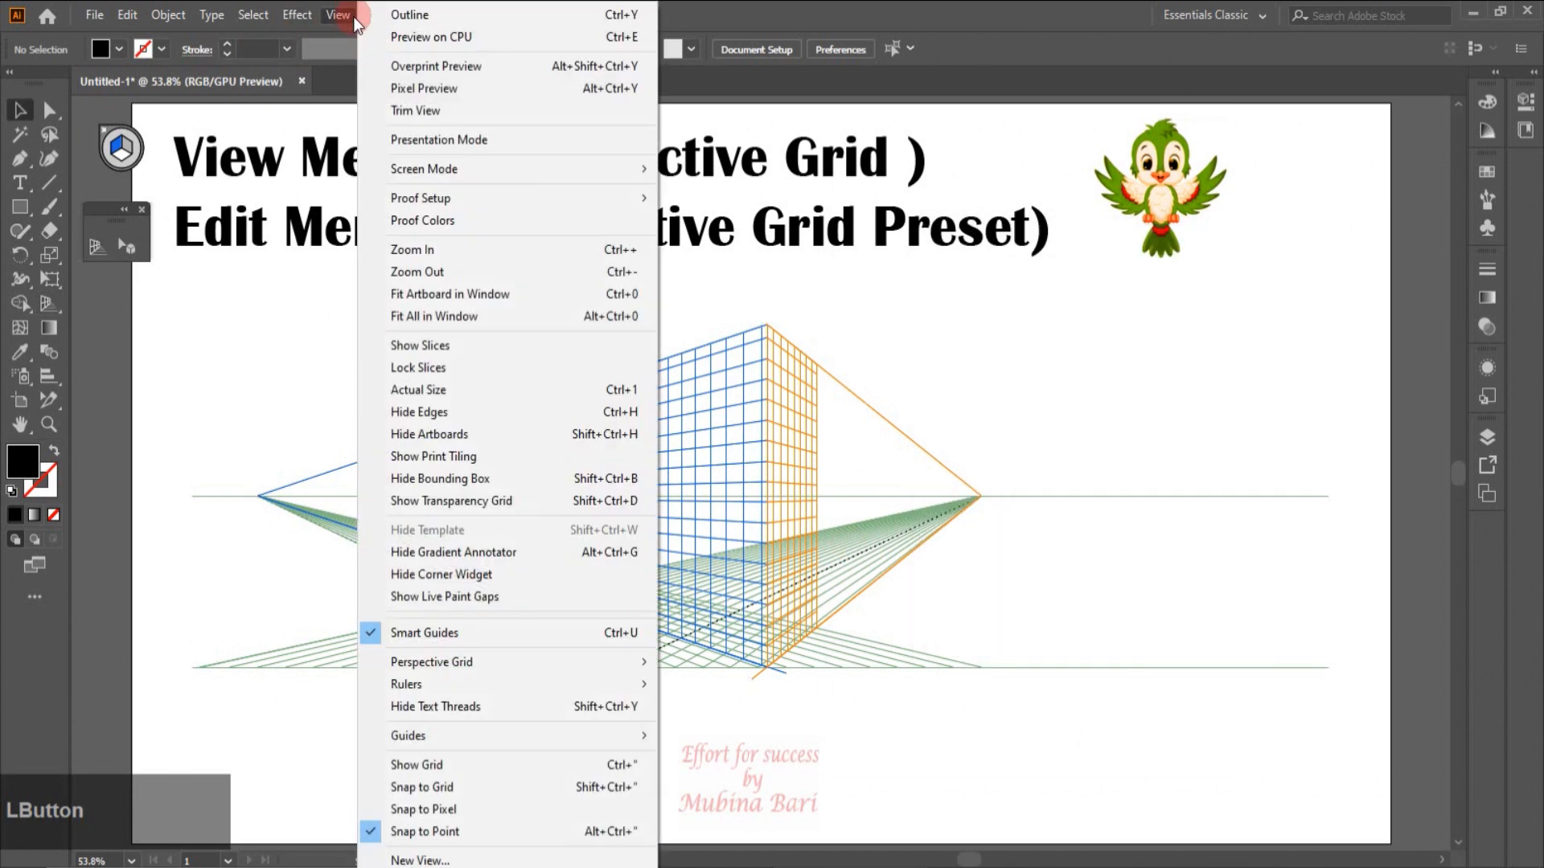
mouse_move(450, 658)
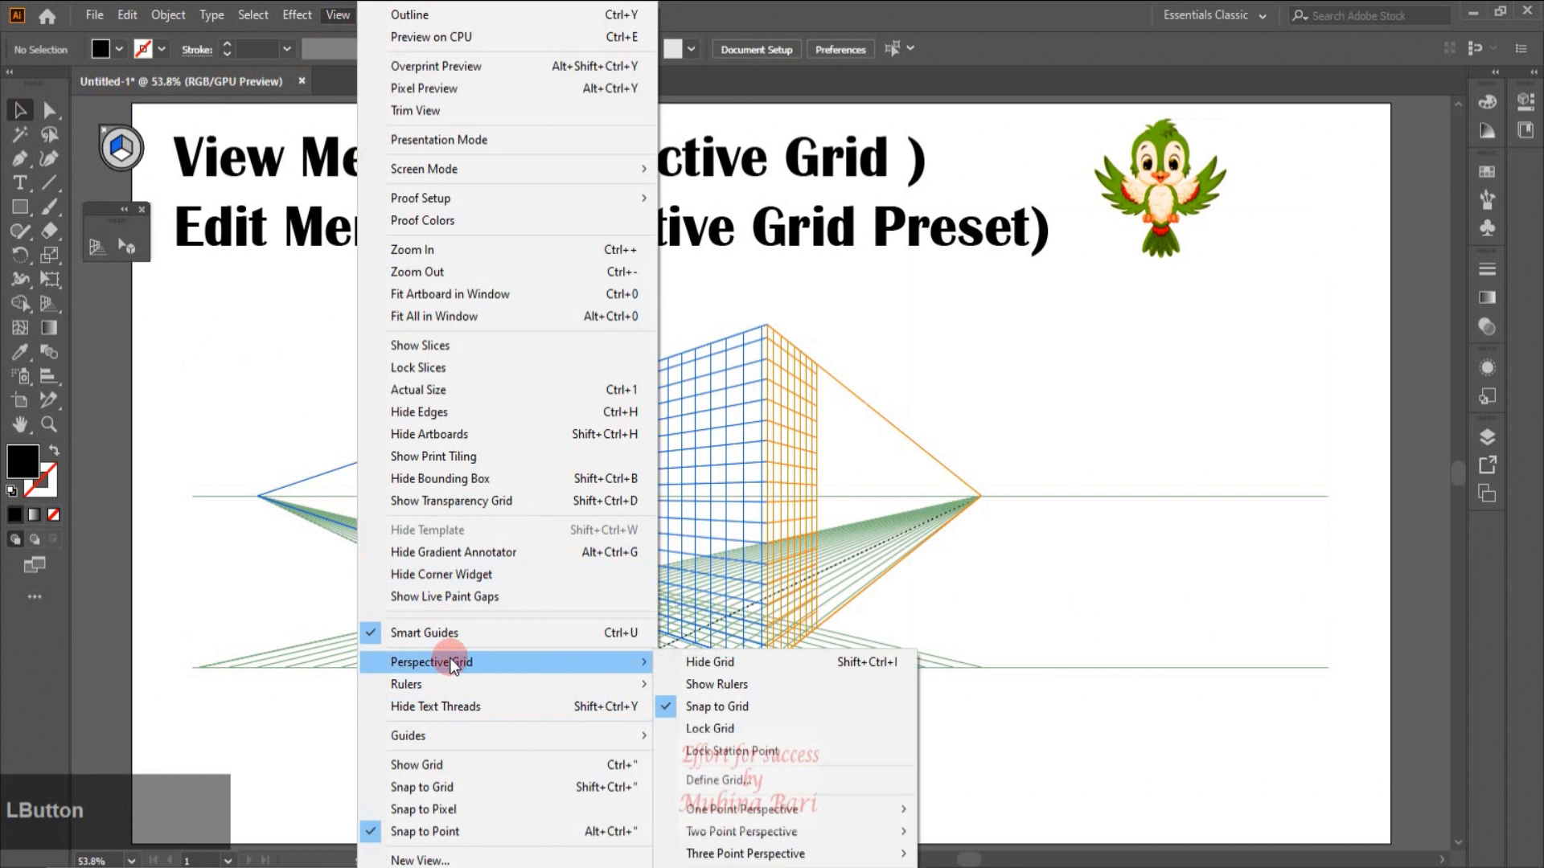
mouse_move(753, 833)
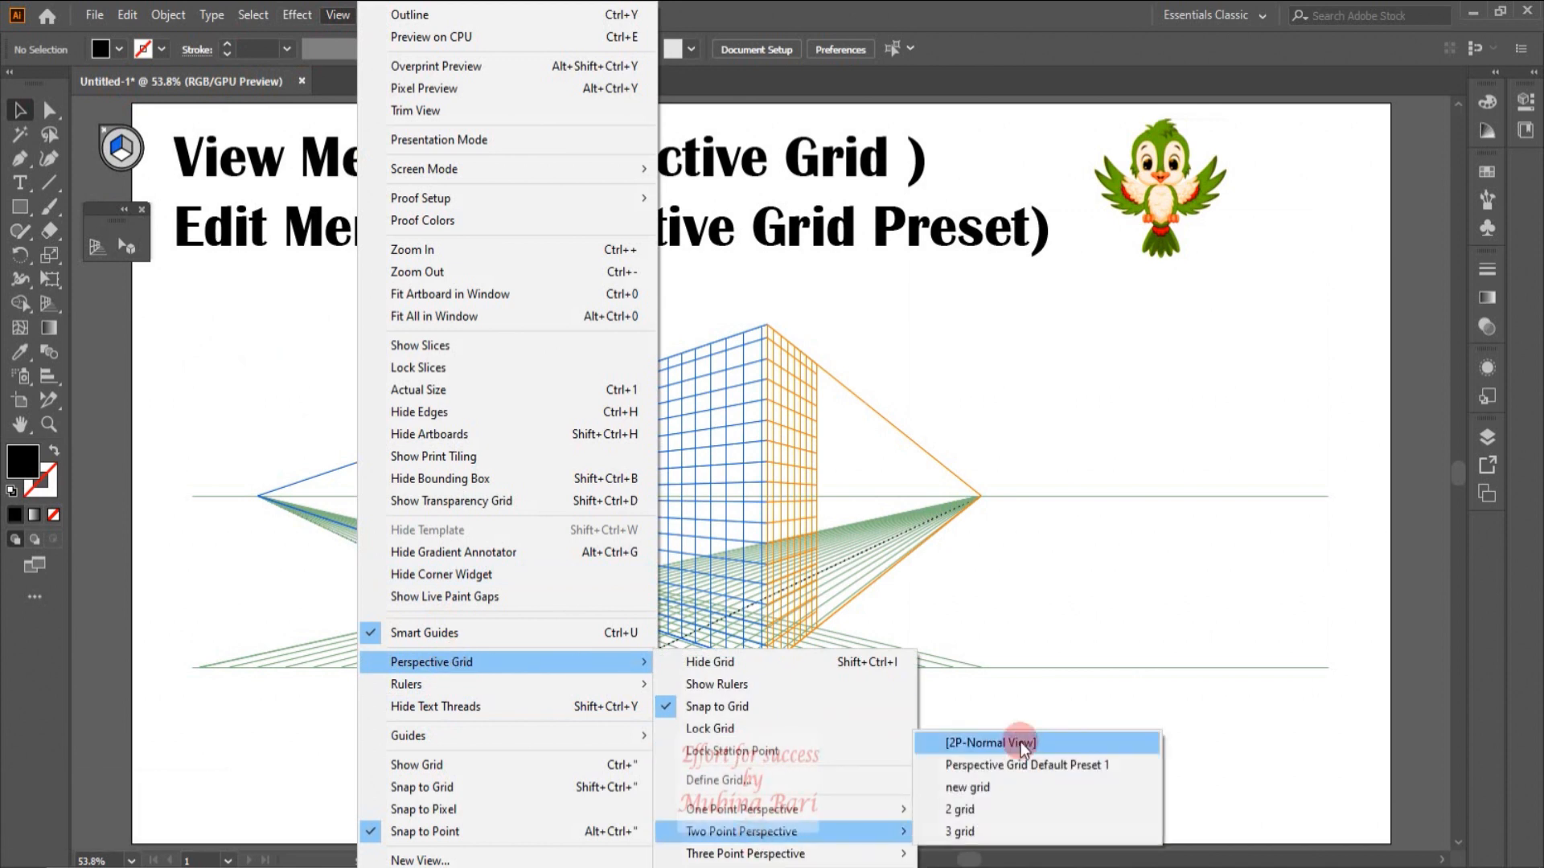
left_click(1020, 741)
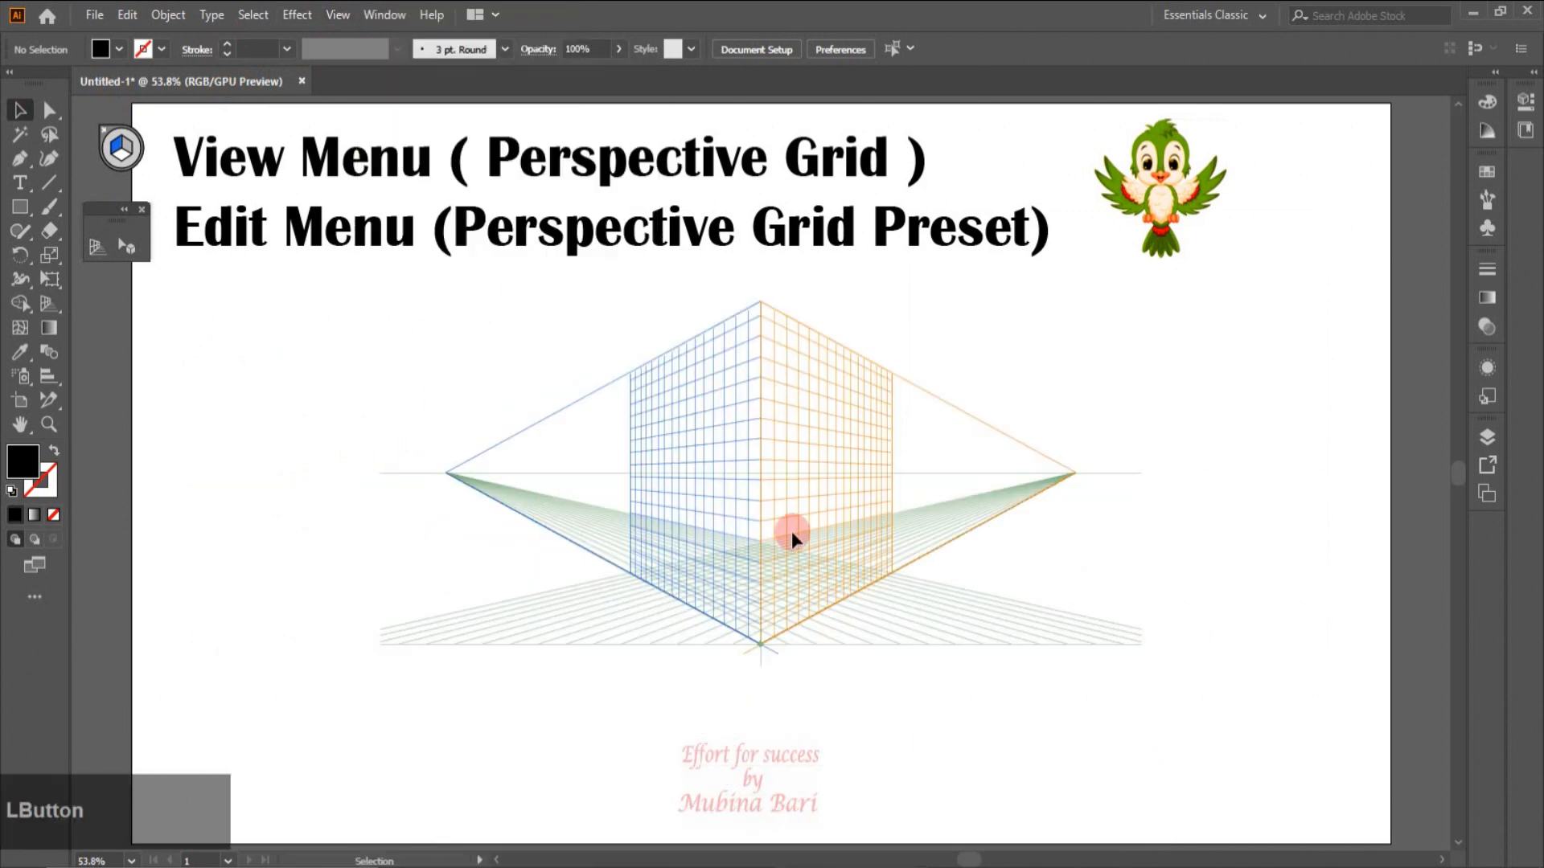
key("shift+p")
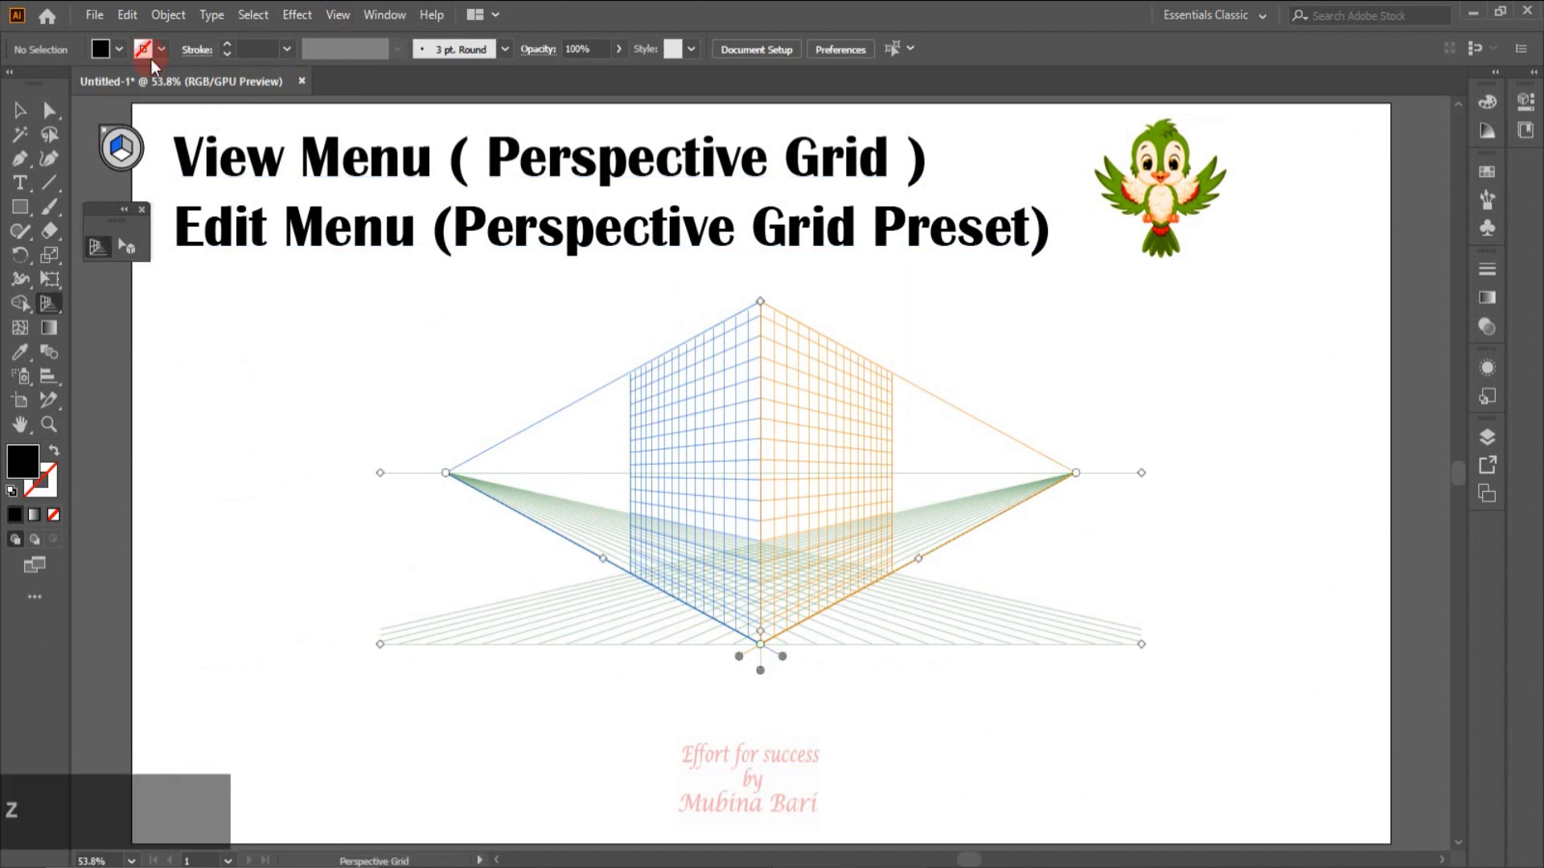
Step: Review the saved presets in the Perspective Grid Presets manager and delete the "new grid" preset
left_click(127, 15)
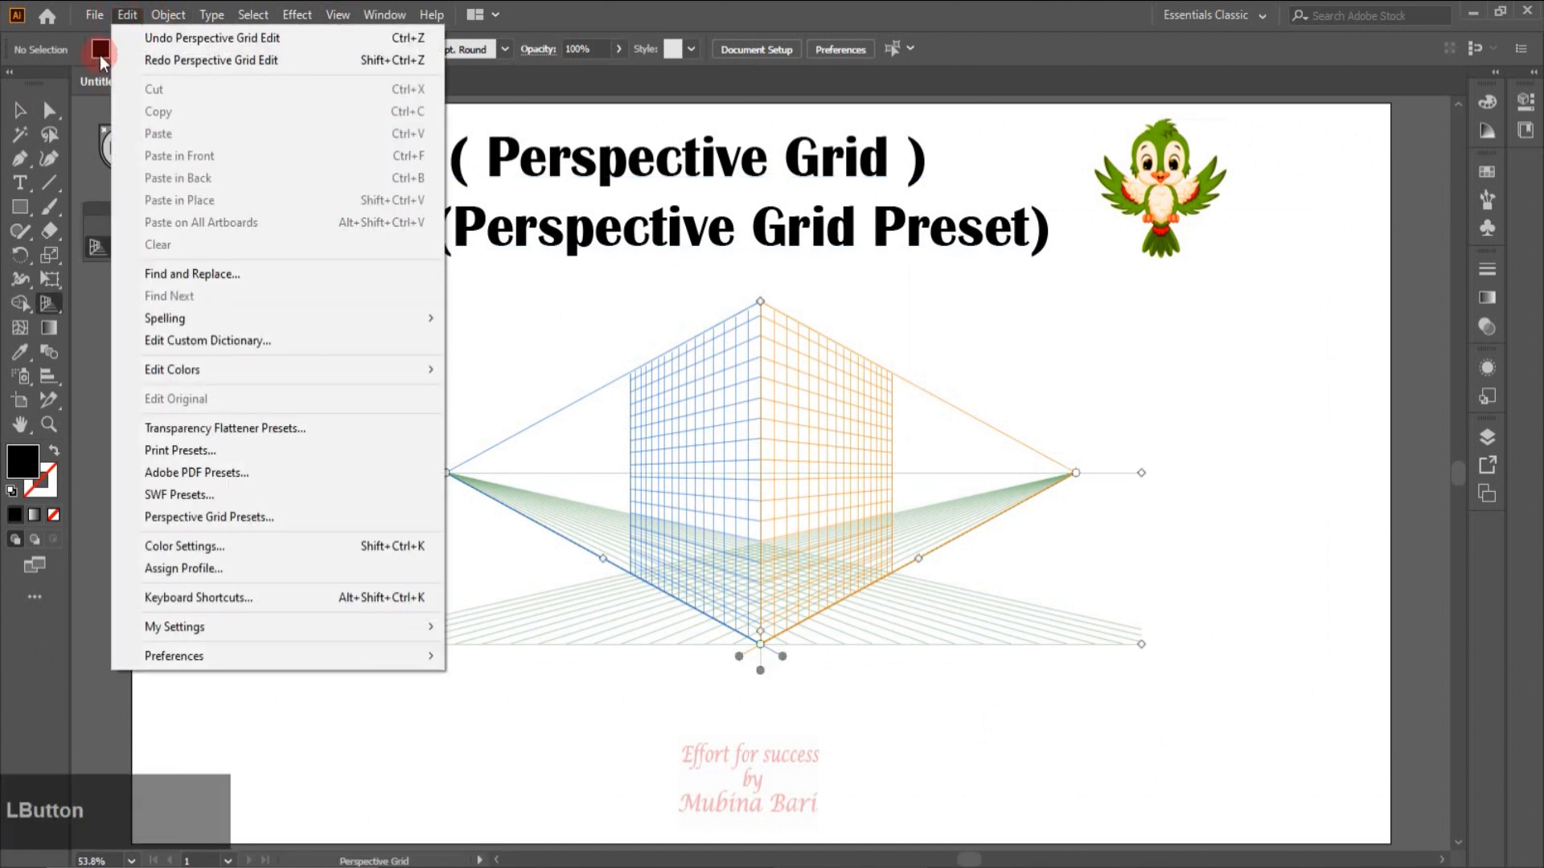
left_click(205, 519)
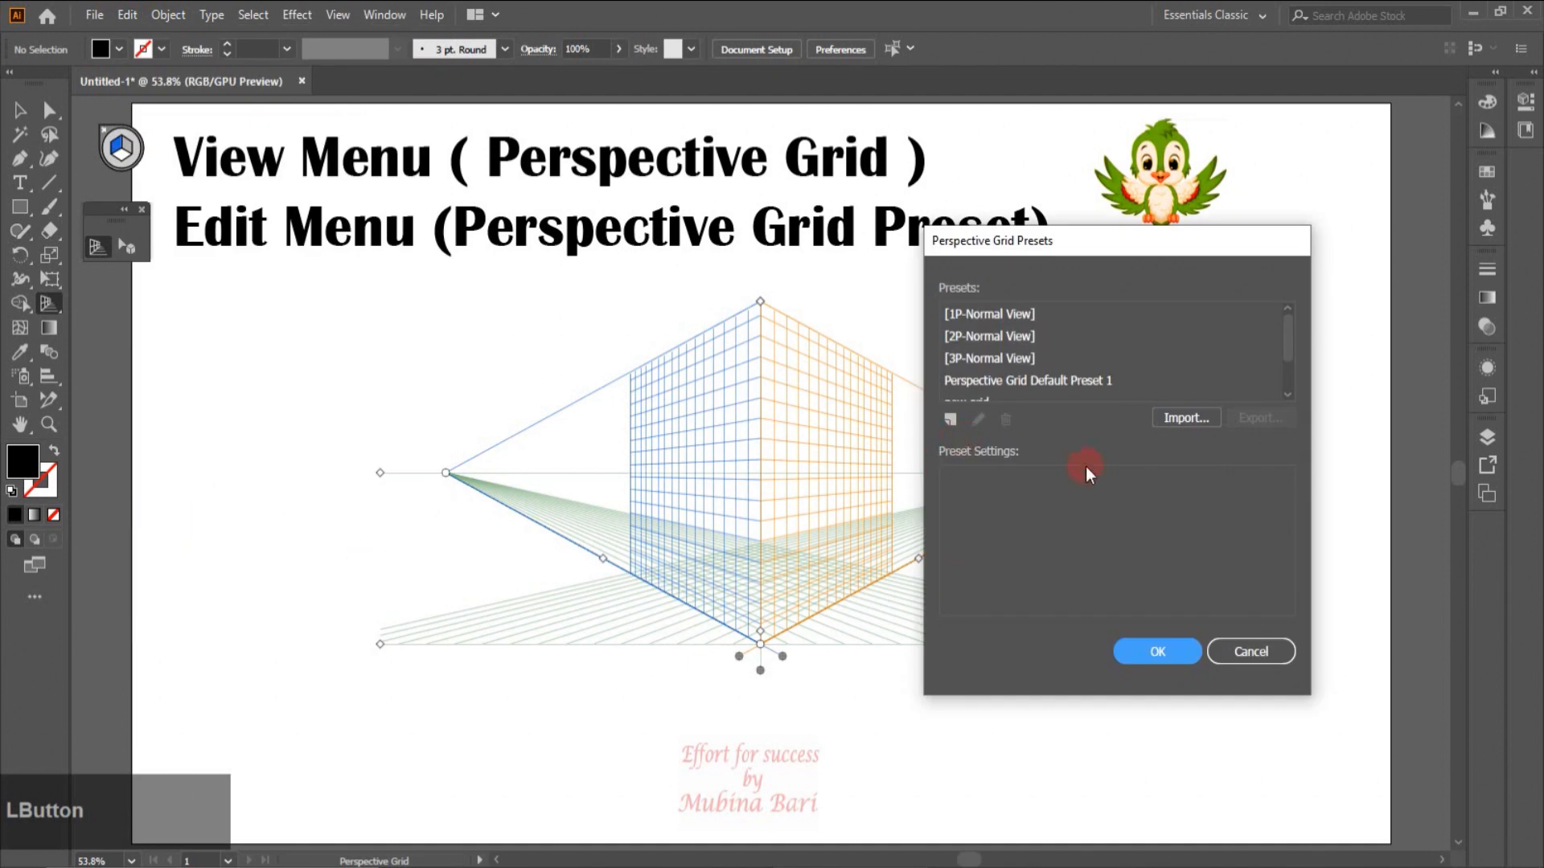
left_click_drag(1286, 340, 1285, 370)
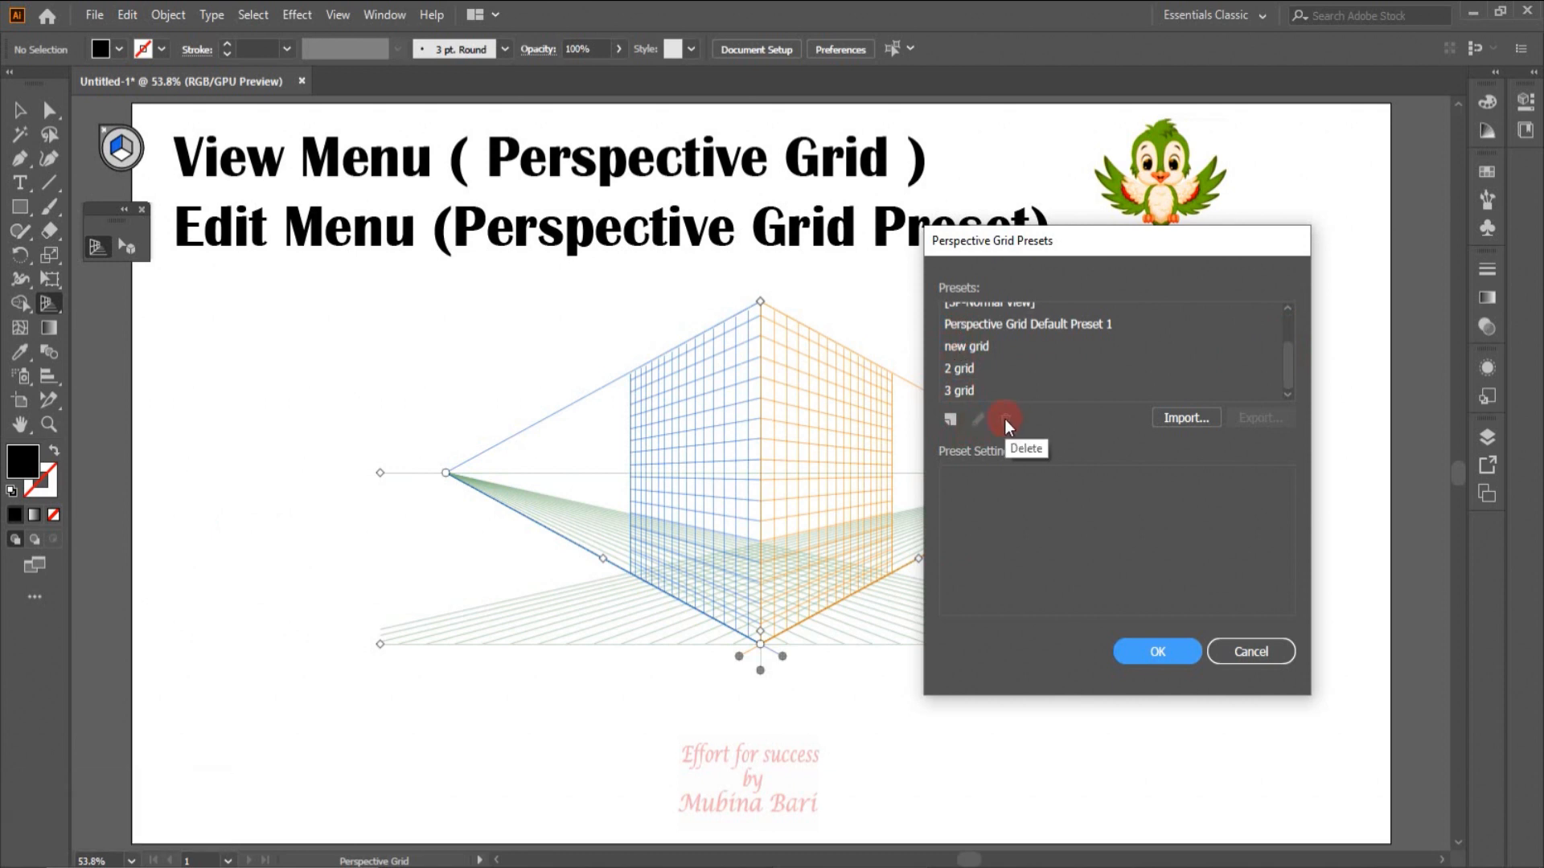
left_click(968, 391)
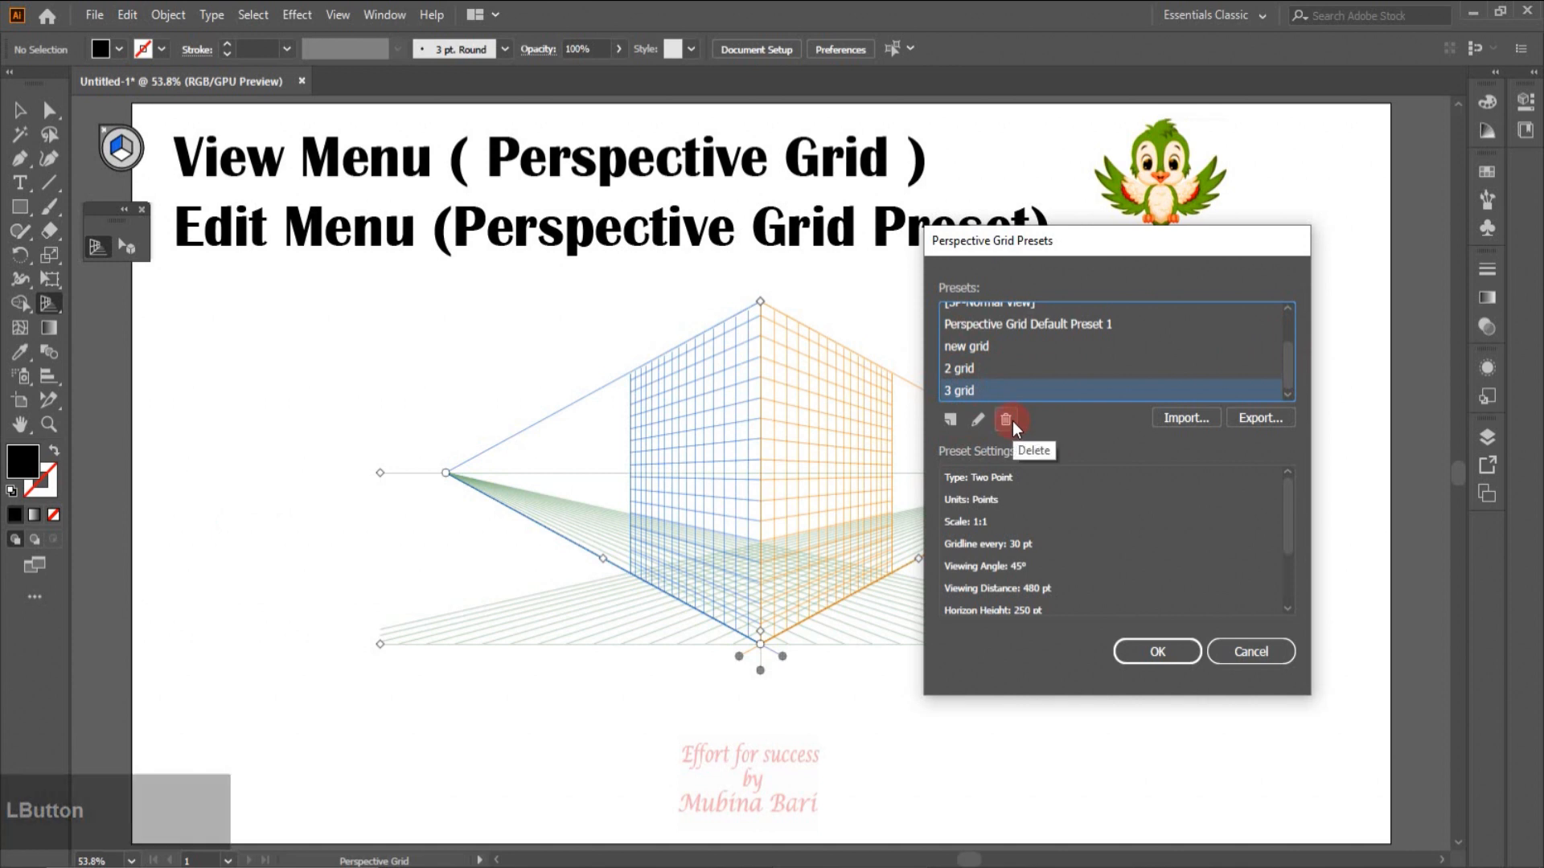
left_click(972, 366)
left_click(969, 346)
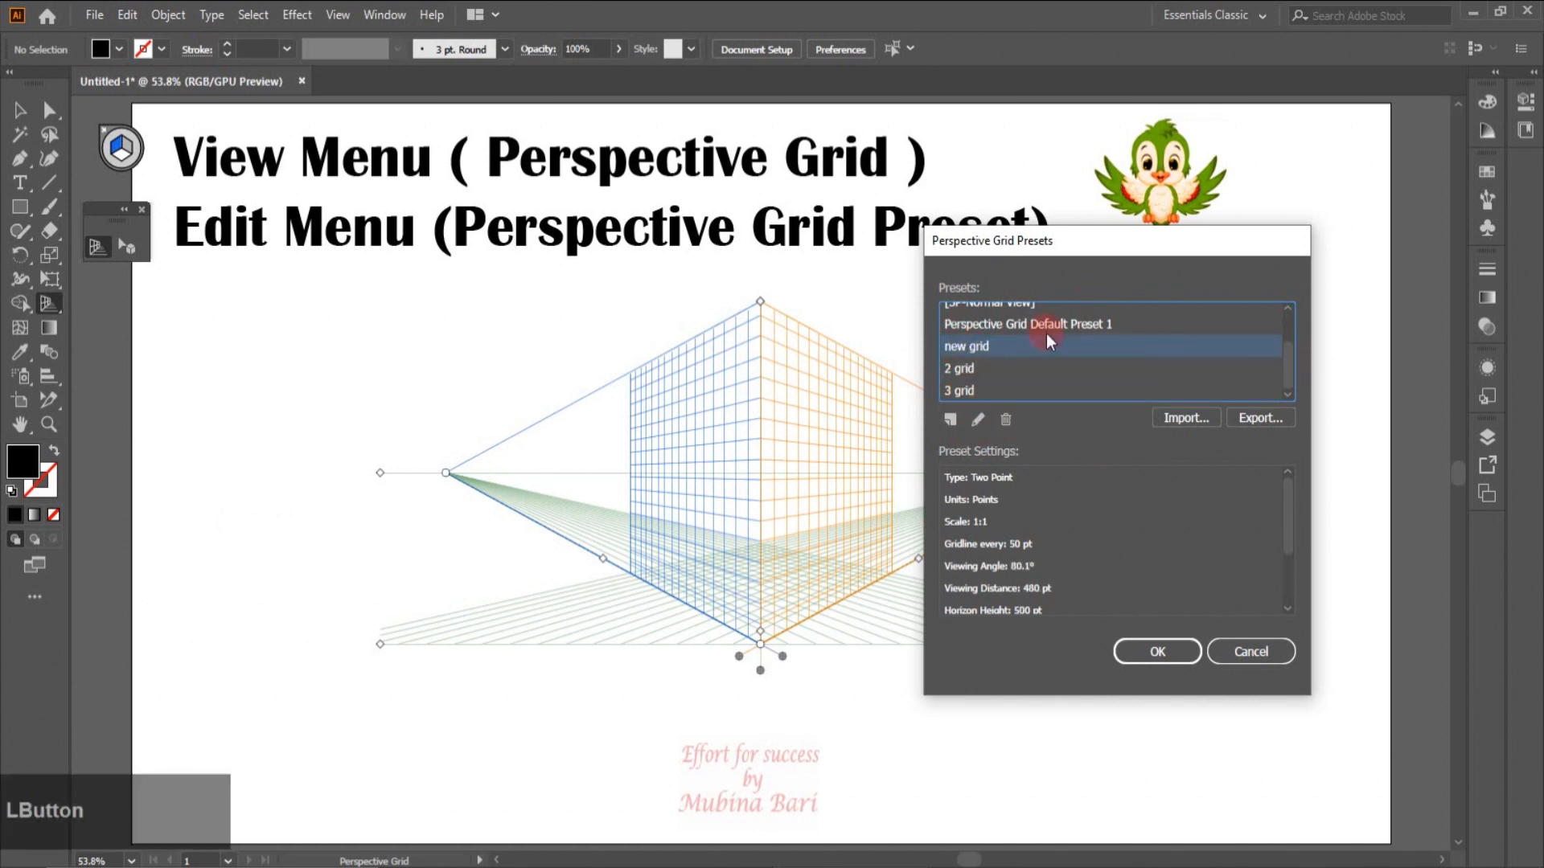
left_click(976, 421)
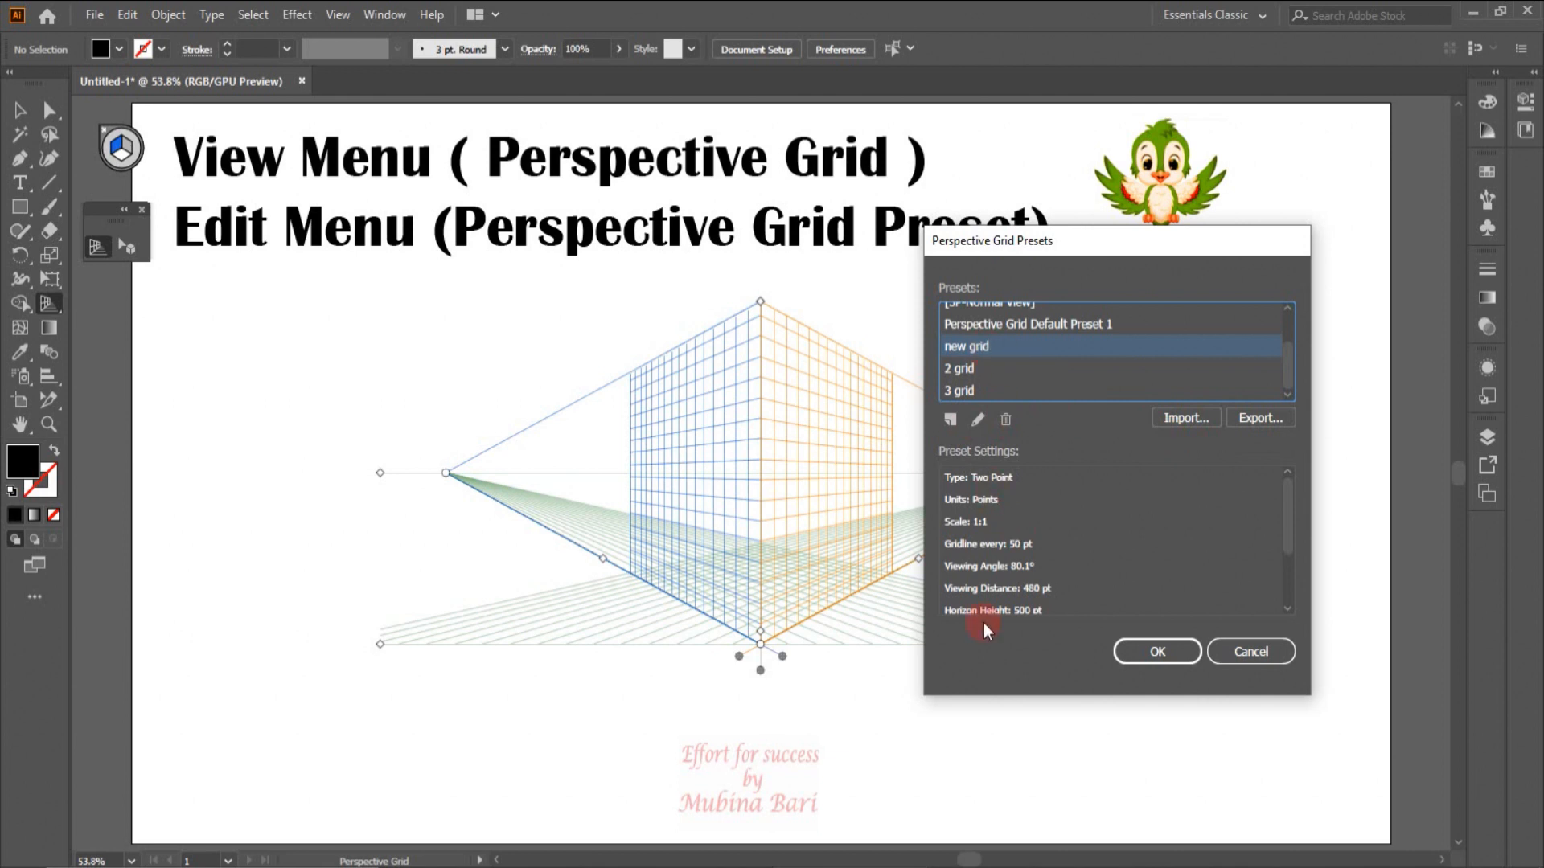
left_click(1006, 420)
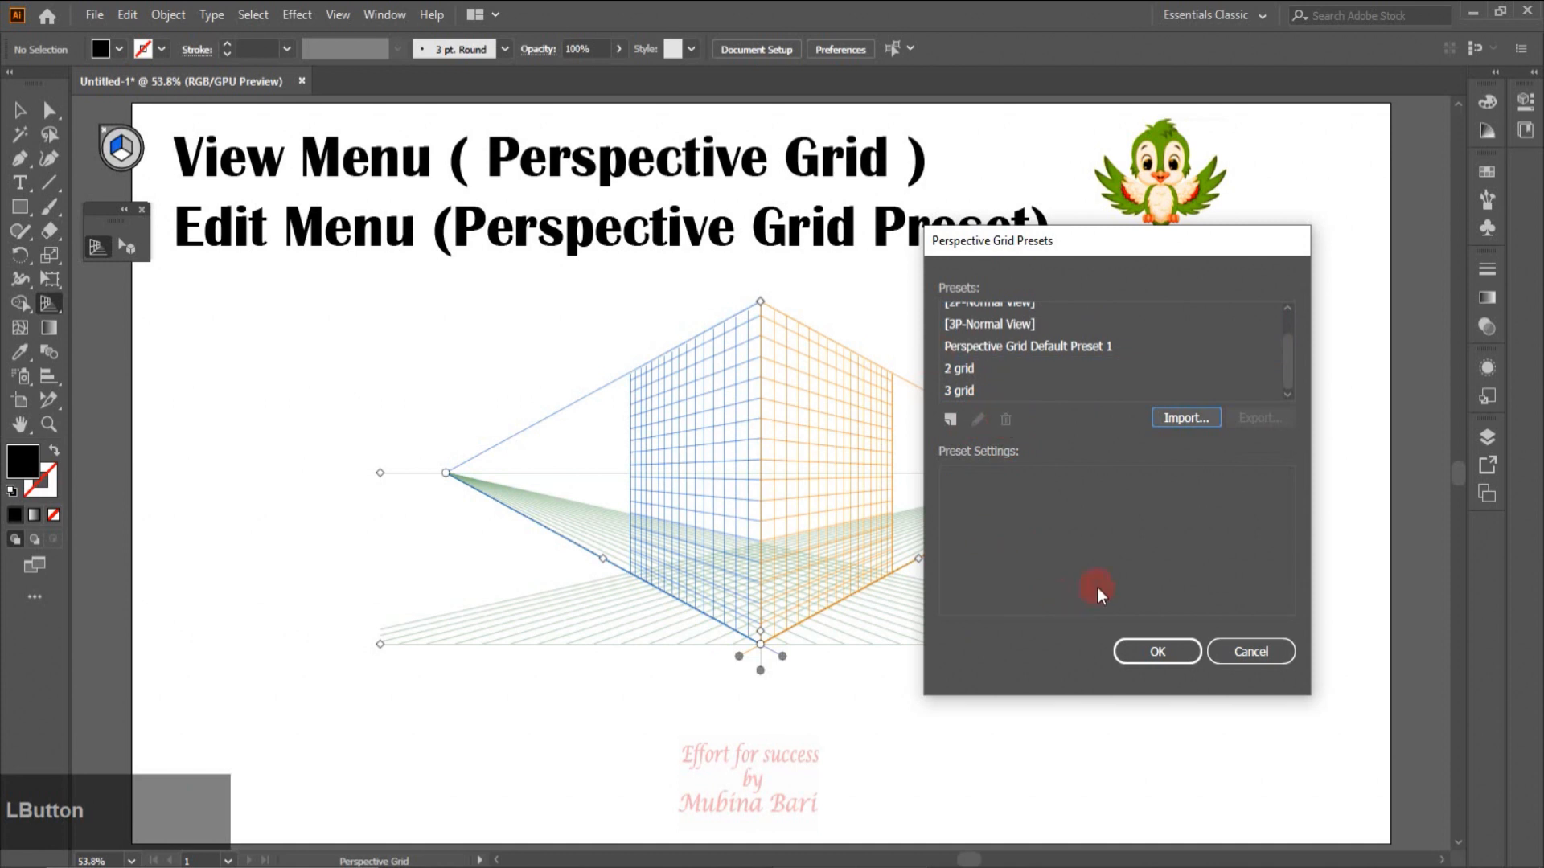
left_click(1157, 652)
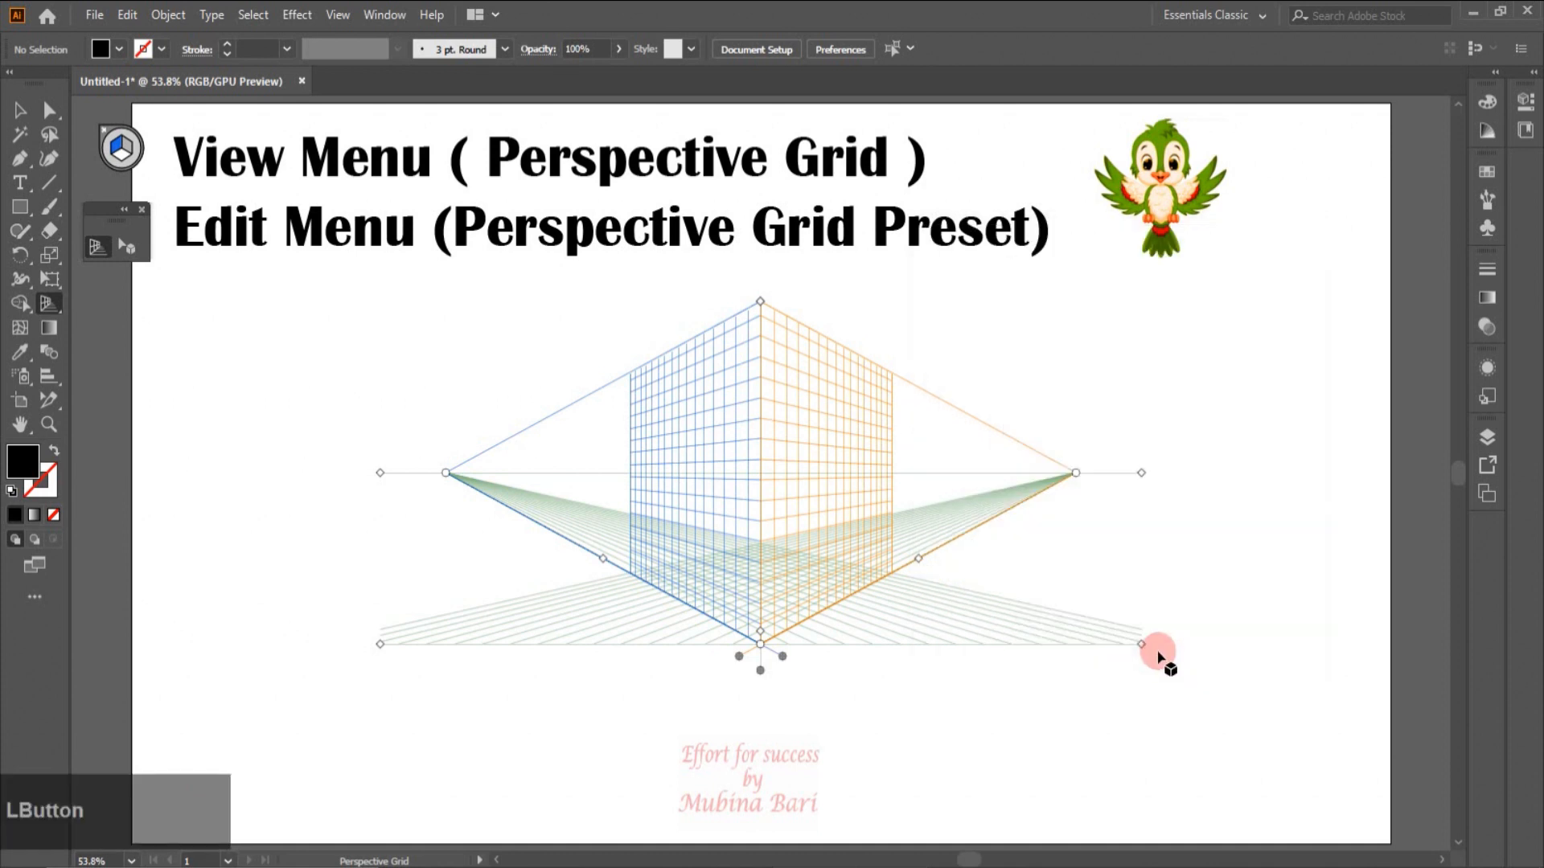
Step: Check the two-point presets available for the perspective grid and choose "3 grid"
left_click(336, 15)
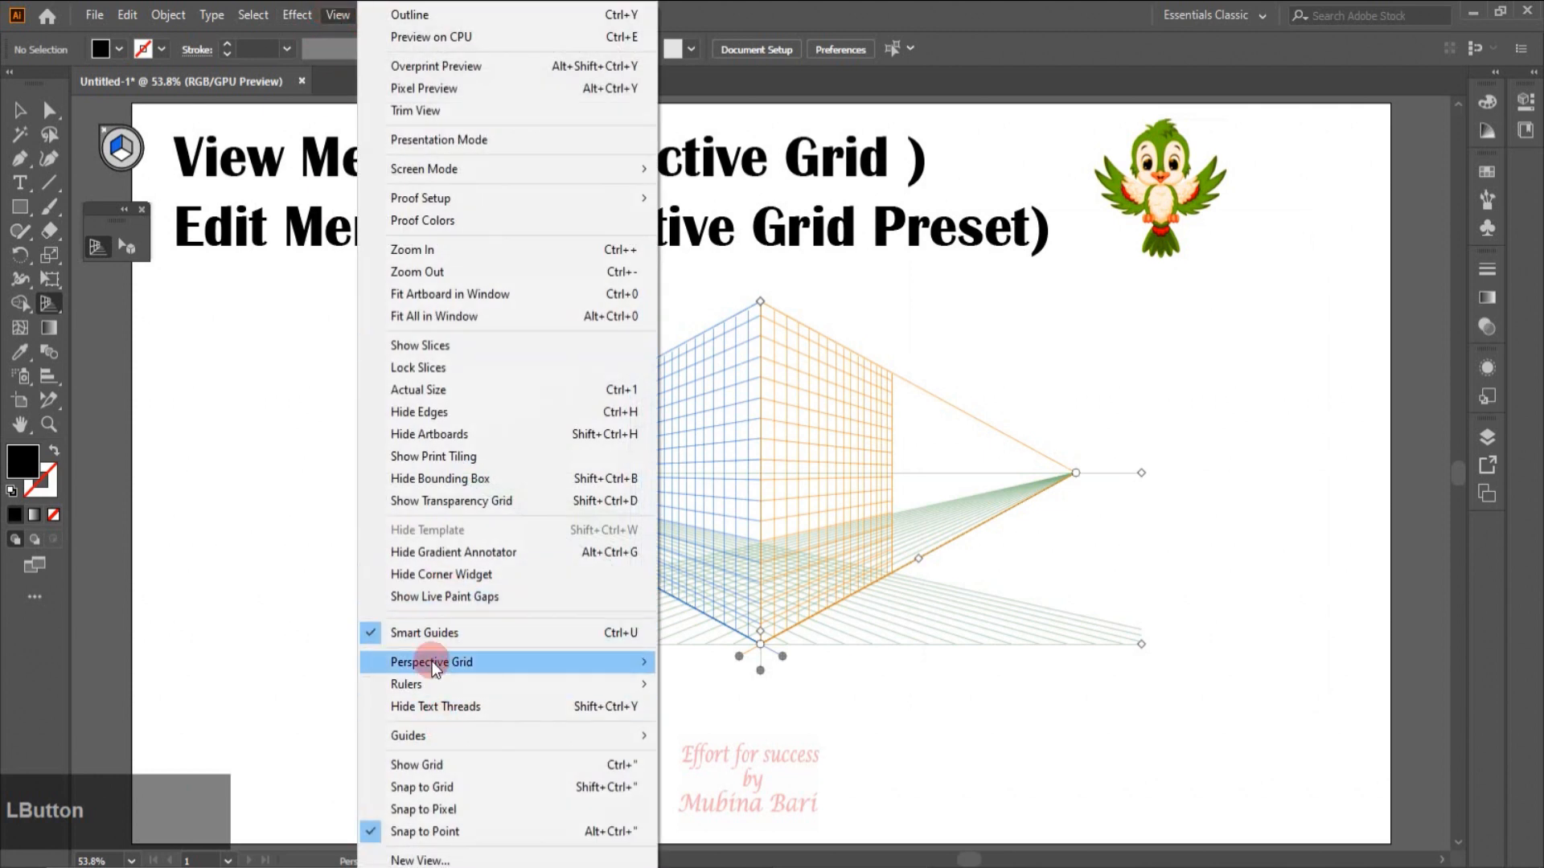
mouse_move(433, 665)
mouse_move(708, 834)
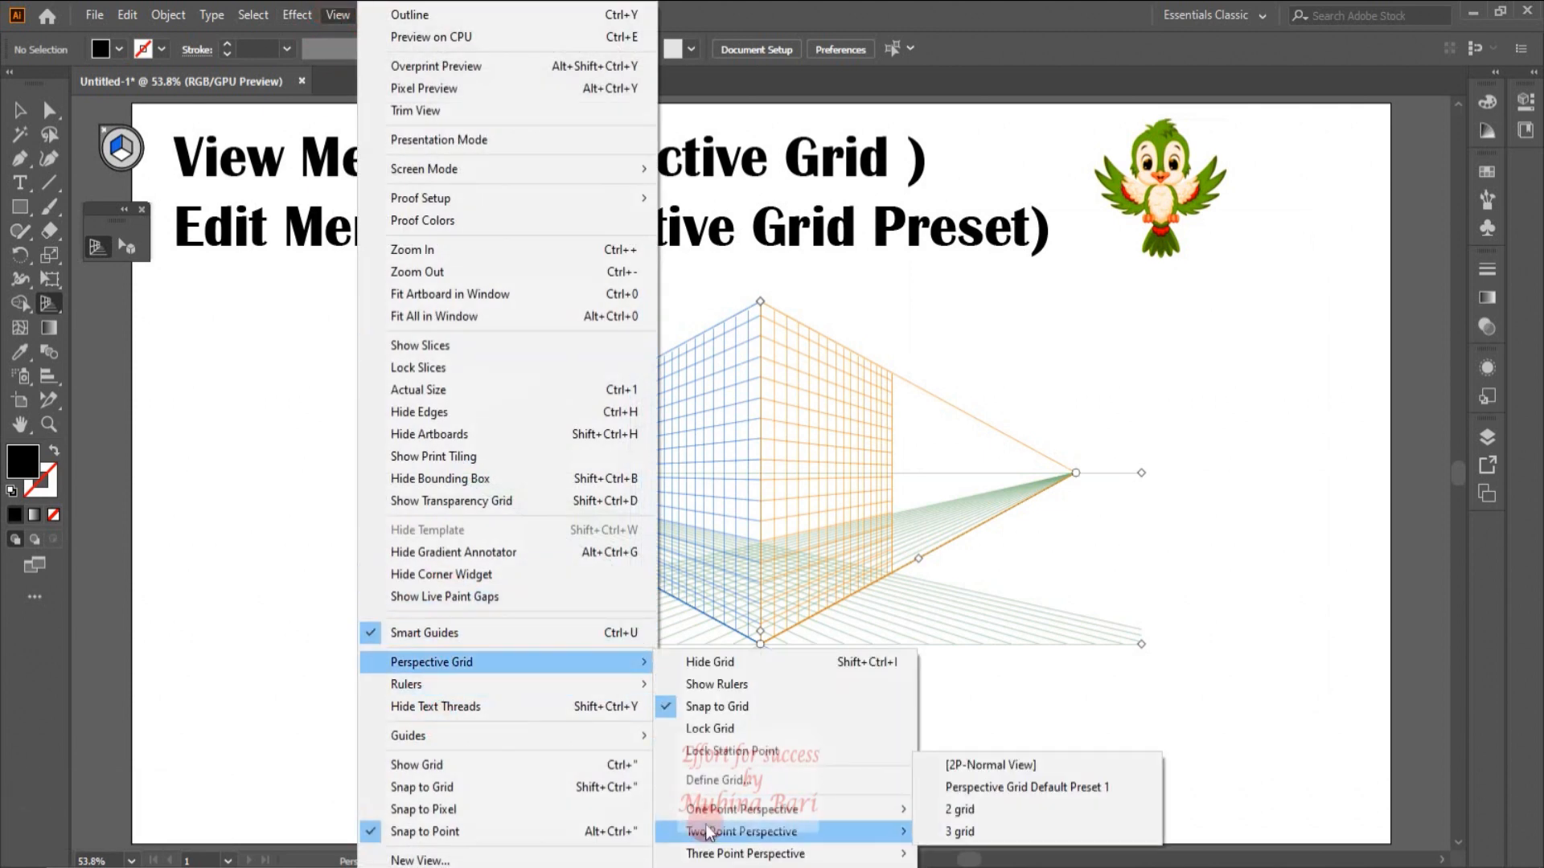
left_click(961, 833)
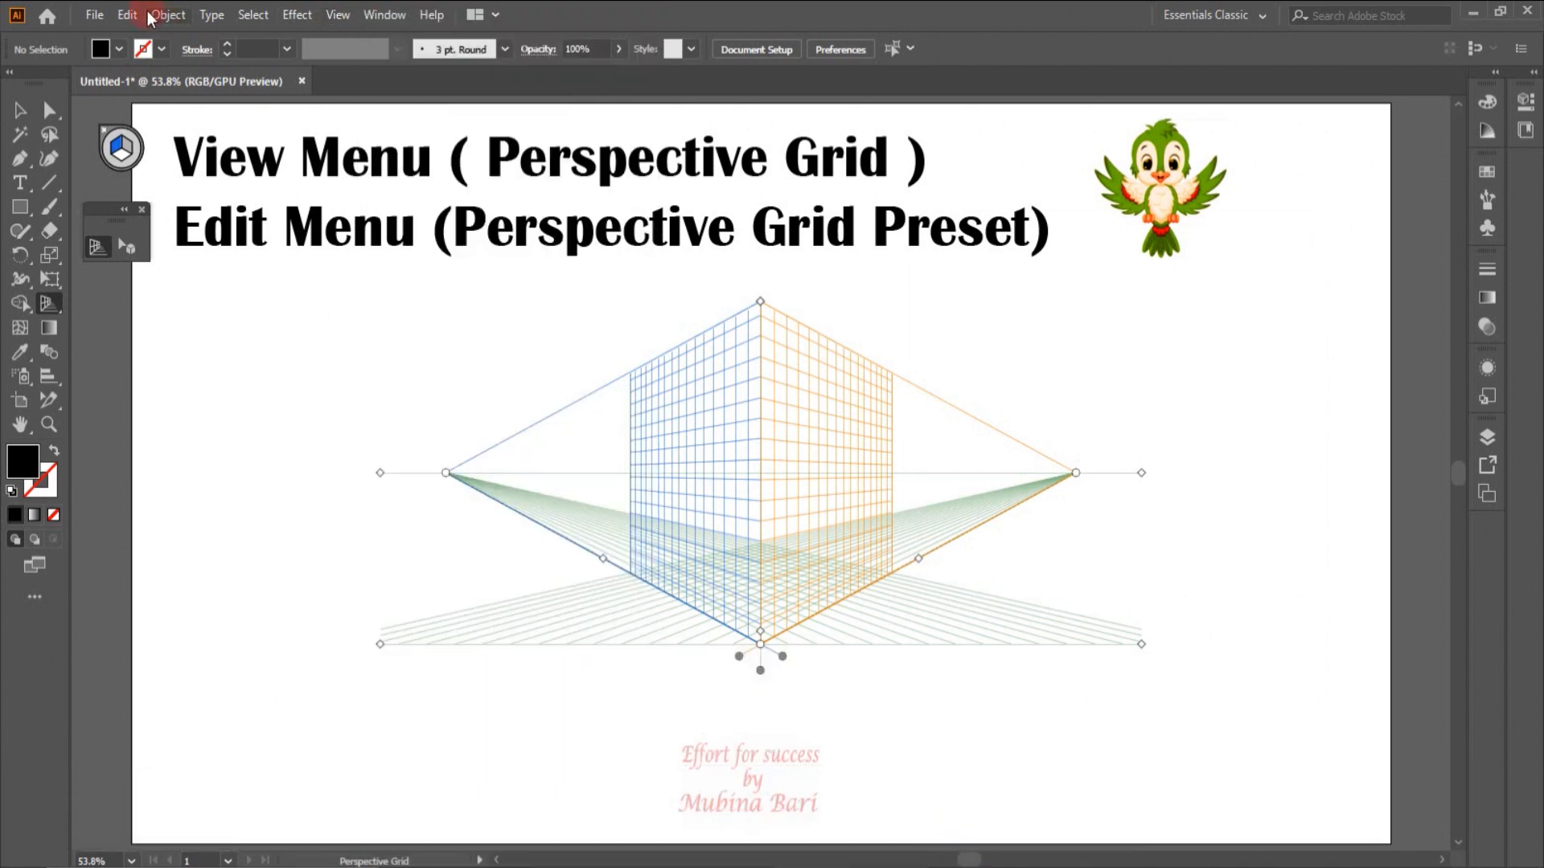
Step: Select the "2 grid" preset in the Perspective Grid Presets manager and start exporting it
left_click(127, 16)
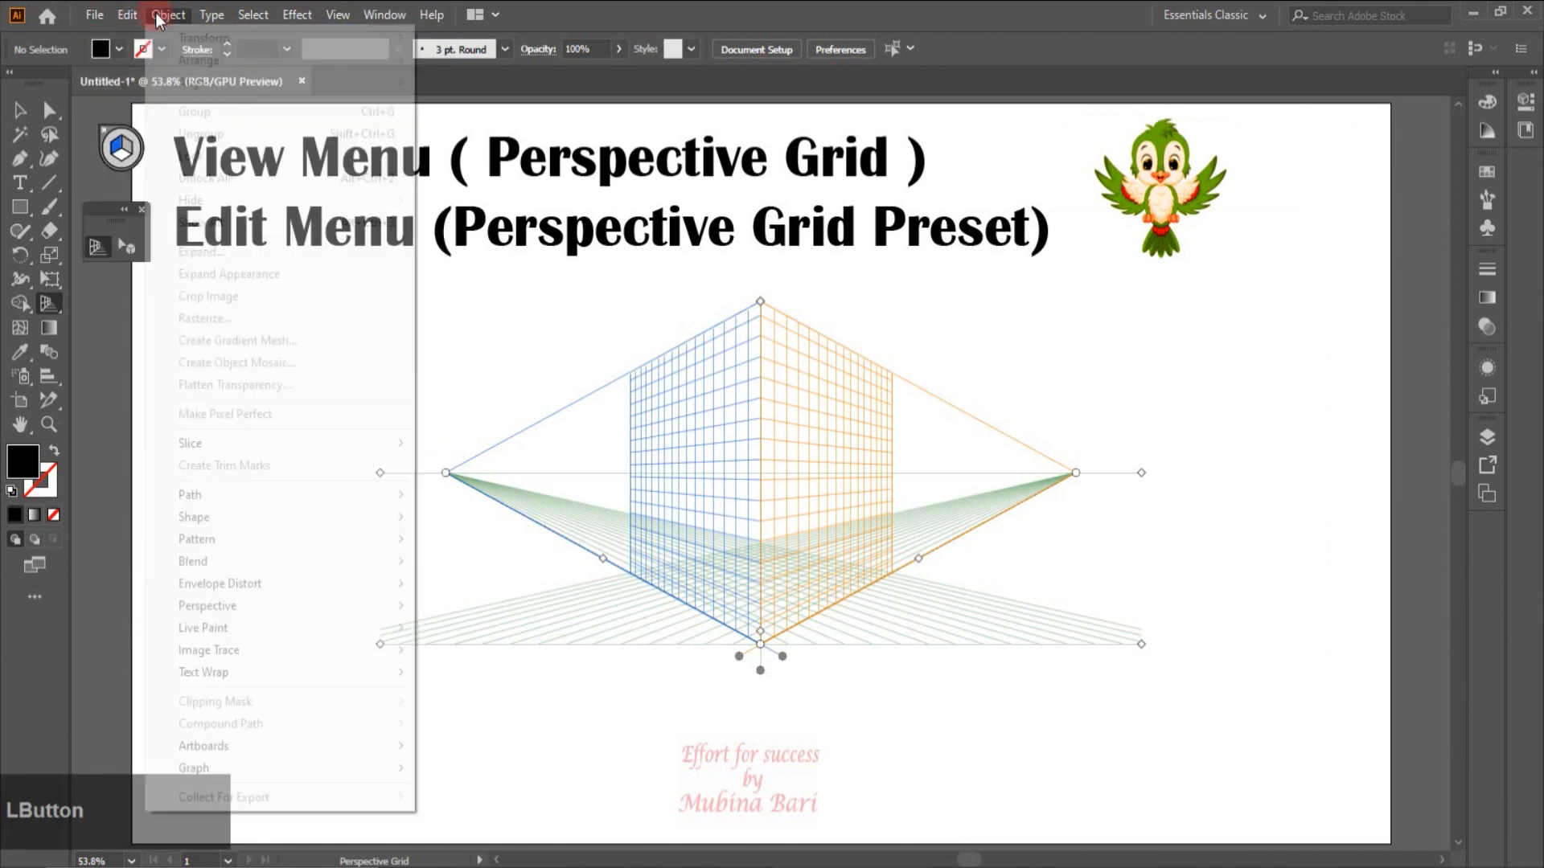
mouse_move(127, 15)
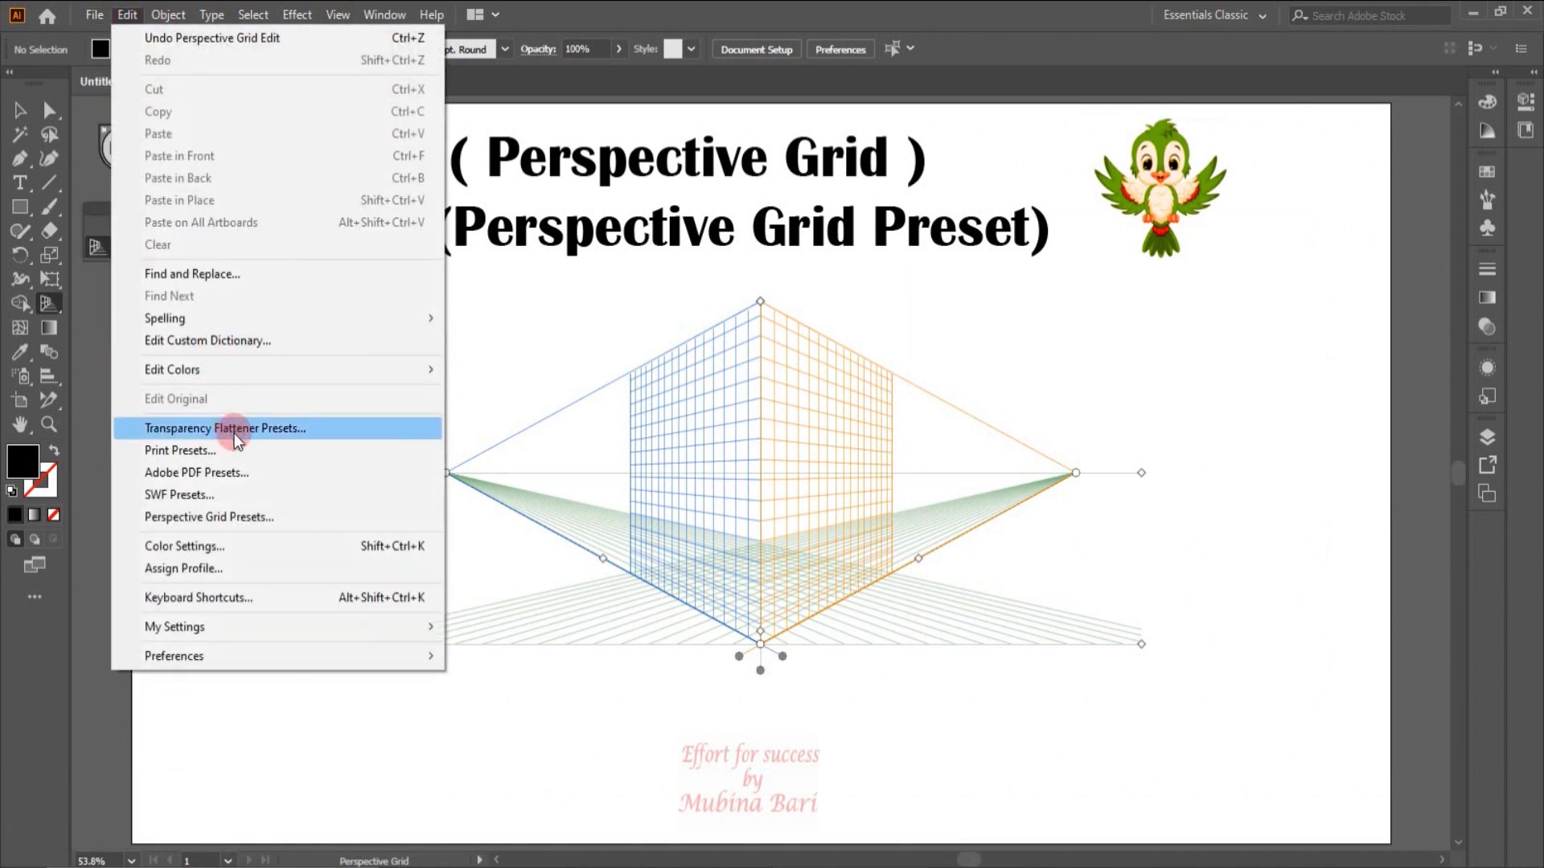
left_click(244, 516)
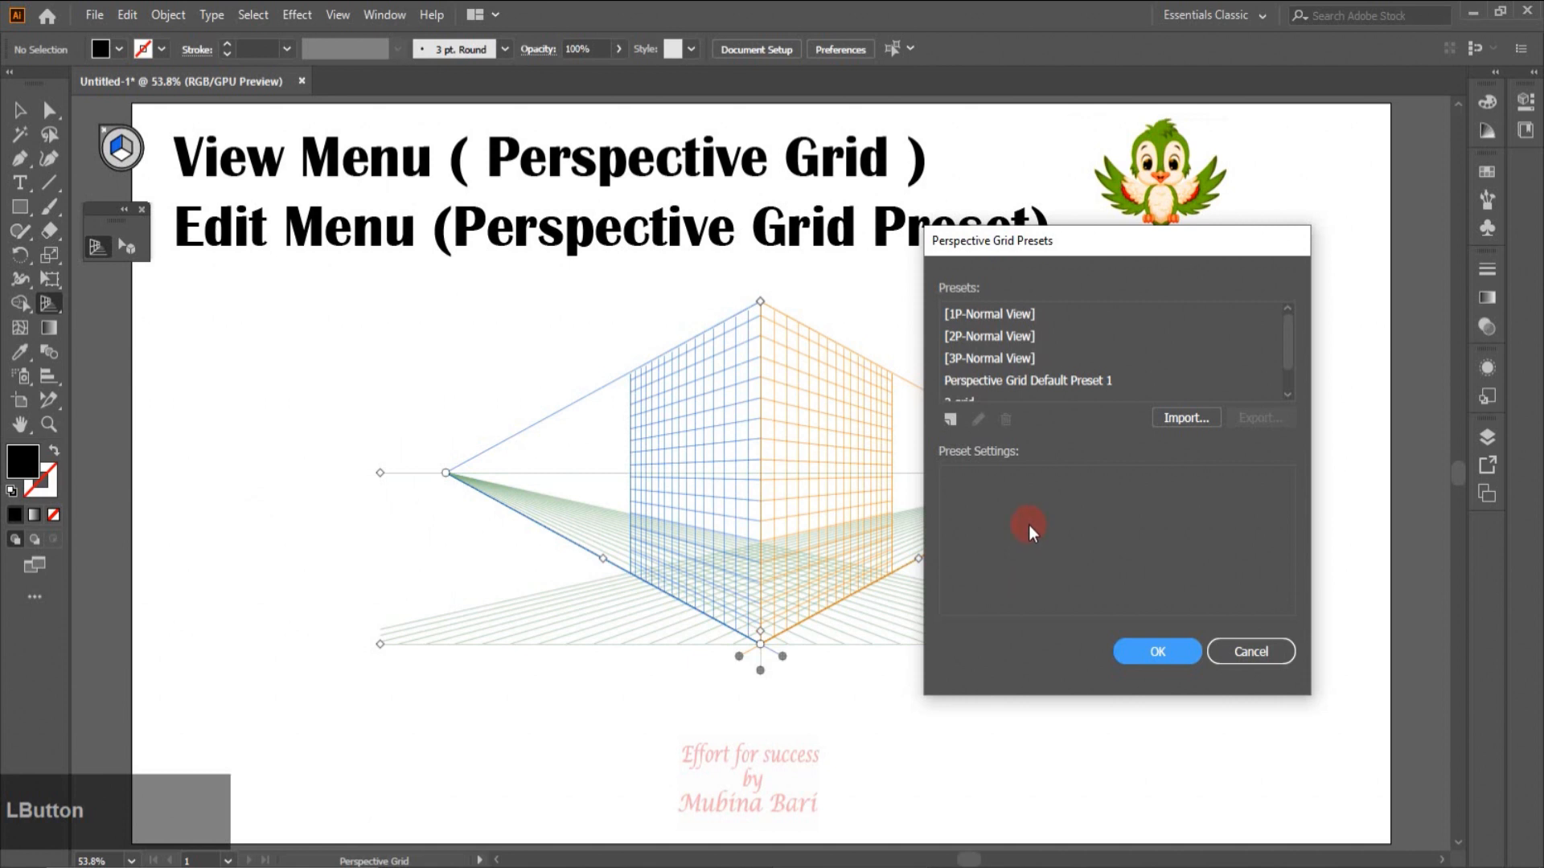
left_click(1105, 398)
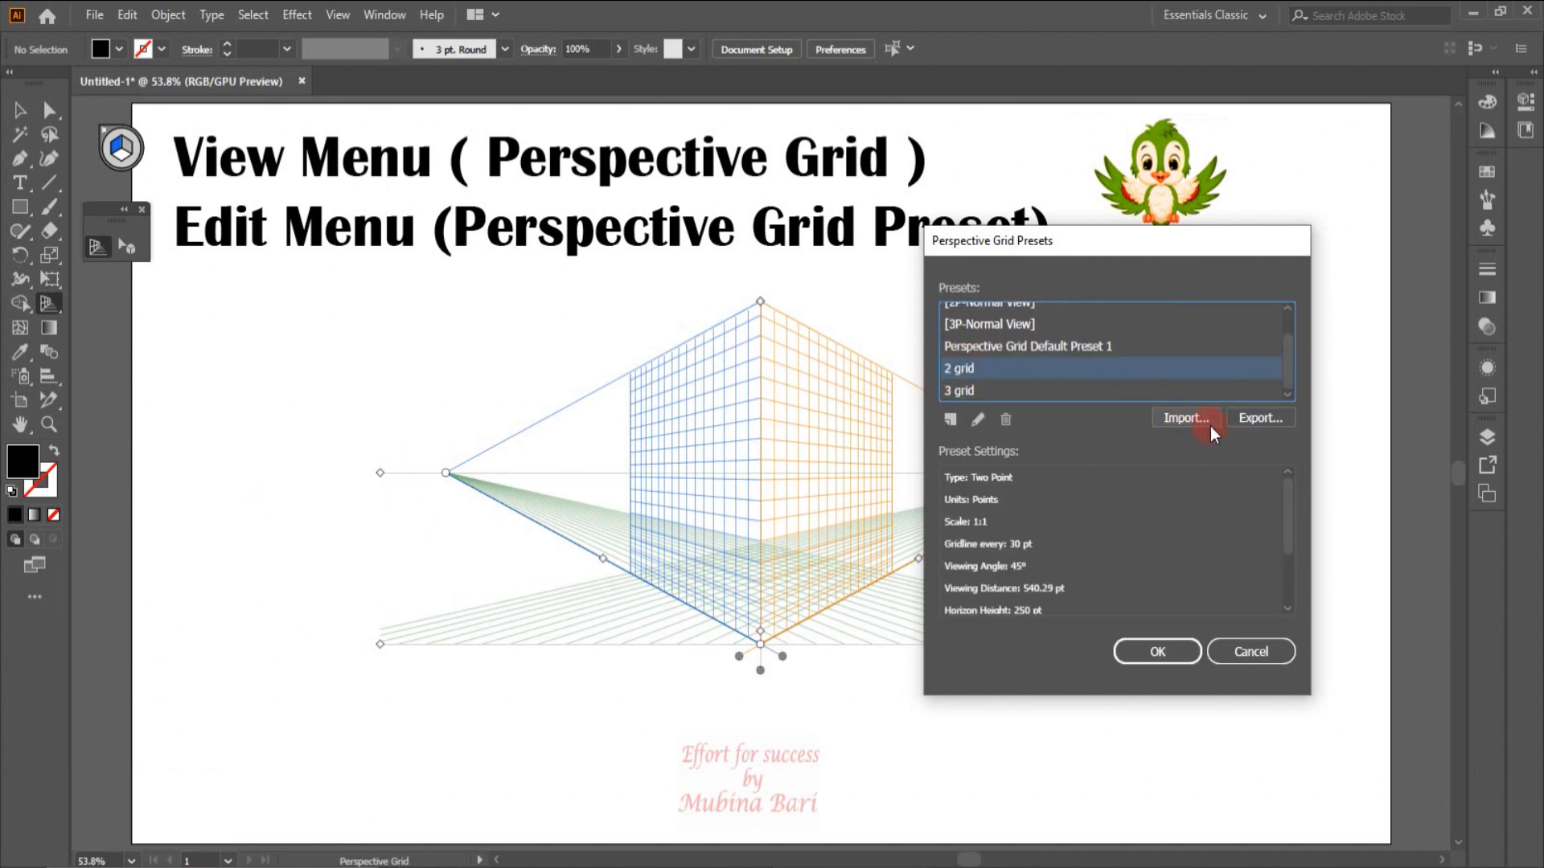
left_click(1259, 419)
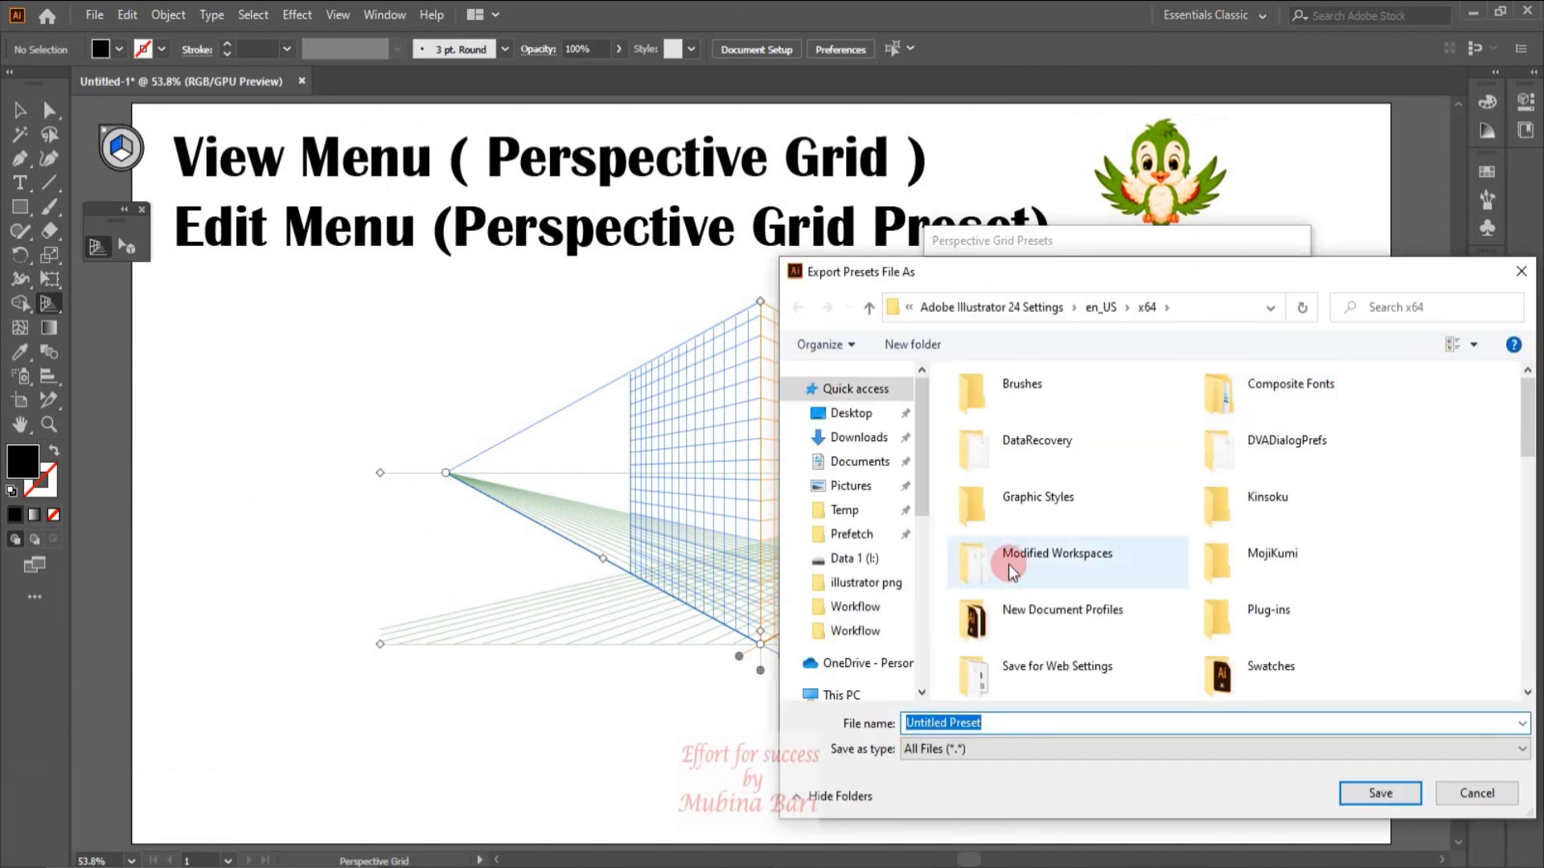
Step: Save the exported preset file to the Desktop as "2 grid Preset" and close the preset manager
left_click(1186, 278)
left_click_drag(1185, 277, 853, 228)
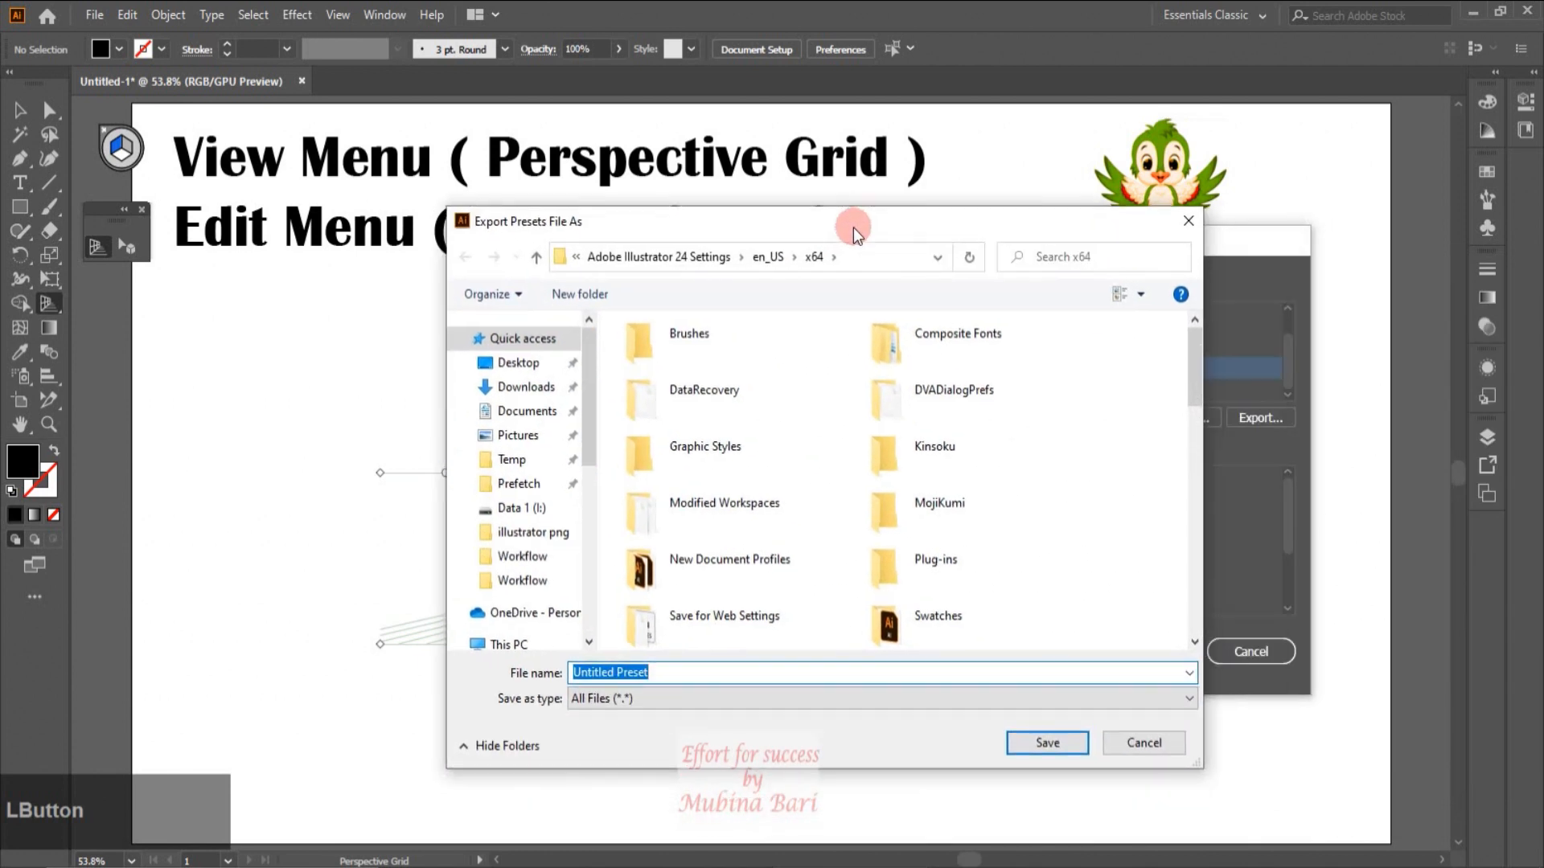
left_click(634, 698)
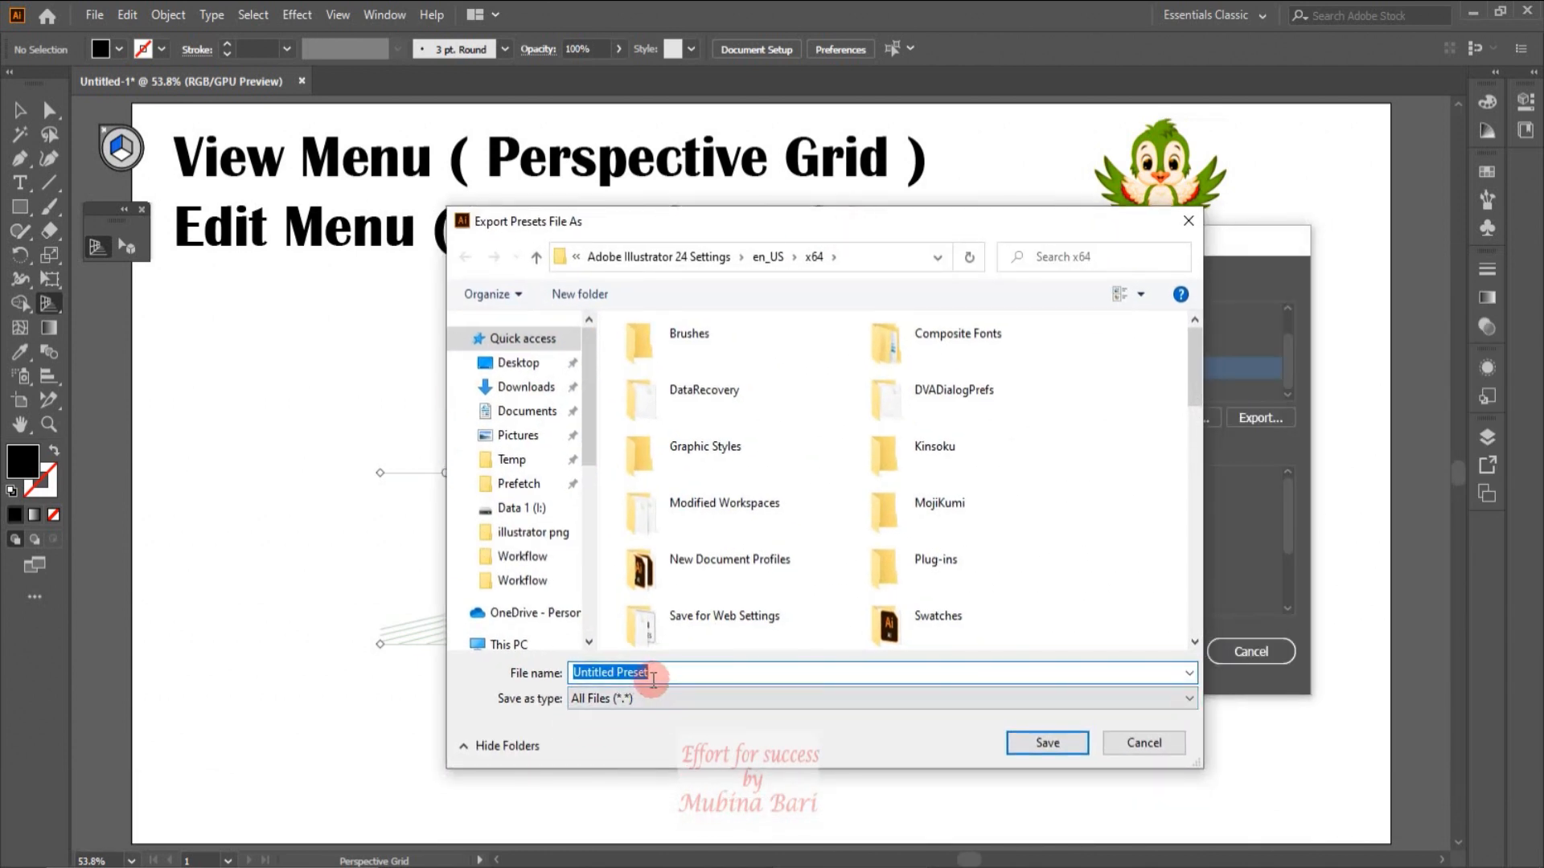
left_click_drag(616, 677, 563, 677)
type("2 grid")
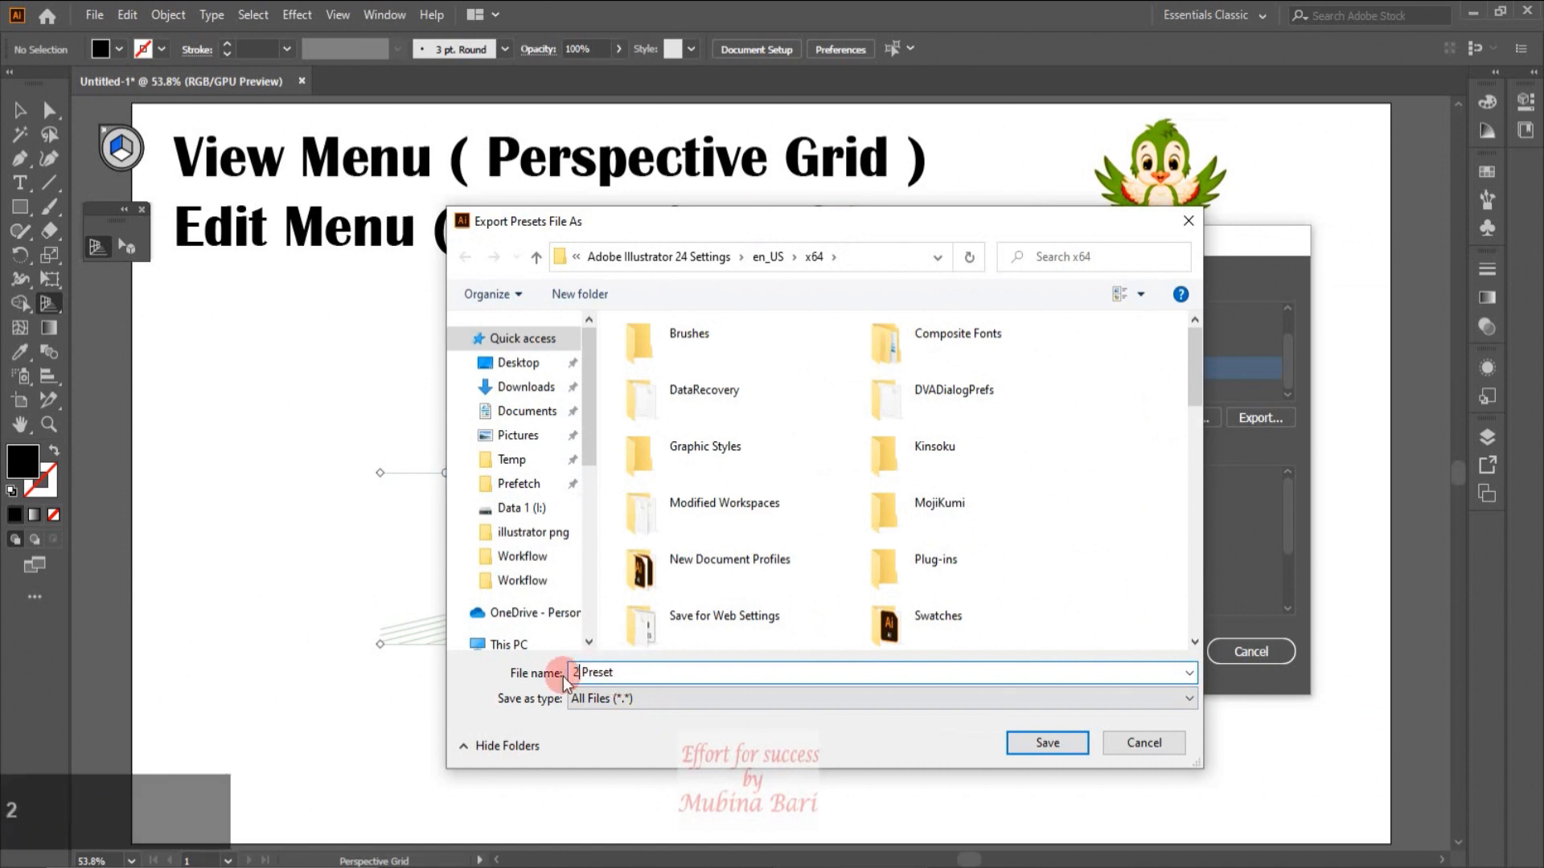
left_click(537, 368)
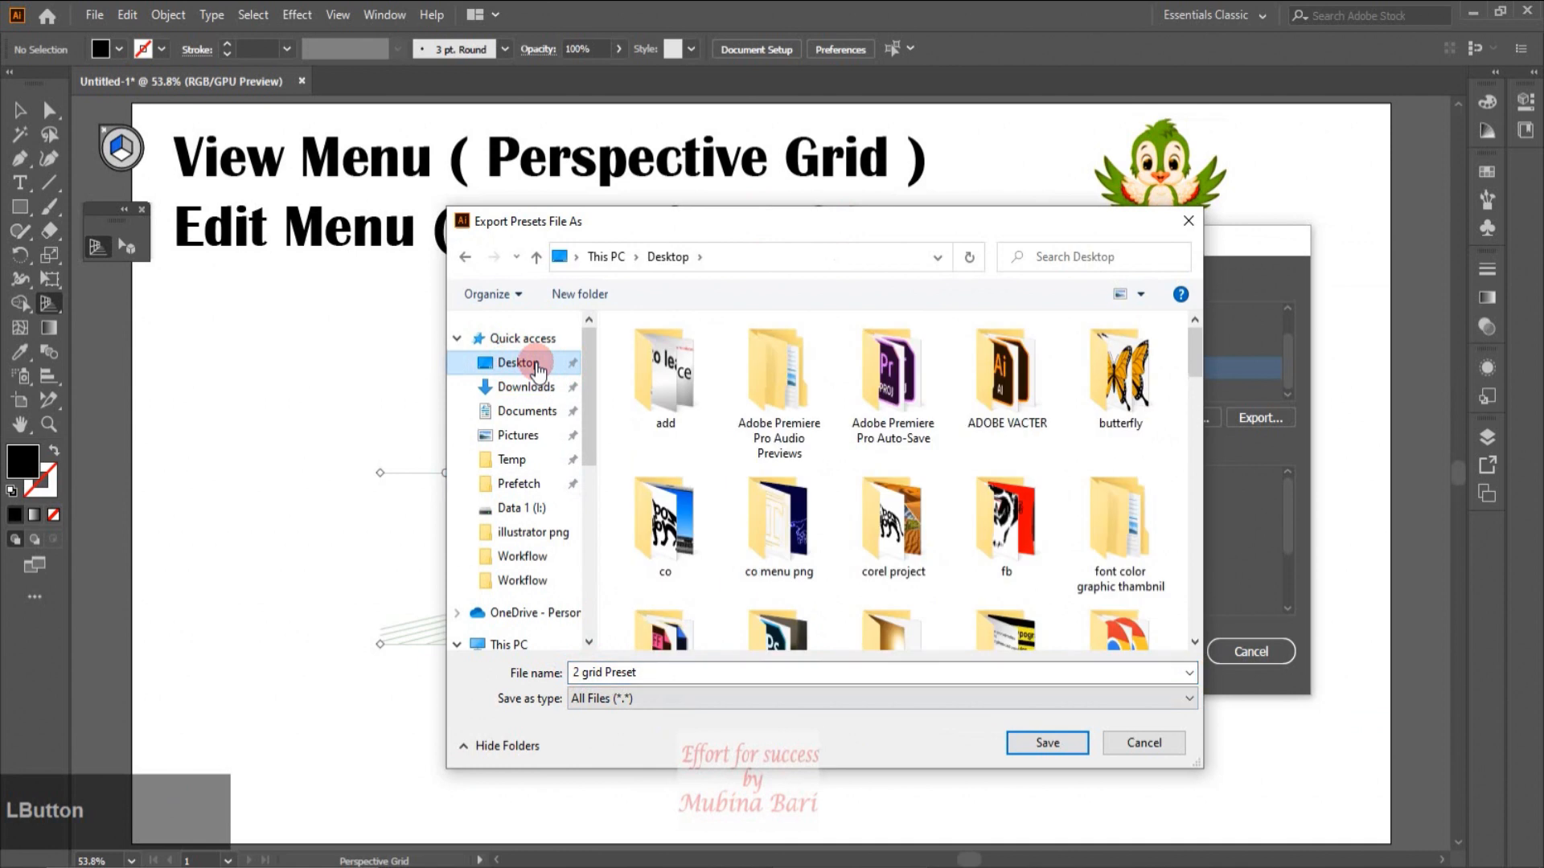
left_click(1031, 736)
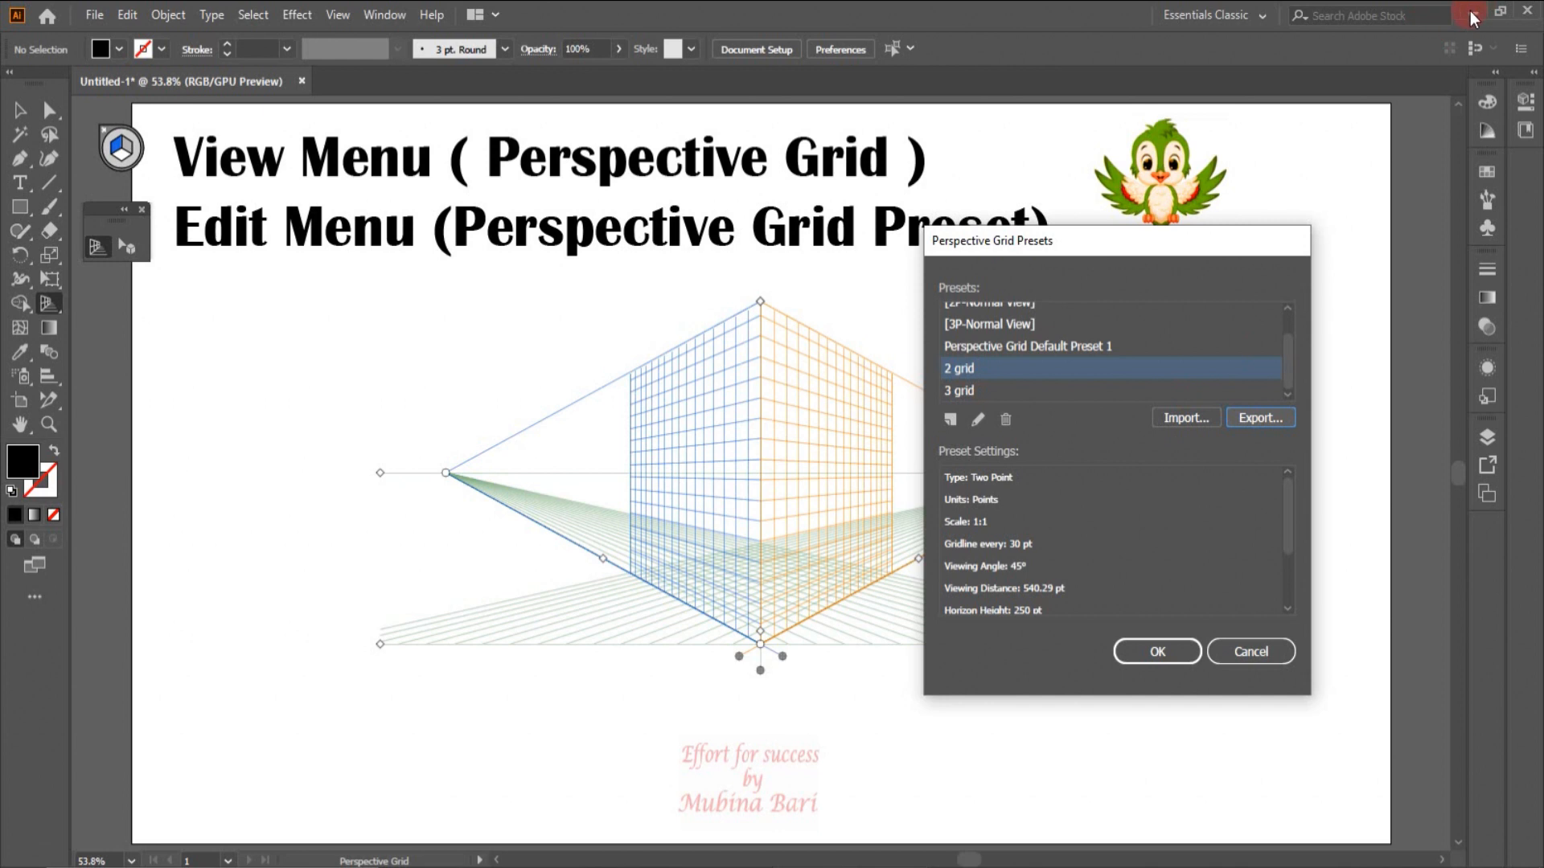
left_click(1240, 648)
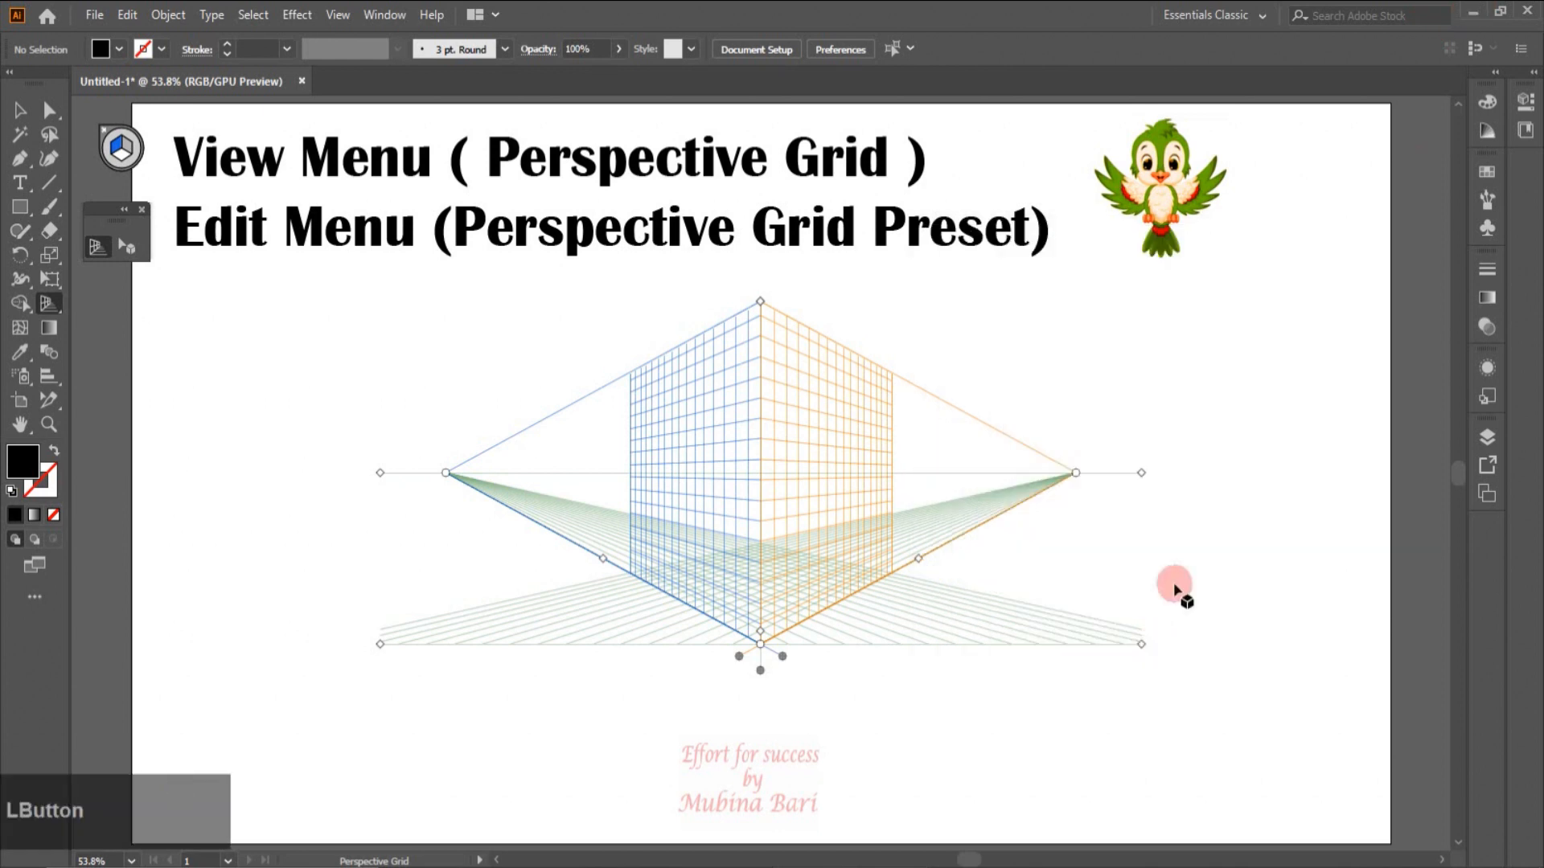
Step: Switch to the Windows desktop and locate the exported "2 grid Preset" file
left_click(1473, 11)
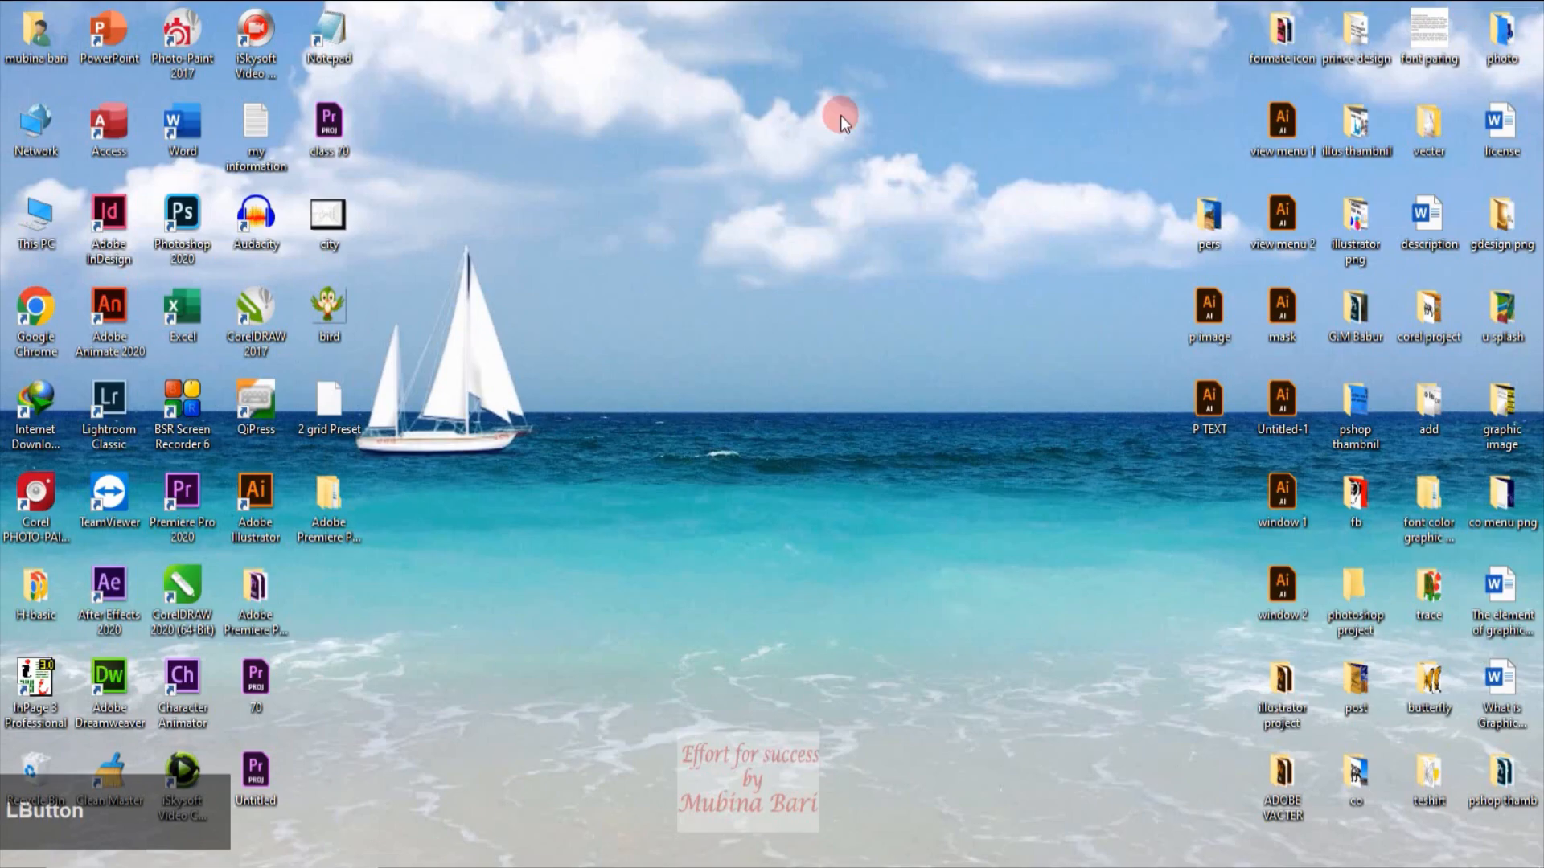
left_click(312, 263)
left_click_drag(331, 407, 644, 332)
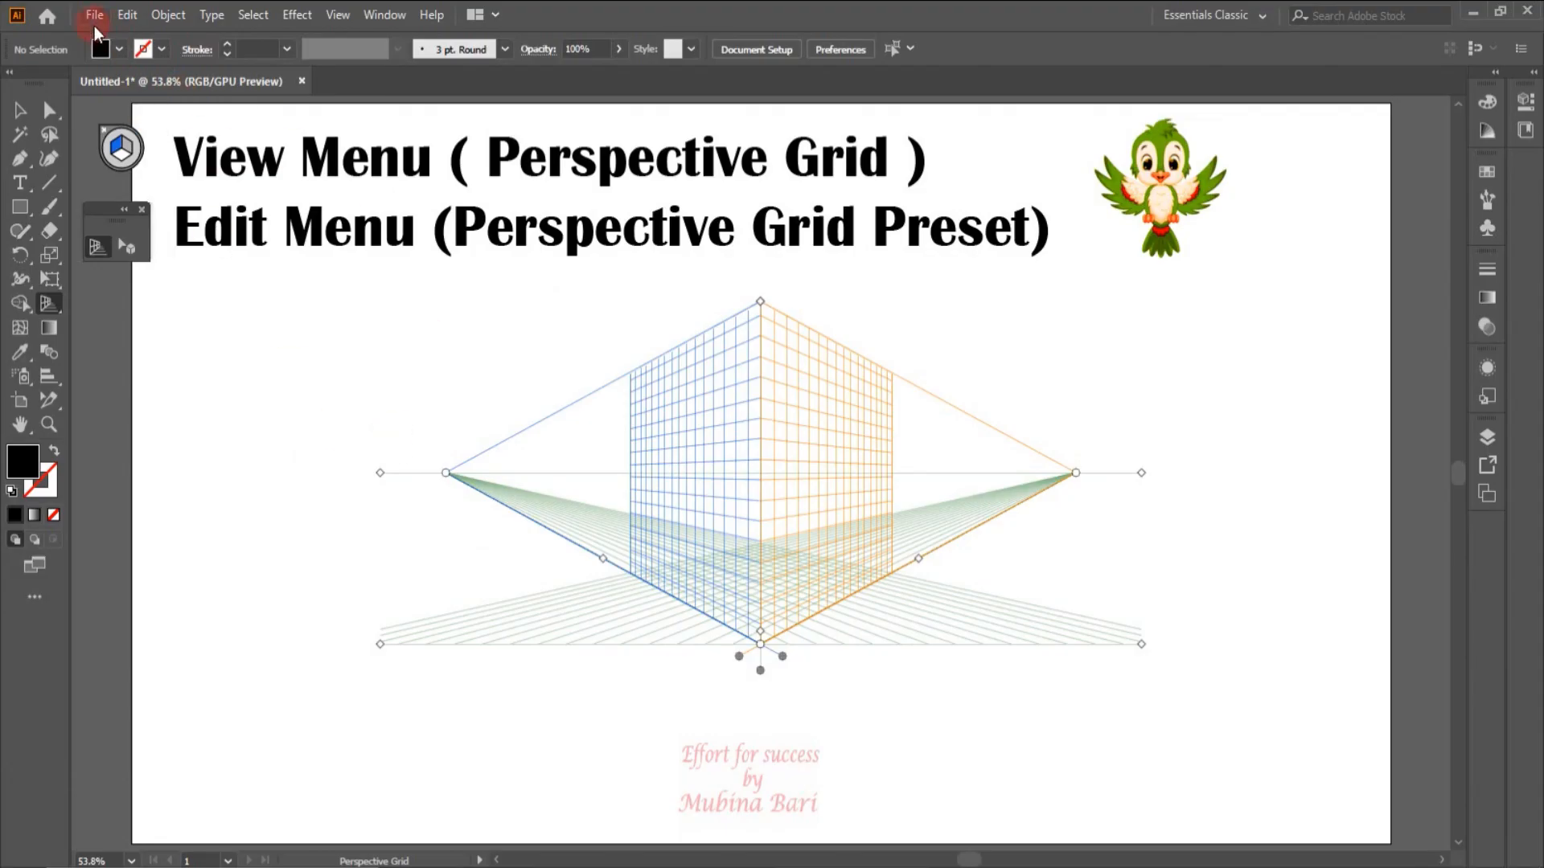
Step: Return to Illustrator, delete the "2 grid" preset in the Perspective Grid Presets manager and review the remaining presets
left_click(125, 16)
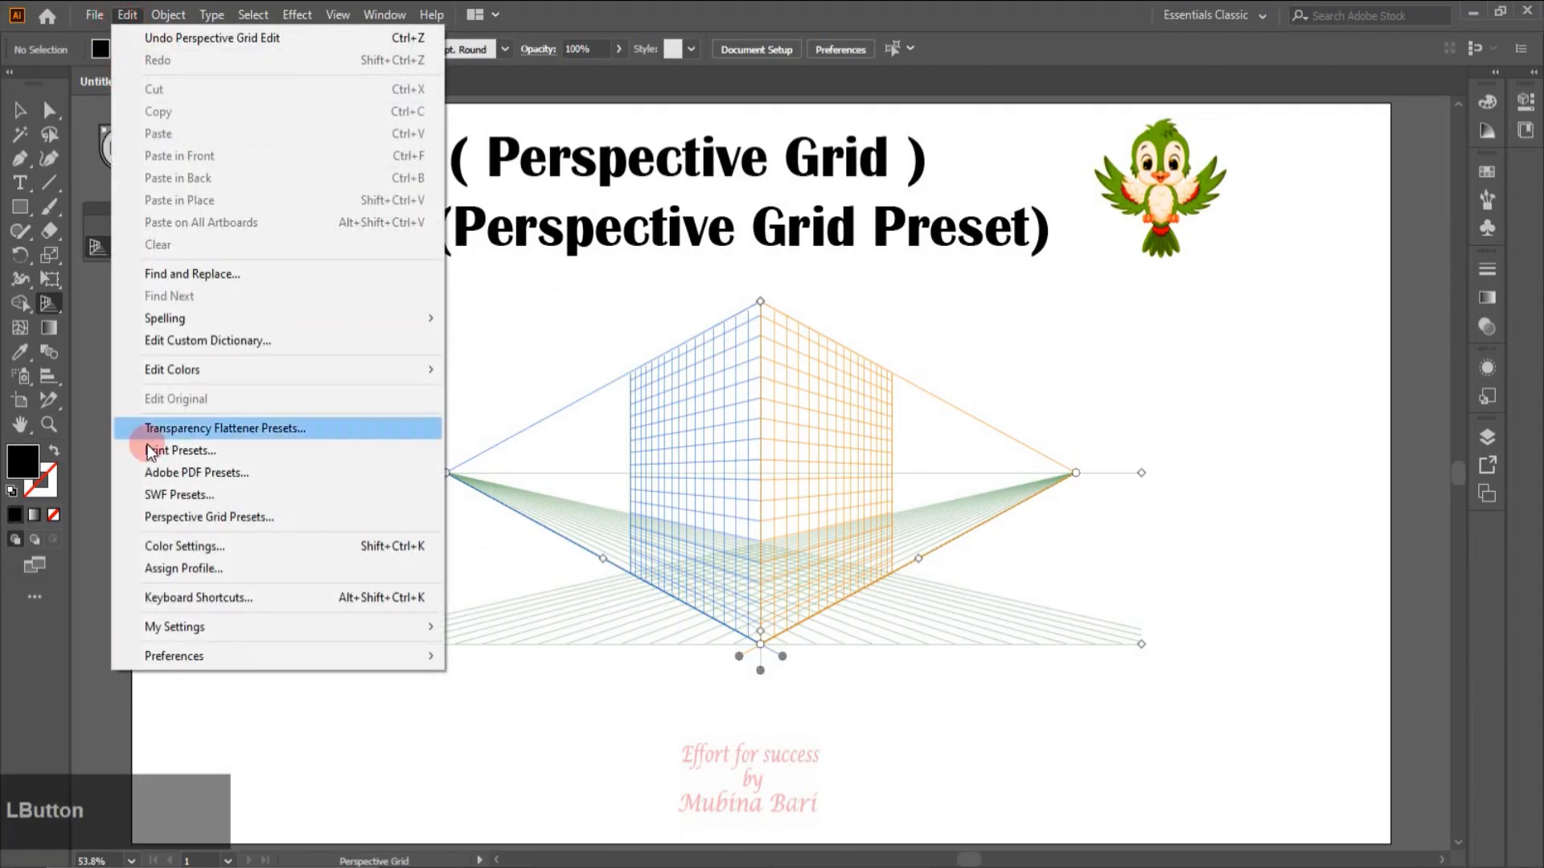
left_click(173, 519)
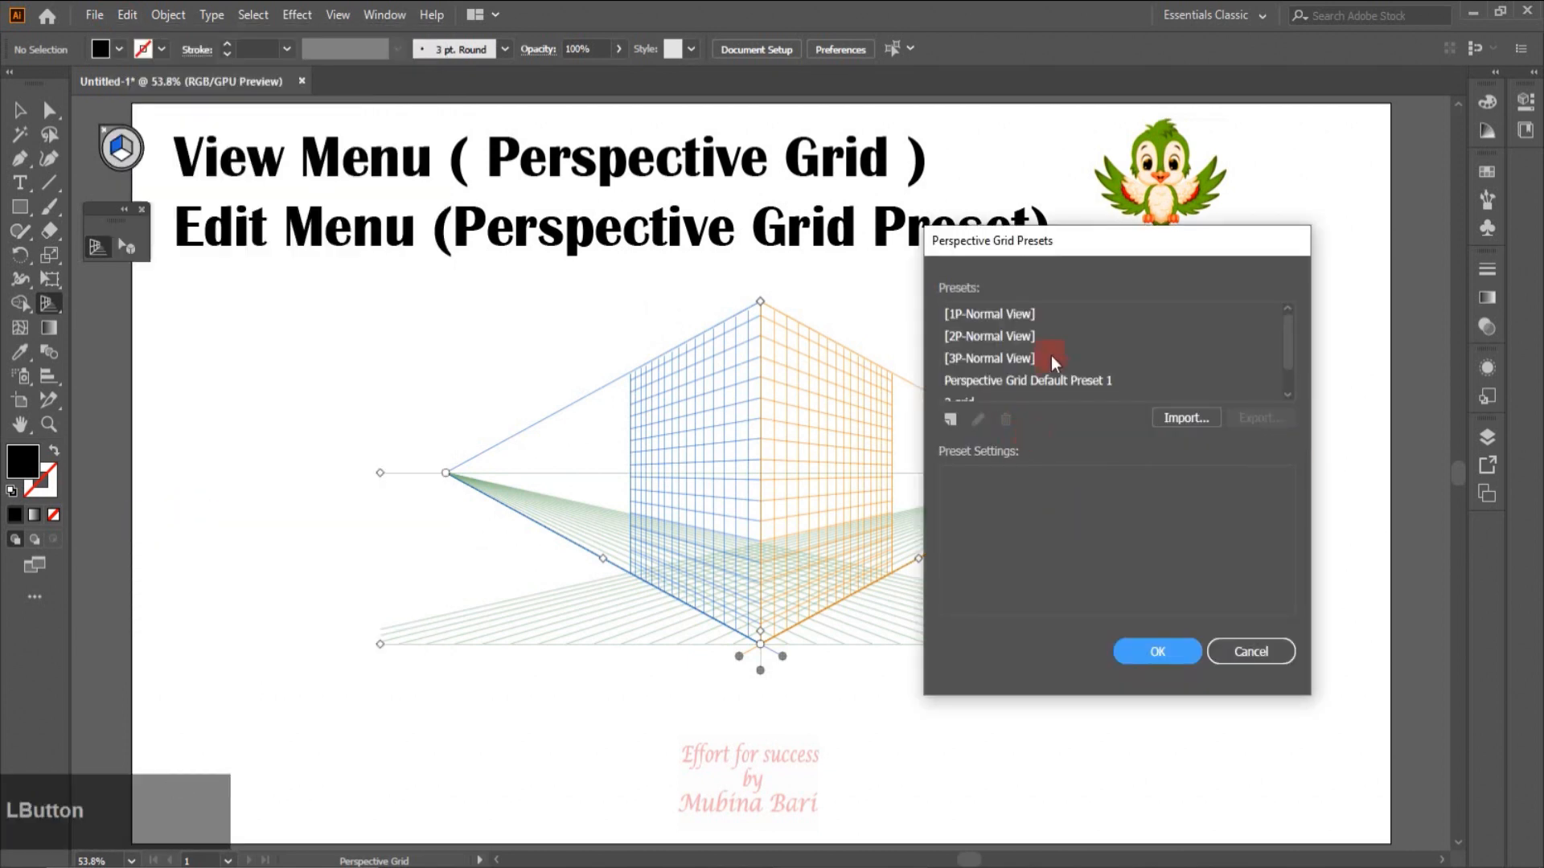
left_click_drag(1292, 355, 1290, 396)
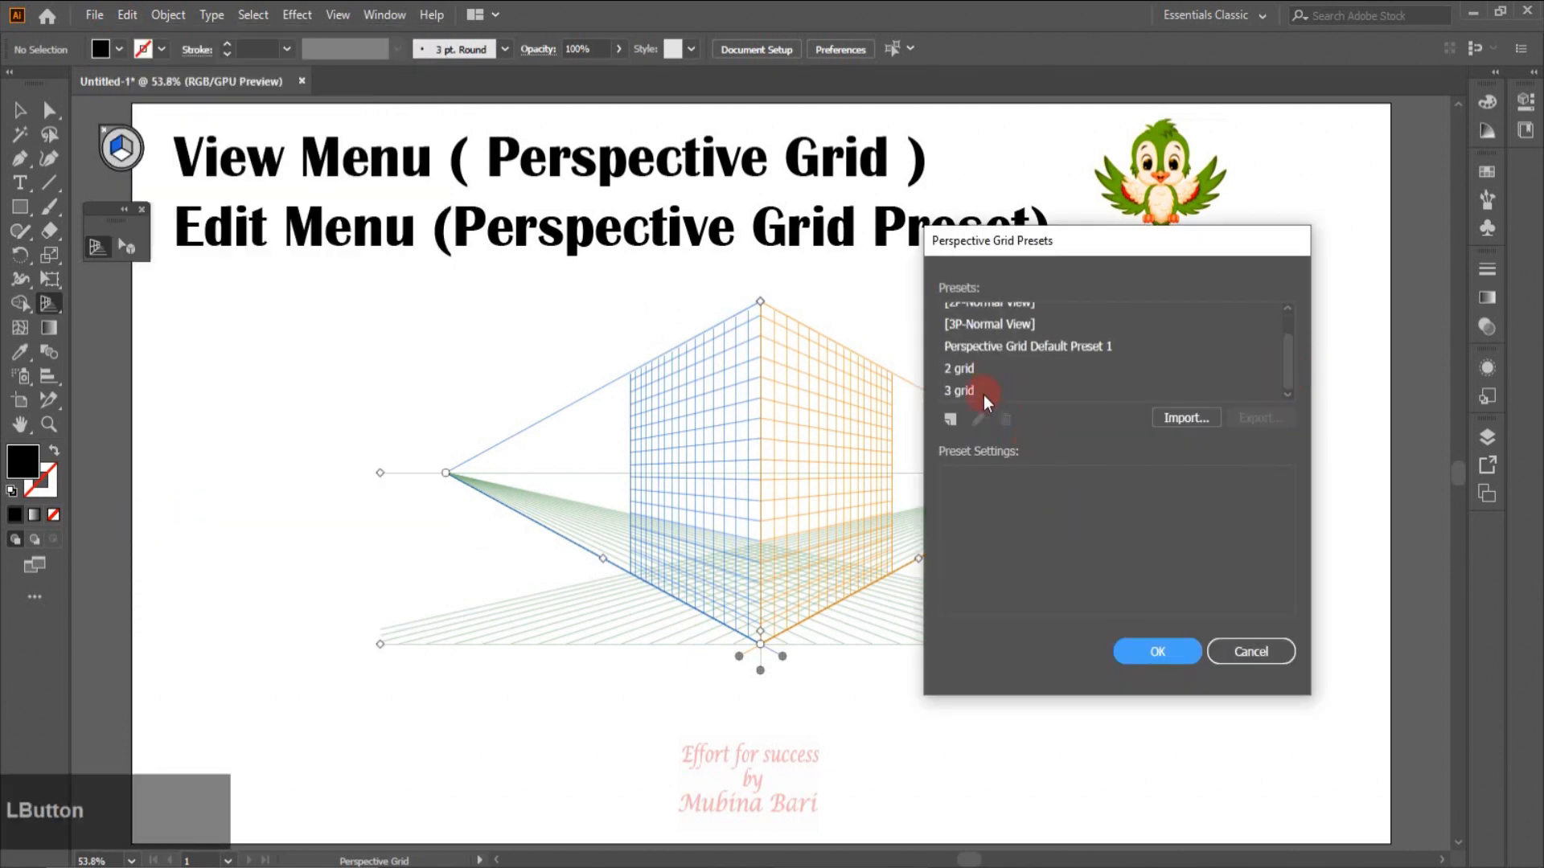
left_click(964, 366)
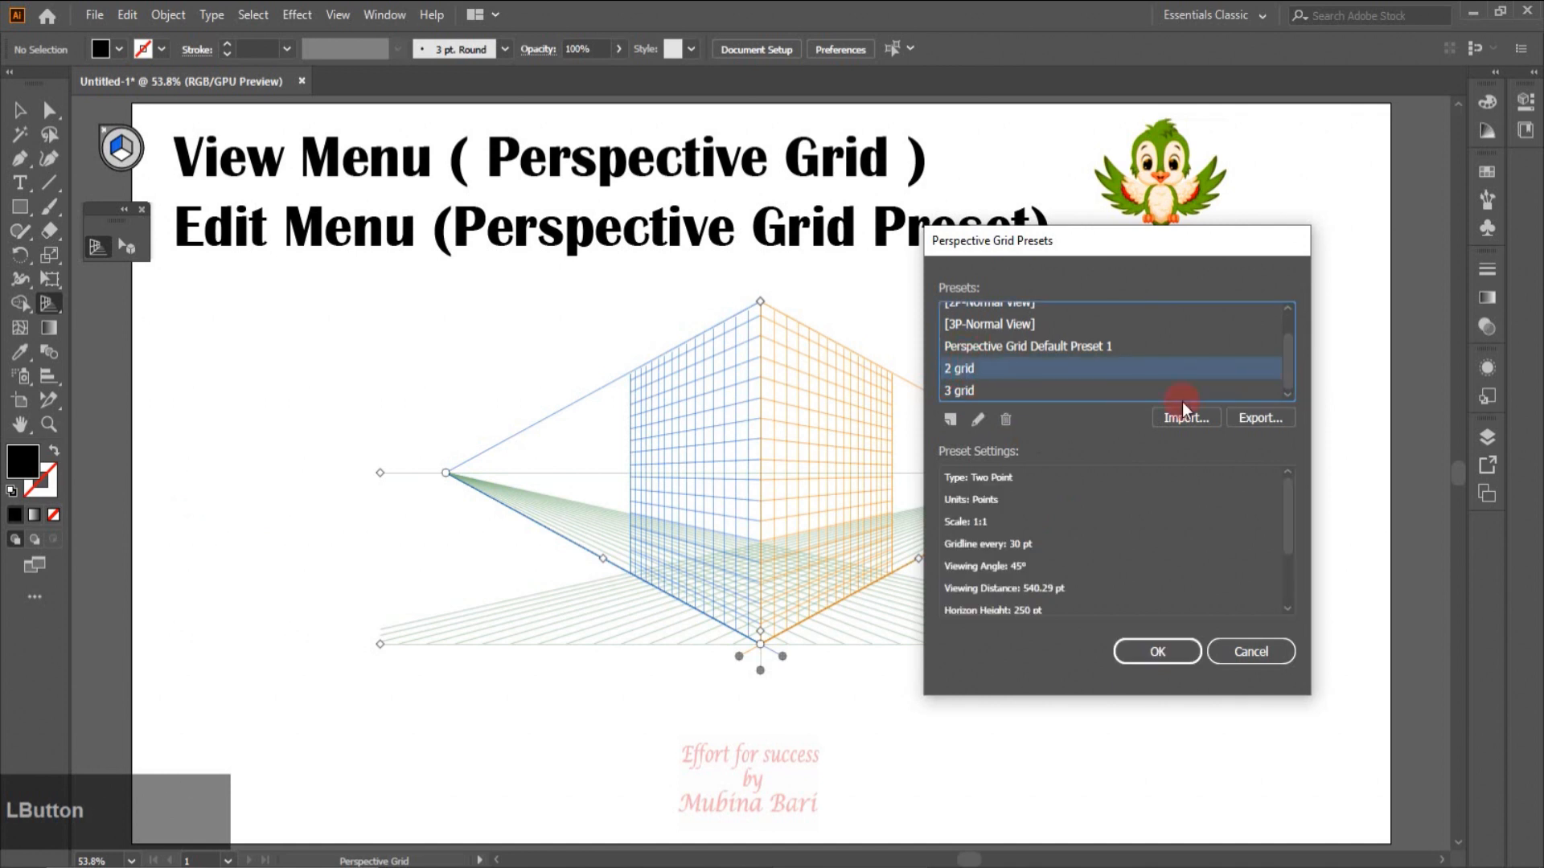
left_click(1006, 419)
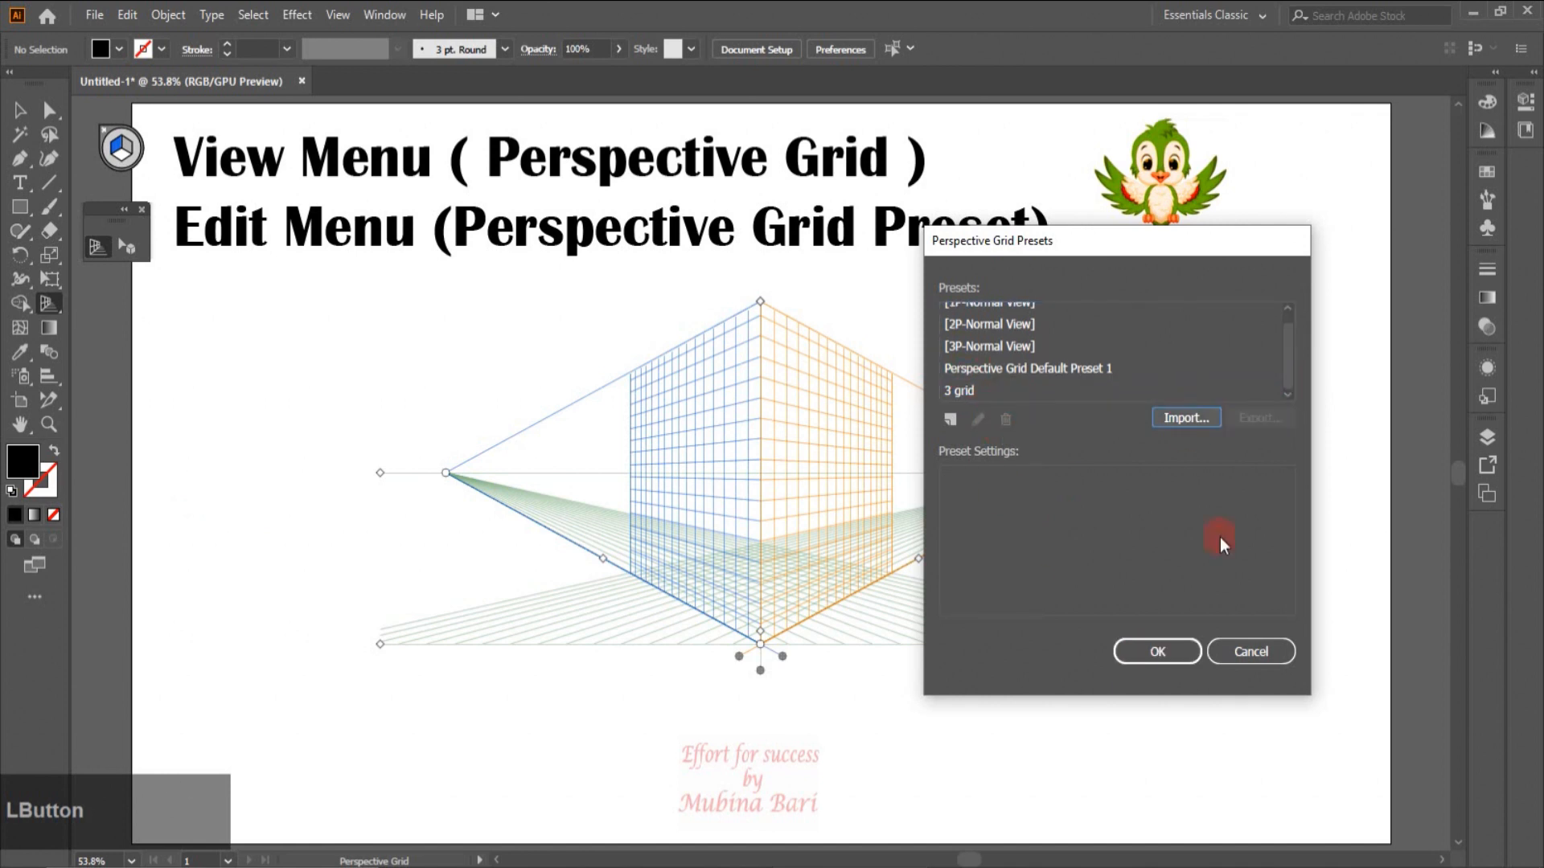
left_click_drag(1288, 359, 1288, 391)
scroll(1147, 359, "up", 1)
left_click_drag(1287, 338, 1286, 398)
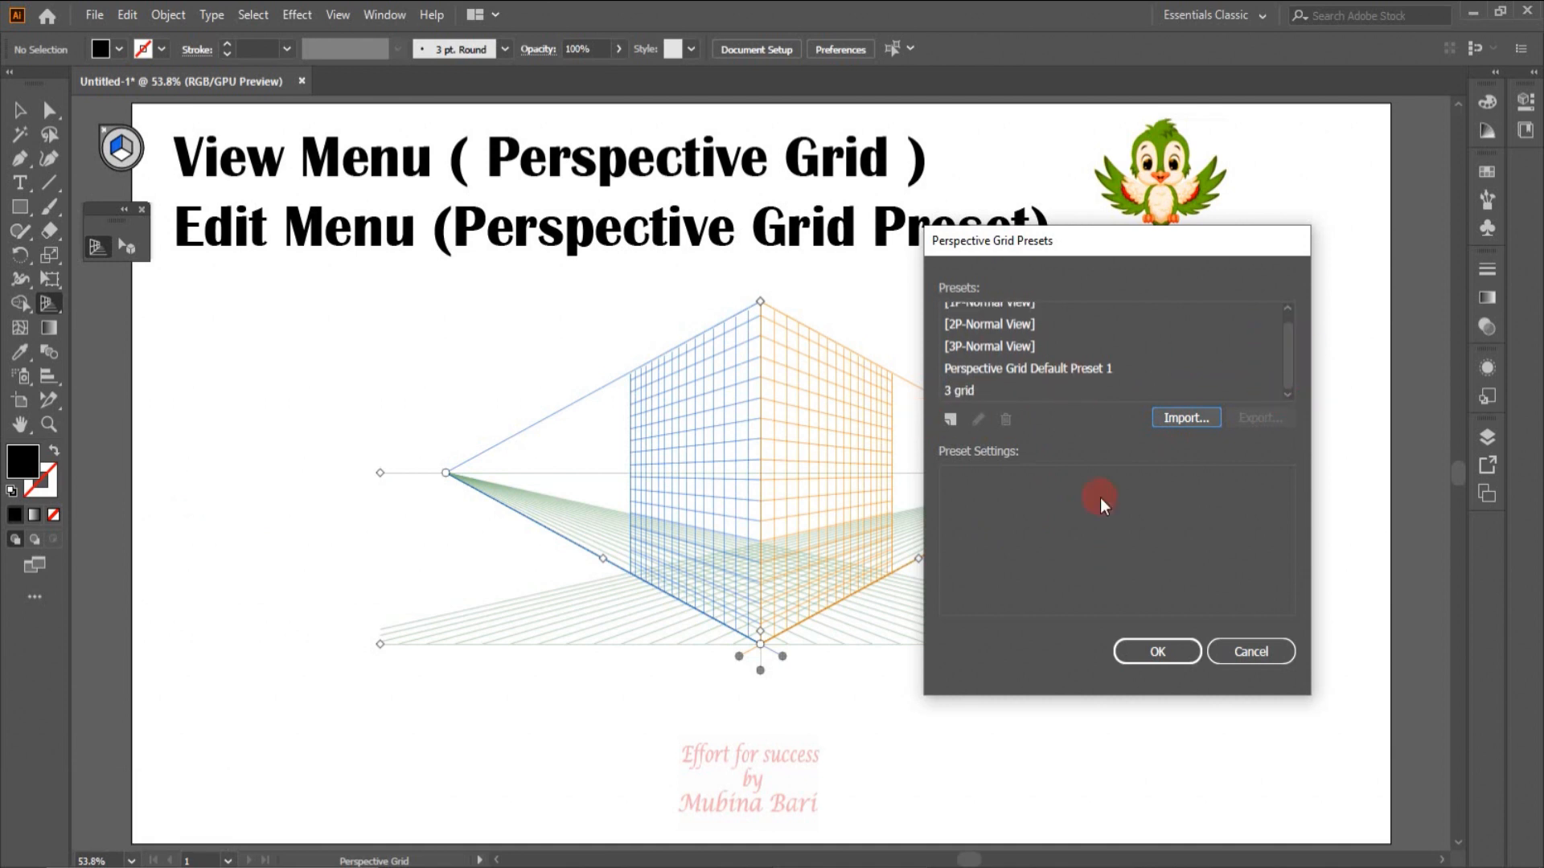
left_click(1163, 664)
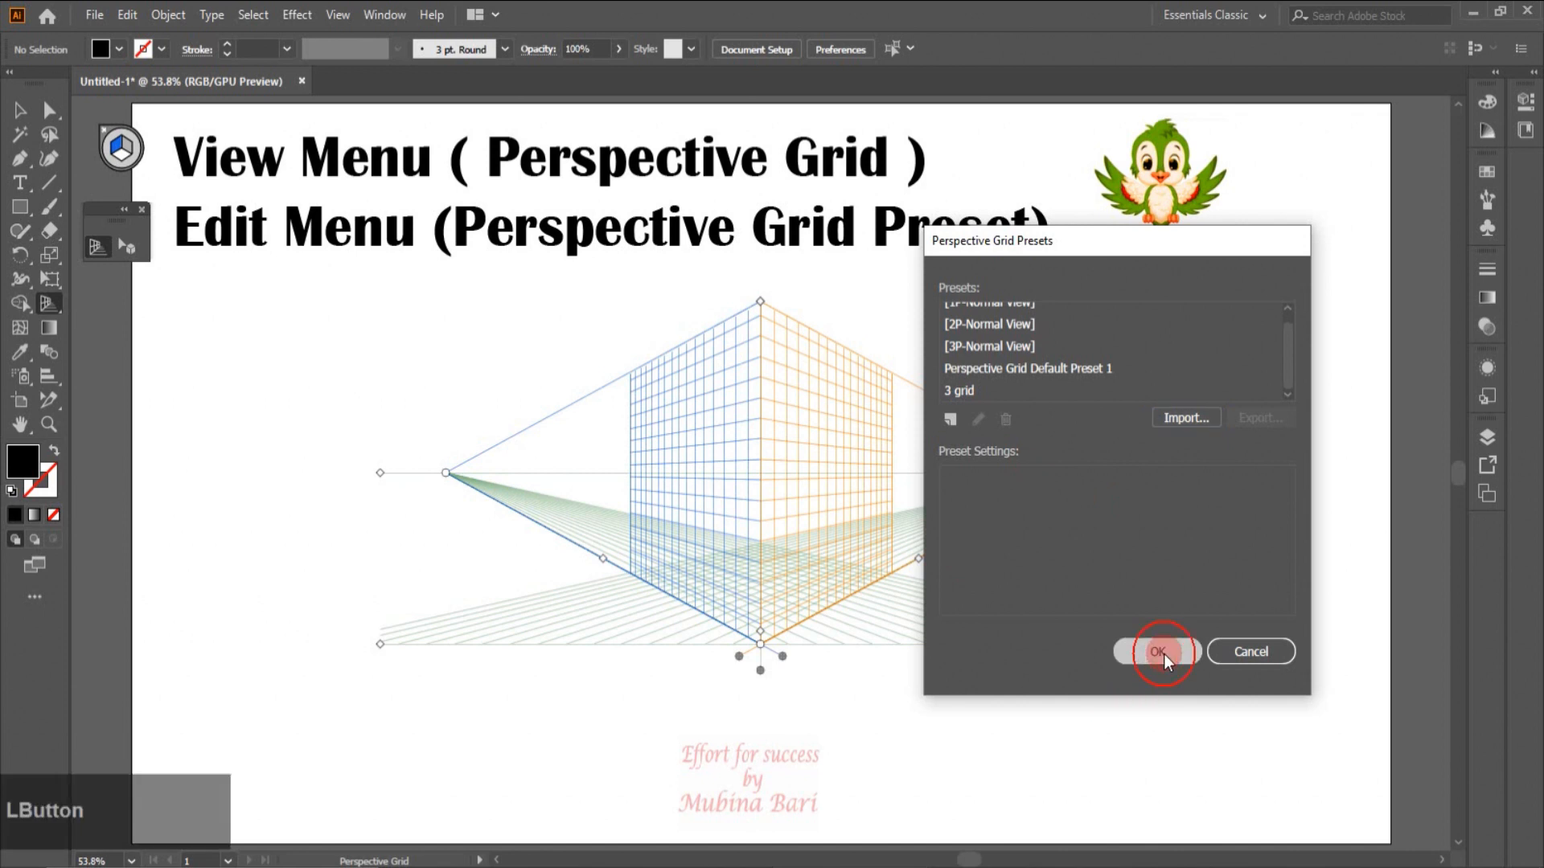
Step: Check which two-point perspective presets are available for the perspective grid
left_click(344, 16)
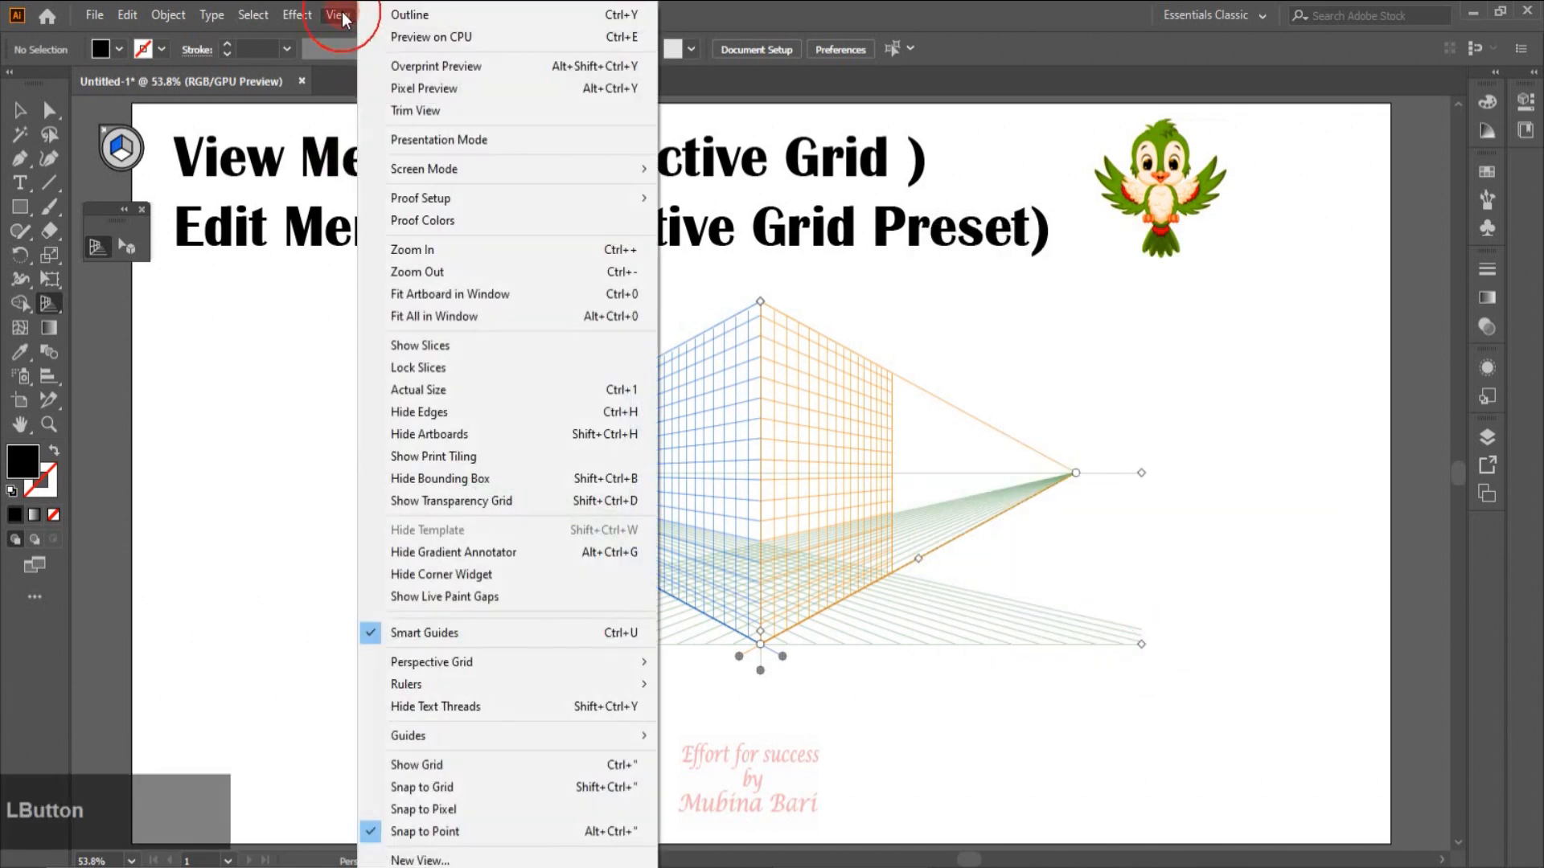
left_click(461, 658)
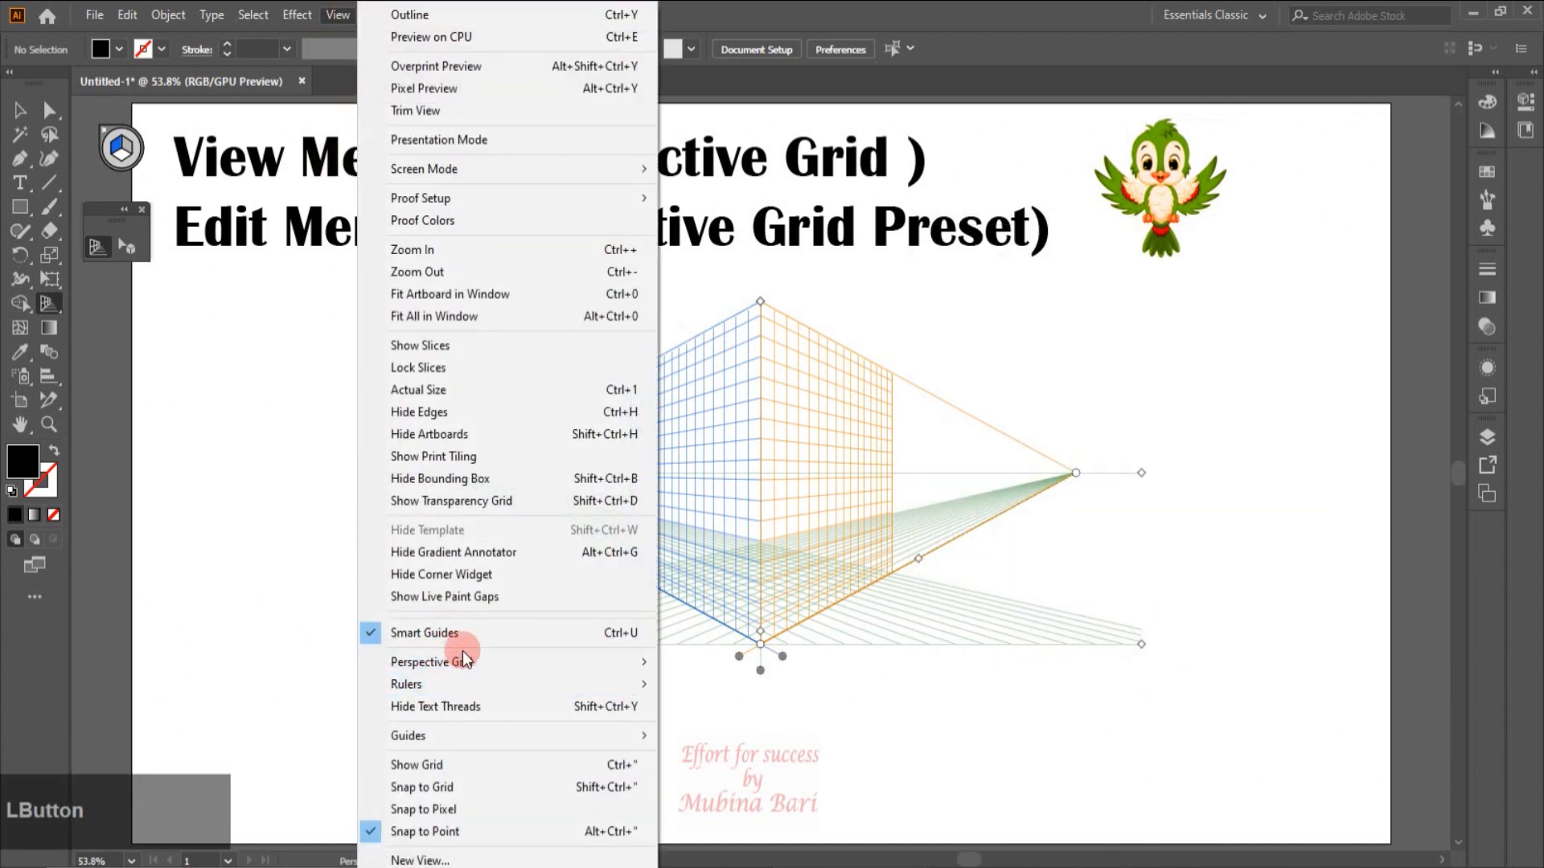
mouse_move(705, 831)
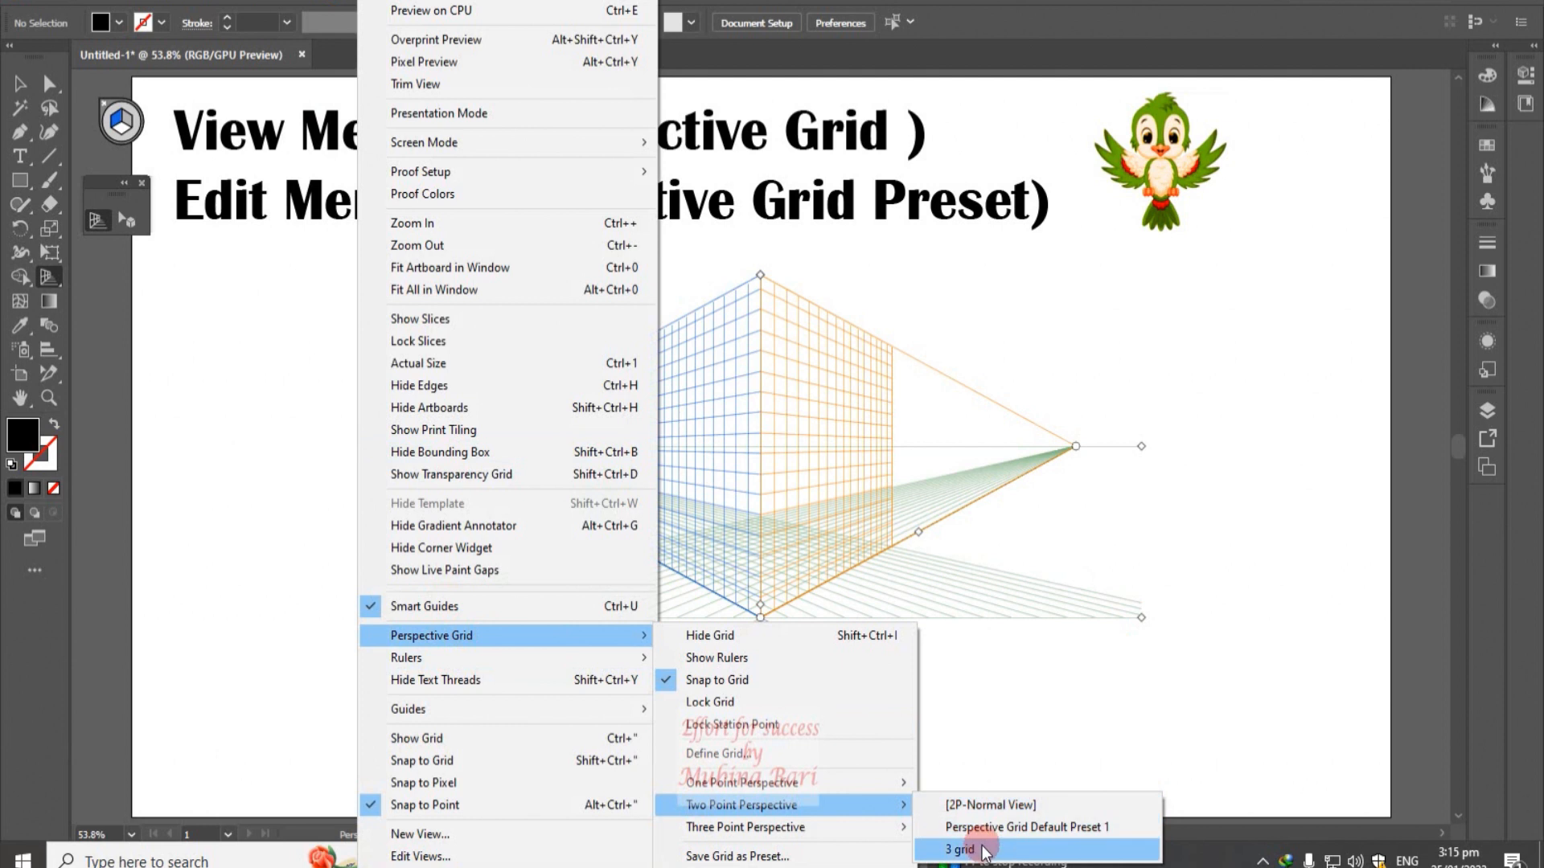
left_click(987, 804)
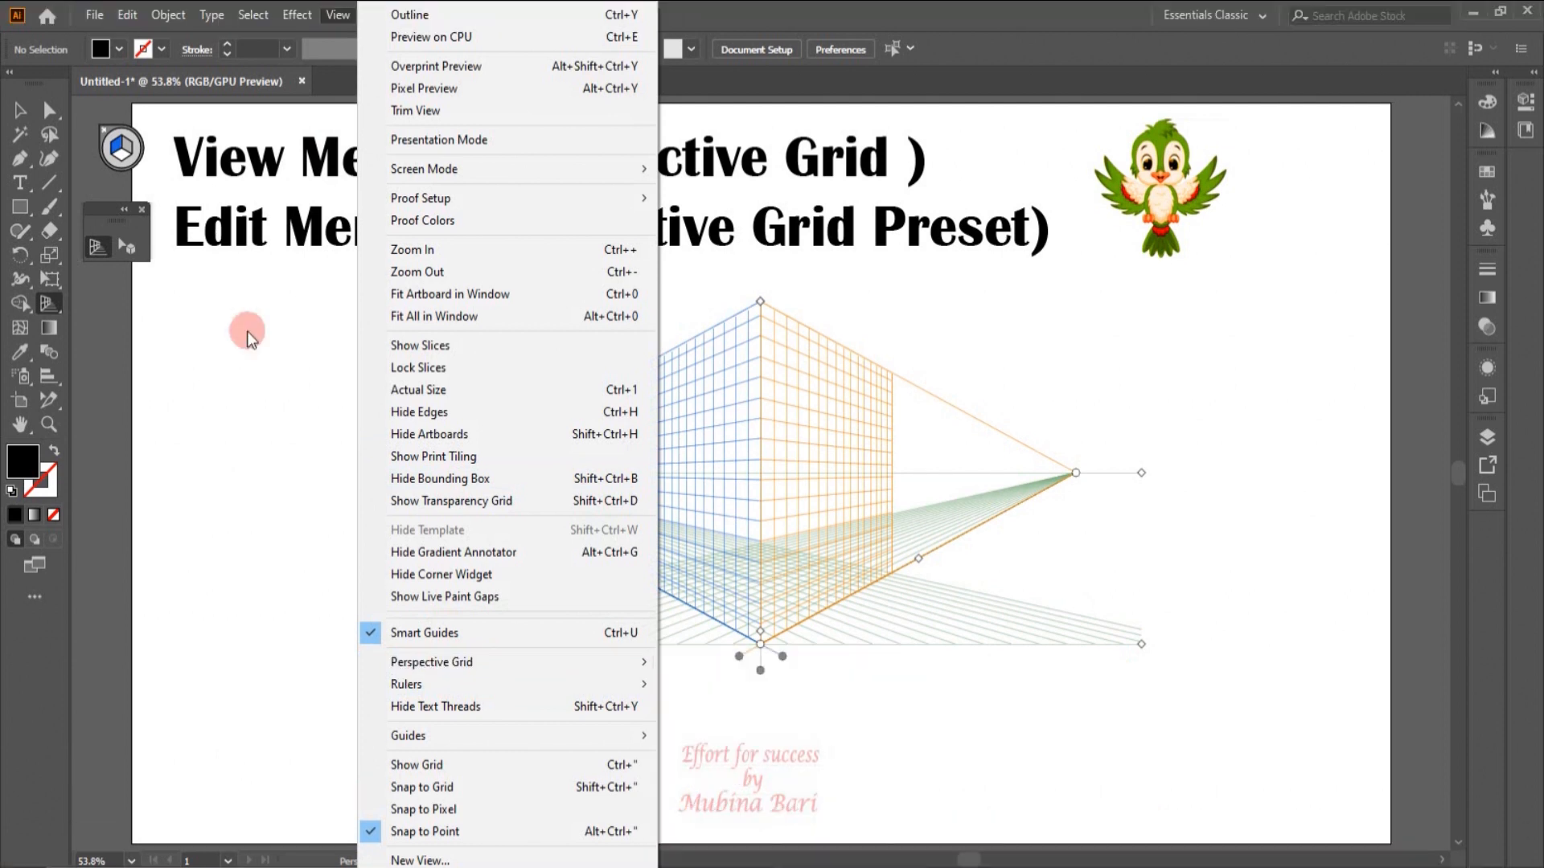
Step: Import the "2 grid Preset" file from the Desktop into the Perspective Grid Presets manager and accept the change
left_click(129, 18)
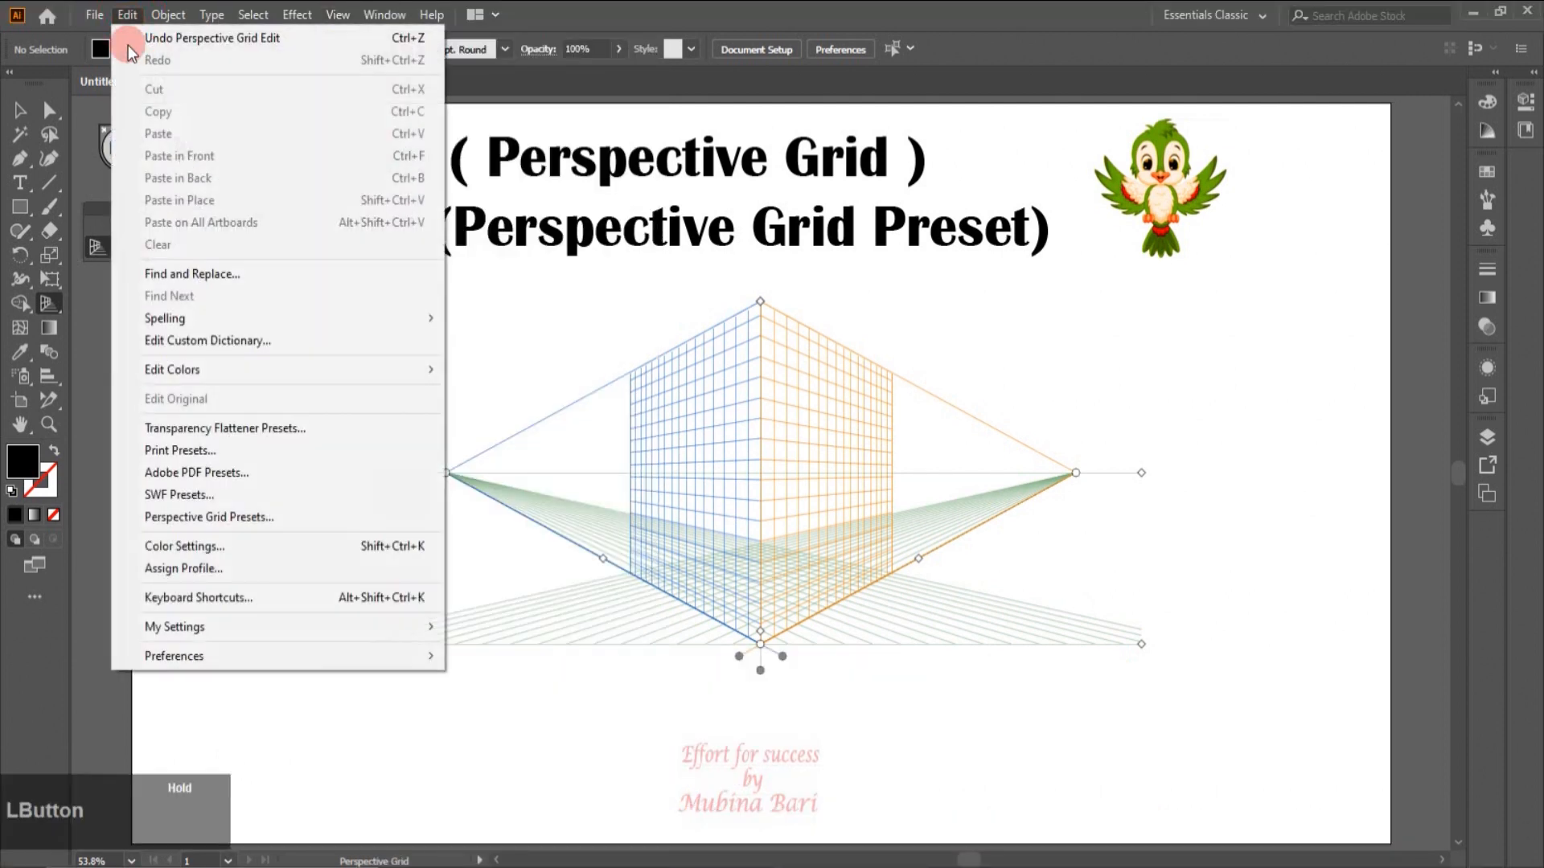
left_click(253, 518)
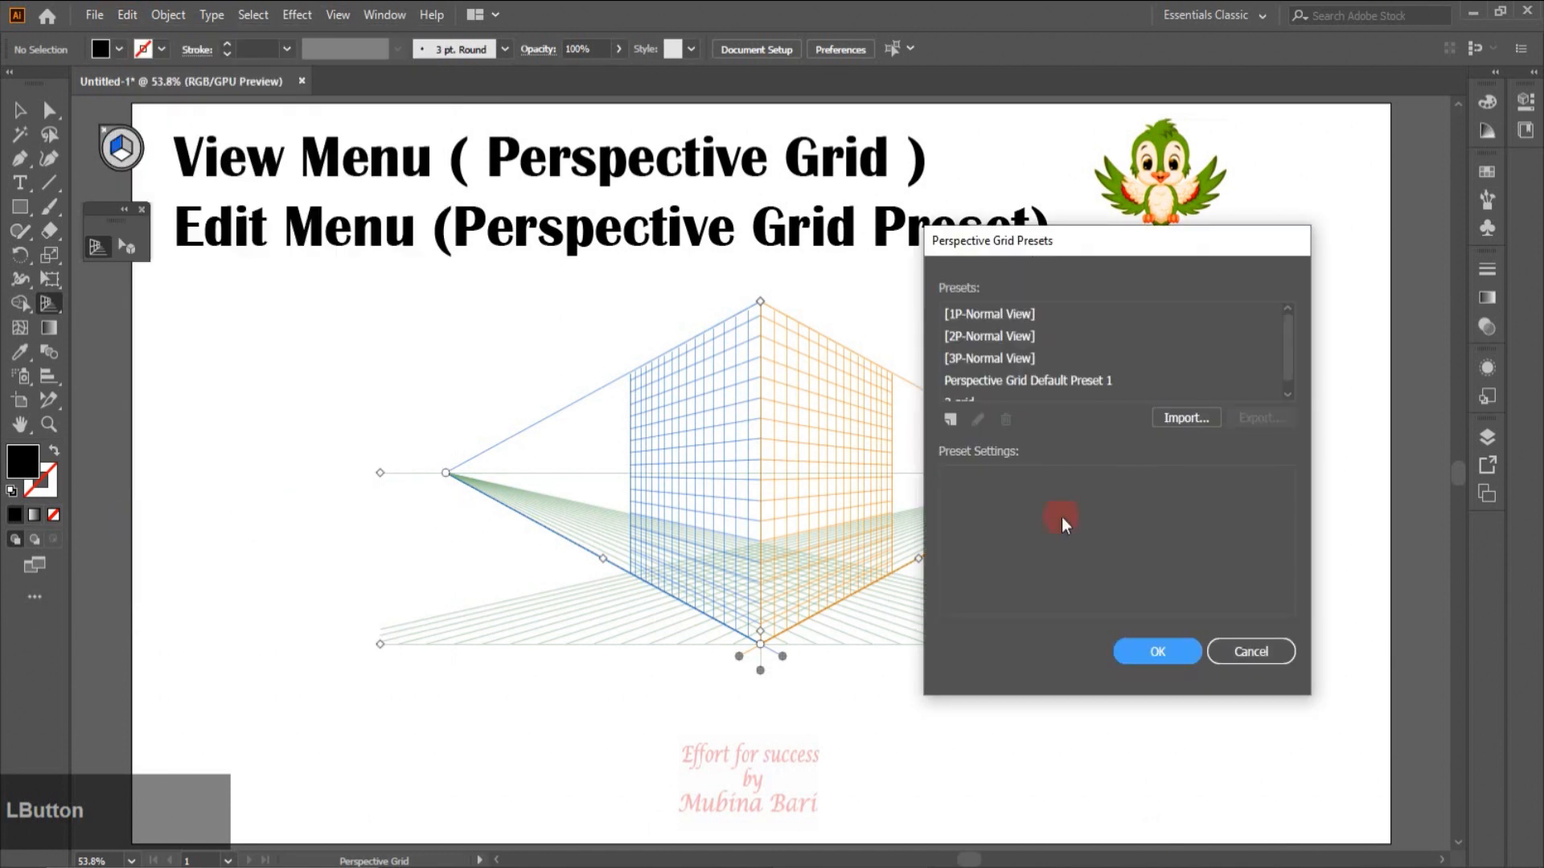
left_click(1199, 418)
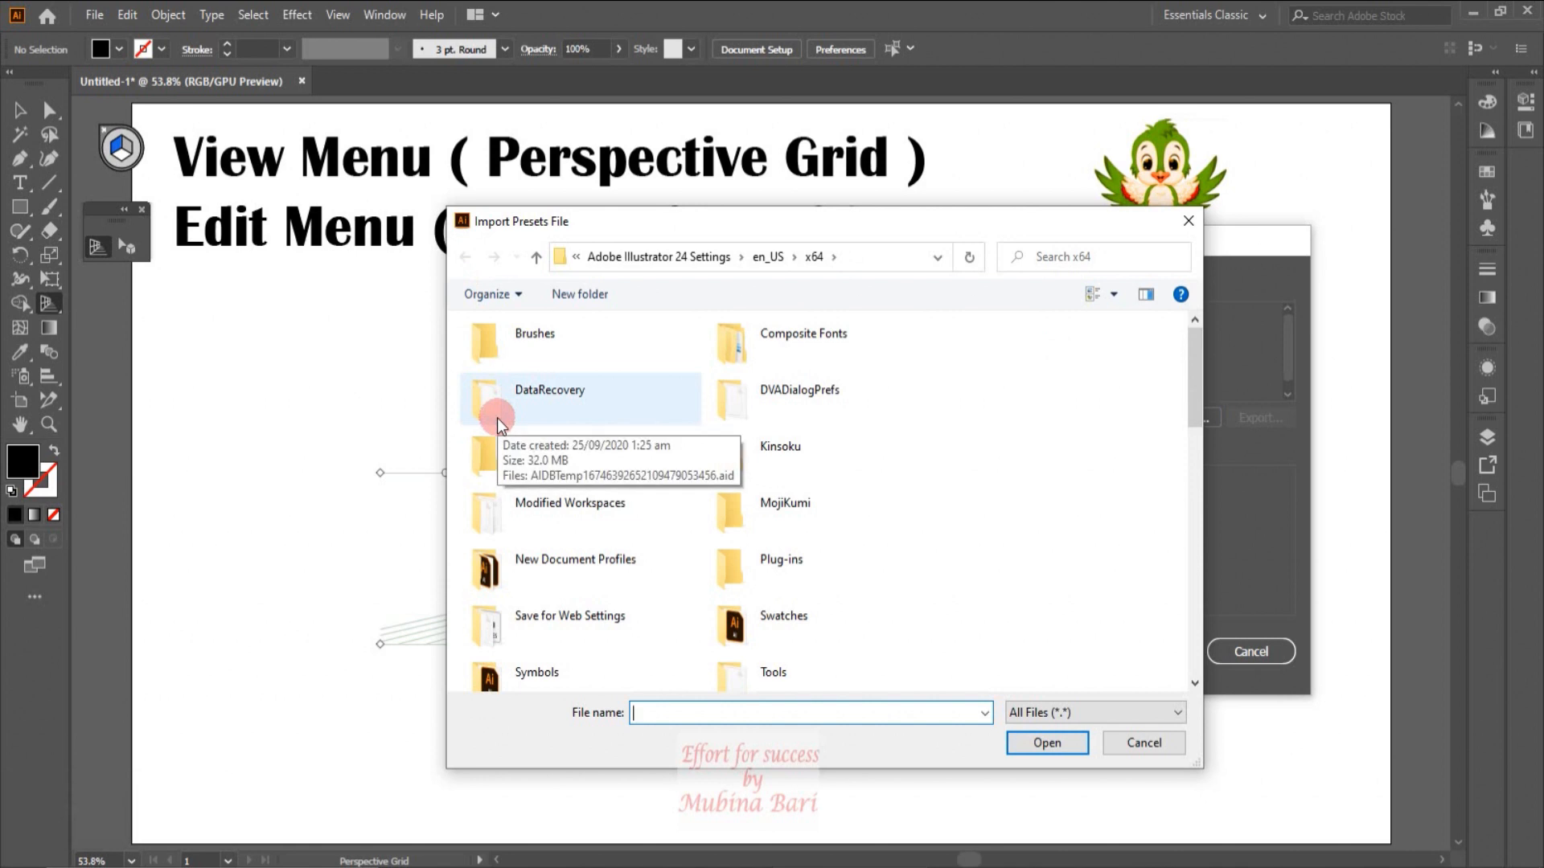
left_click(571, 259)
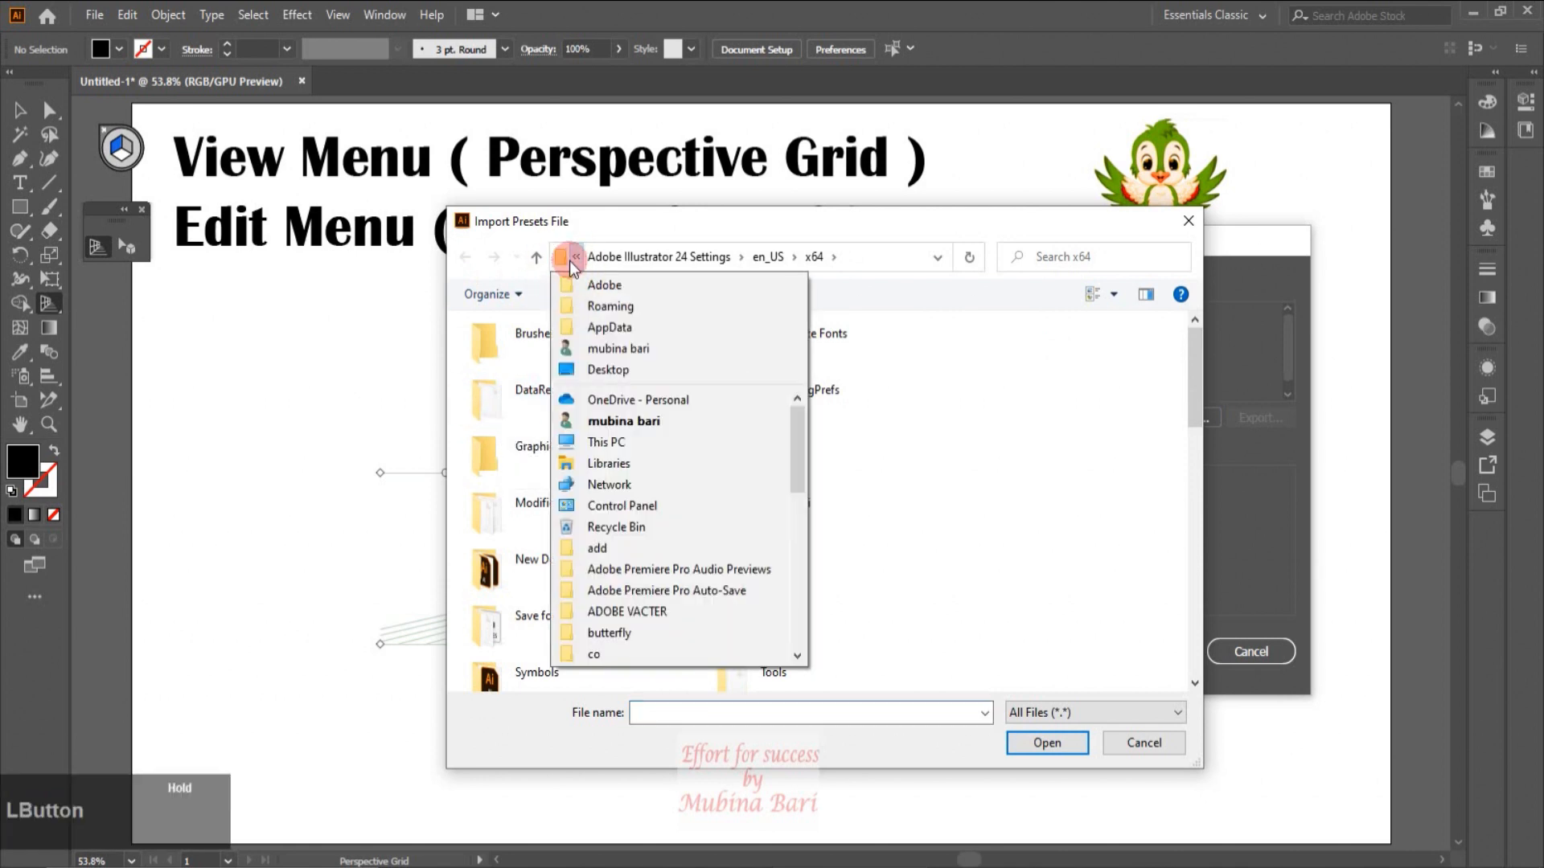
left_click(601, 371)
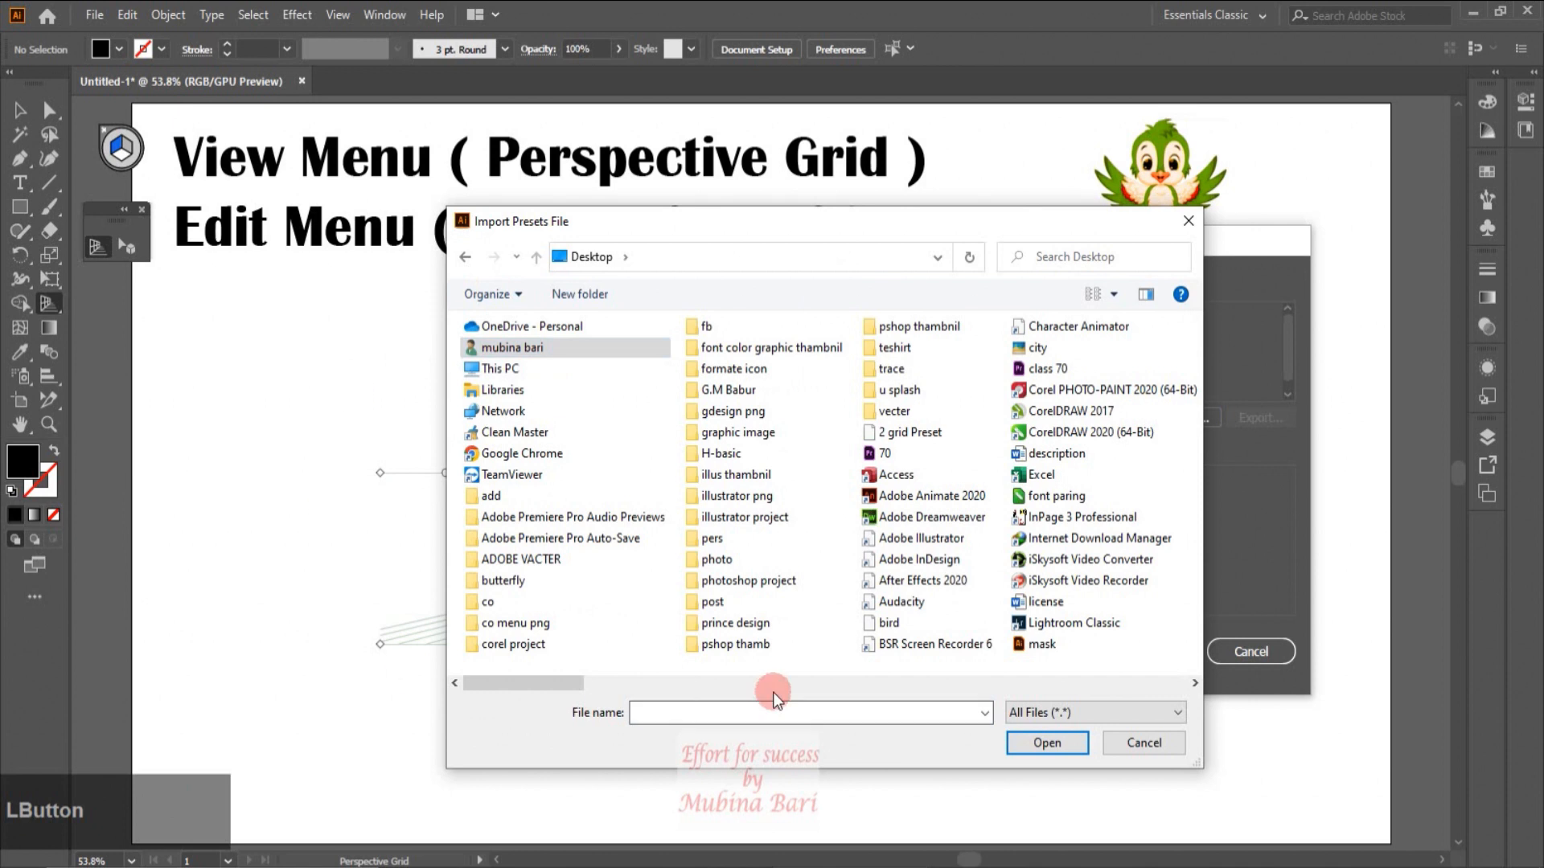
left_click(919, 434)
left_click(1025, 744)
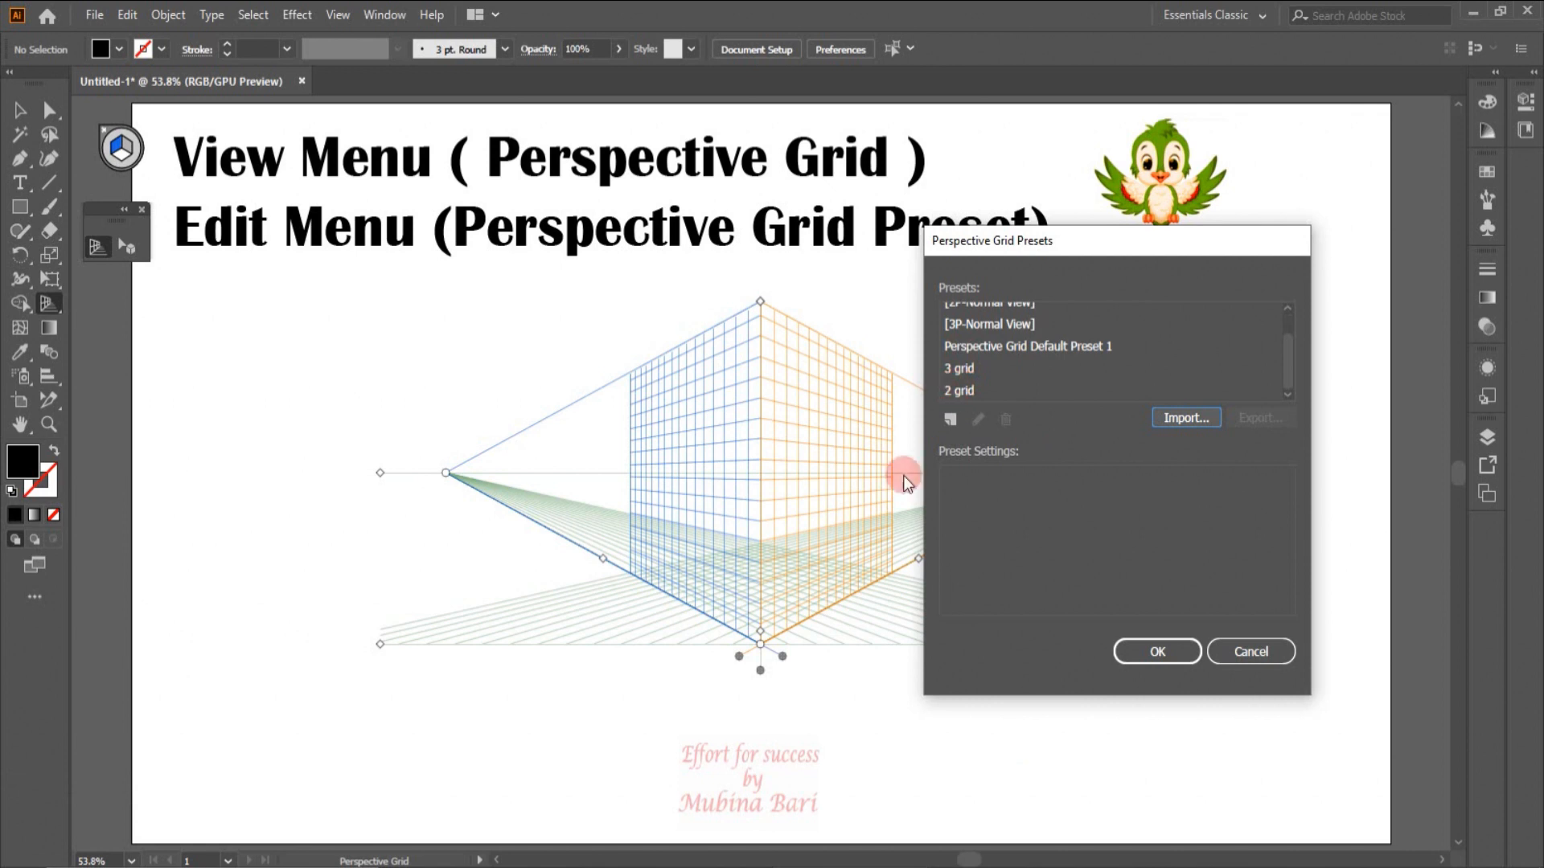
left_click(1174, 653)
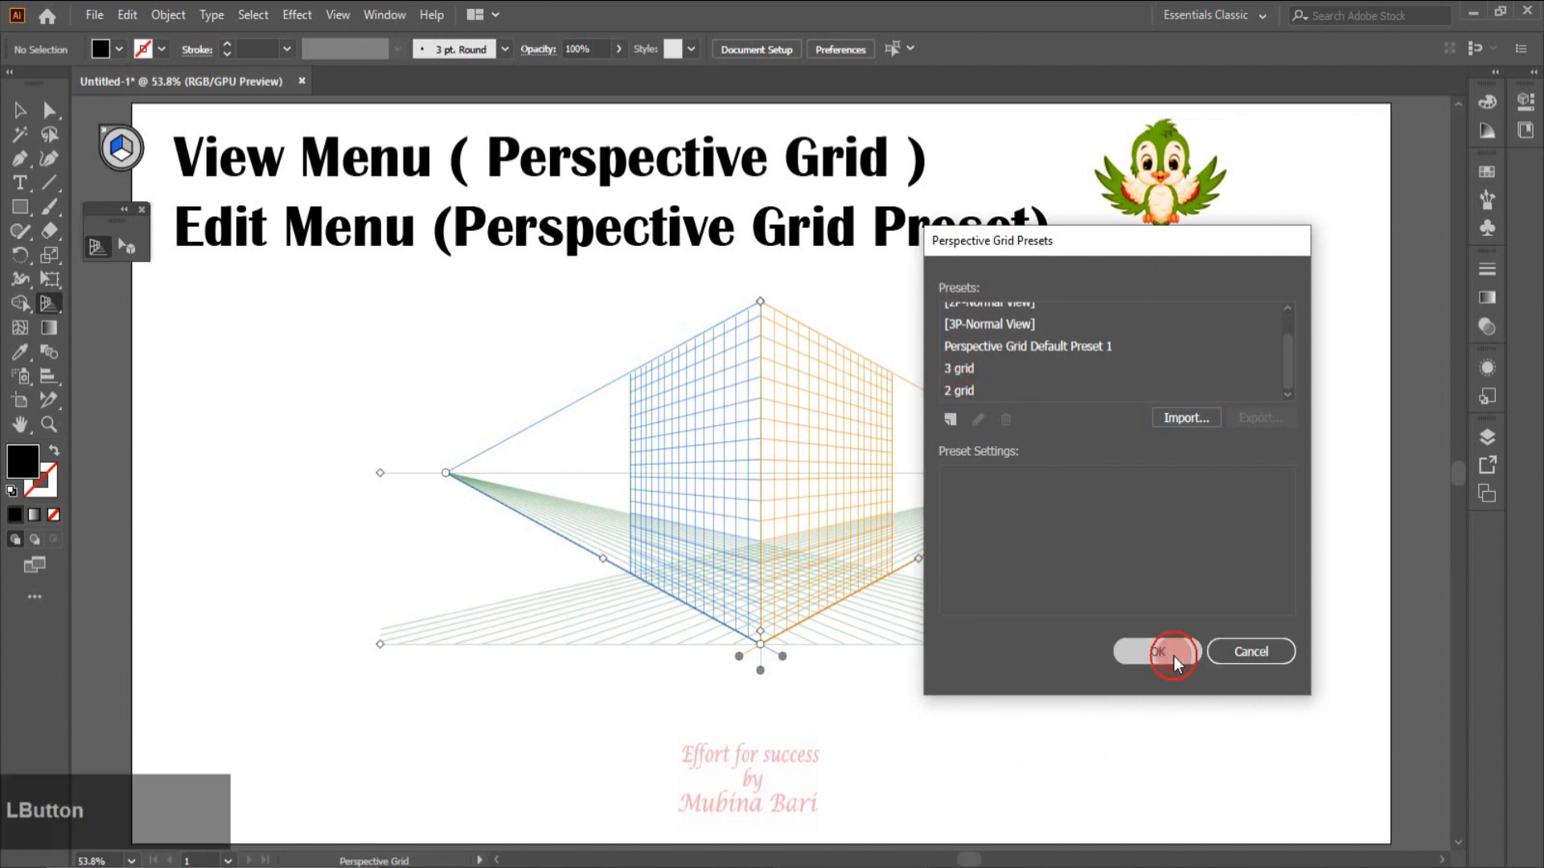
Step: Apply the imported two-point preset "2 grid" to the document and activate the Perspective Grid tool
left_click(330, 16)
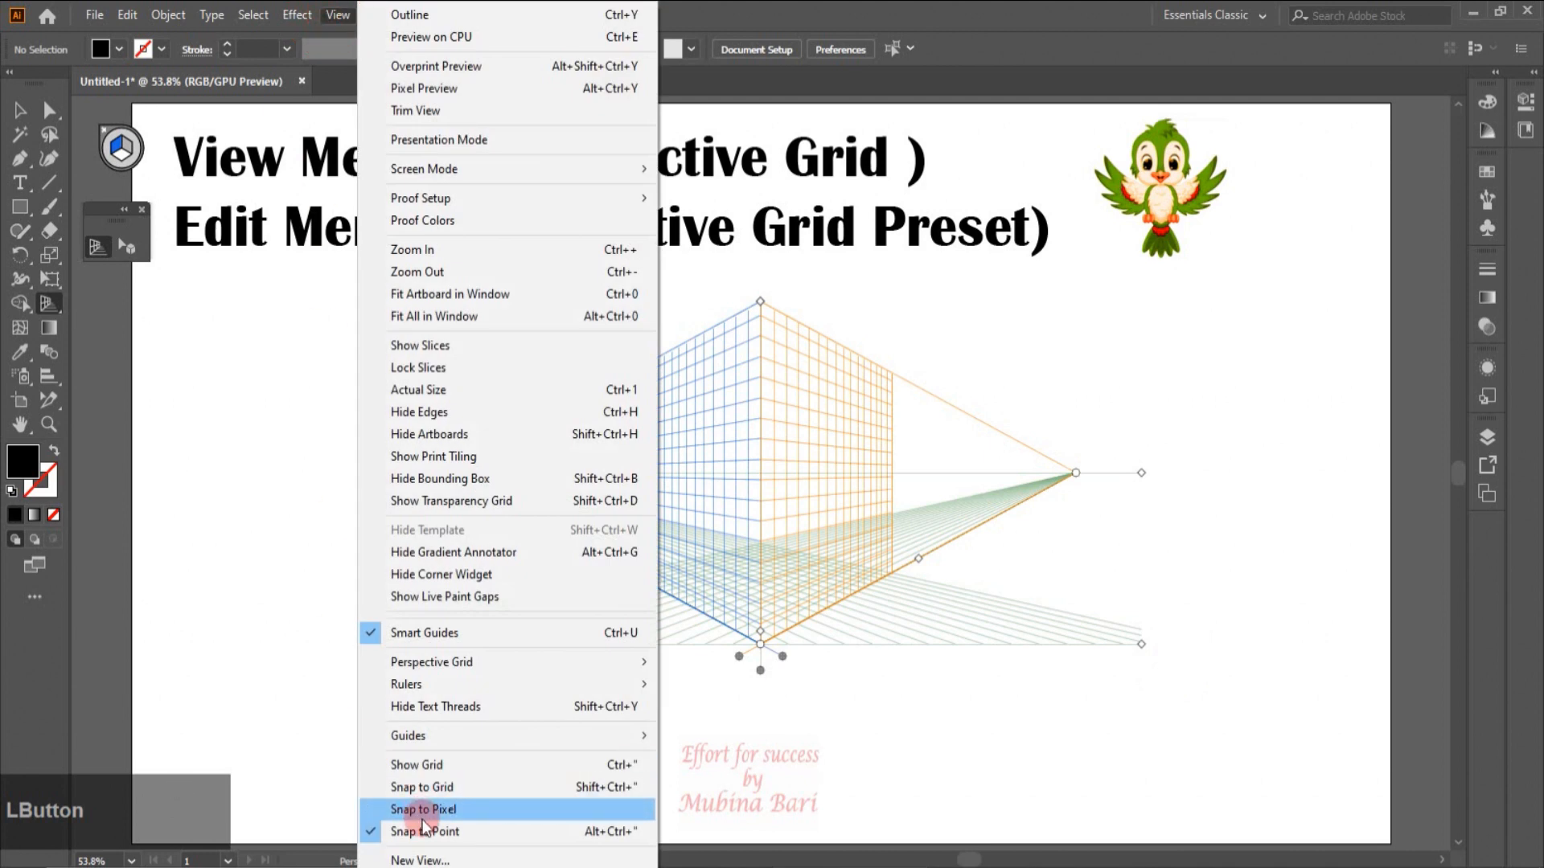
mouse_move(451, 662)
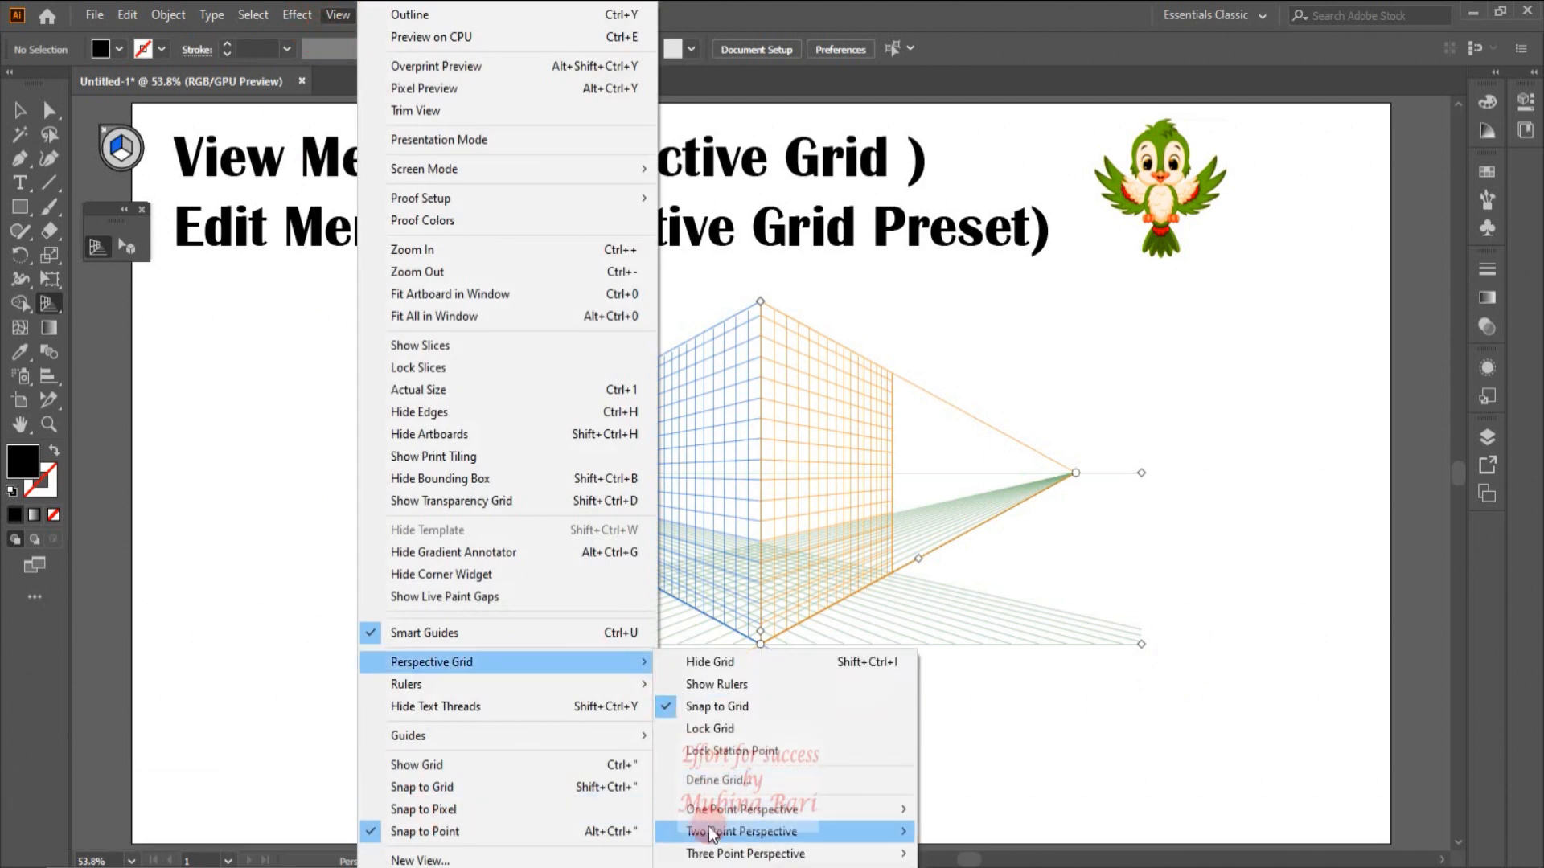
mouse_move(800, 828)
left_click(957, 837)
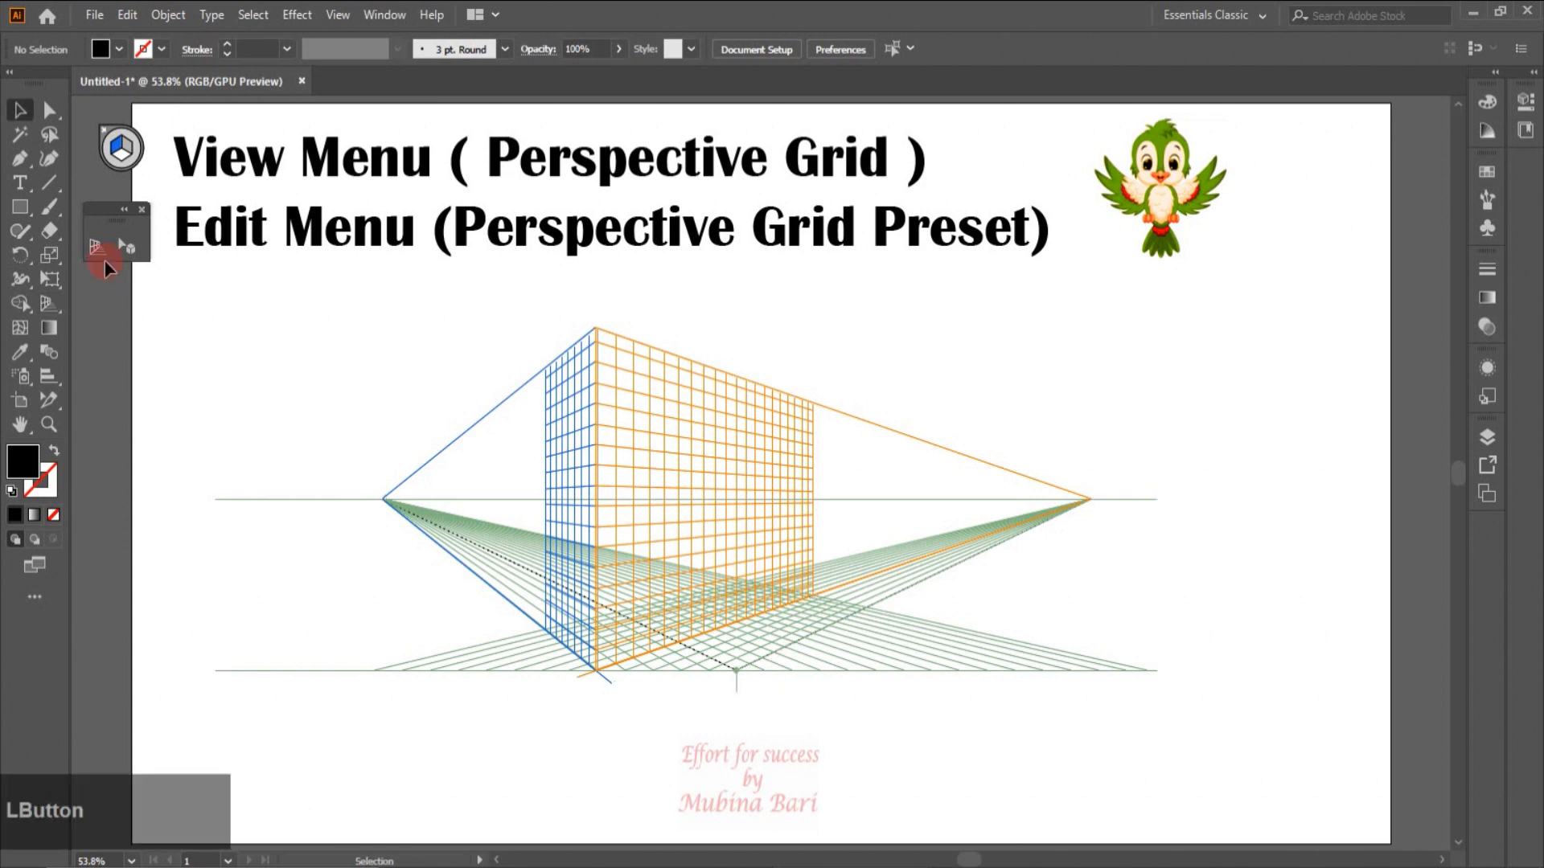
left_click(102, 251)
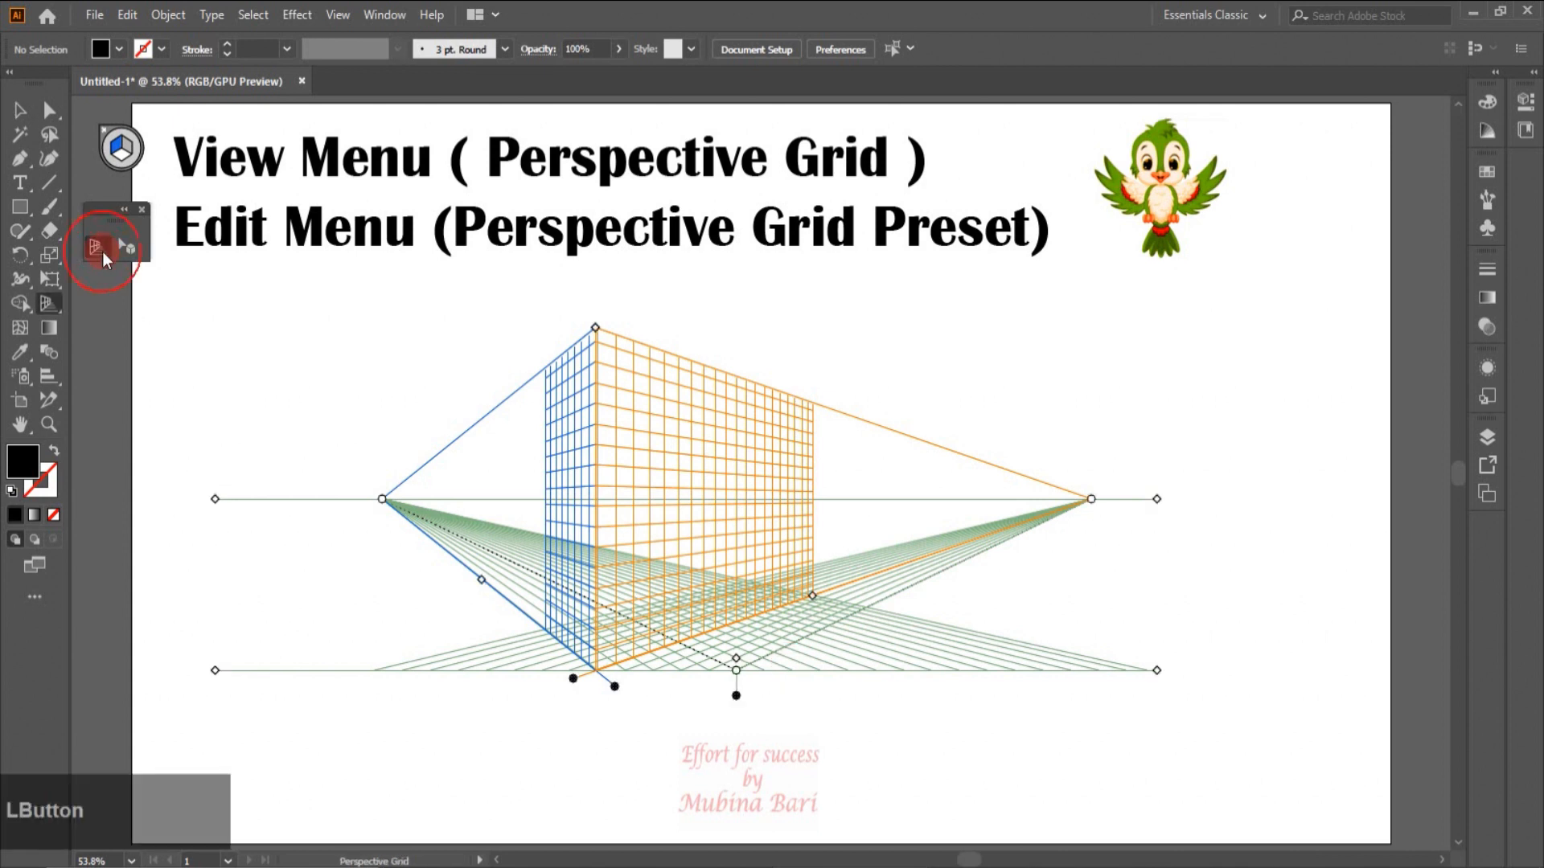
Step: Apply the symmetrical normal-view two-point preset to the perspective grid and switch to the Selection tool
left_click(338, 15)
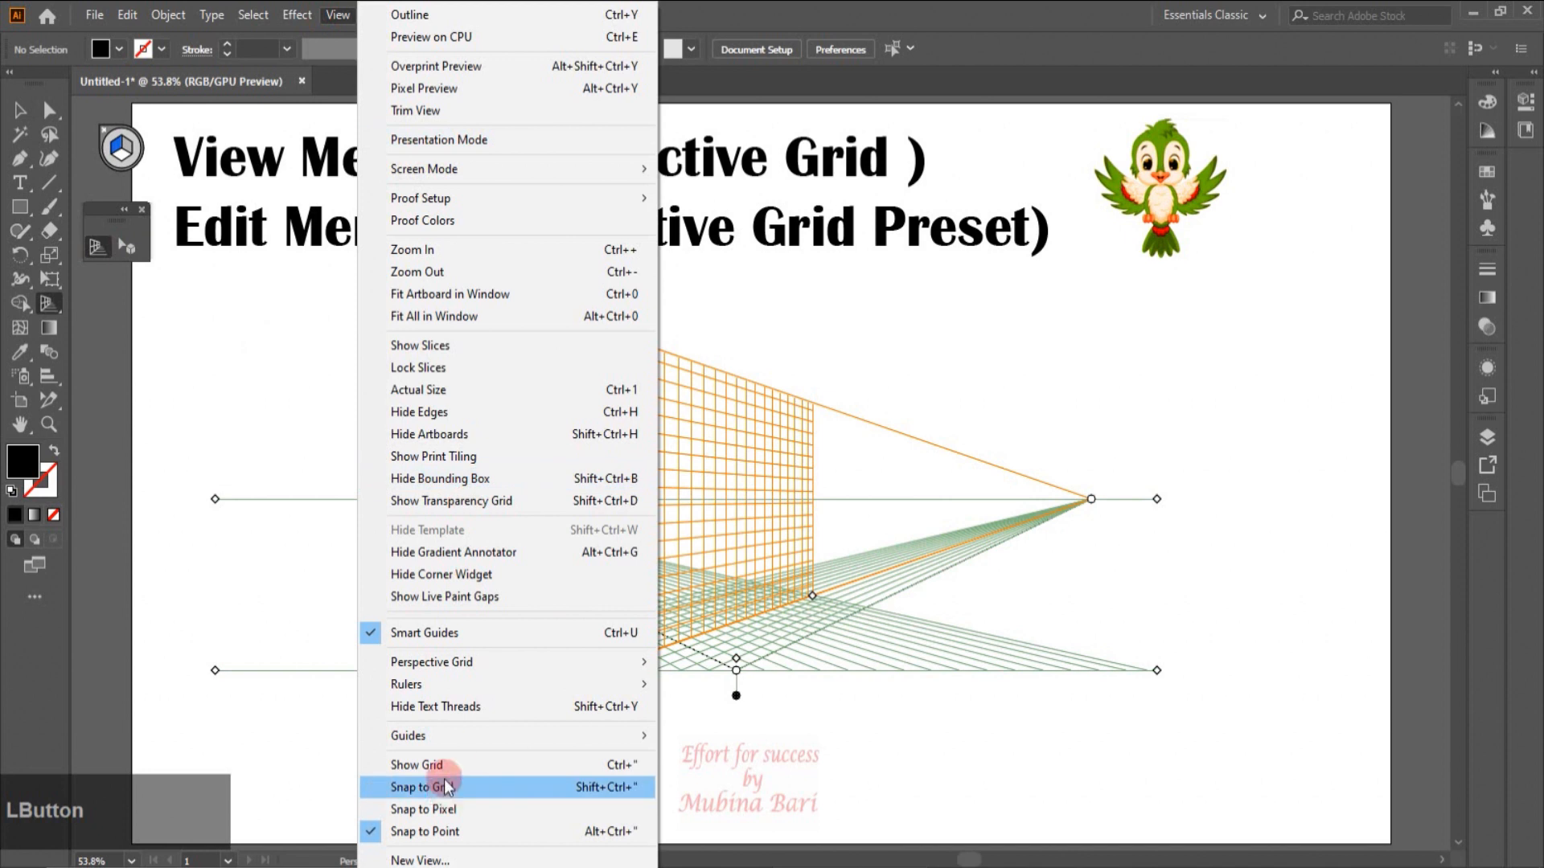
mouse_move(453, 664)
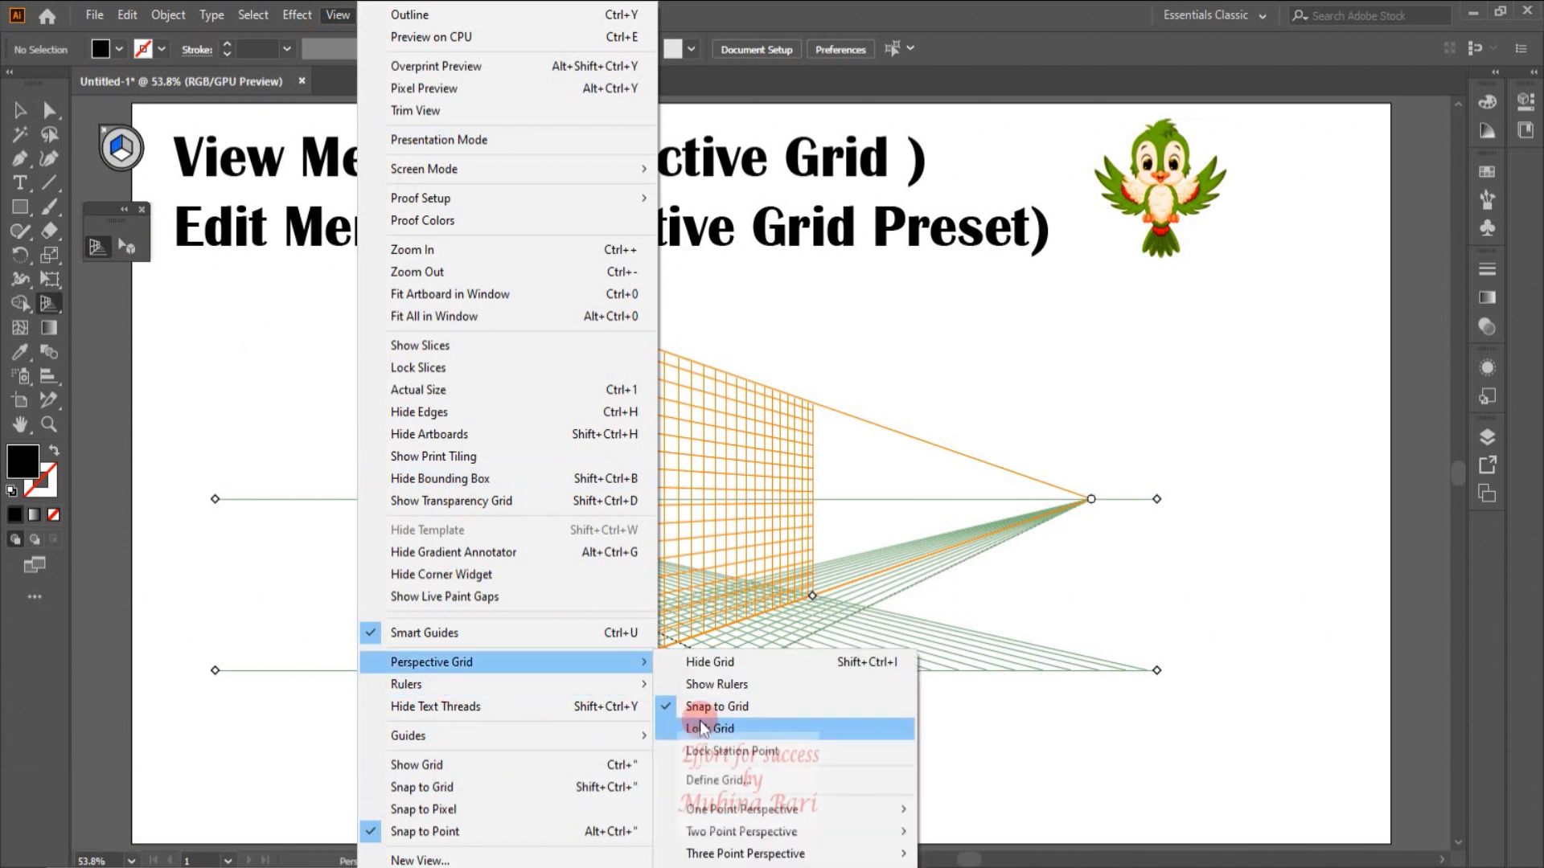
mouse_move(852, 832)
left_click(992, 766)
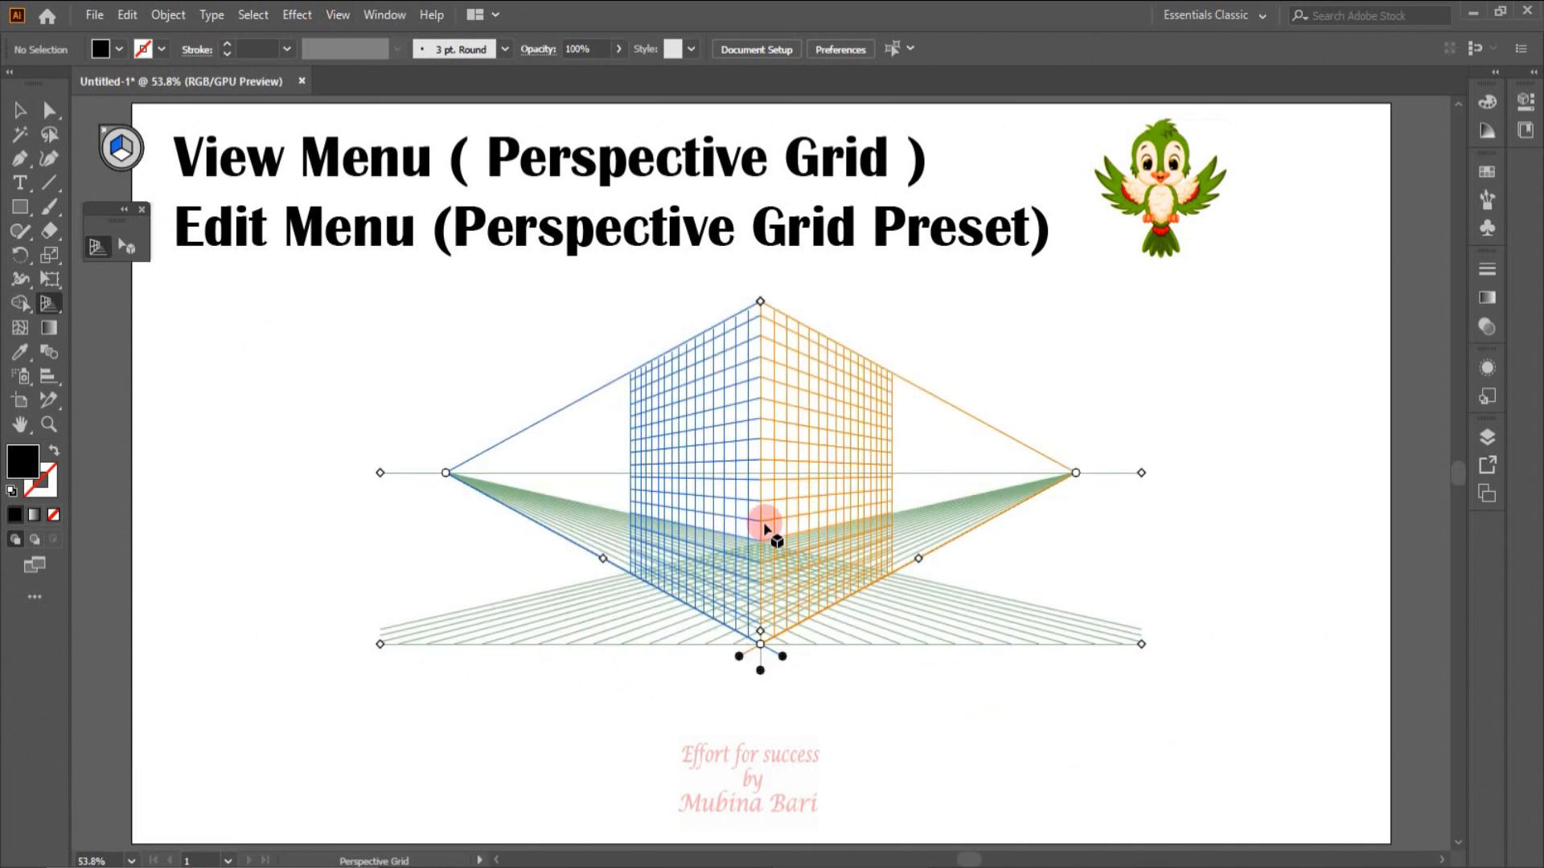
key("v")
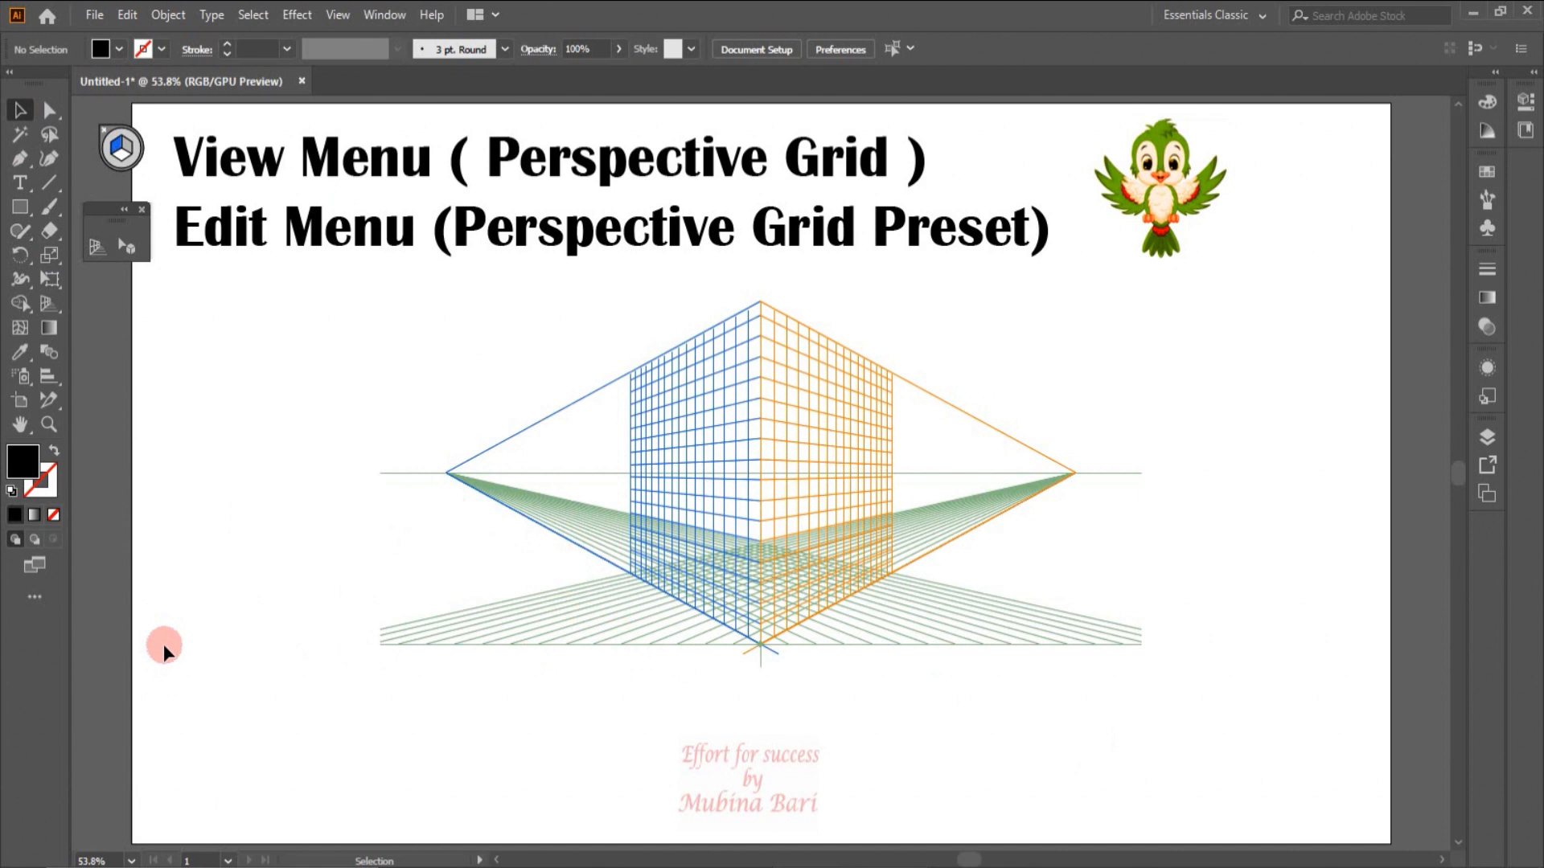
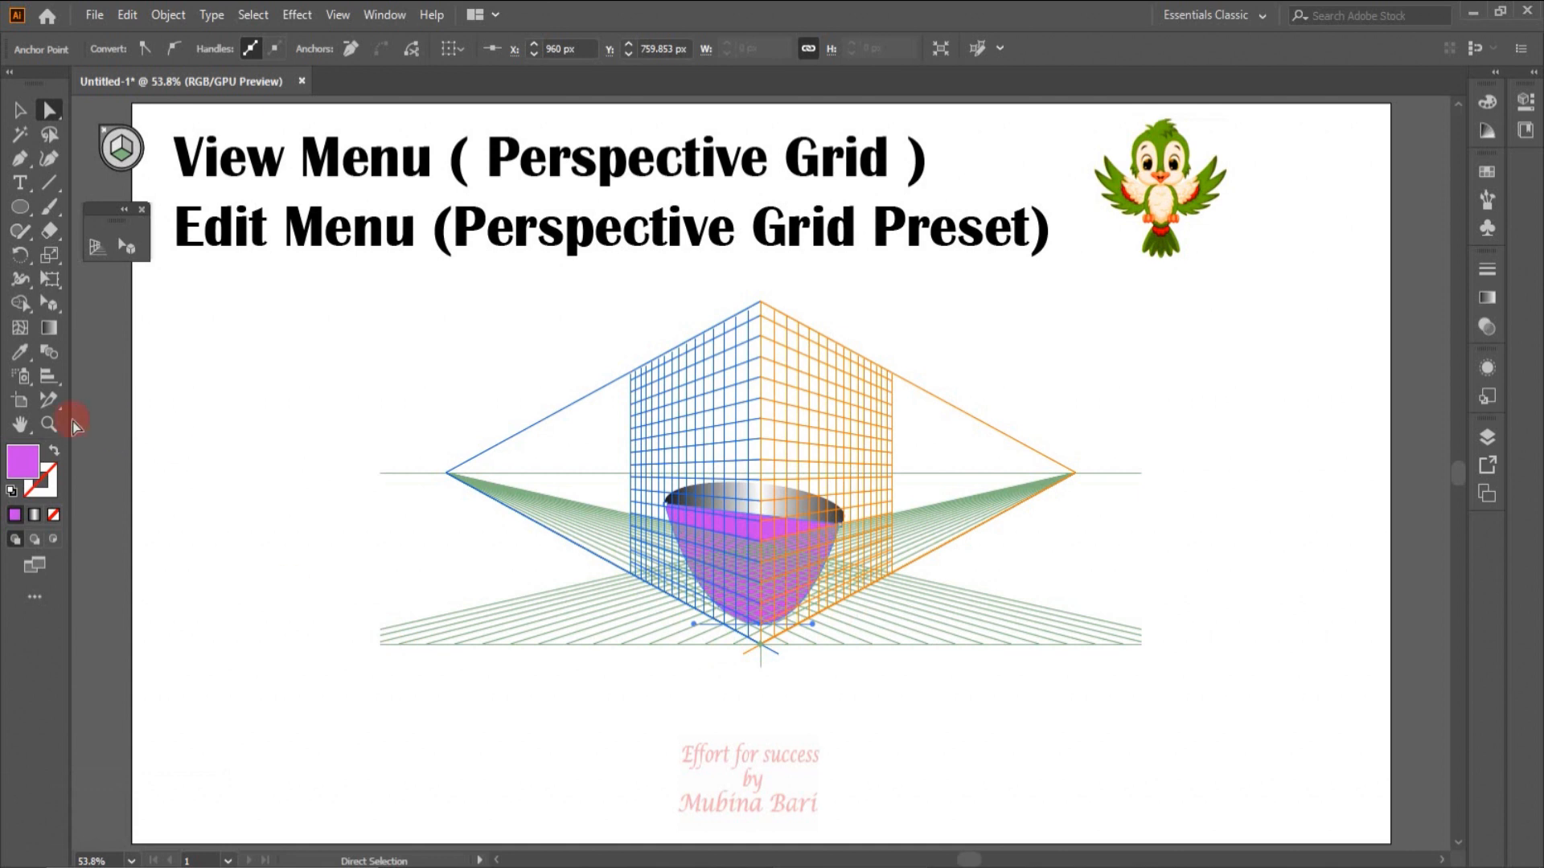
Step: Move the purple bowl's two upper corner anchor points onto the ends of the gradient ellipse with the Direct Selection tool
left_click(46, 424)
left_click_drag(613, 441, 640, 486)
key("ctrl+shift+i")
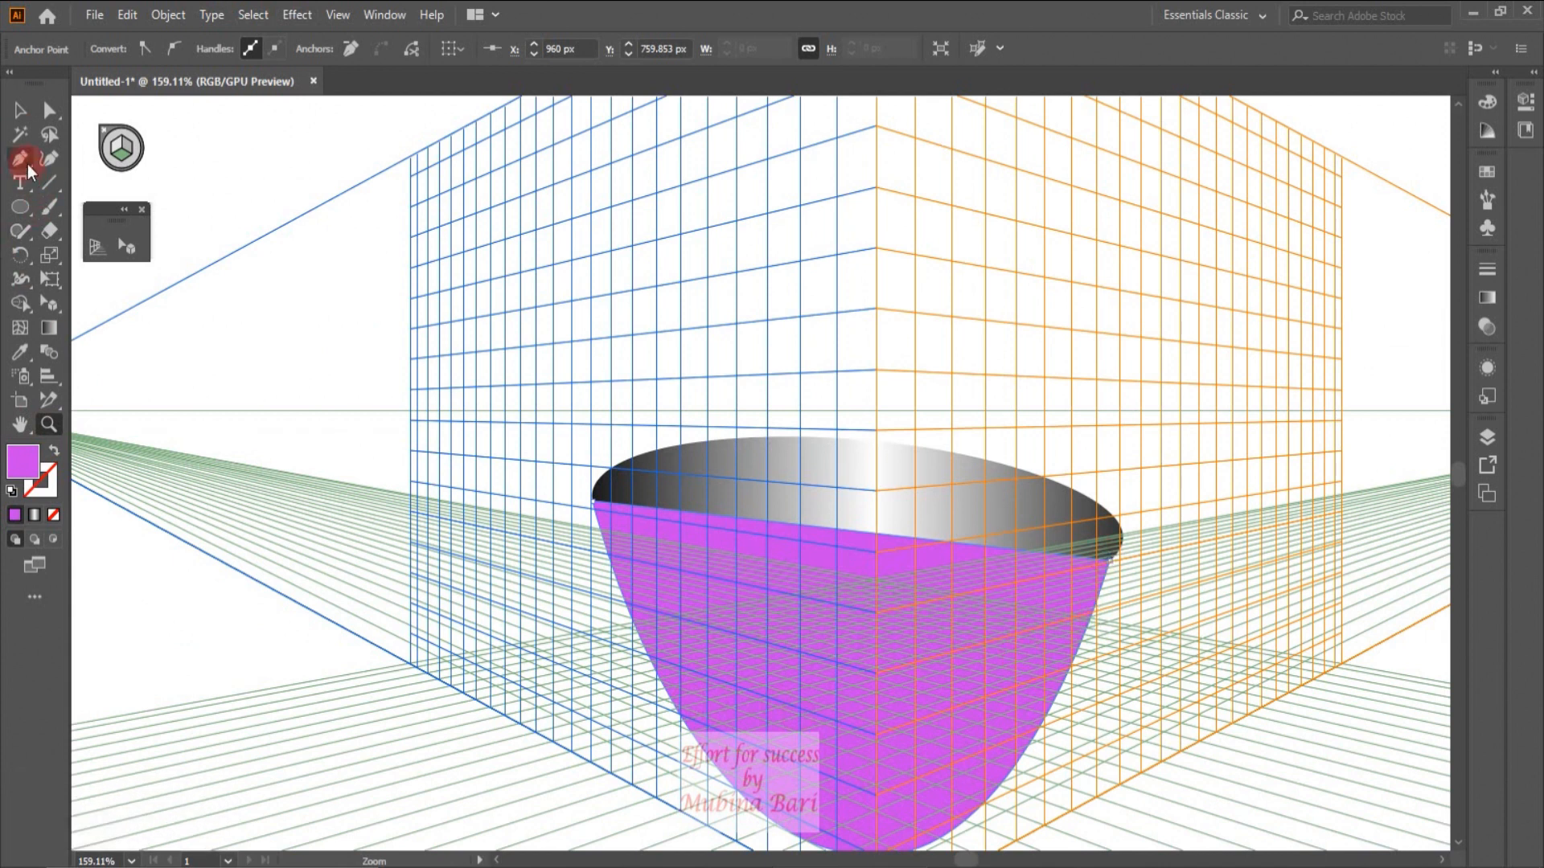
left_click(49, 110)
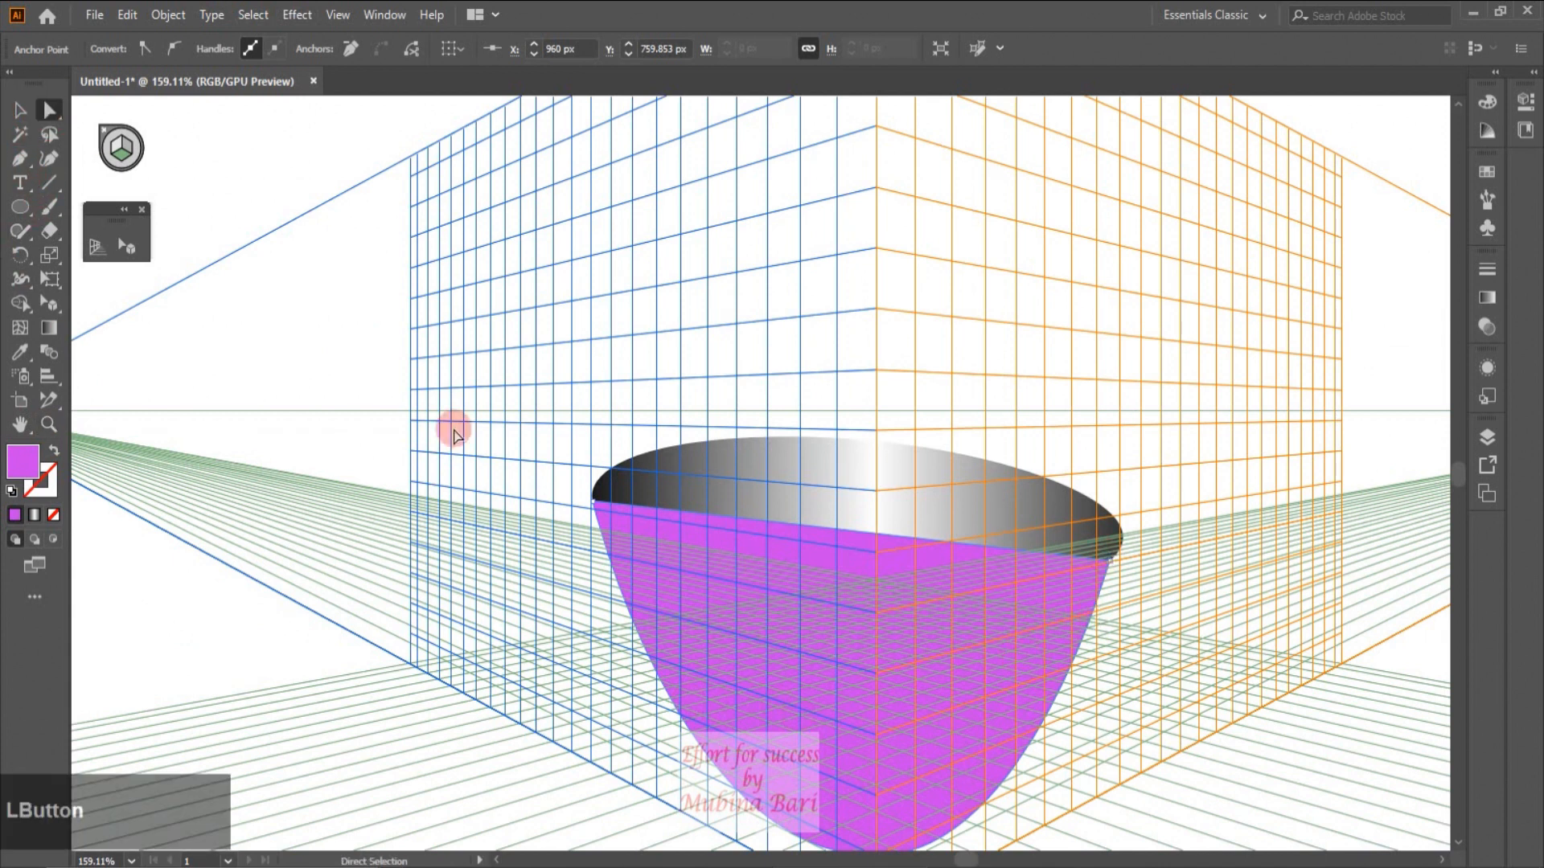
left_click(1110, 560)
left_click_drag(1112, 568, 1122, 535)
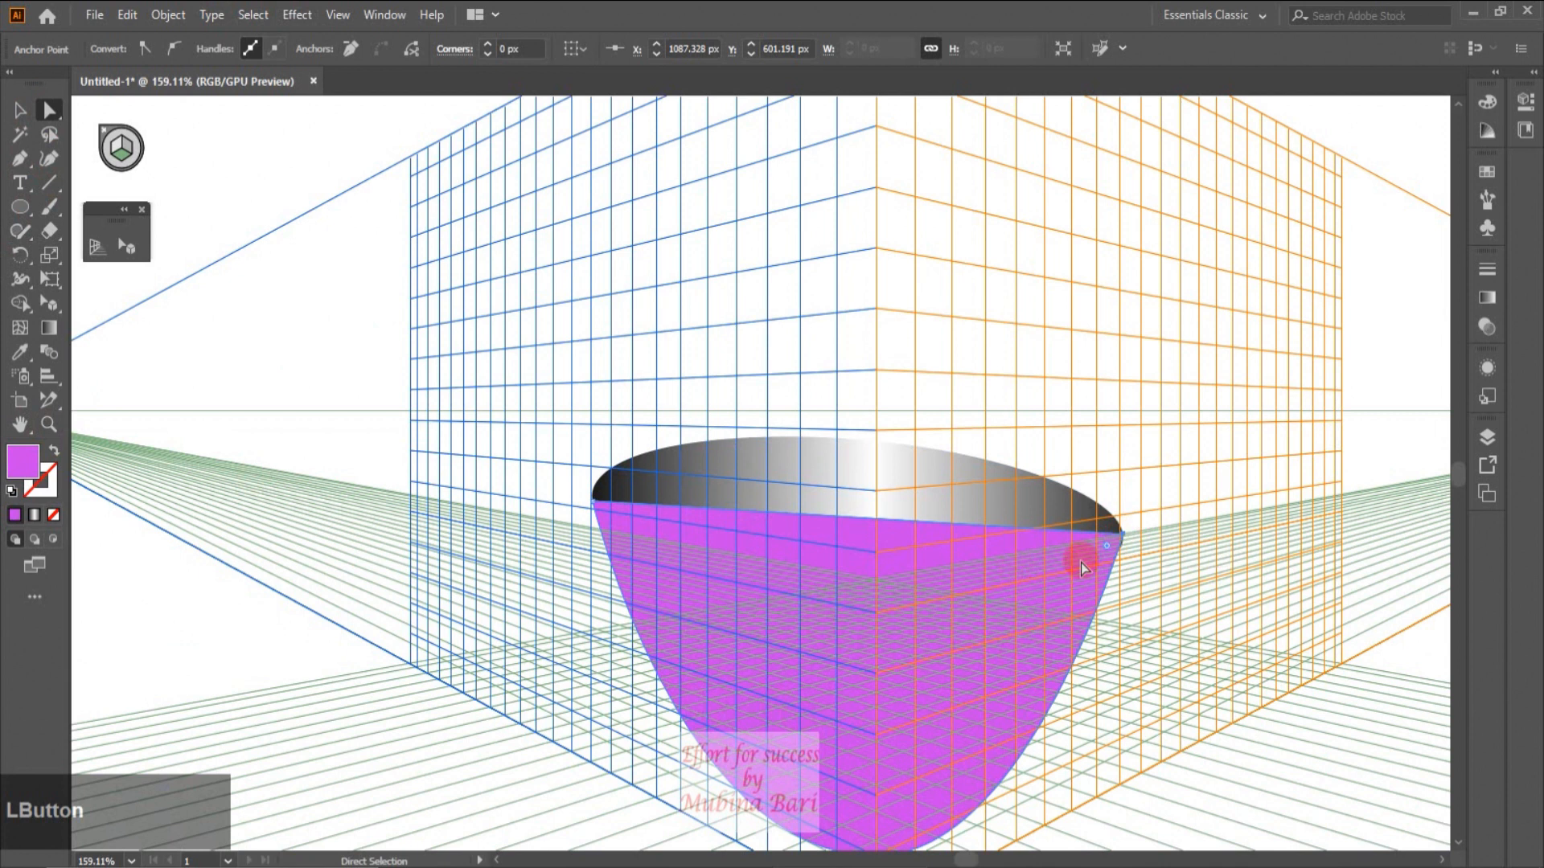
left_click_drag(612, 508, 590, 493)
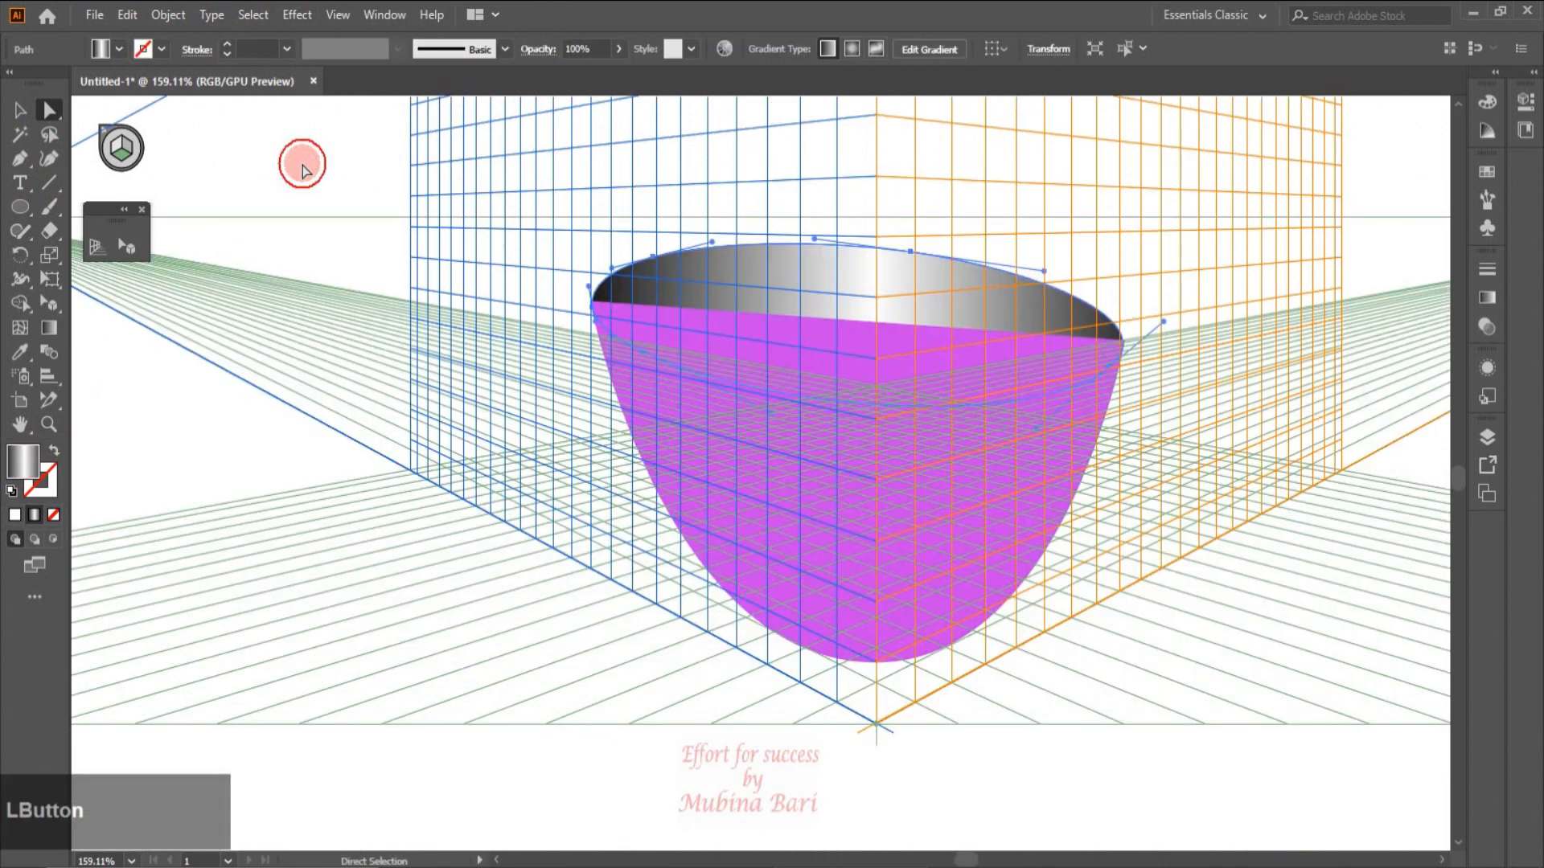
Step: Bring the gradient ellipse to the front of the purple bowl and deselect it
left_click(302, 164)
left_click(19, 109)
left_click(882, 303)
right_click(882, 303)
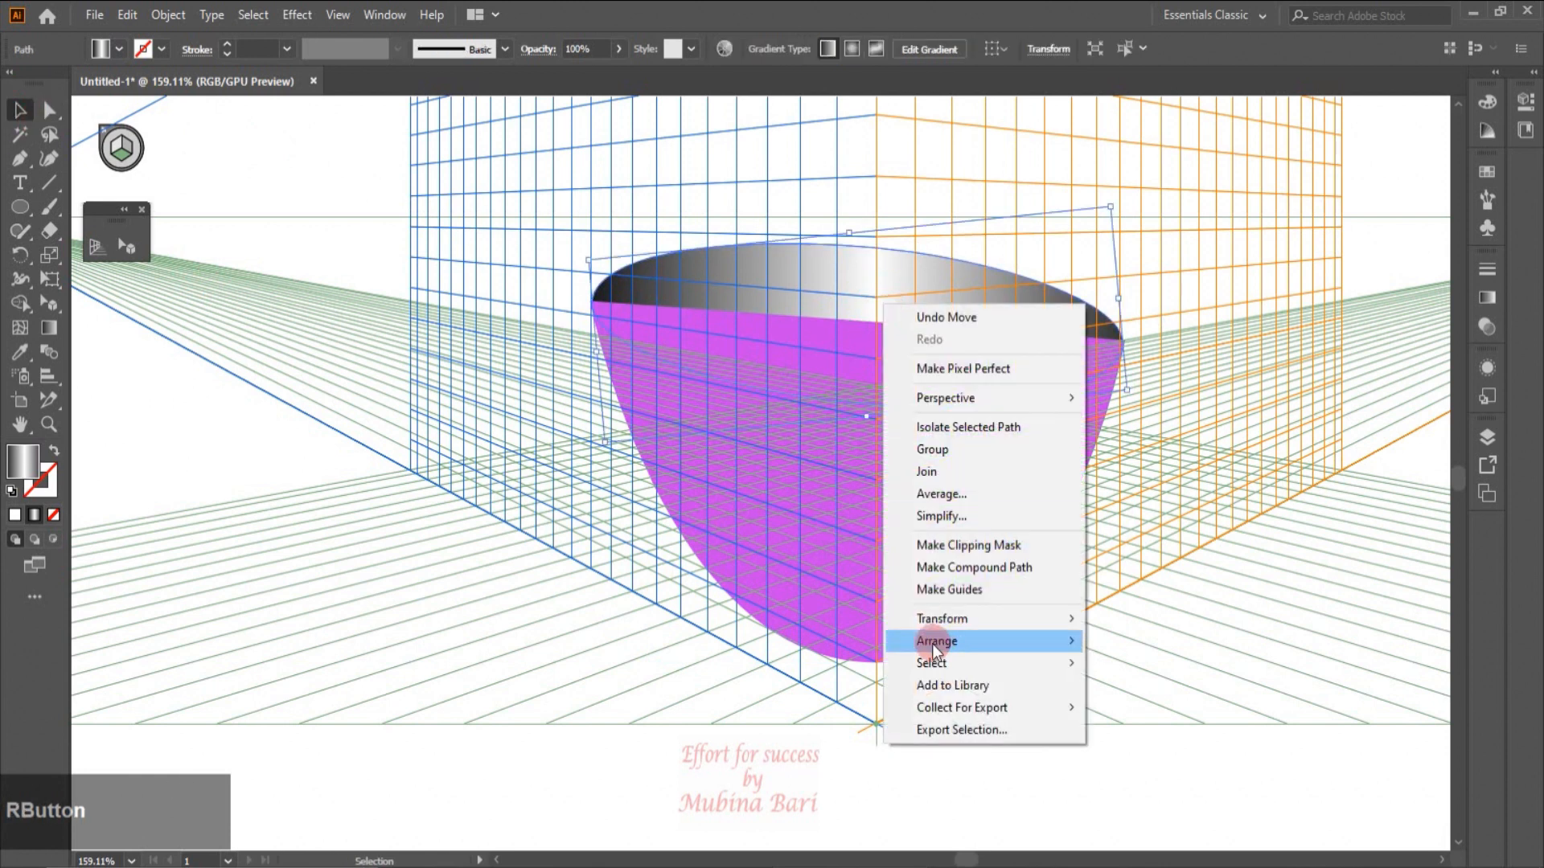
mouse_move(938, 645)
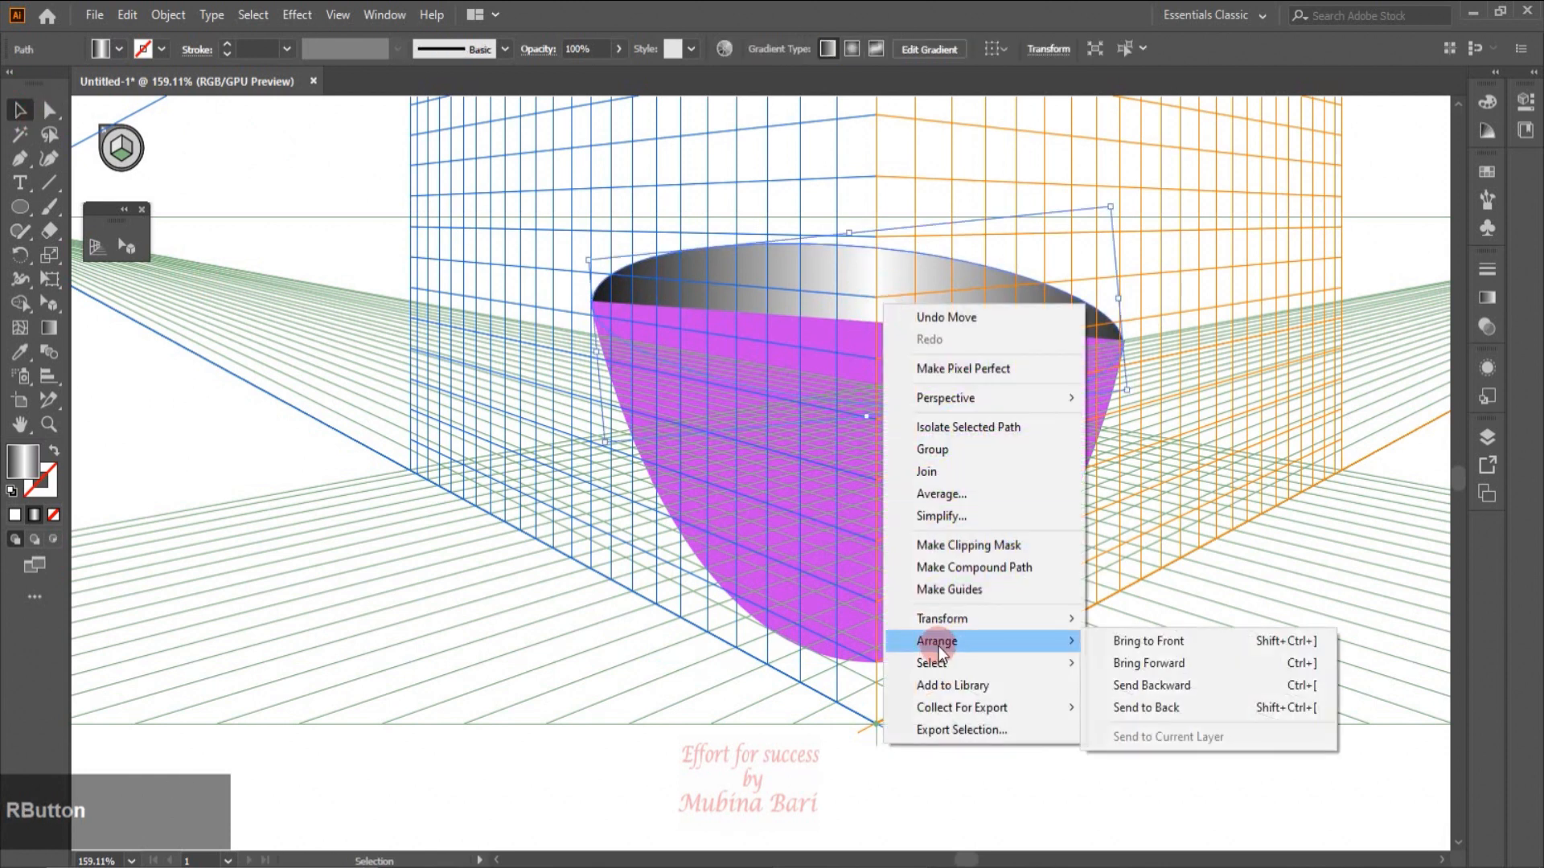
left_click(1140, 642)
left_click(1182, 458)
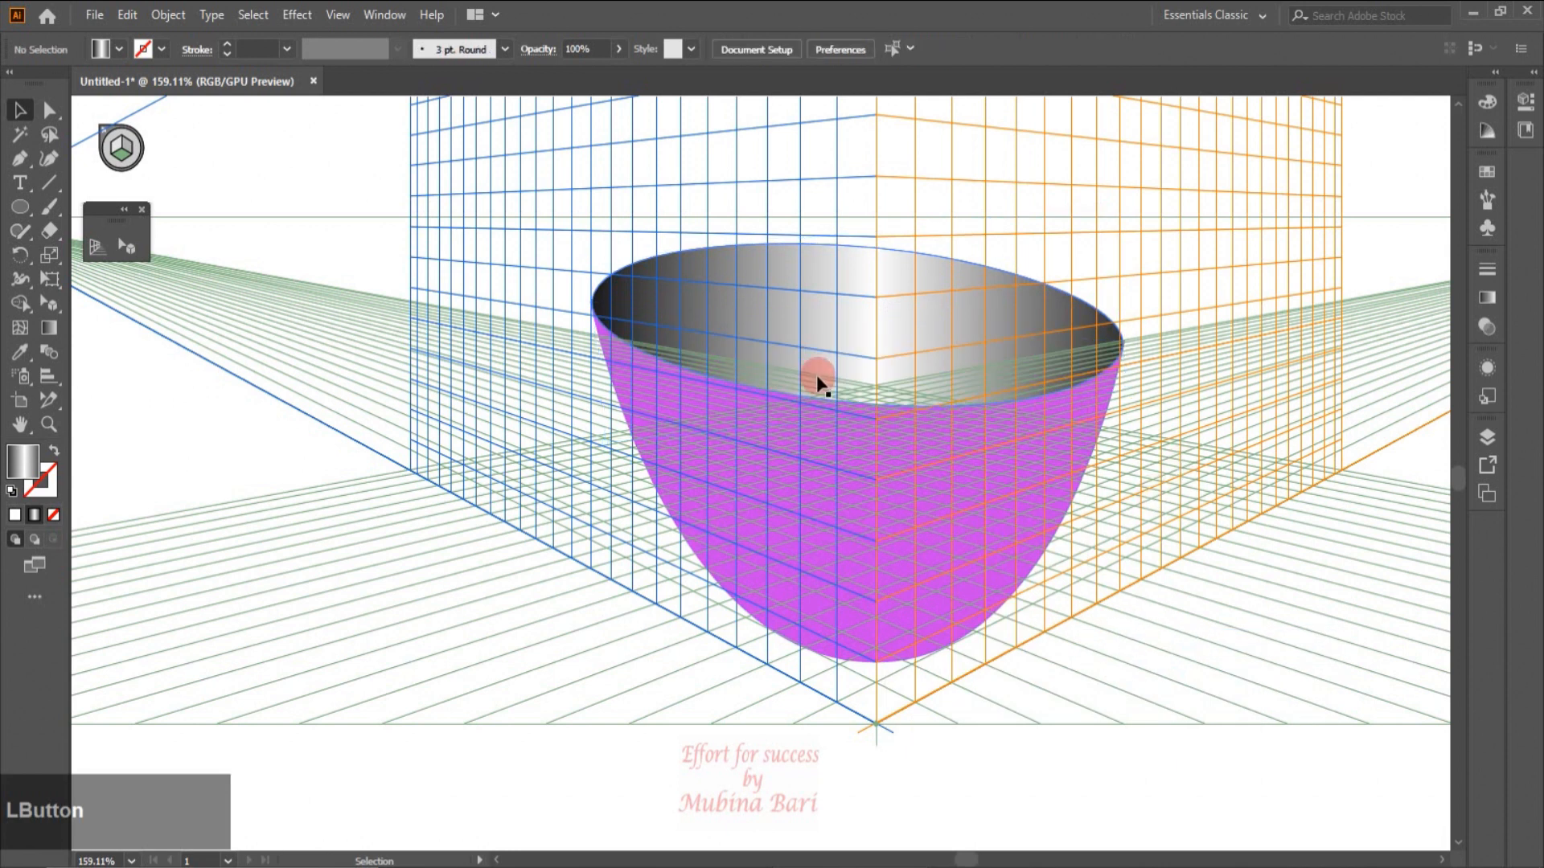
Step: Duplicate the gradient ellipse and place the copy directly above the bowl
left_click(817, 376)
left_click_drag(838, 368, 809, 196)
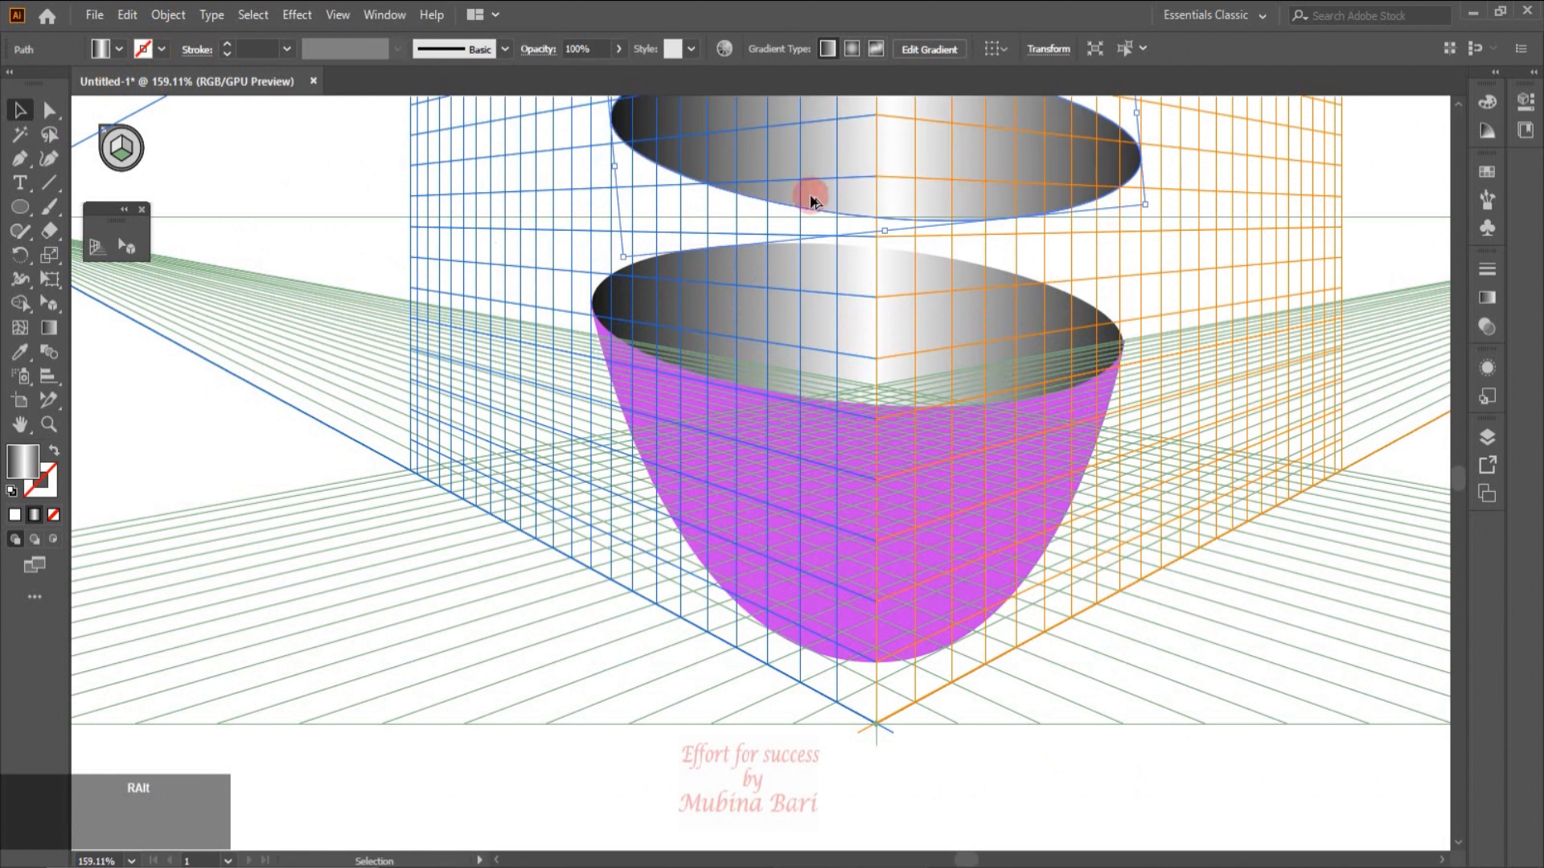
left_click(1194, 320)
Step: Subtract the original gradient ellipse from the purple bowl with the Pathfinder's Minus Front operation
left_click(971, 372)
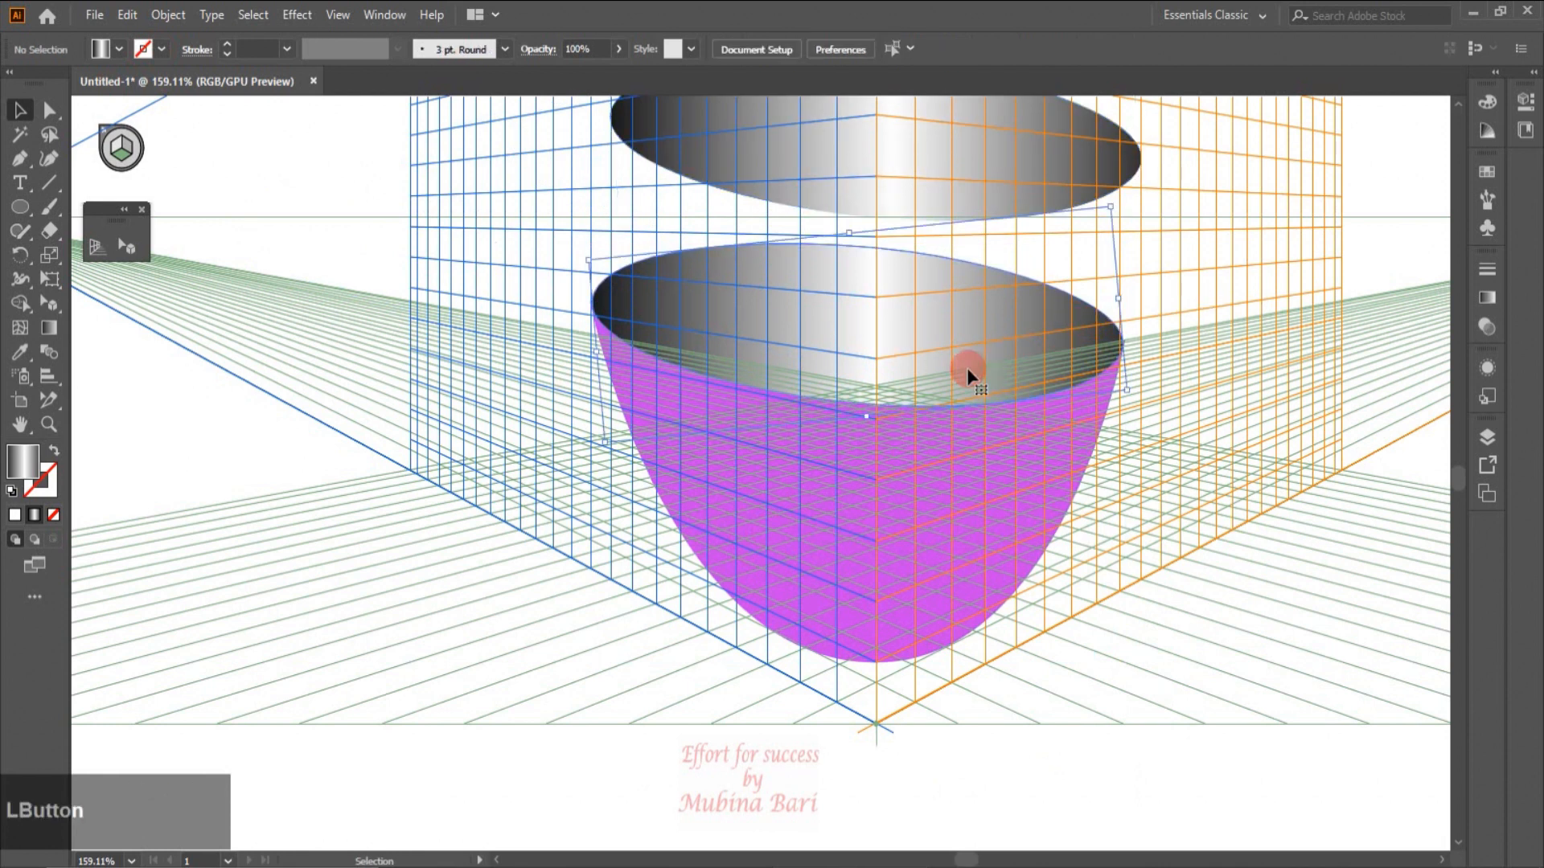
left_click(918, 513, "shift")
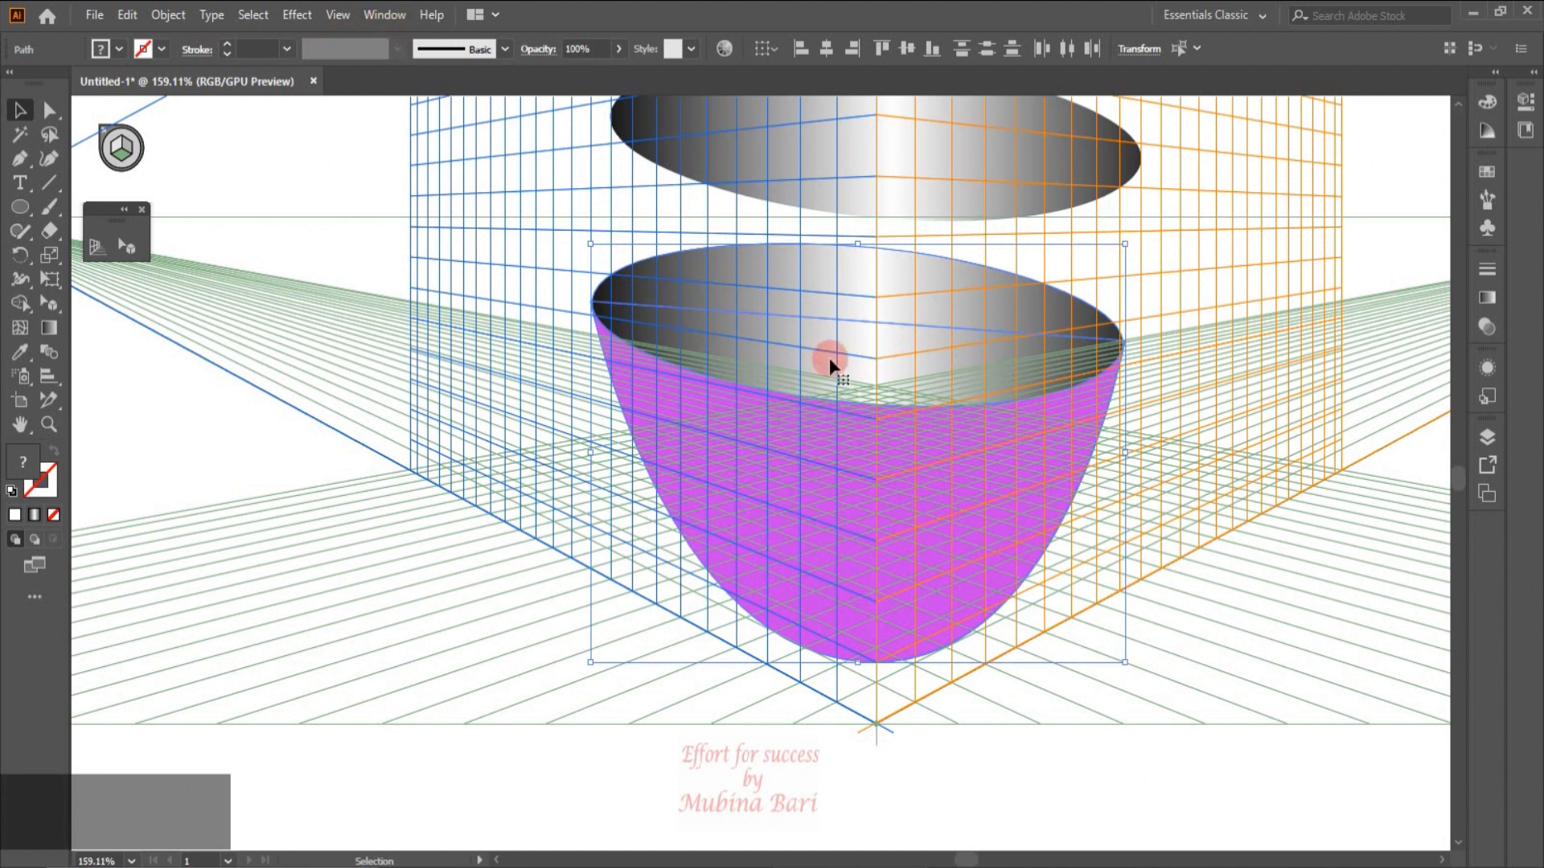
left_click(365, 16)
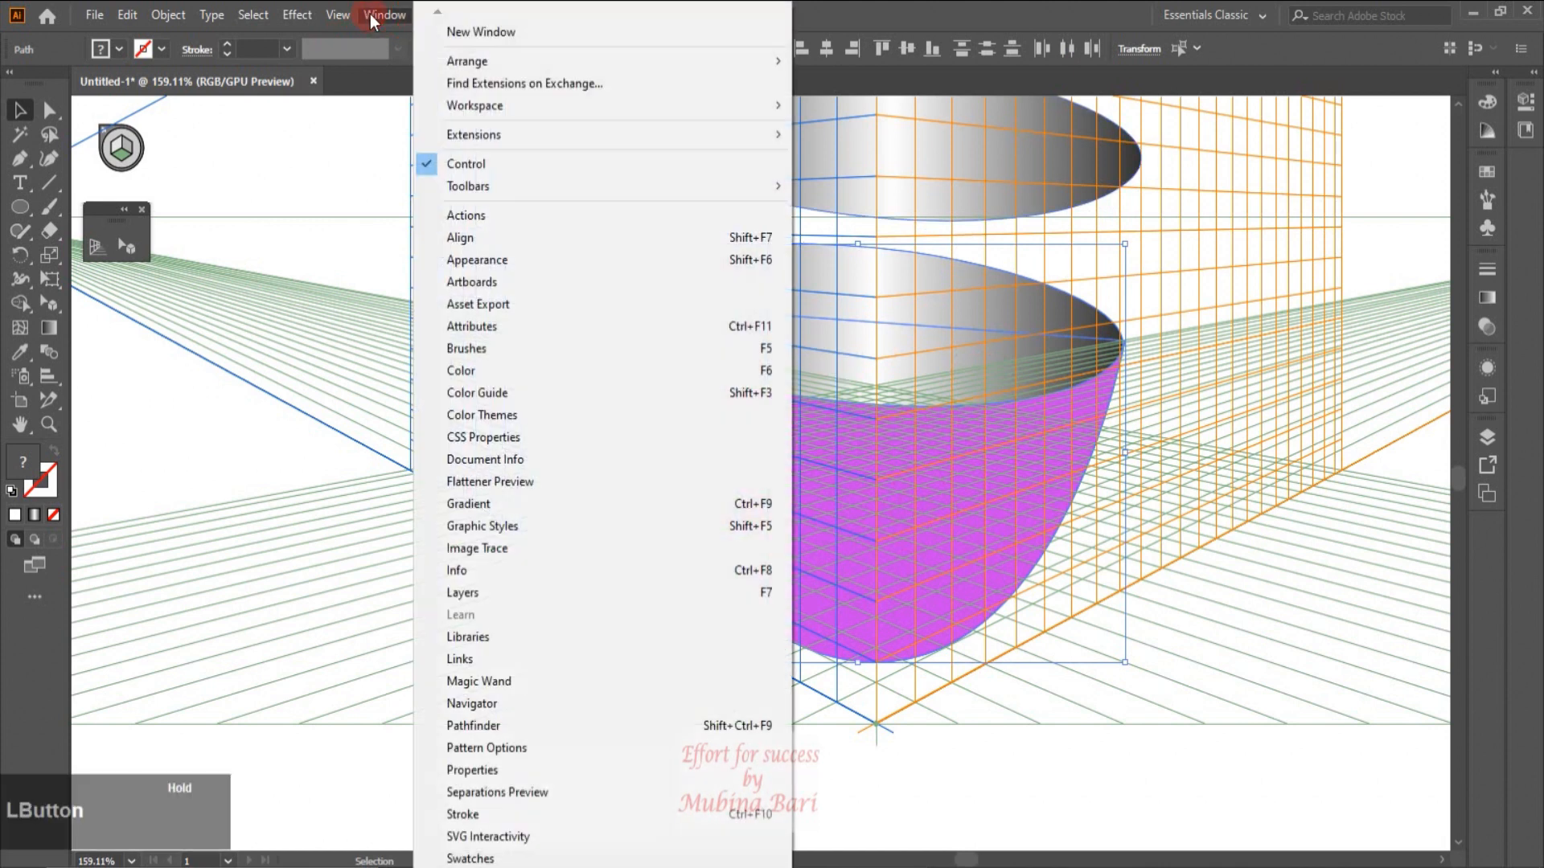
left_click(476, 725)
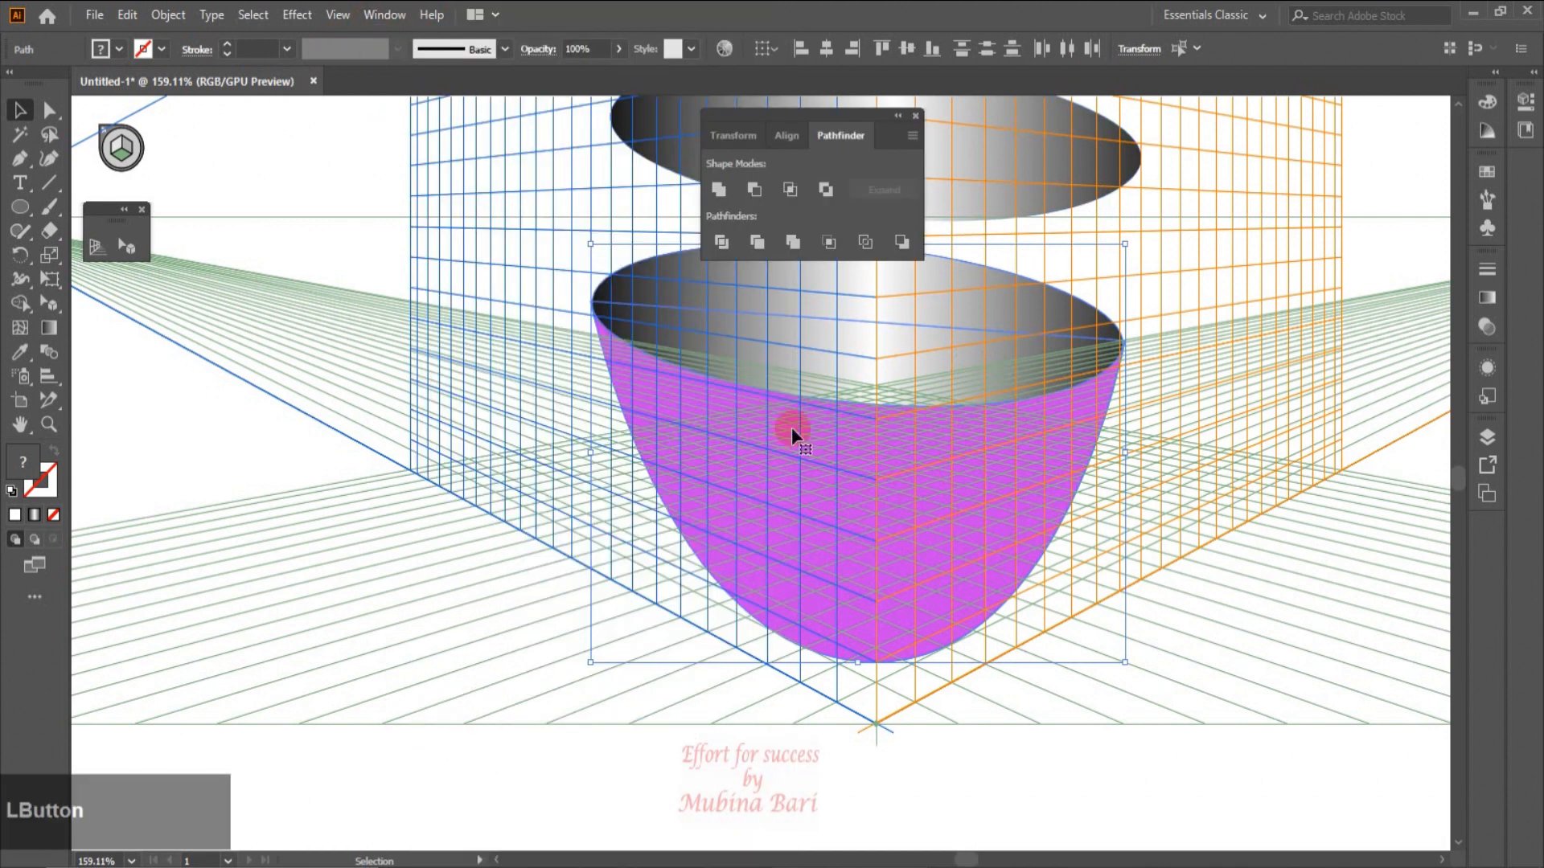
left_click_drag(791, 117, 1259, 162)
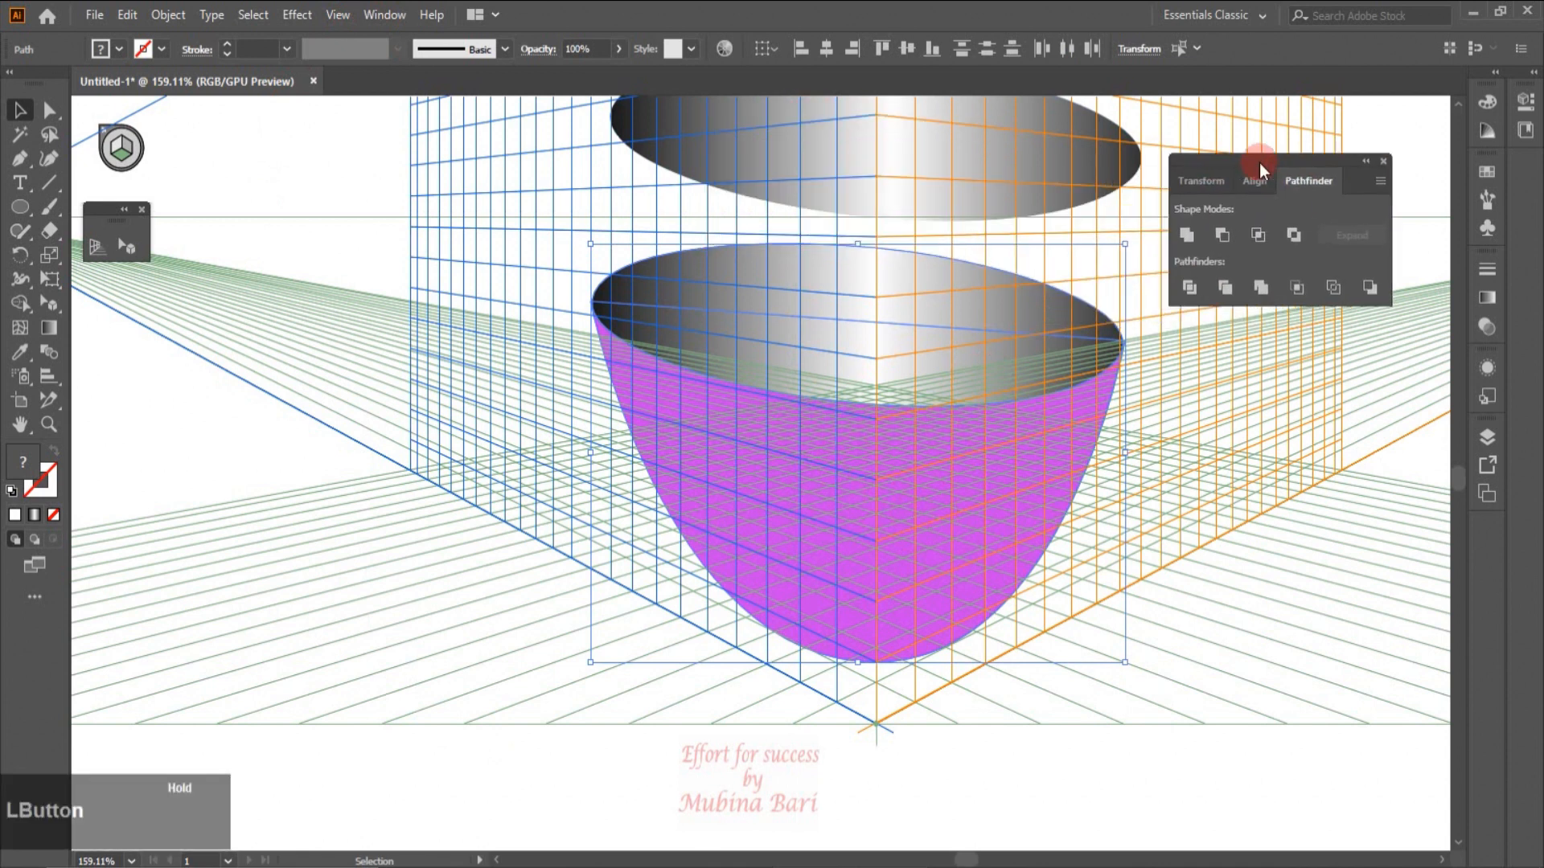
left_click(1222, 235)
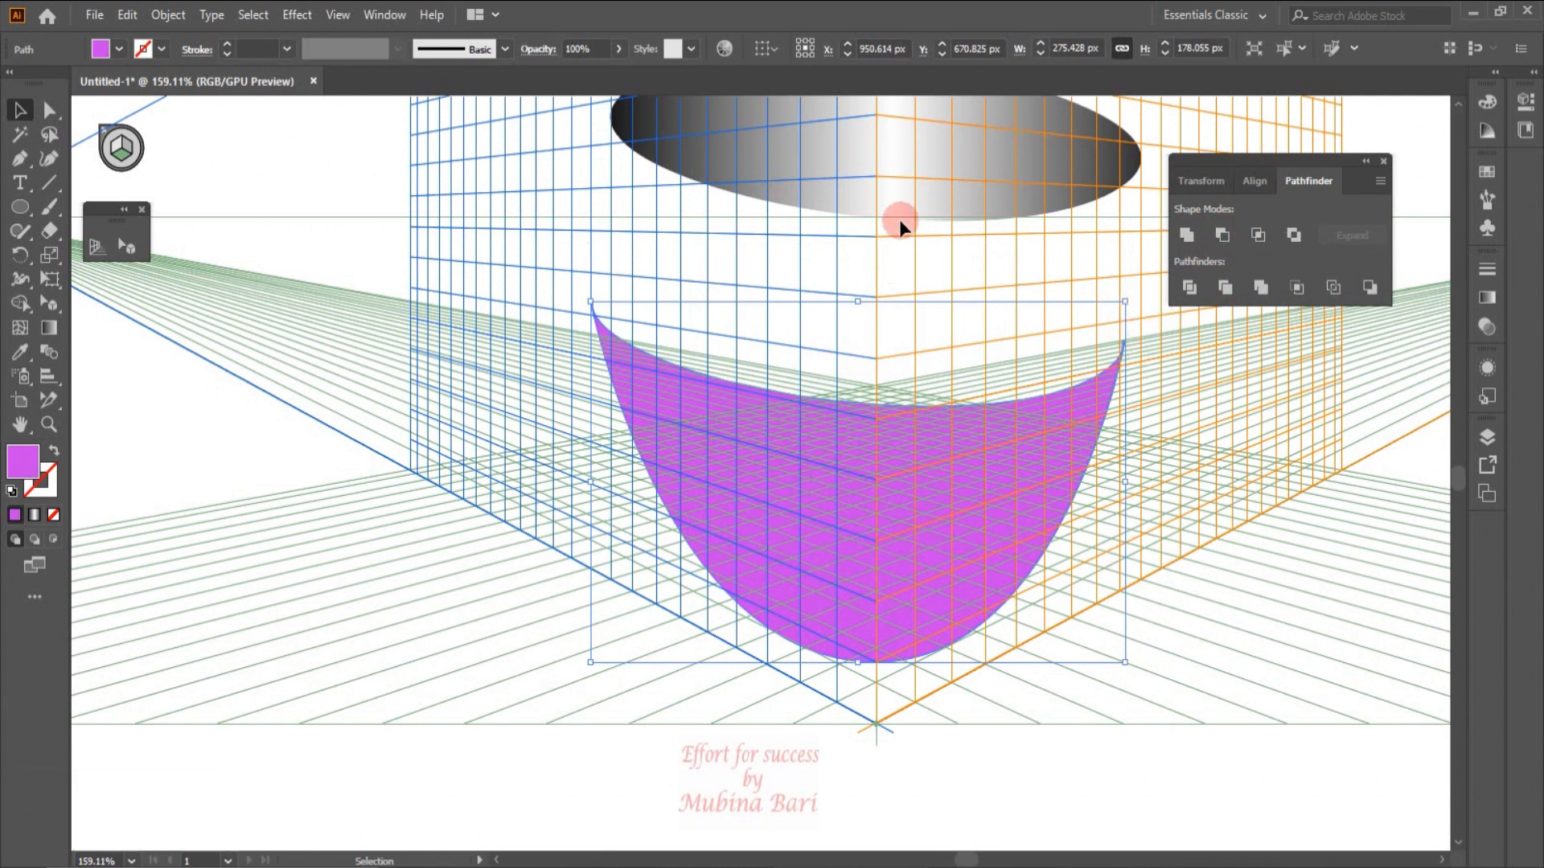
Step: Move the duplicated gradient ellipse down onto the bowl's cut-out rim, fit the artboard on screen and deselect
left_click_drag(902, 201, 881, 388)
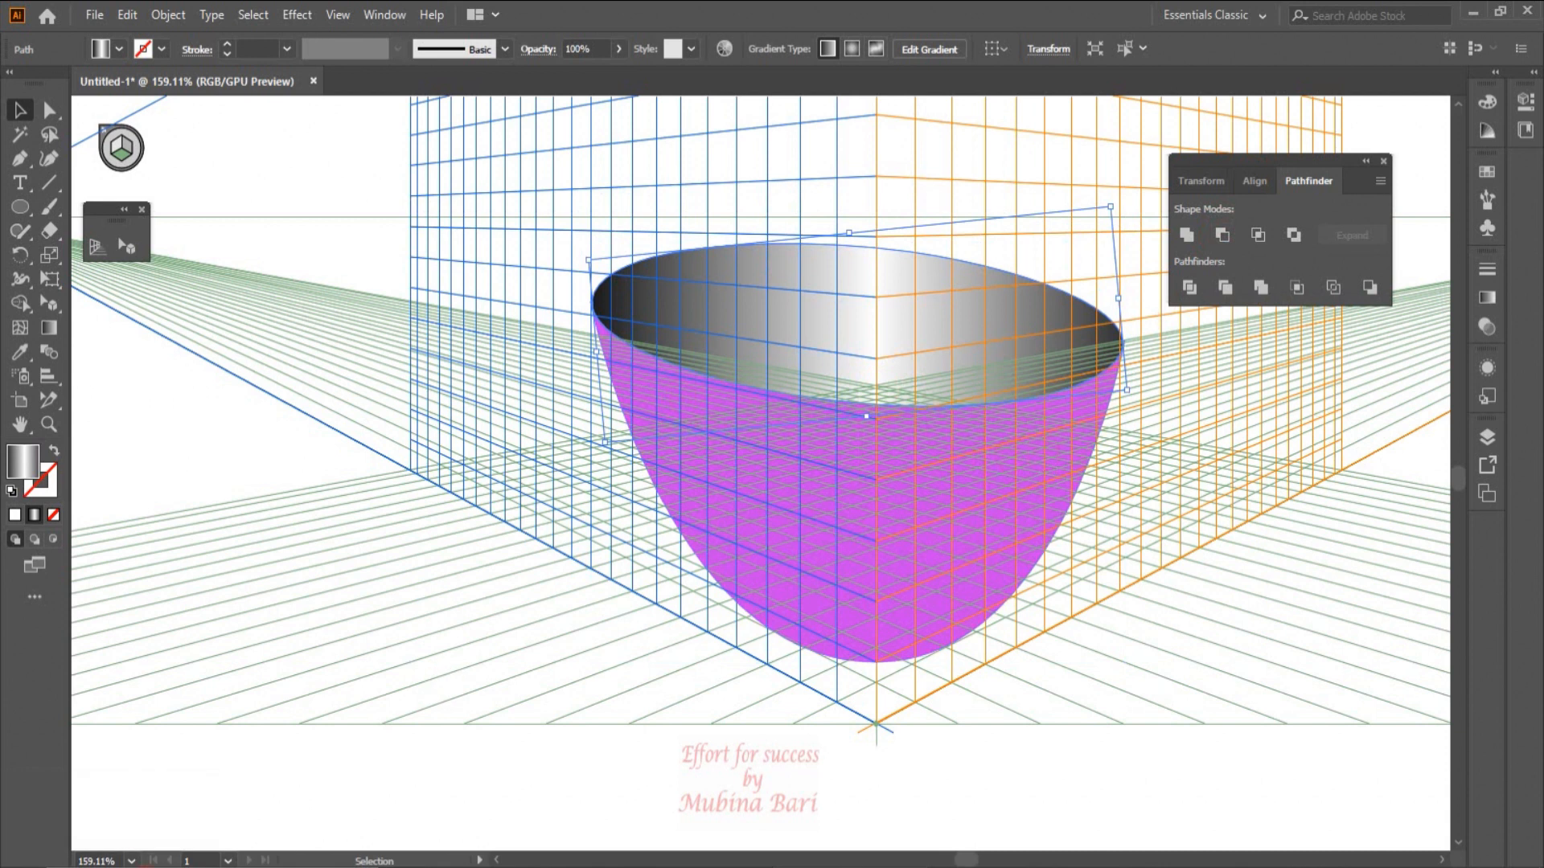
left_click(131, 861)
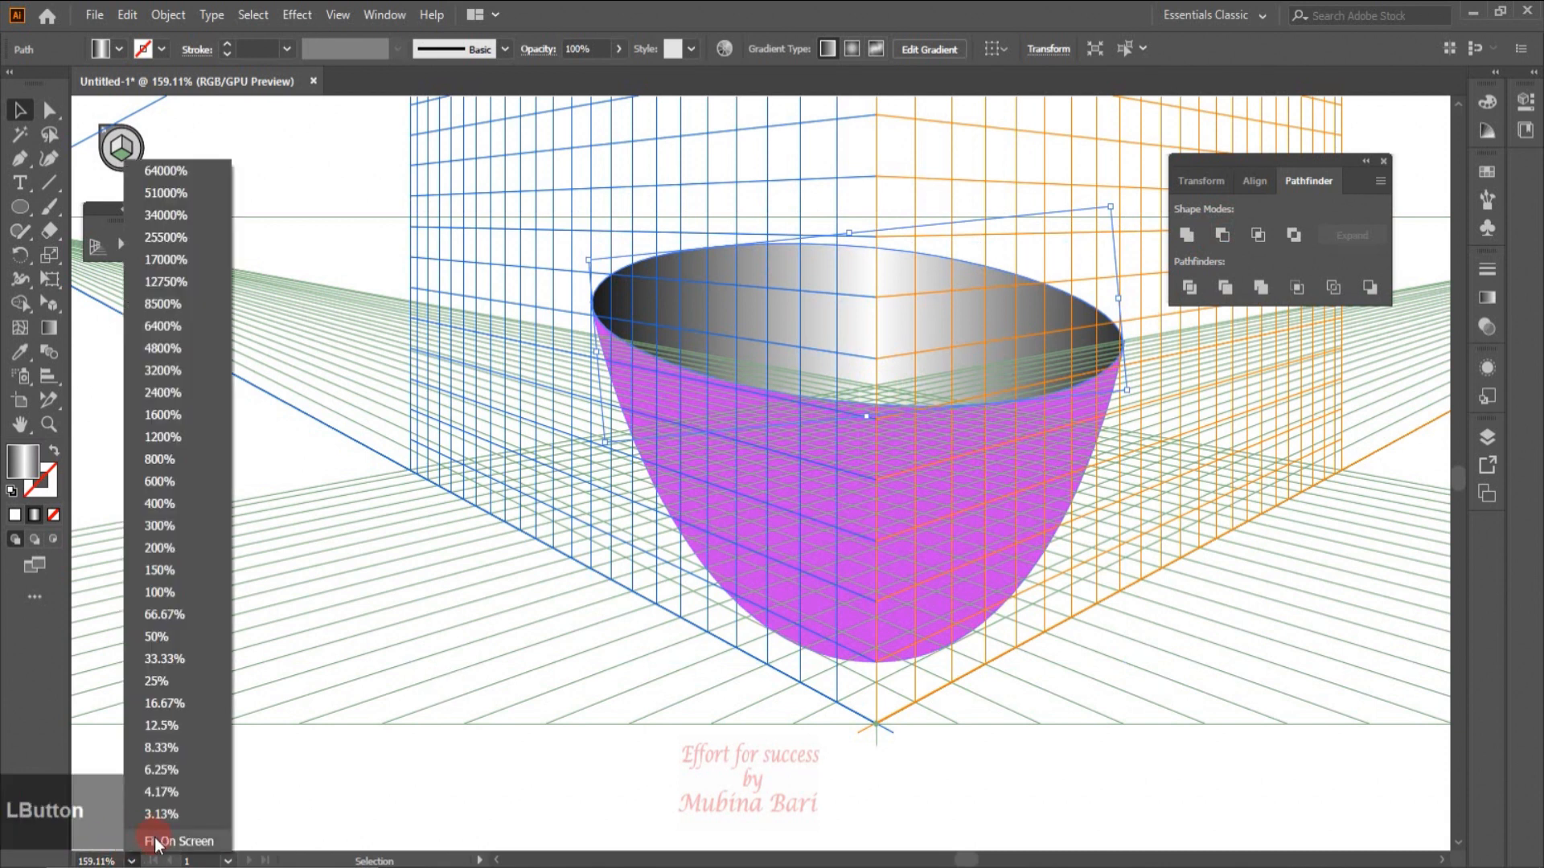
left_click(157, 841)
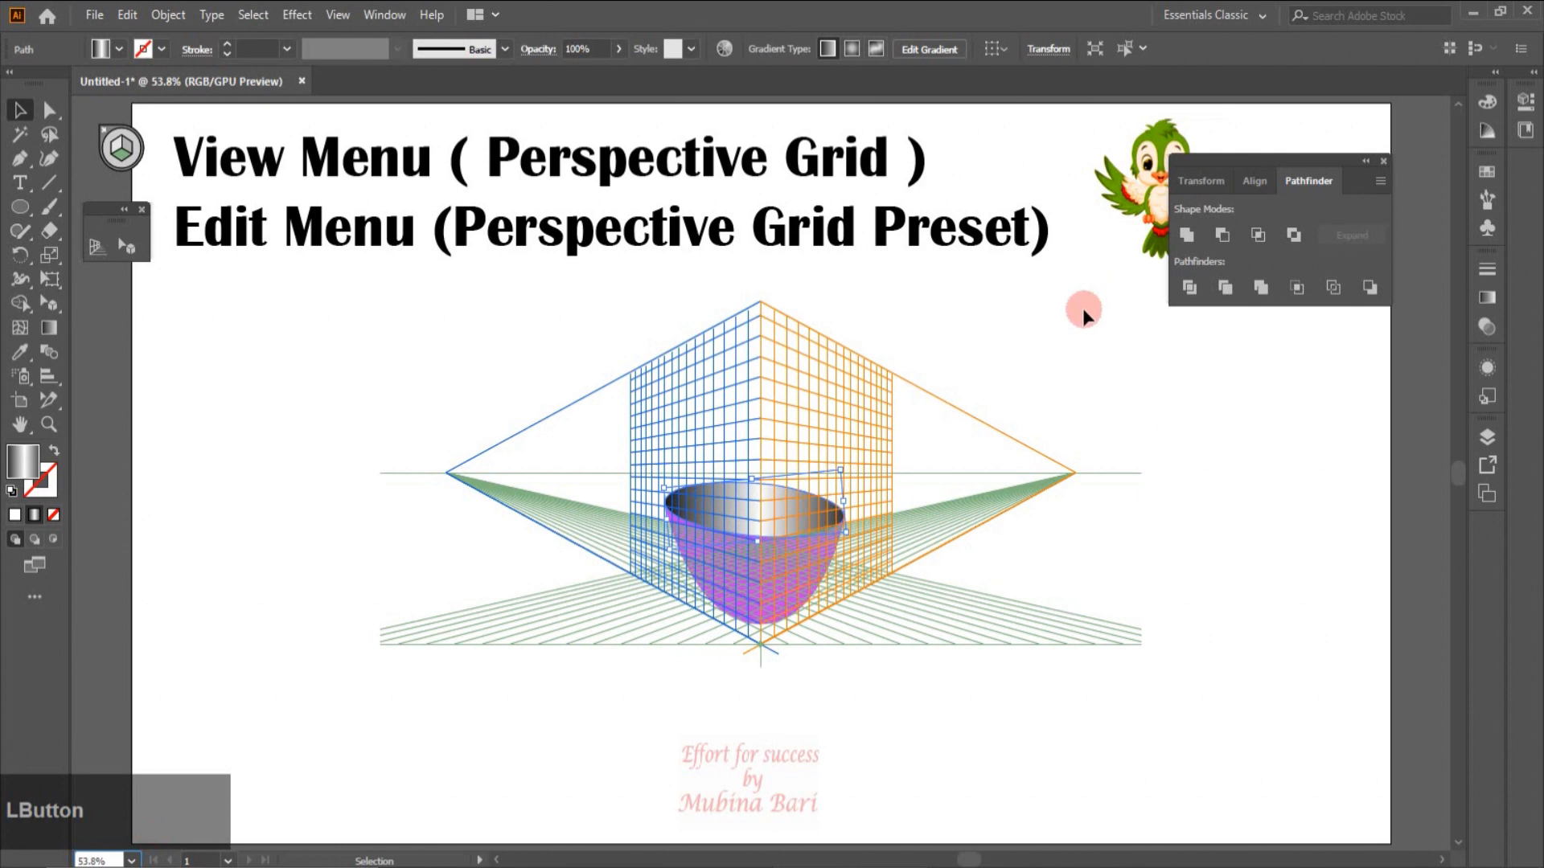
left_click(217, 385)
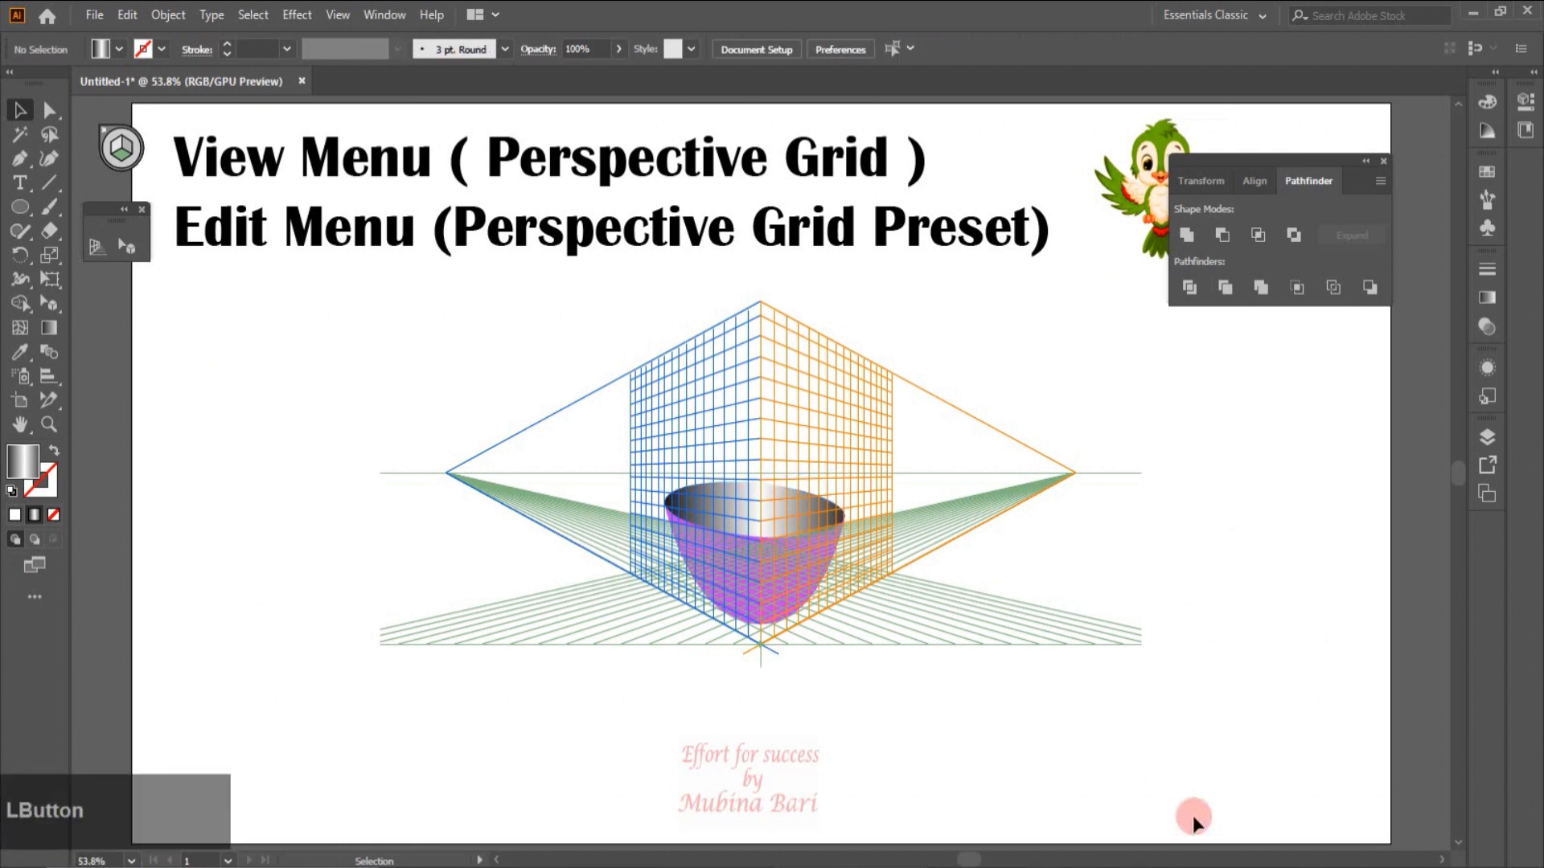
Step: Select the purple bowl together with its gradient ellipse and duplicate both straight up above the original
left_click(728, 608)
left_click(775, 513, "shift")
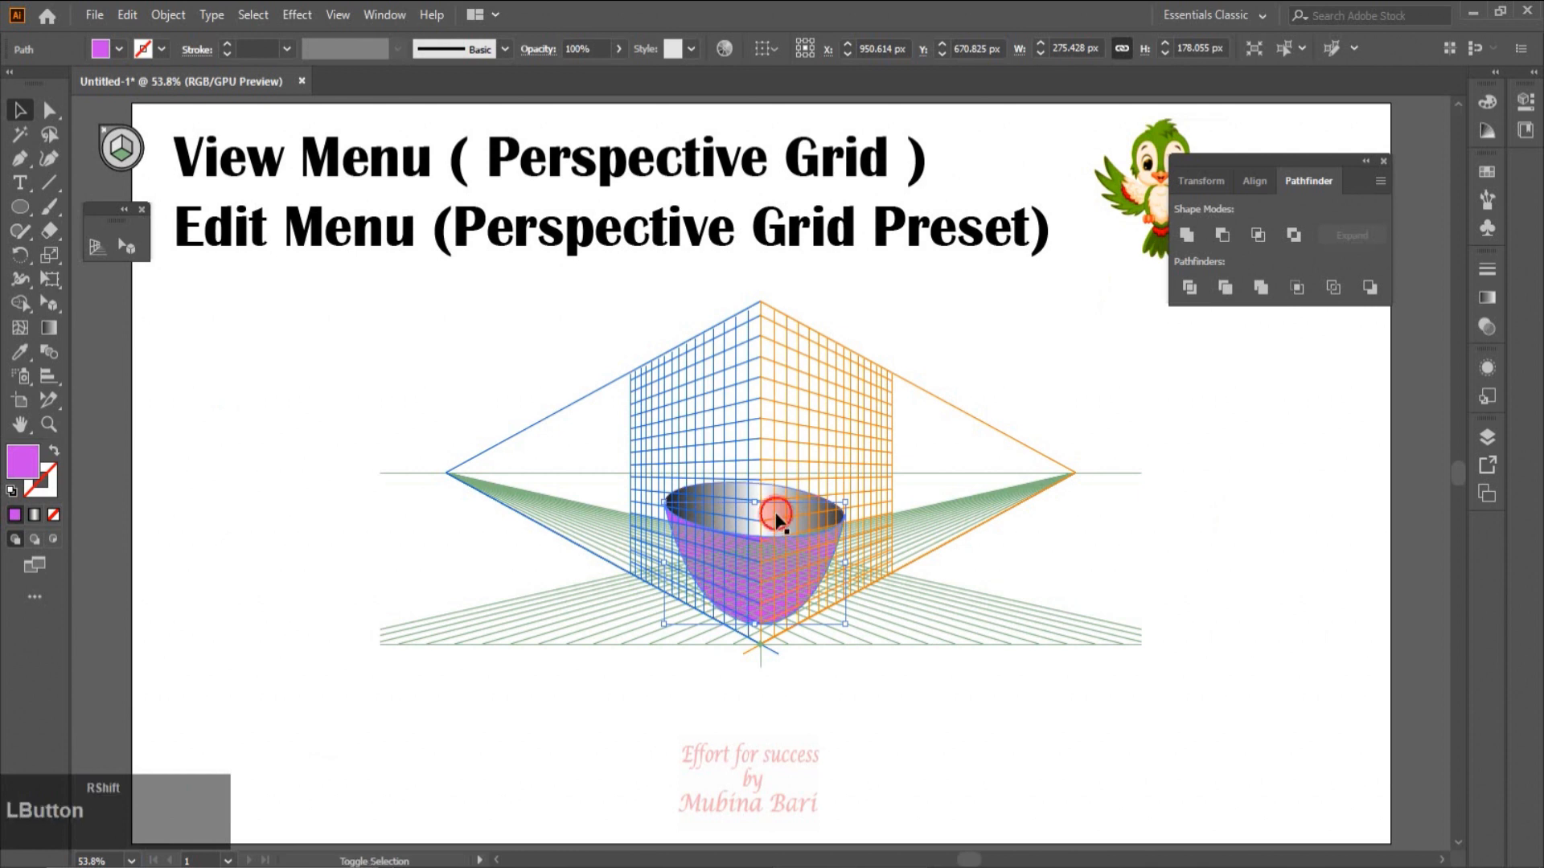
left_click_drag(783, 559, 783, 394)
key("alt")
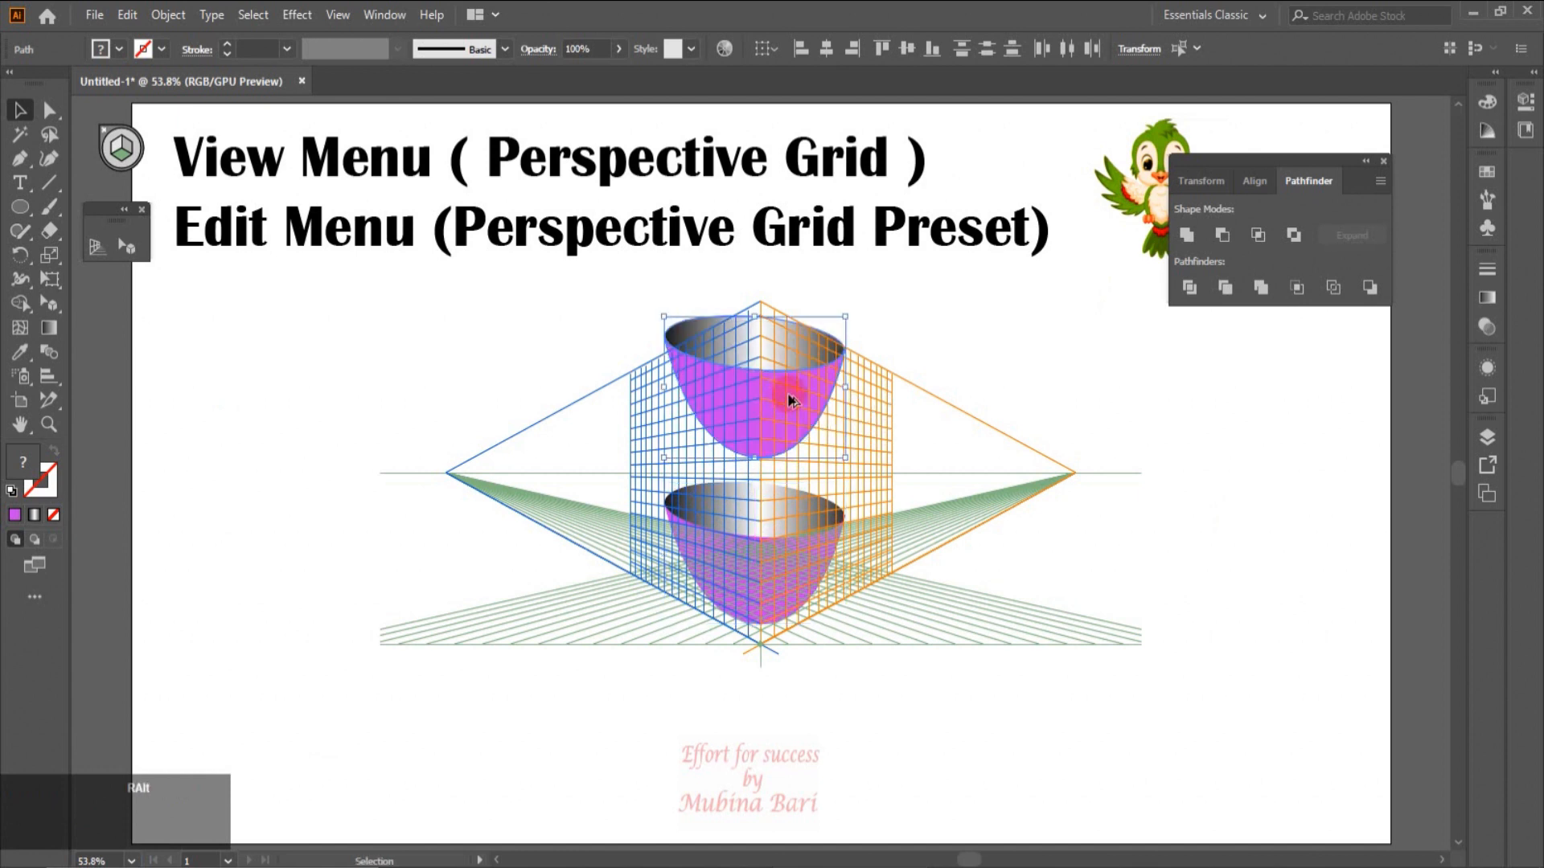
Step: Rotate the duplicated bowl 180° so it opens downward and move it down close above the lower half
left_click_drag(855, 461, 677, 335)
key("shift")
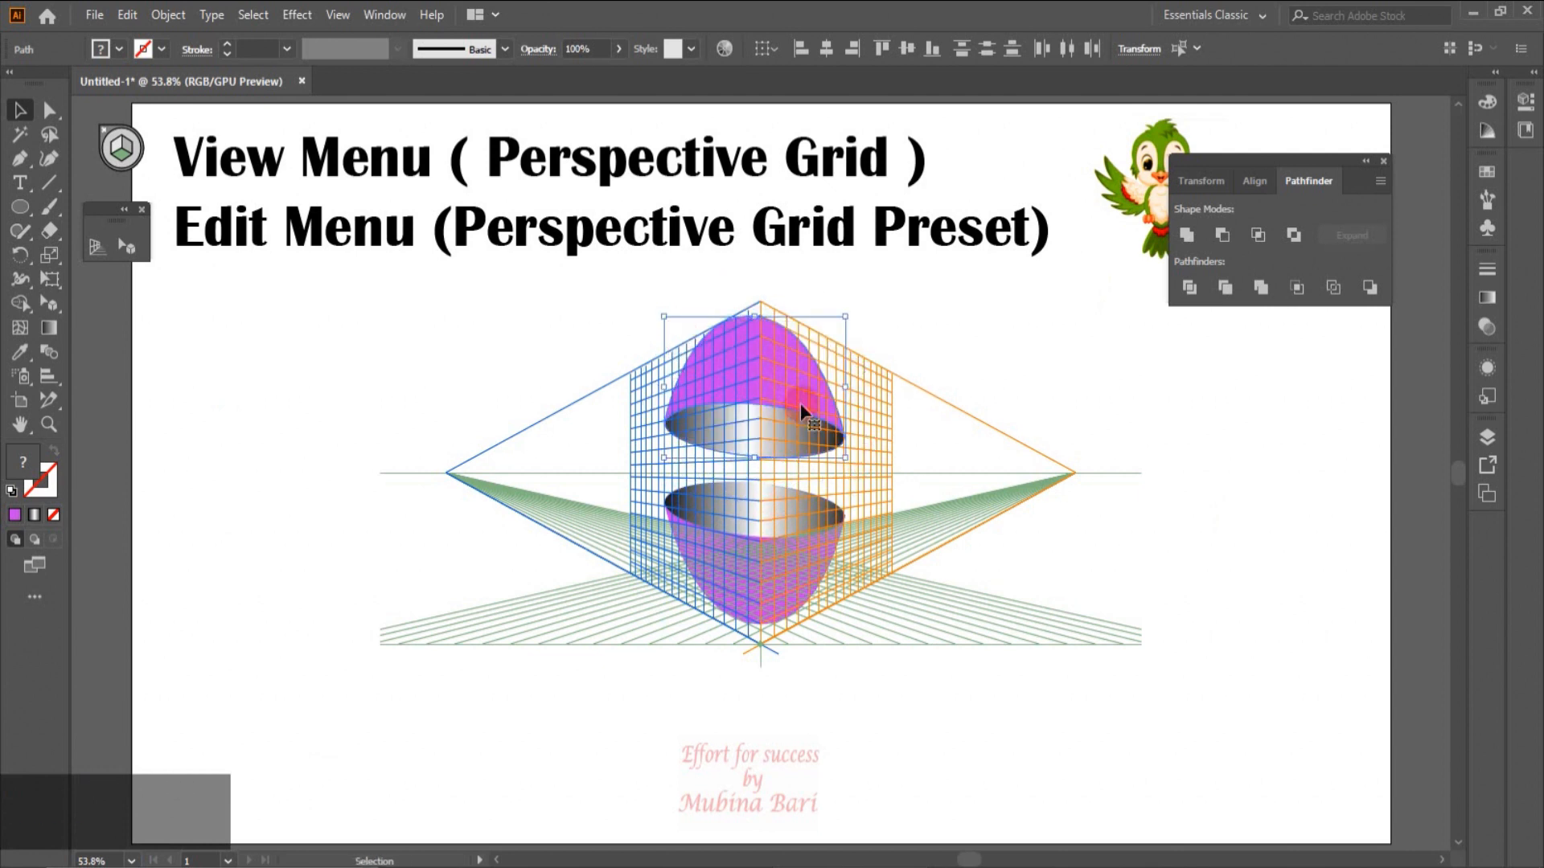
left_click_drag(773, 370, 783, 391)
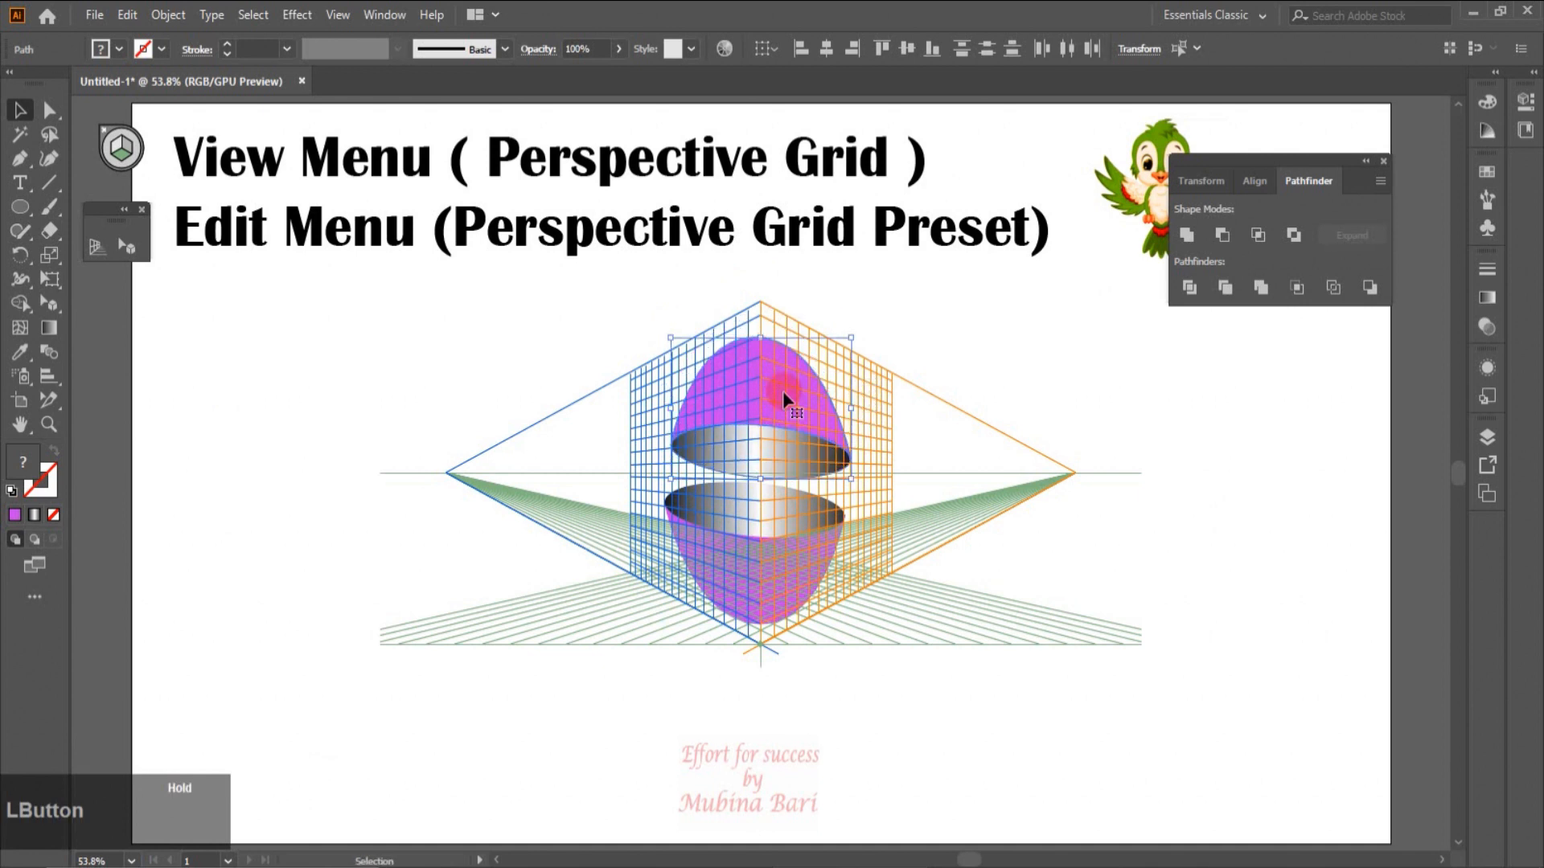
left_click(1109, 426)
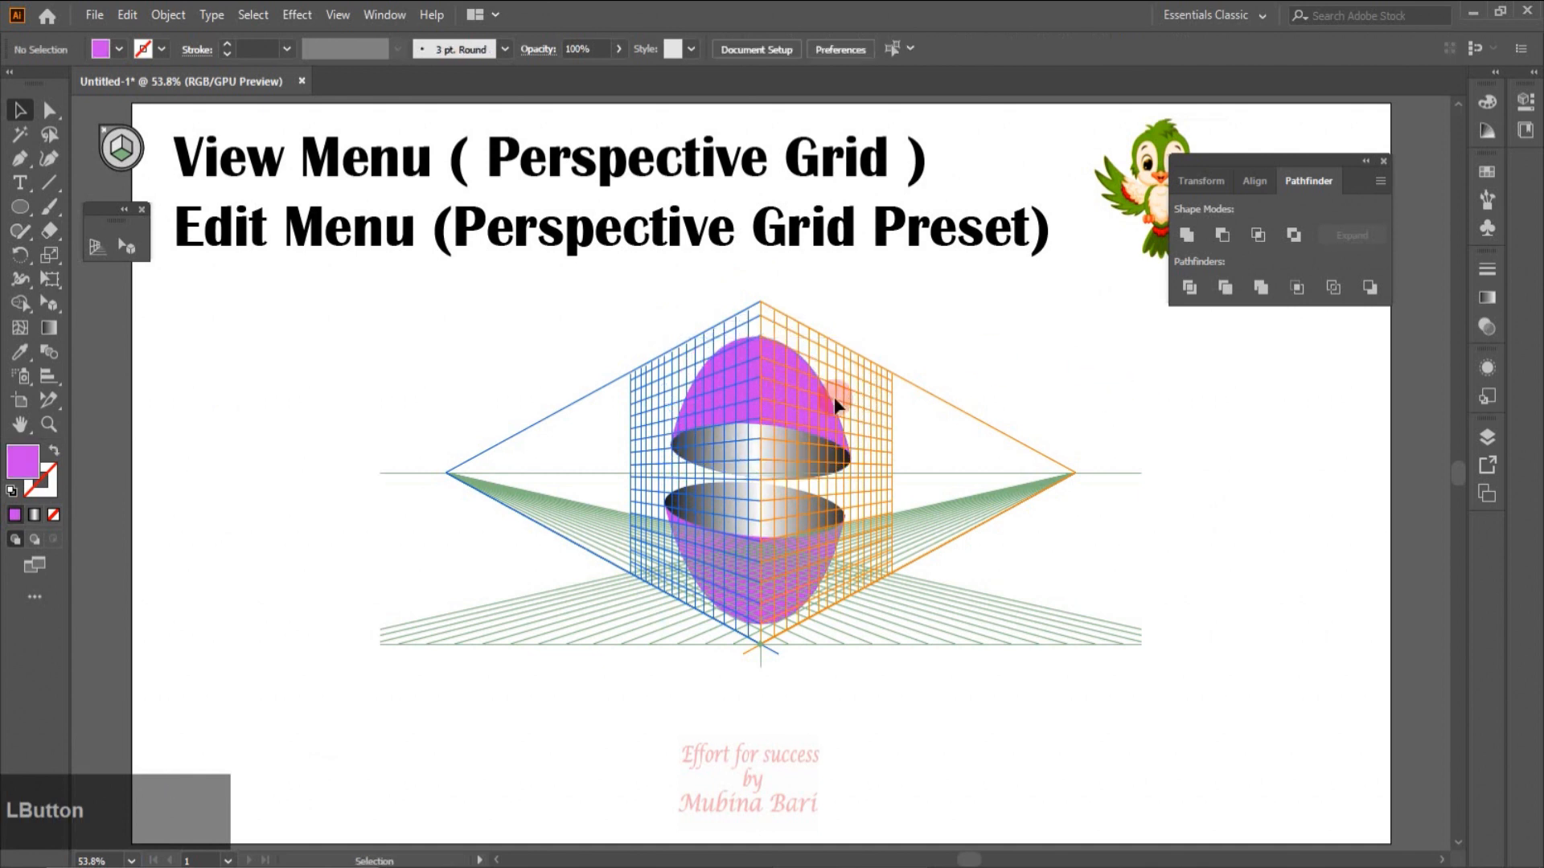
Step: Change the fill of the upper half's purple shell to a bright blue, starting from the cyan swatch
left_click(781, 412)
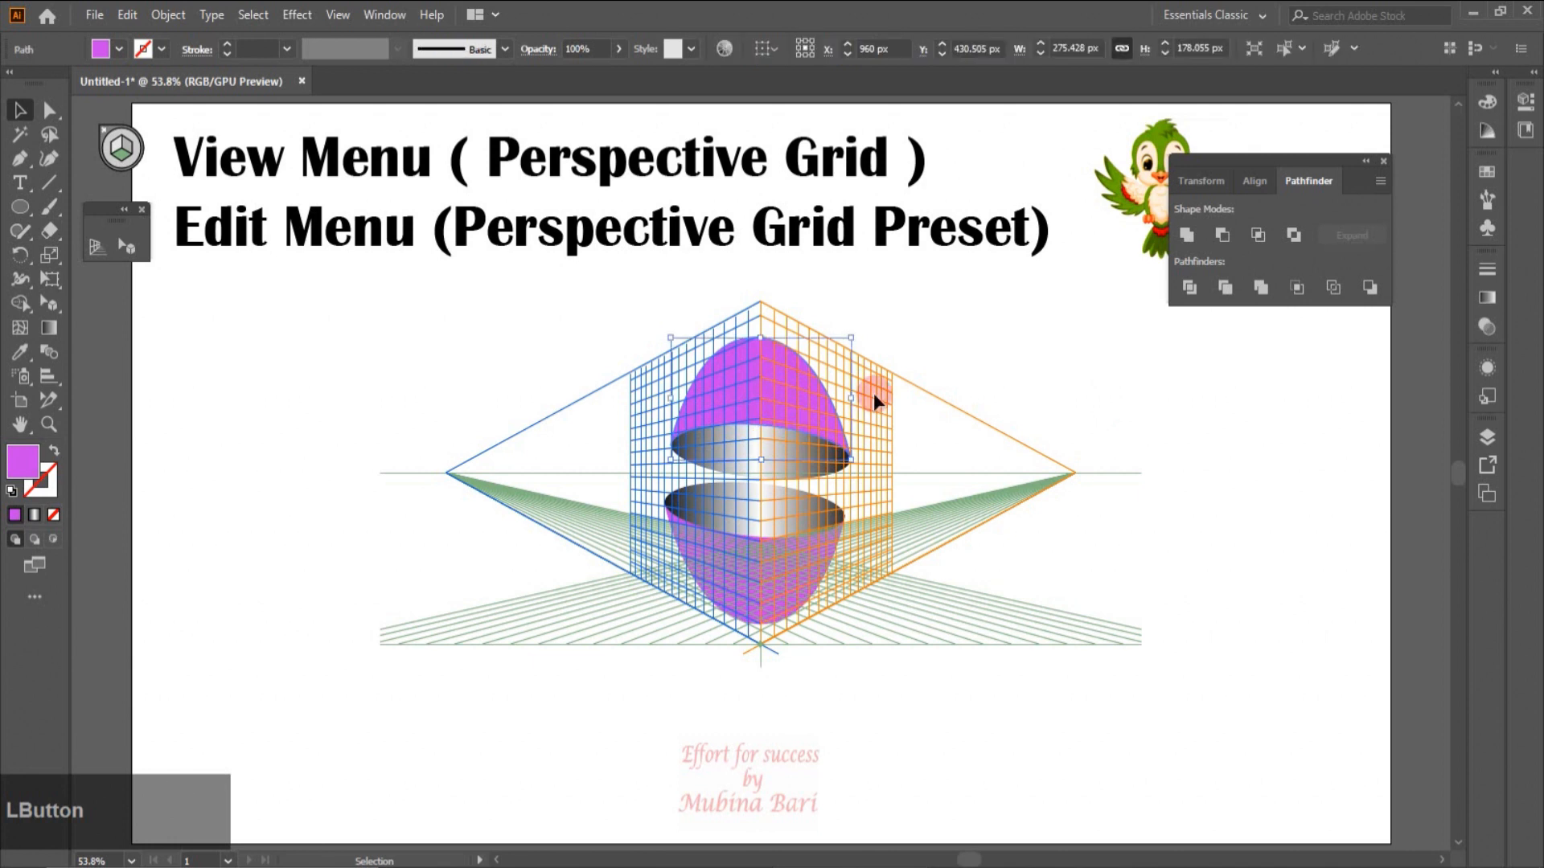
left_click(119, 50)
left_click(104, 91)
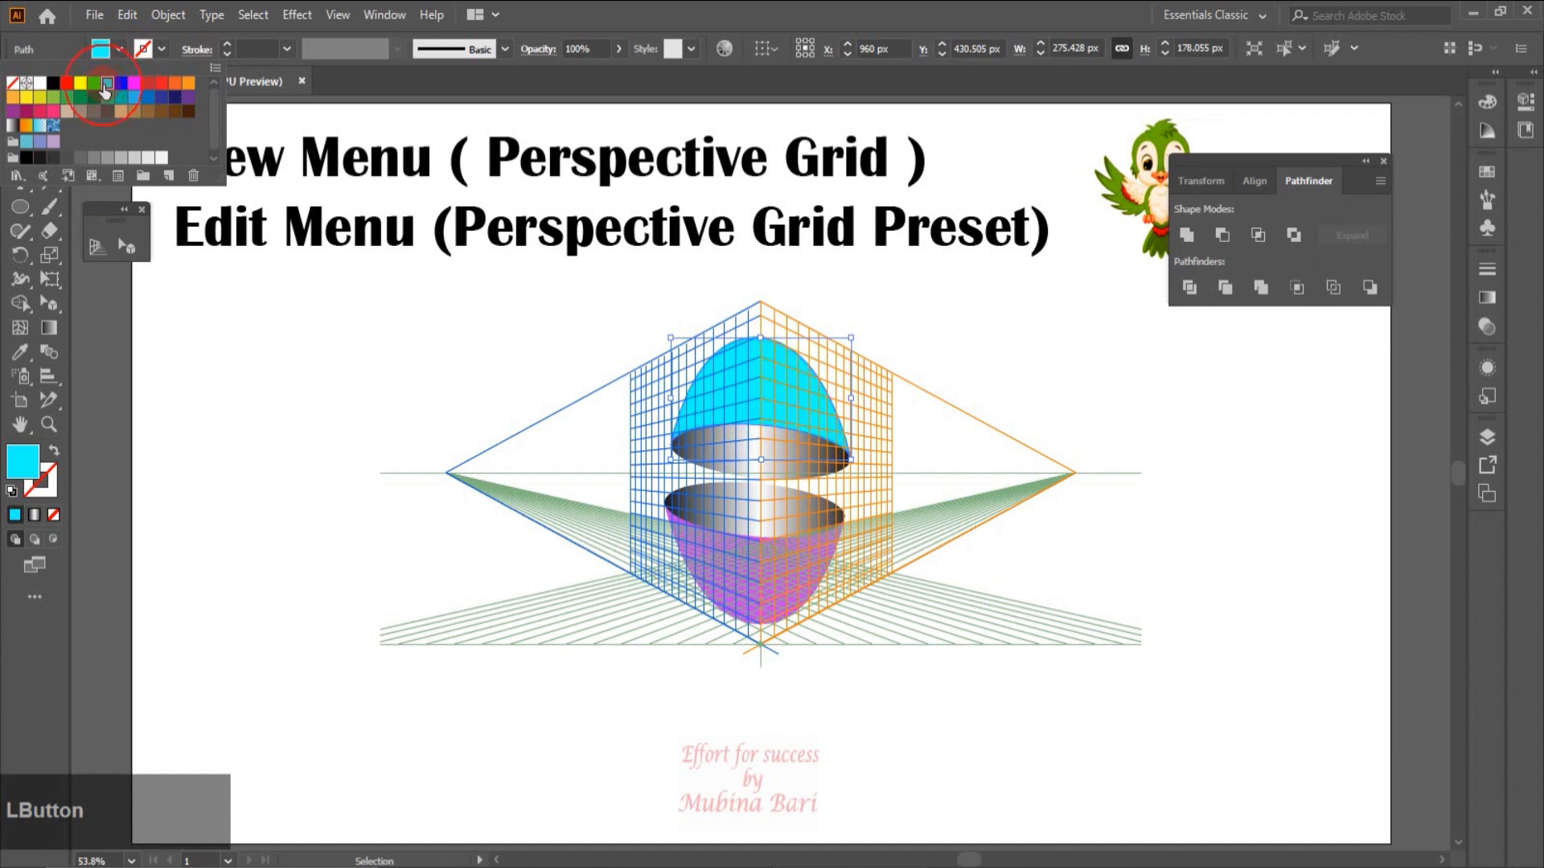
left_click(82, 424)
key("z")
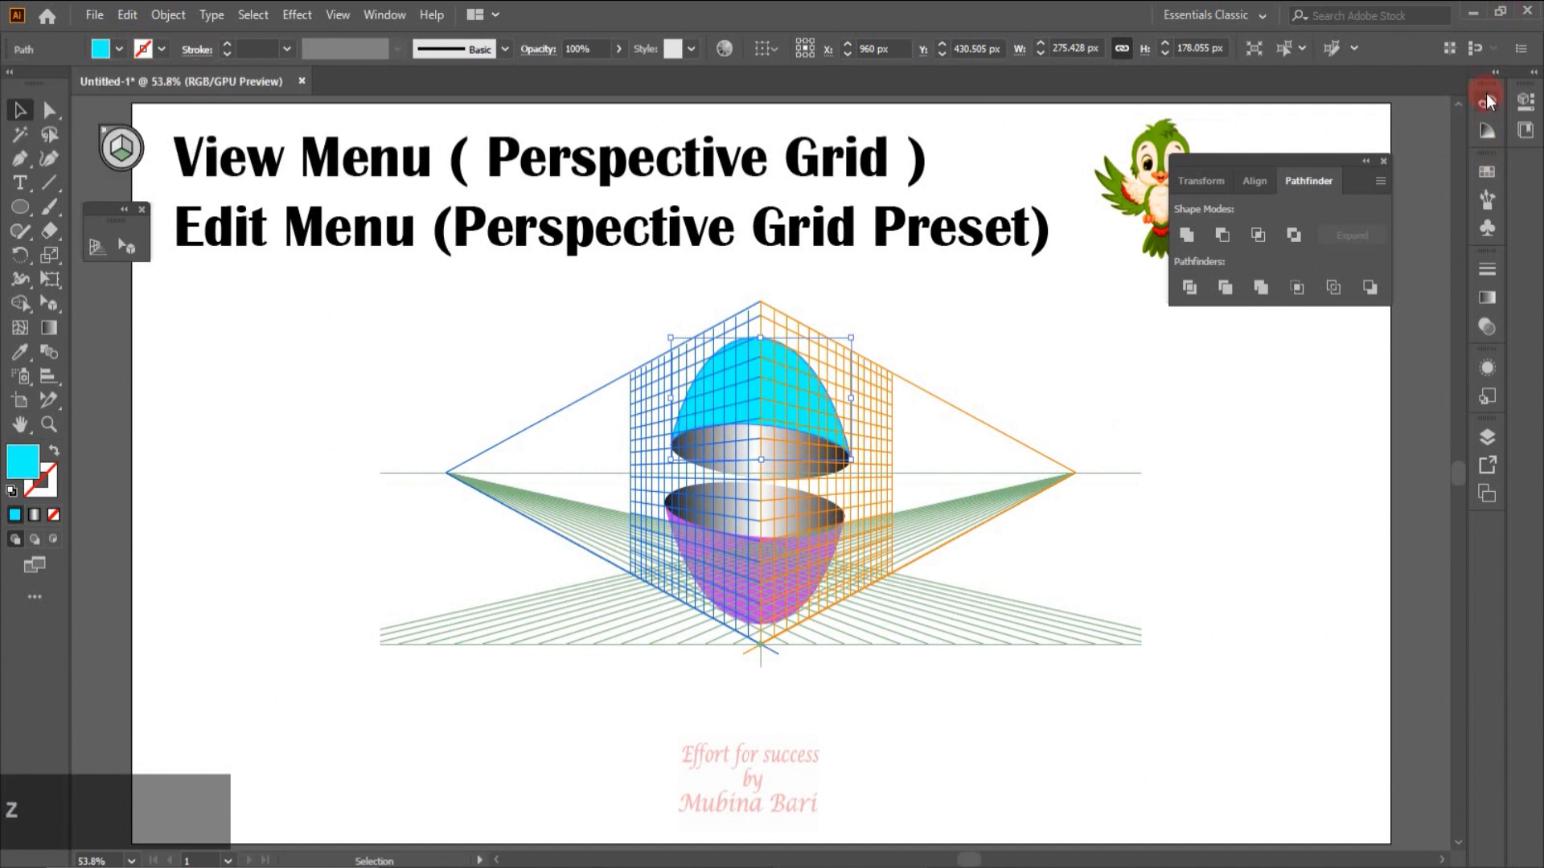
left_click(1488, 102)
left_click_drag(1403, 163, 1377, 192)
left_click_drag(1377, 192, 1370, 191)
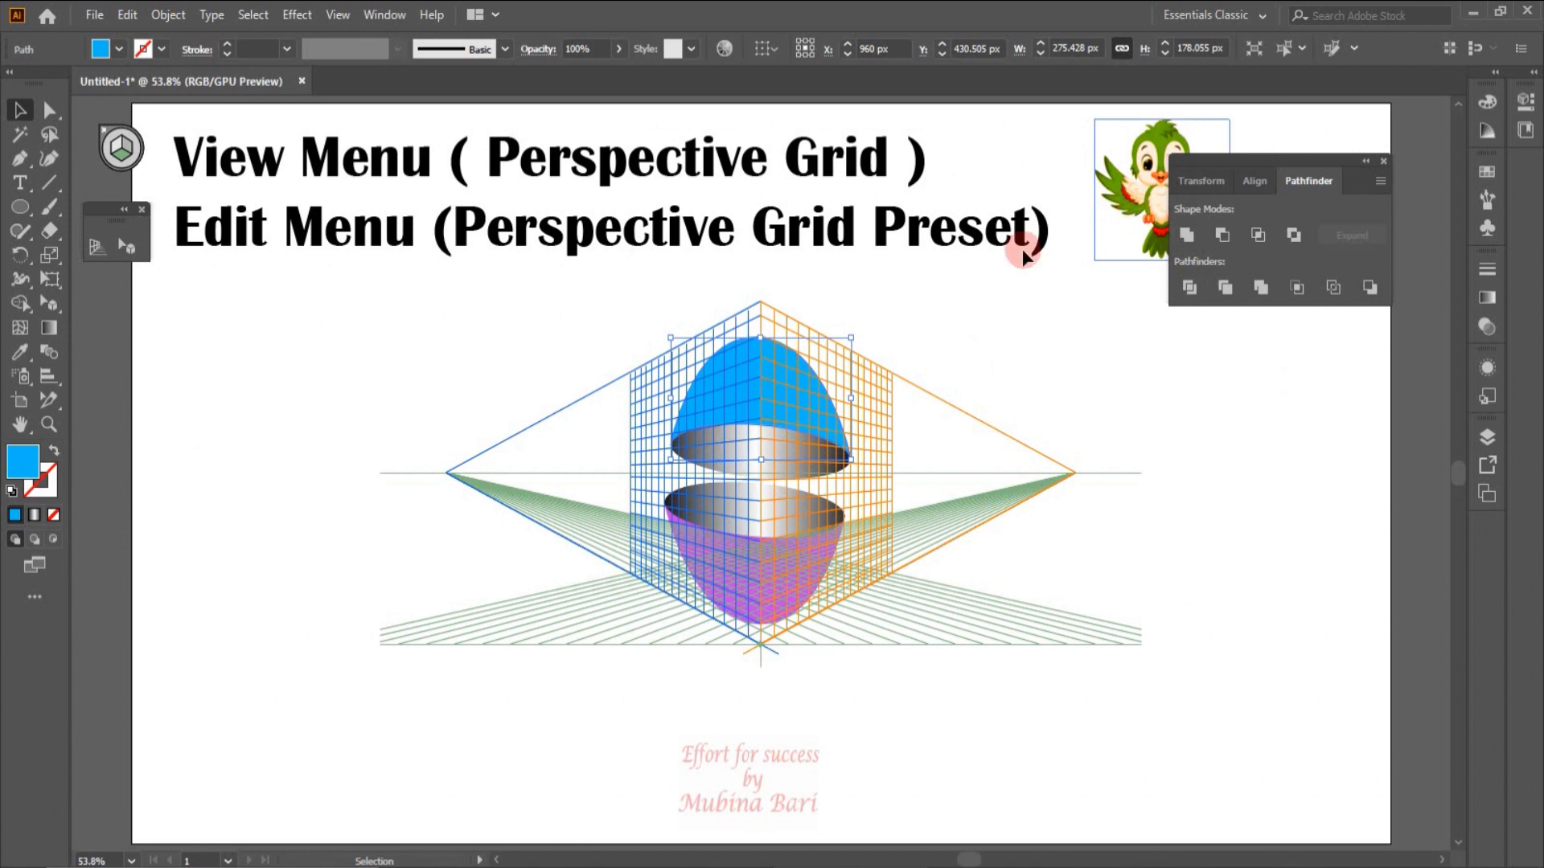
Step: Move the bird image off the page's corner and place it between the two egg halves on the grid
left_click_drag(1163, 185, 997, 450)
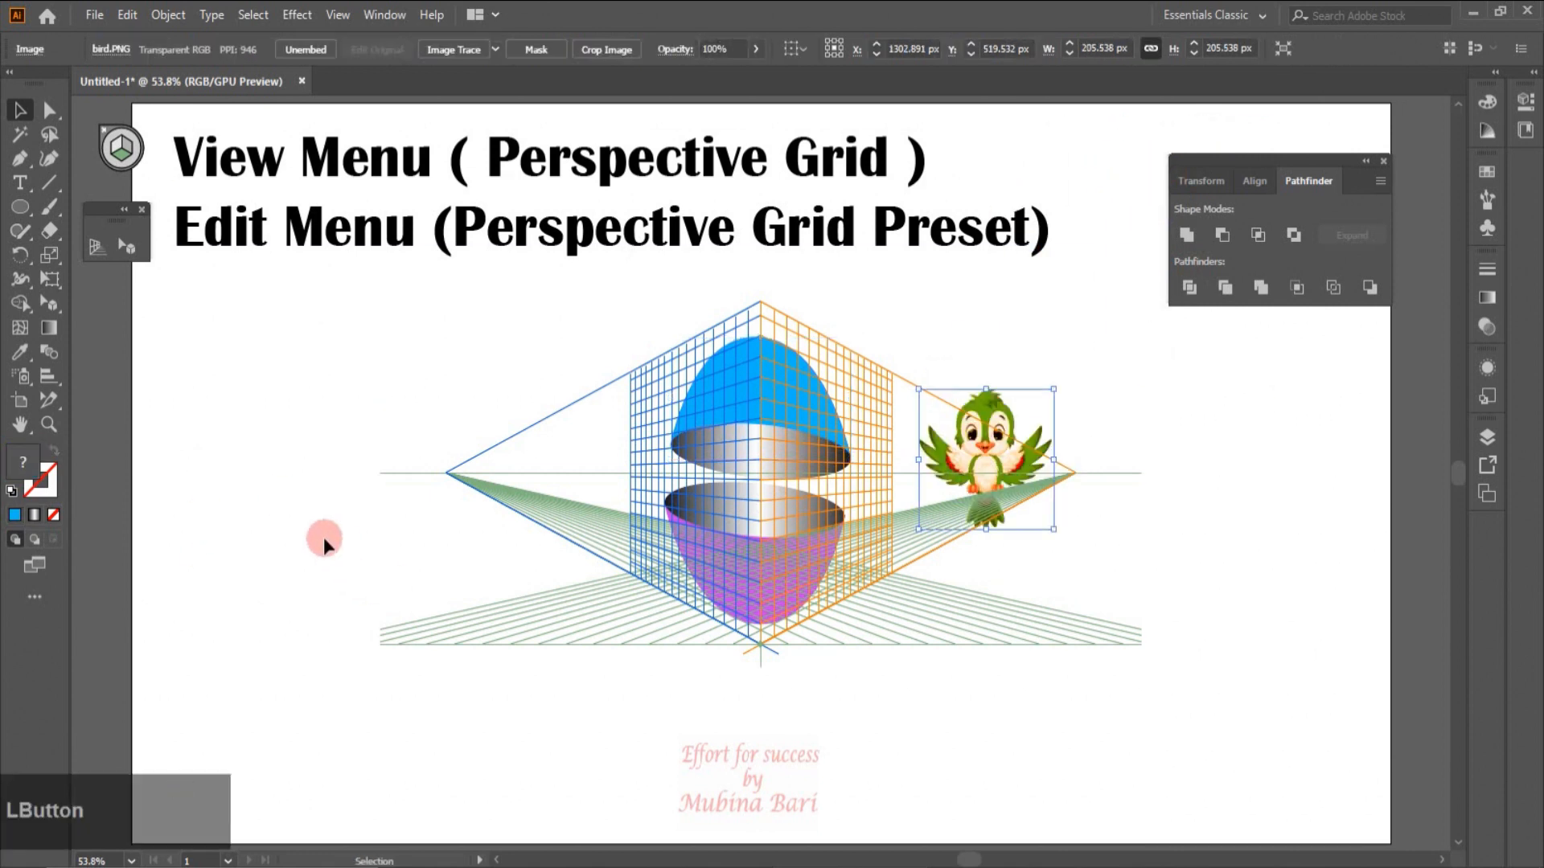
left_click(47, 424)
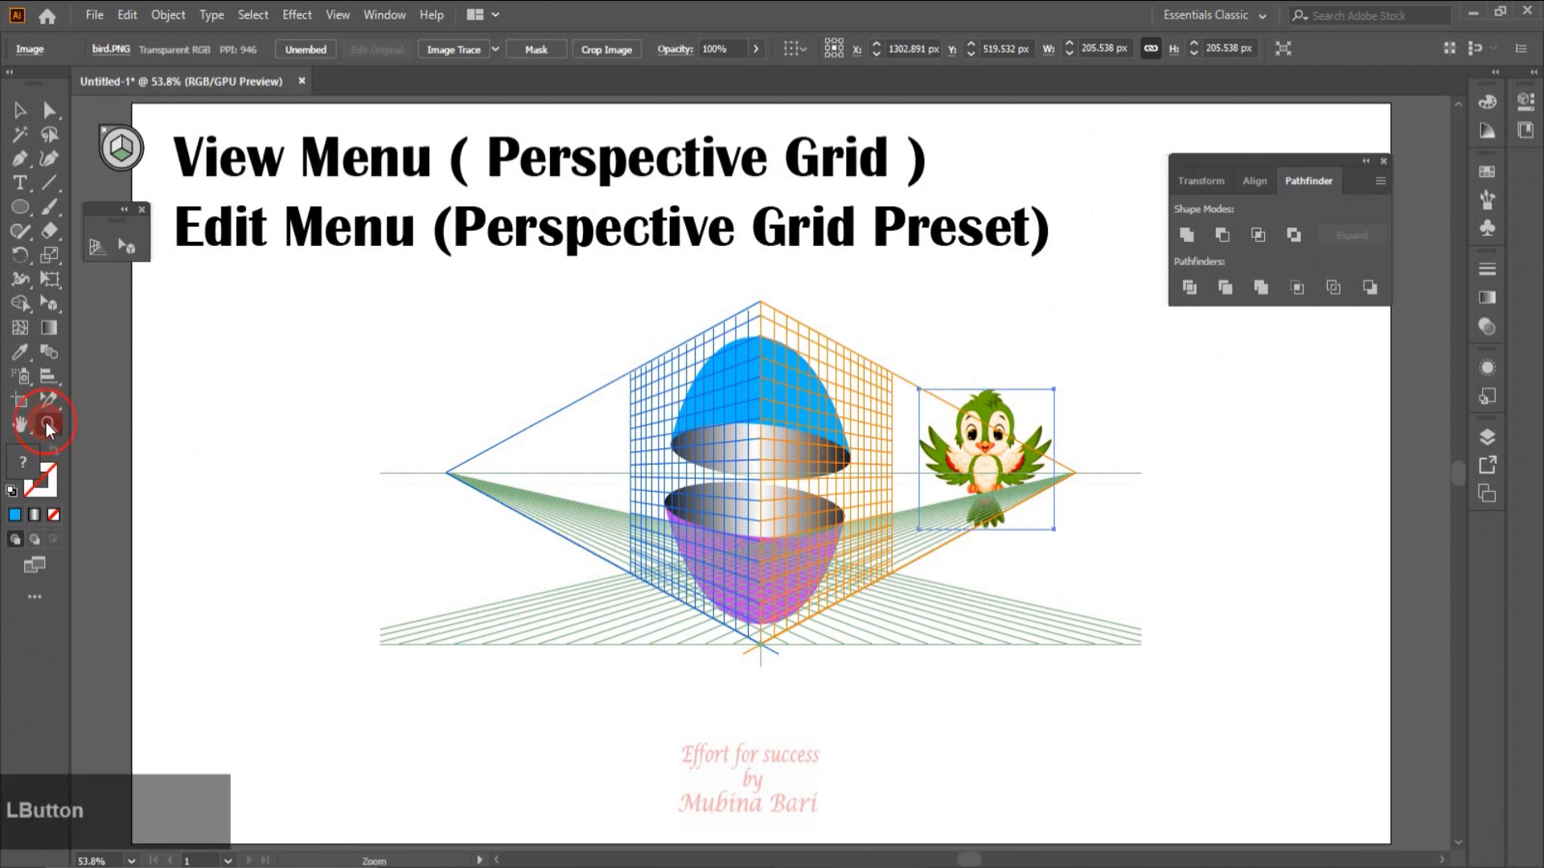
left_click_drag(600, 337, 769, 693)
key("v")
left_click_drag(1187, 512, 909, 550)
Step: Bring the bird image to the front and lower it slightly into the opening of the purple half
right_click(906, 549)
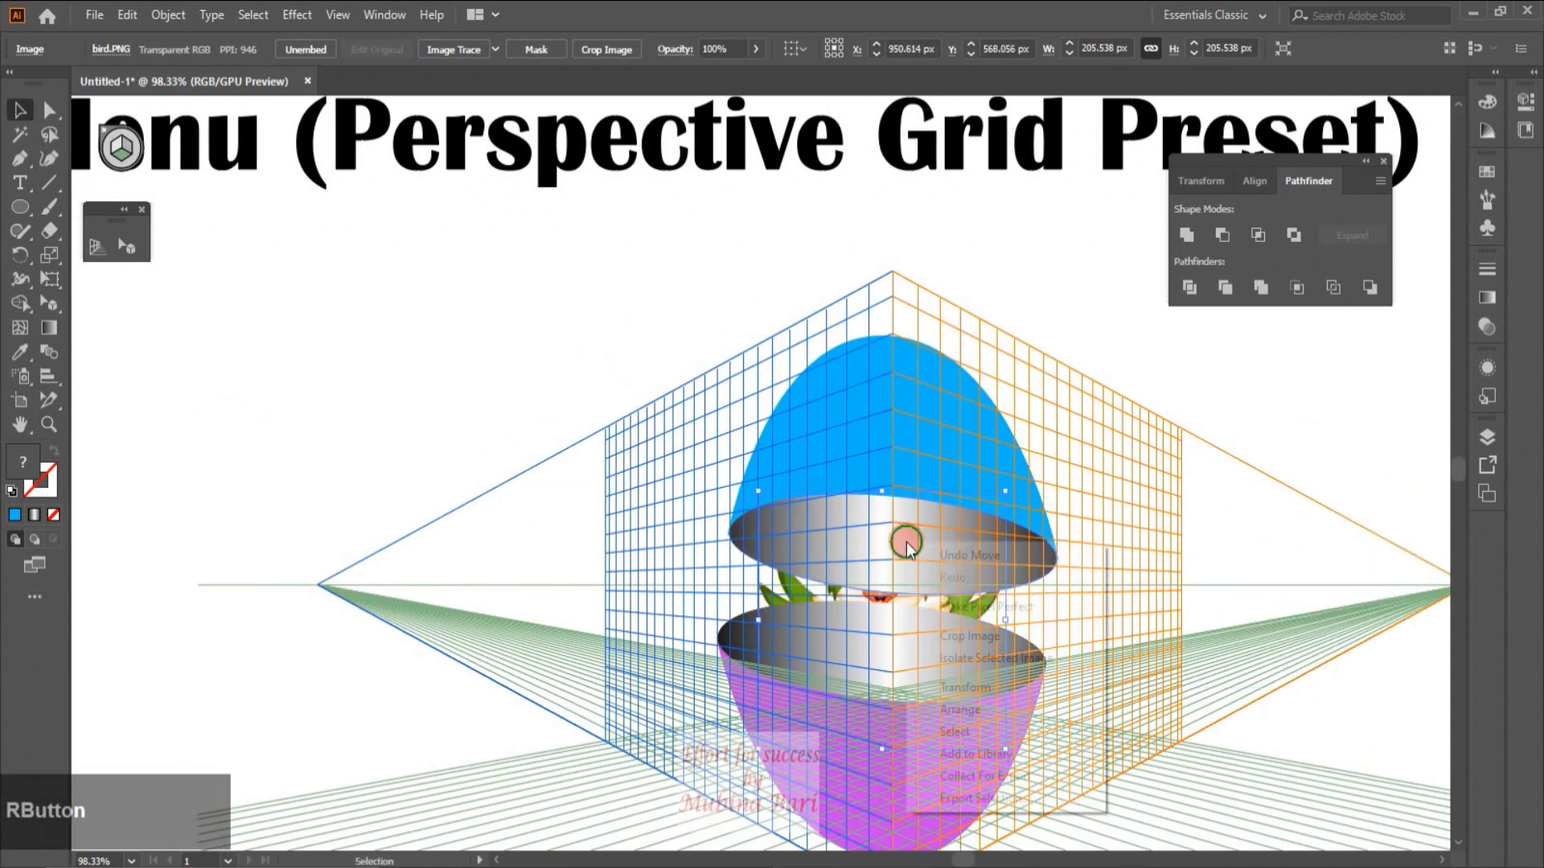
mouse_move(951, 713)
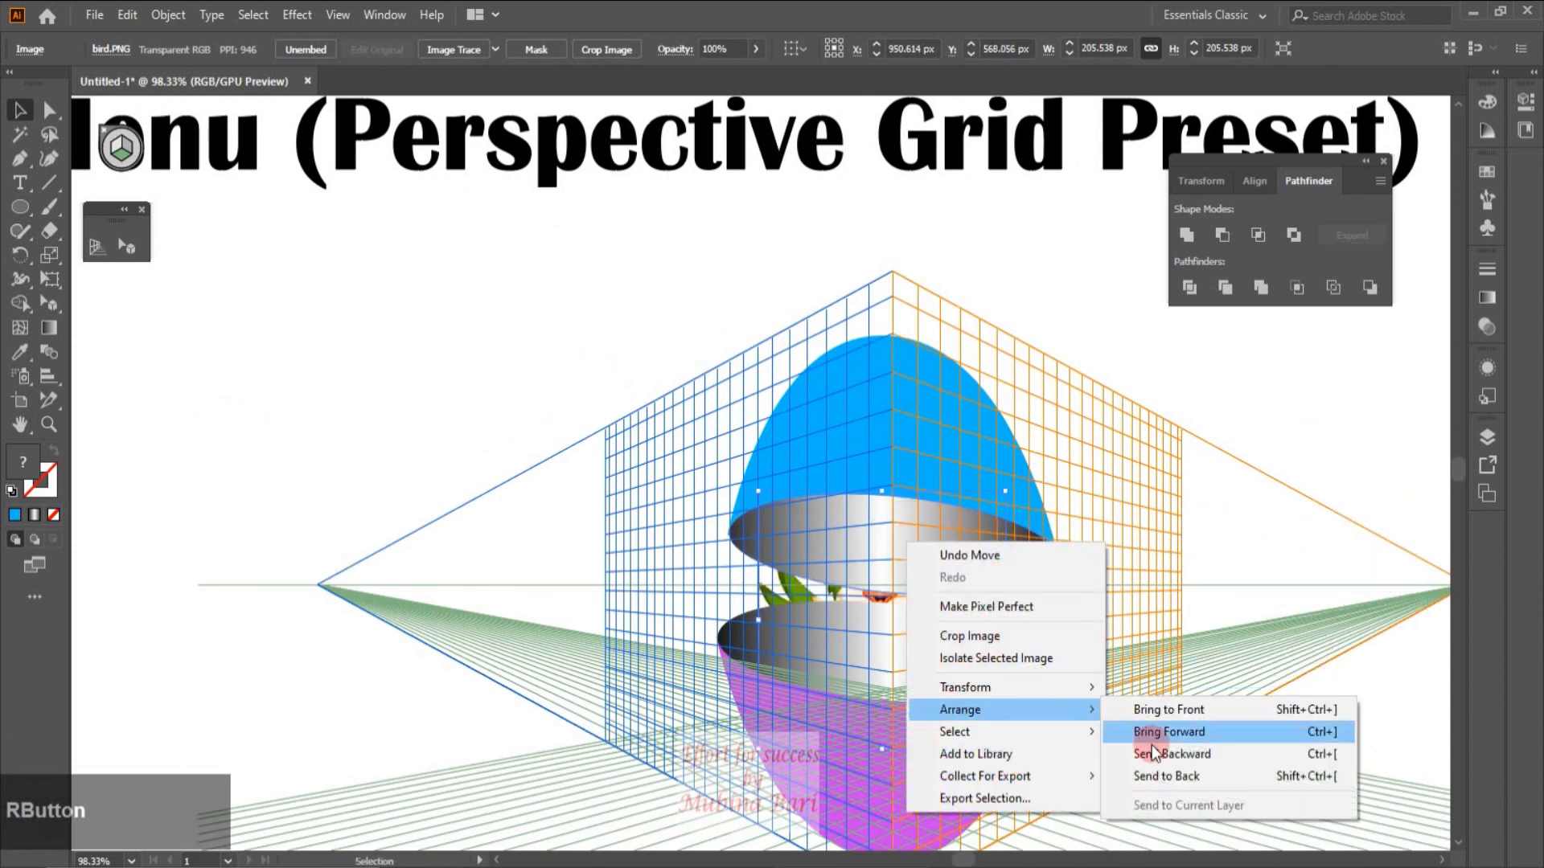
left_click(1167, 711)
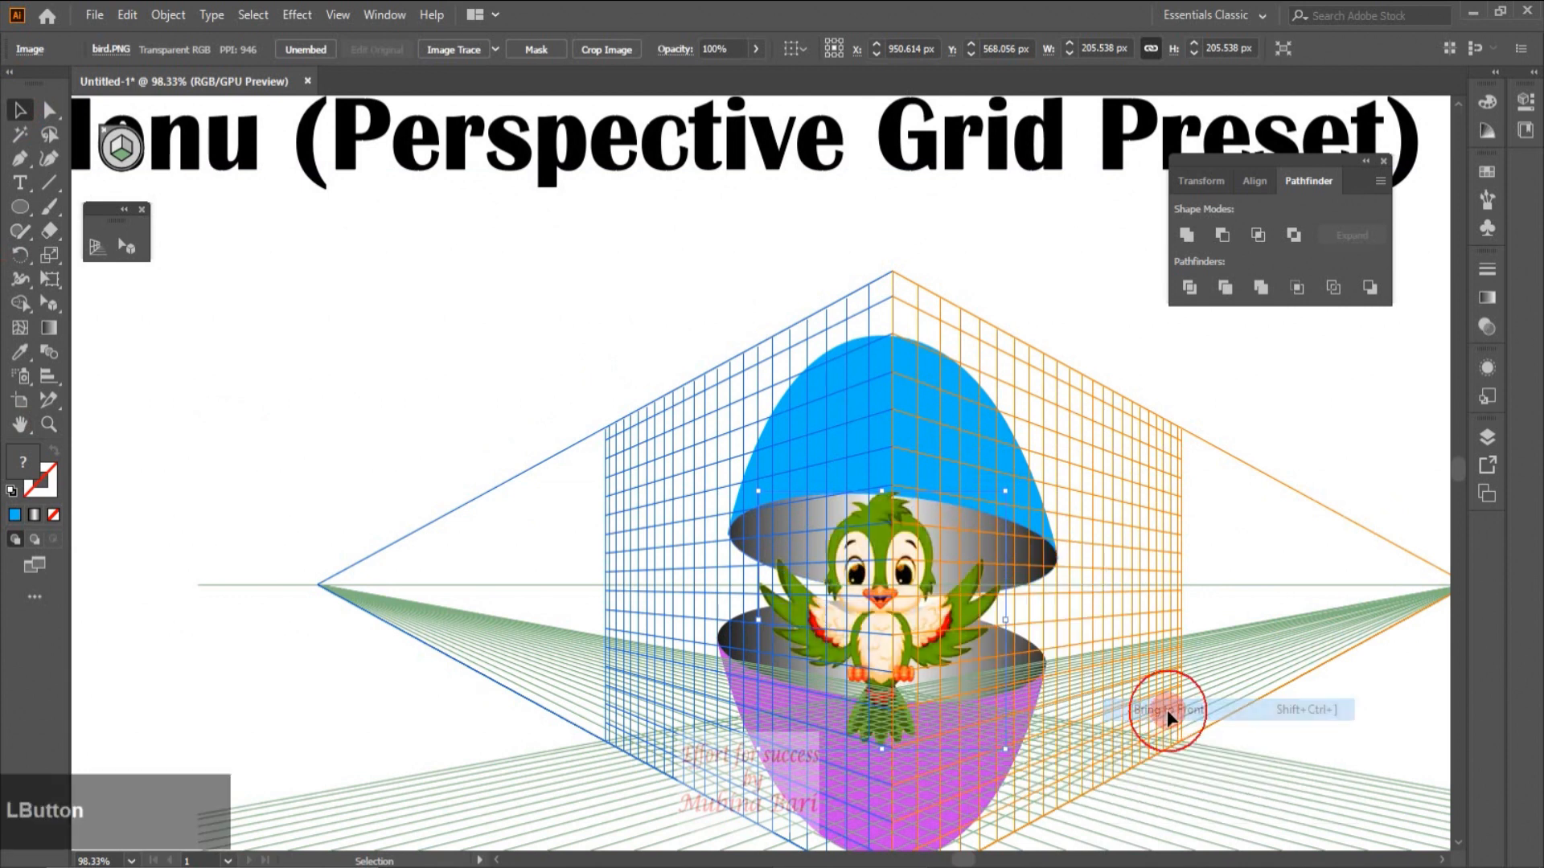
left_click_drag(885, 623, 891, 648)
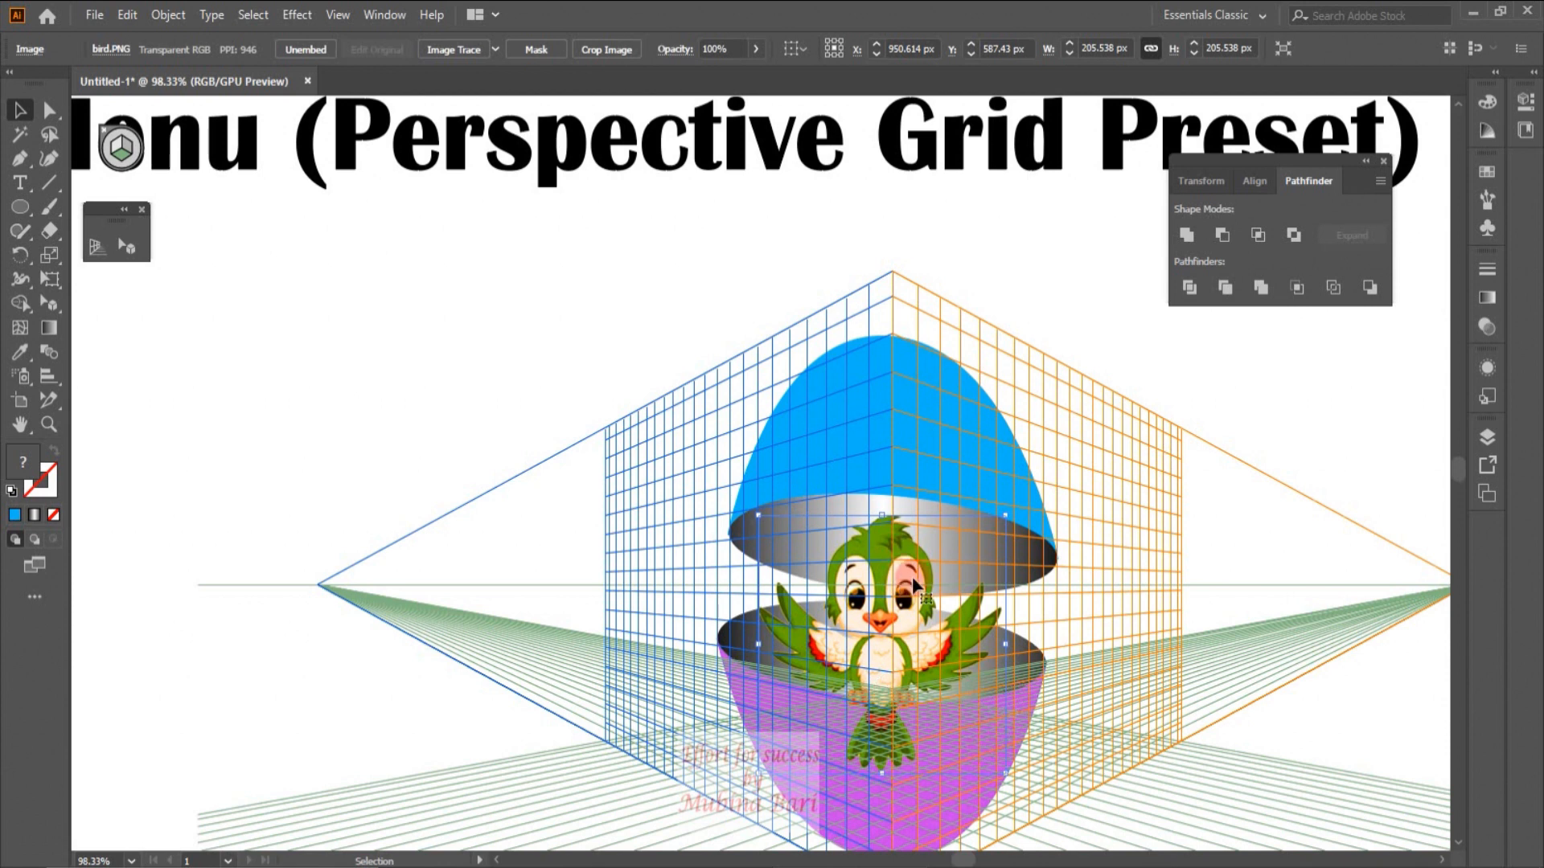
Step: Bring the purple lower shell to the front over the bird's tail, deselect and fit the artboard on screen
left_click(958, 802)
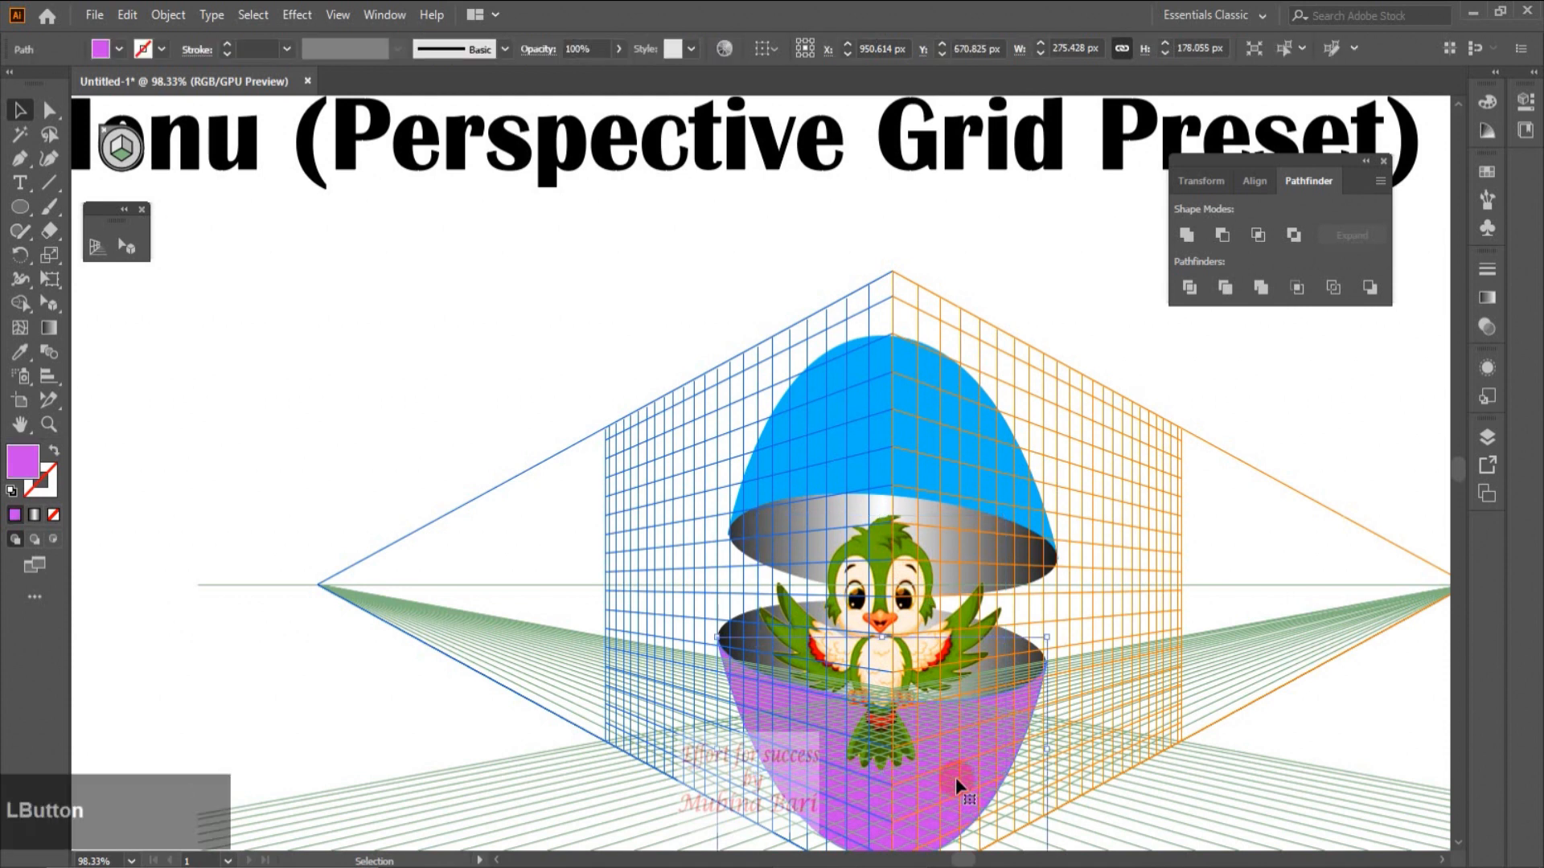
right_click(955, 779)
mouse_move(1052, 681)
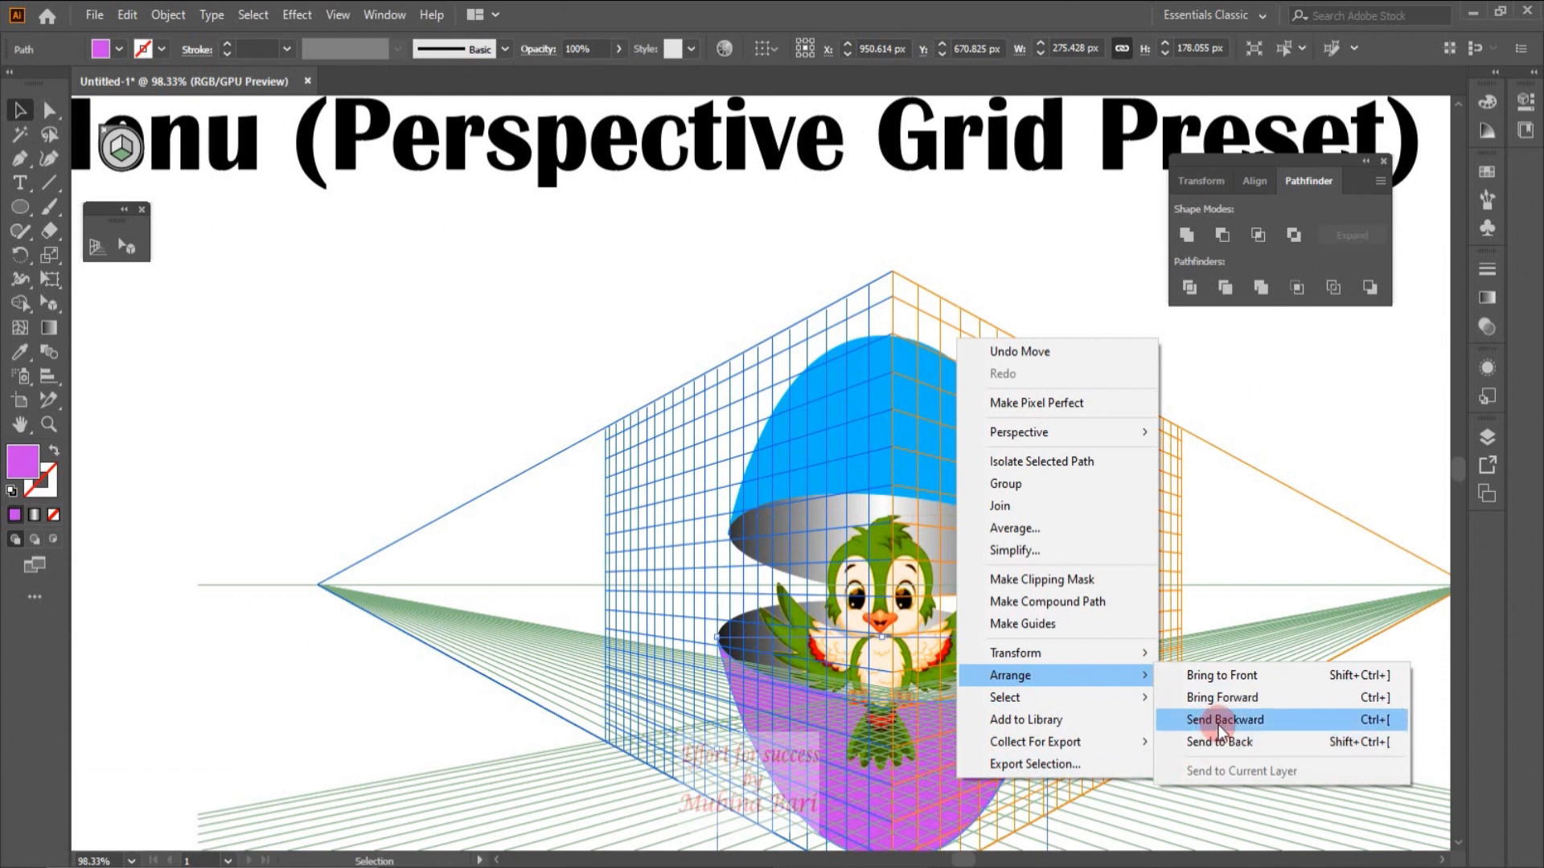
left_click(1234, 679)
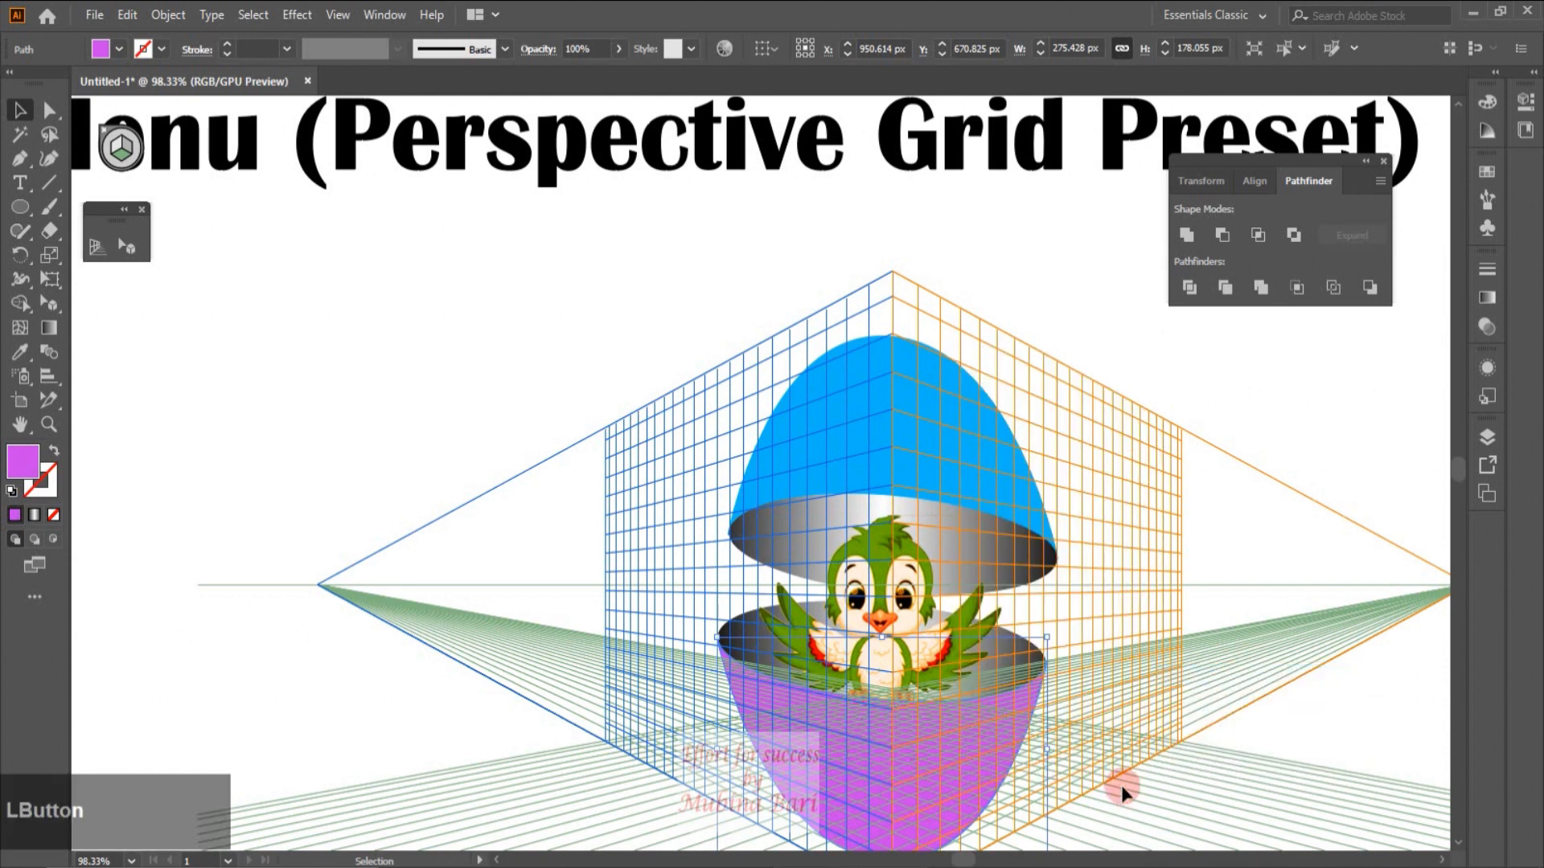
left_click(131, 861)
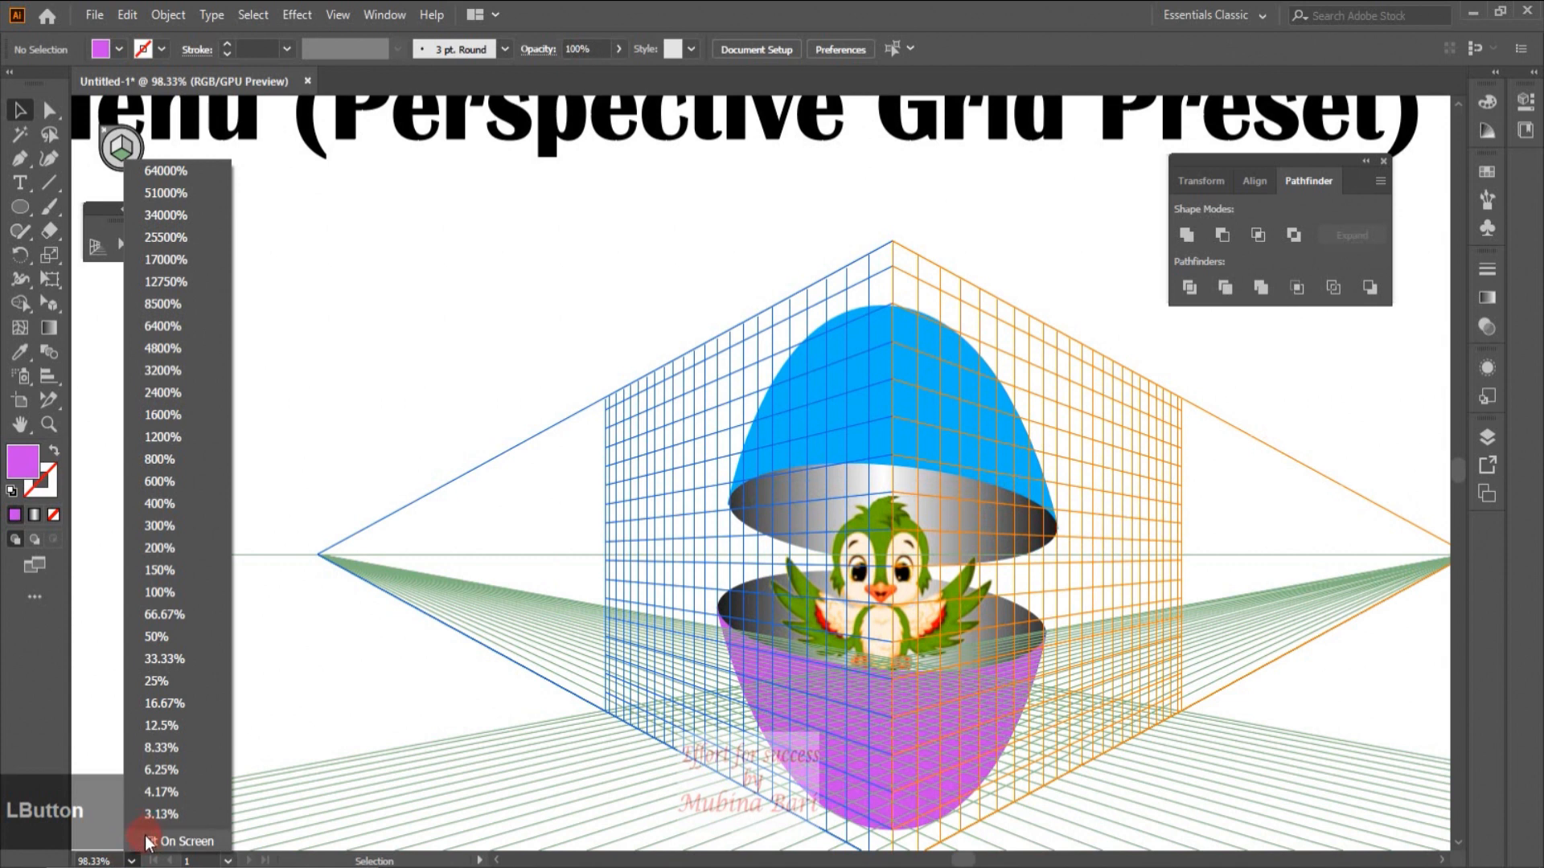
left_click(178, 841)
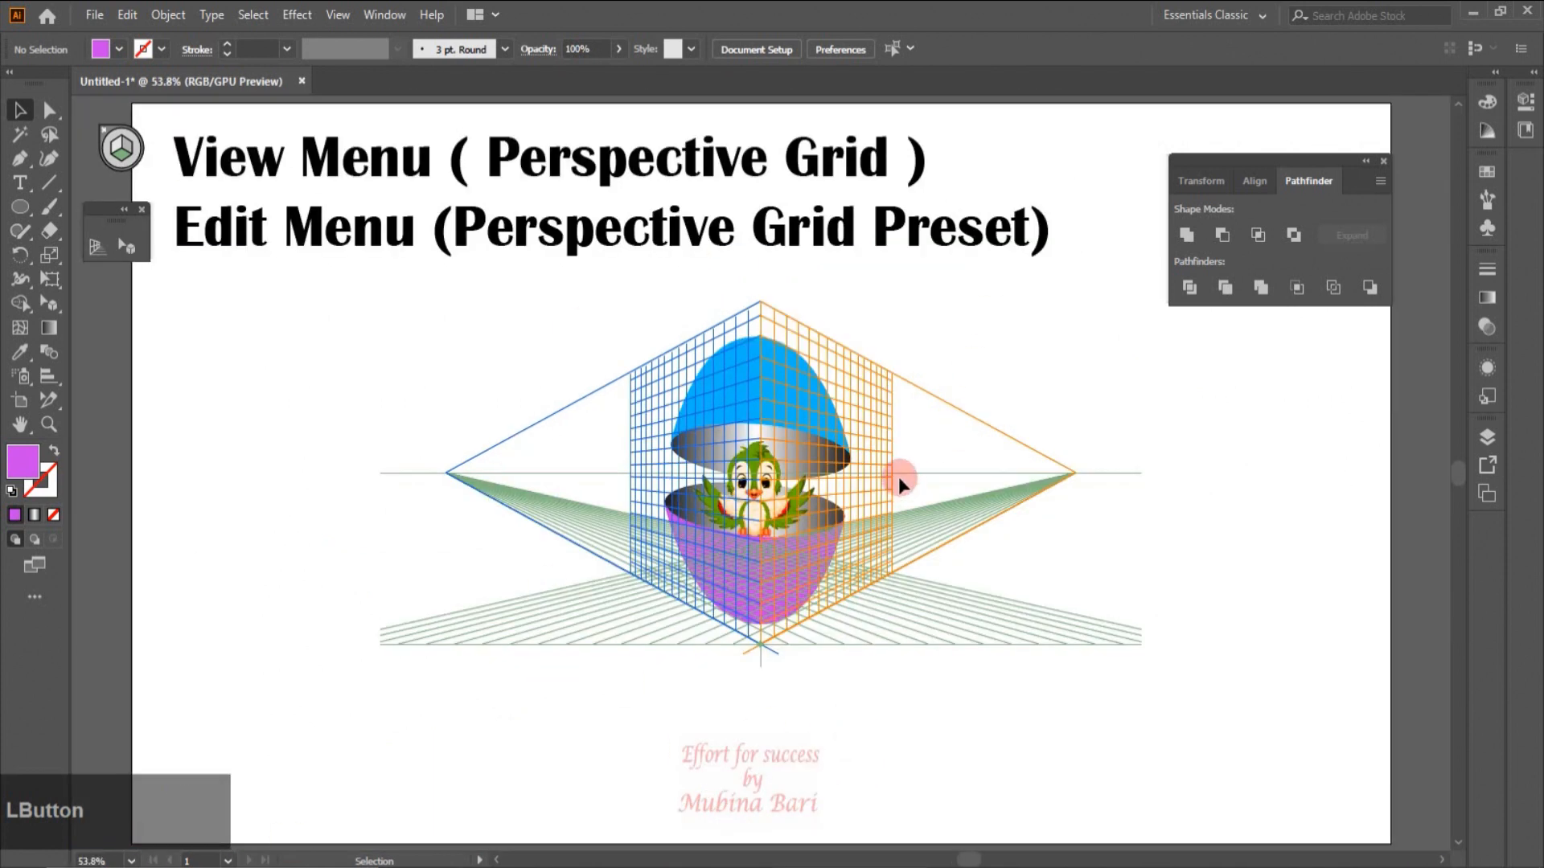
Step: Select both egg halves together with the bird and group them
left_click(741, 394)
left_click_drag(623, 343, 903, 672)
right_click(762, 556)
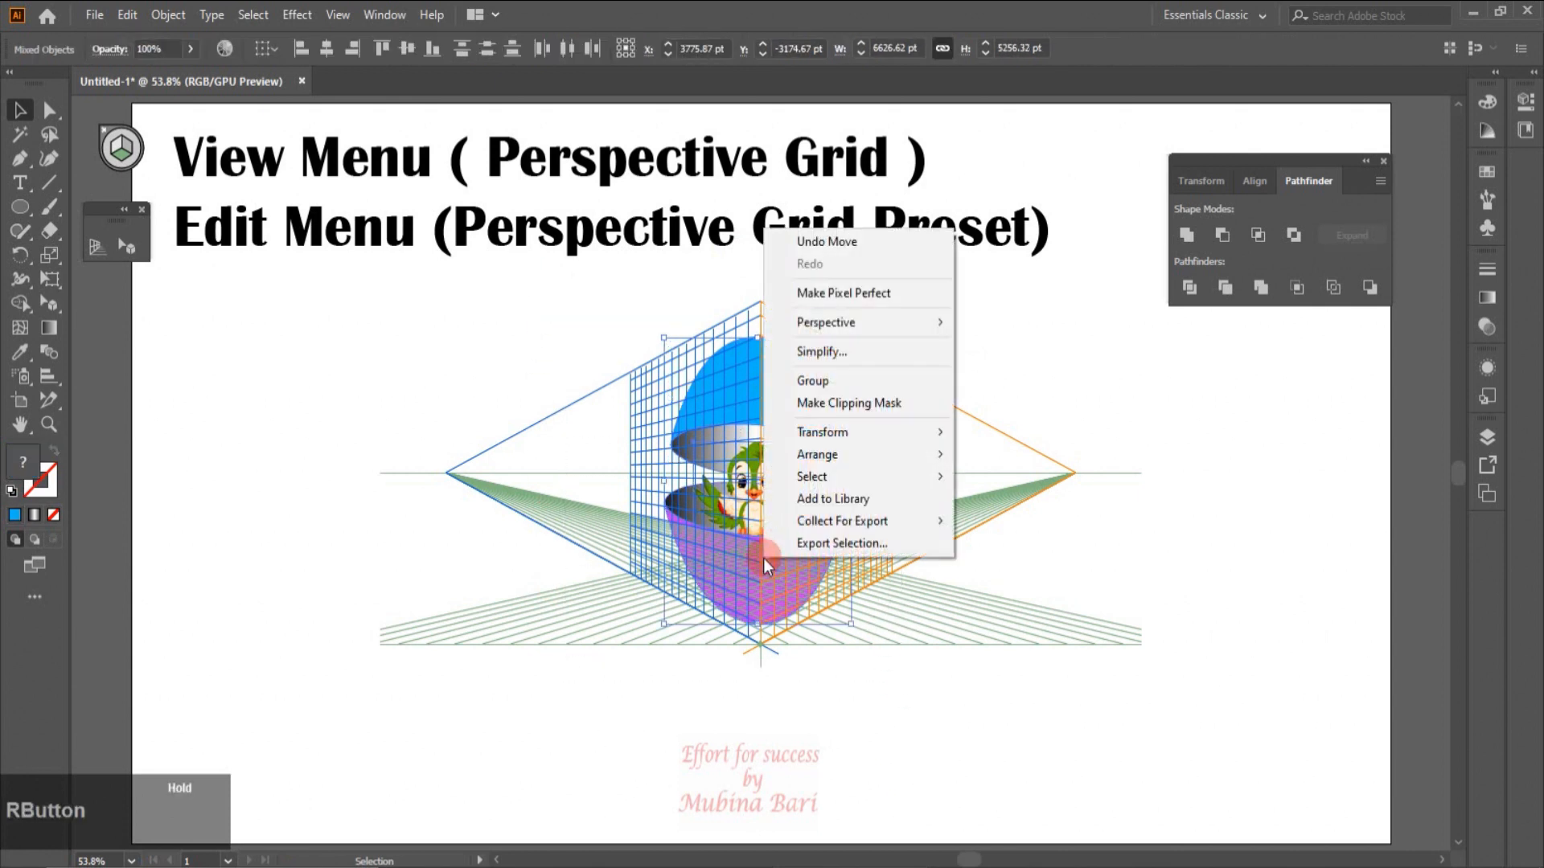
left_click(808, 382)
Step: Duplicate the grouped egg with the bird onto the empty area left of the perspective grid and deselect
left_click(993, 423)
left_click_drag(759, 554, 286, 545)
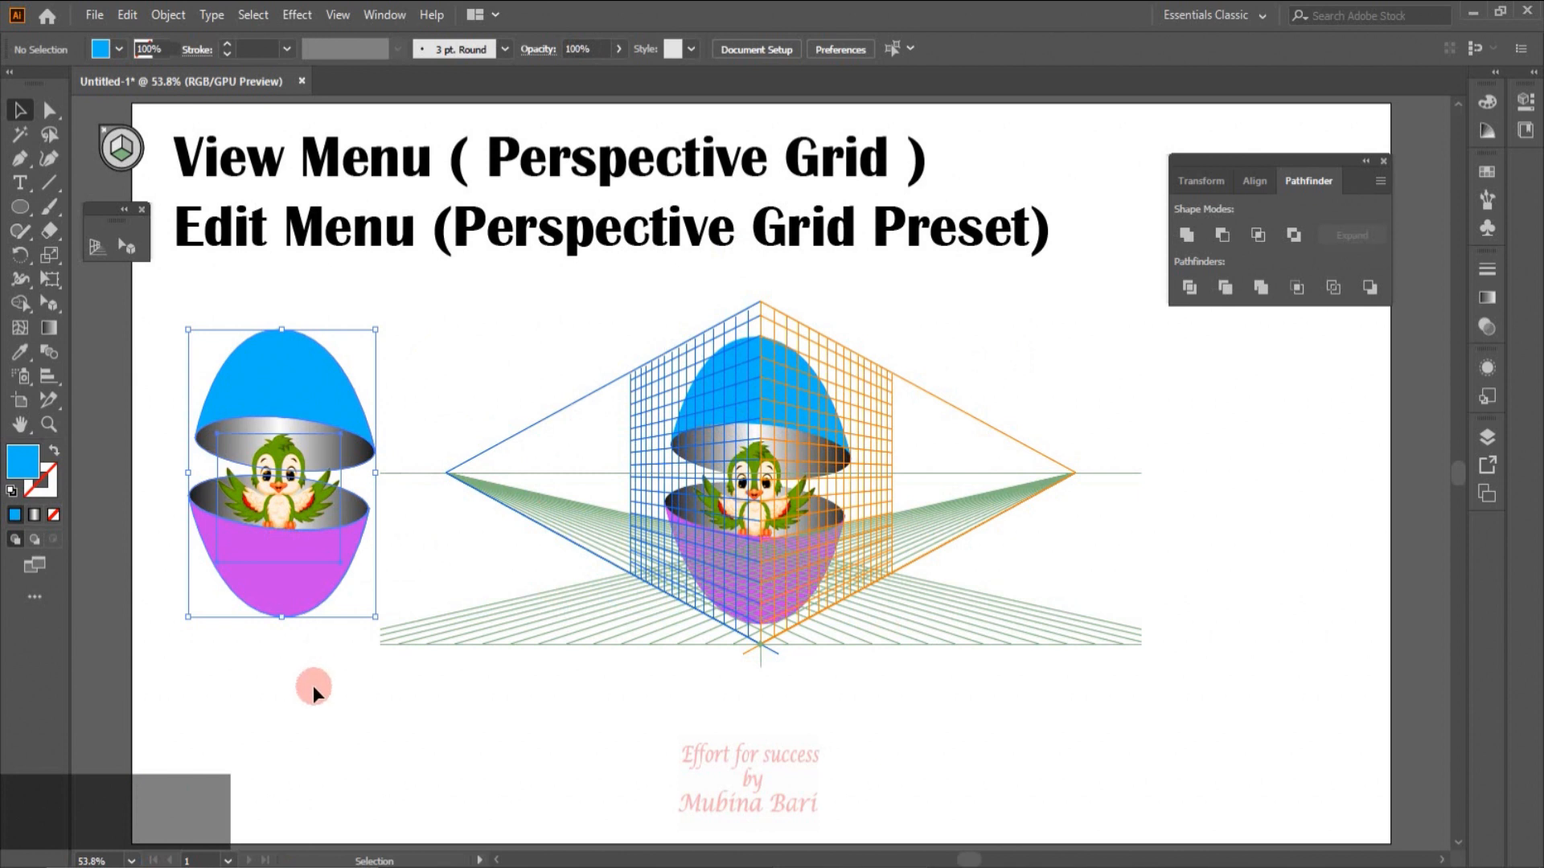
left_click(432, 819)
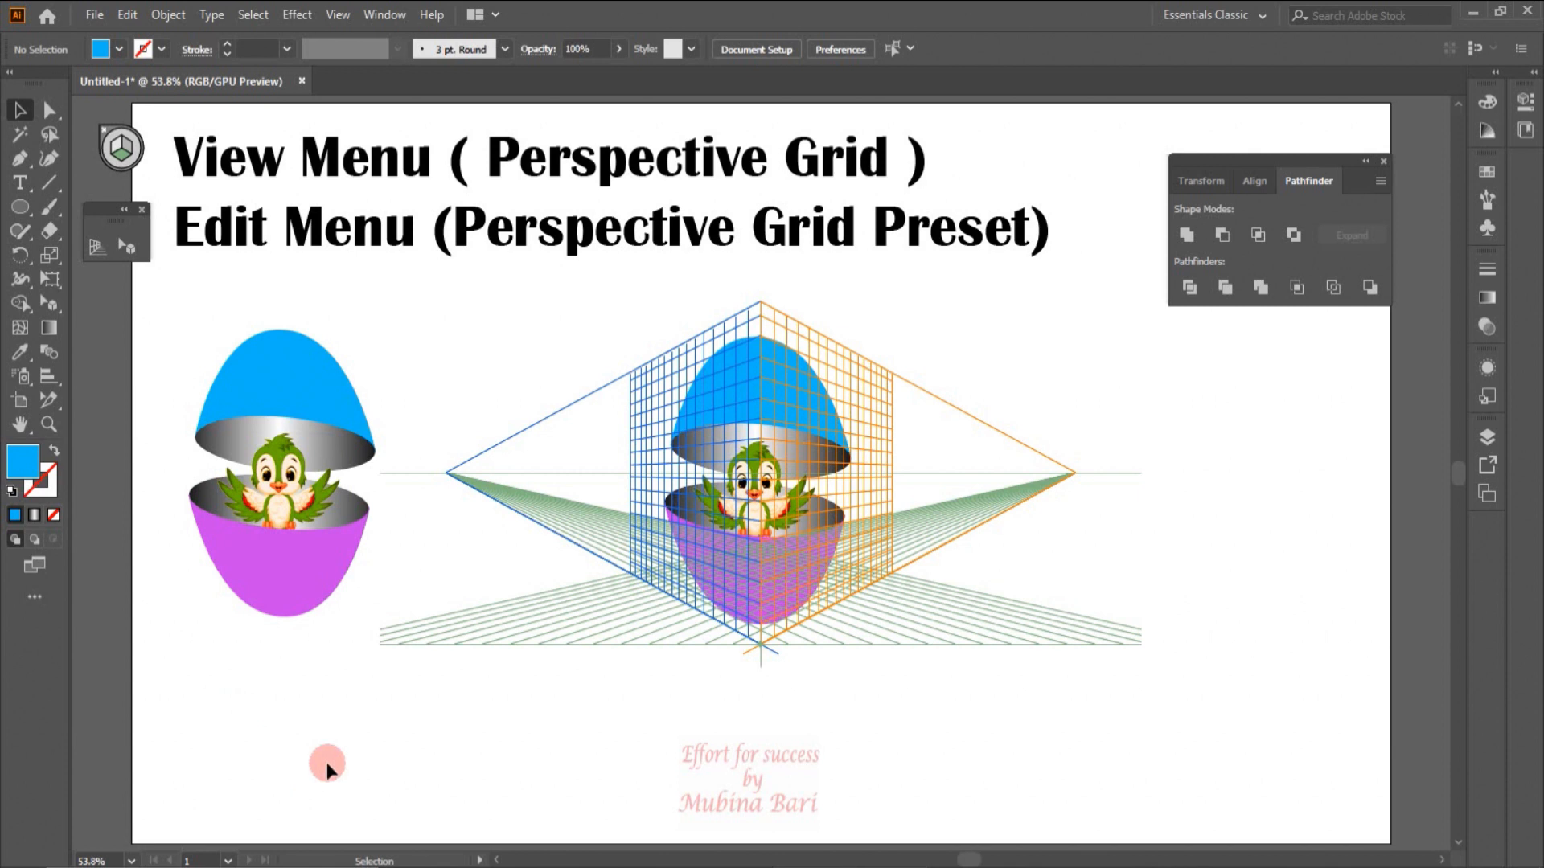
left_click(332, 529)
left_click(570, 676)
left_click(349, 505)
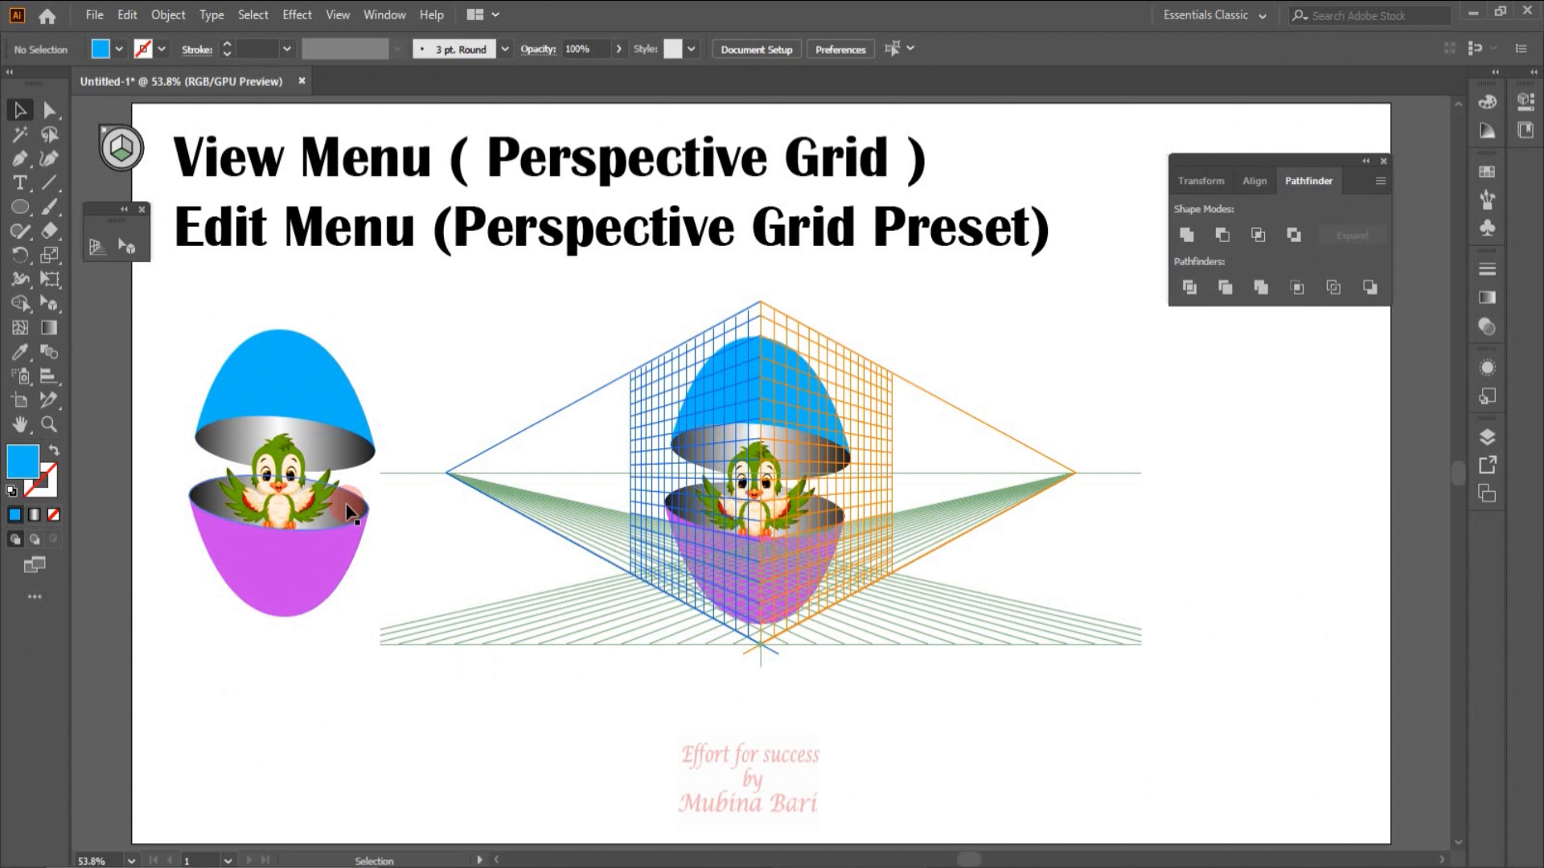